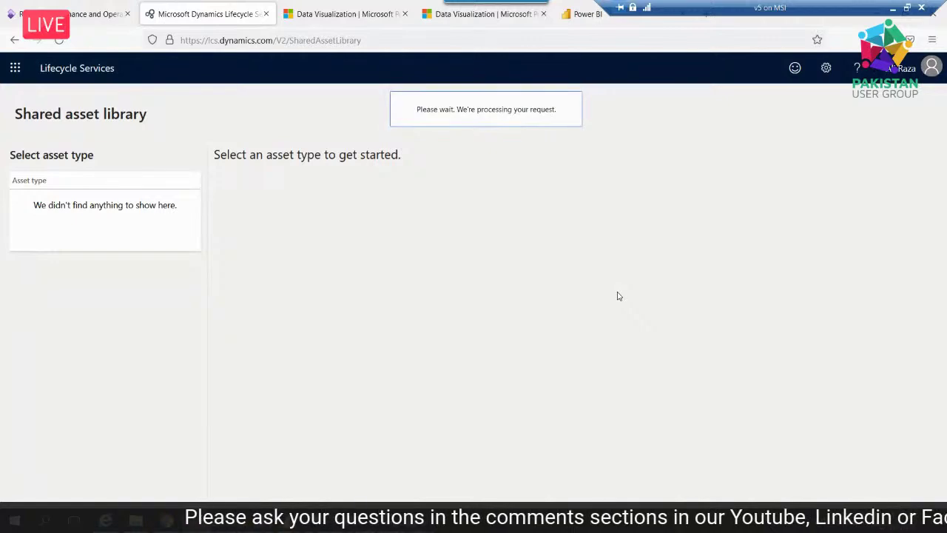
- Show the Power BI report model assets in the Shared asset library and look through the full list
click(81, 431)
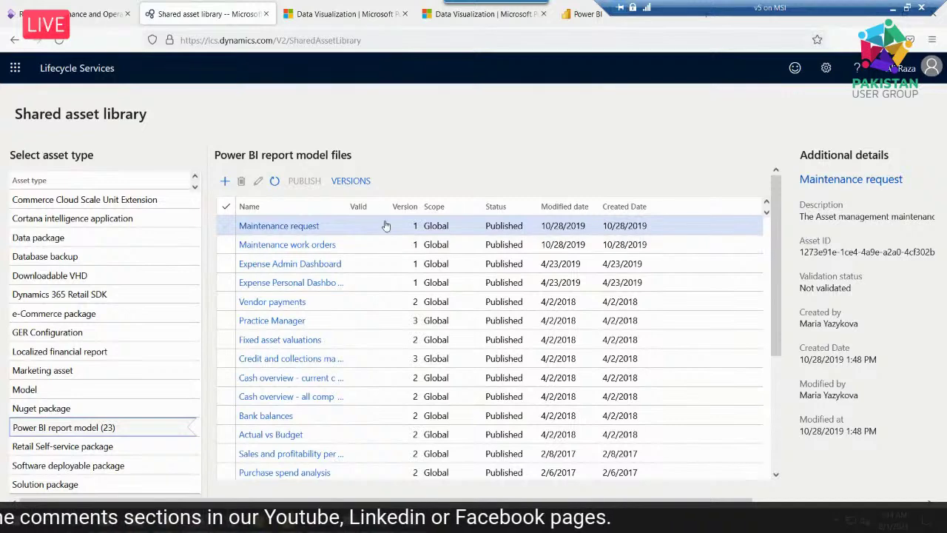
scroll(352, 420, down, 2)
scroll(352, 421, down, 1)
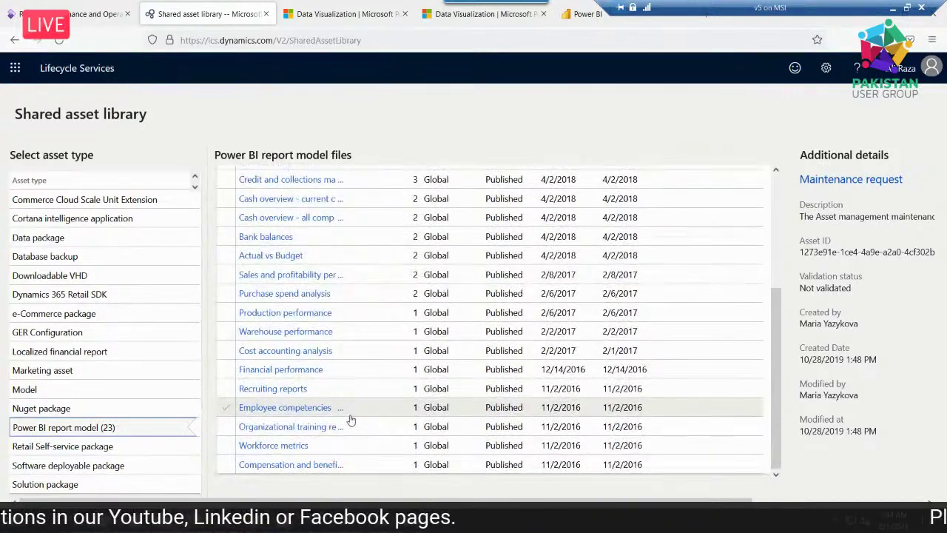
scroll(352, 420, up, 5)
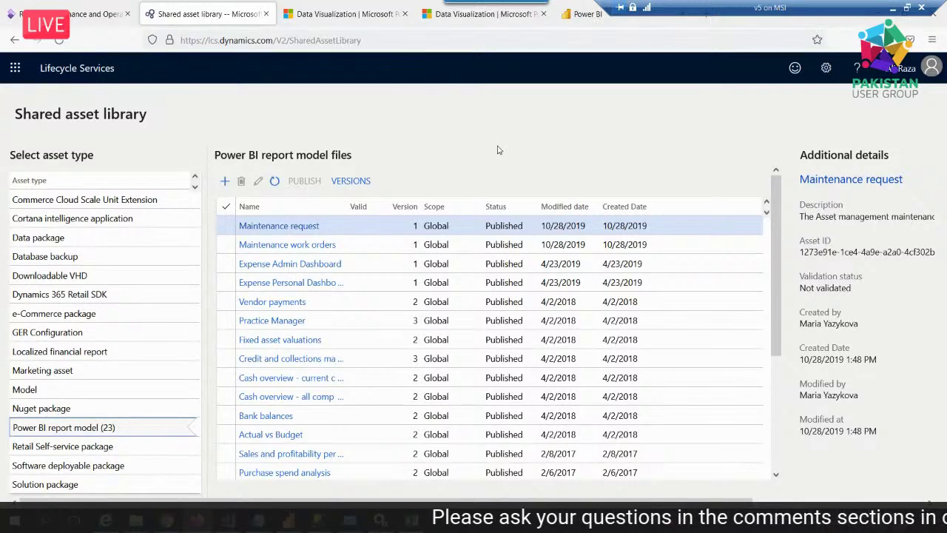
- Switch to Power BI Desktop to view the Financial performance report's Current Ratio page, and return to the Shared asset library
mouse_move(288, 519)
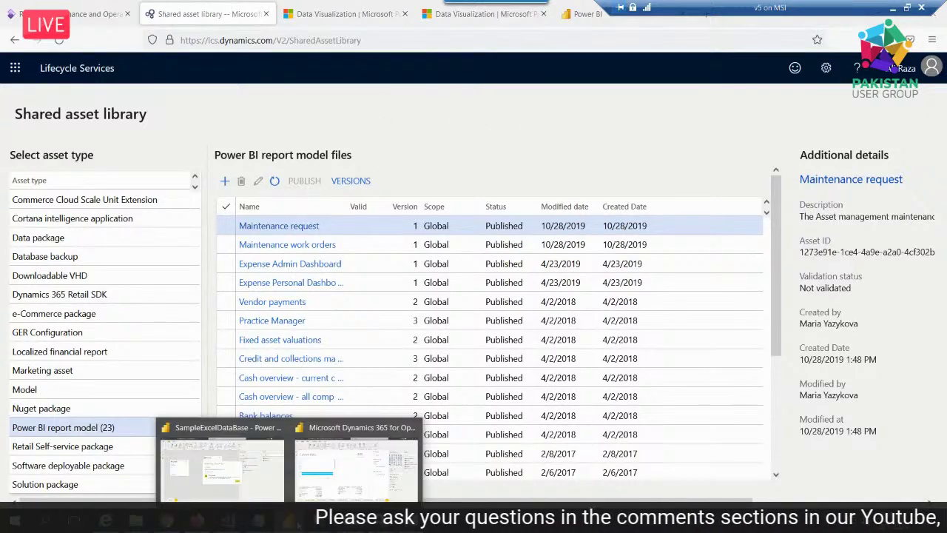
click(347, 466)
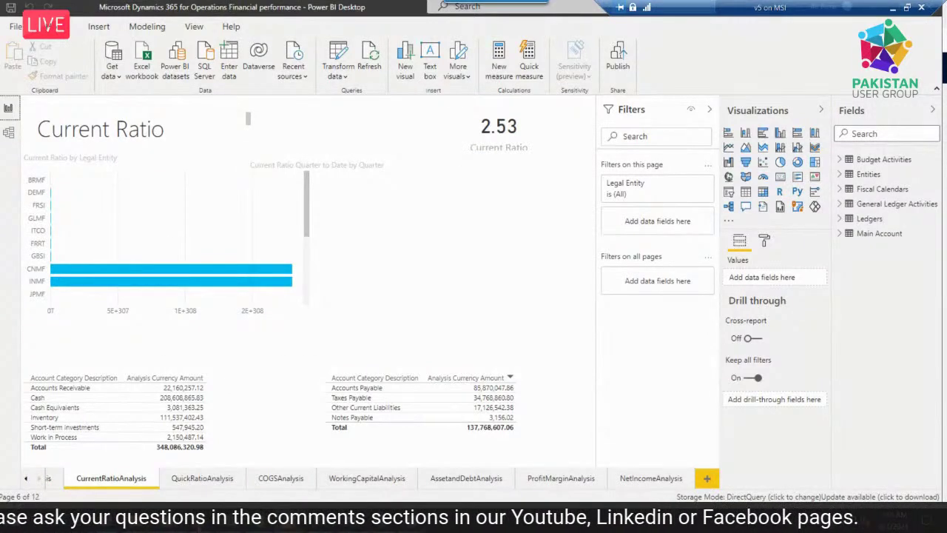
key(alt+Tab)
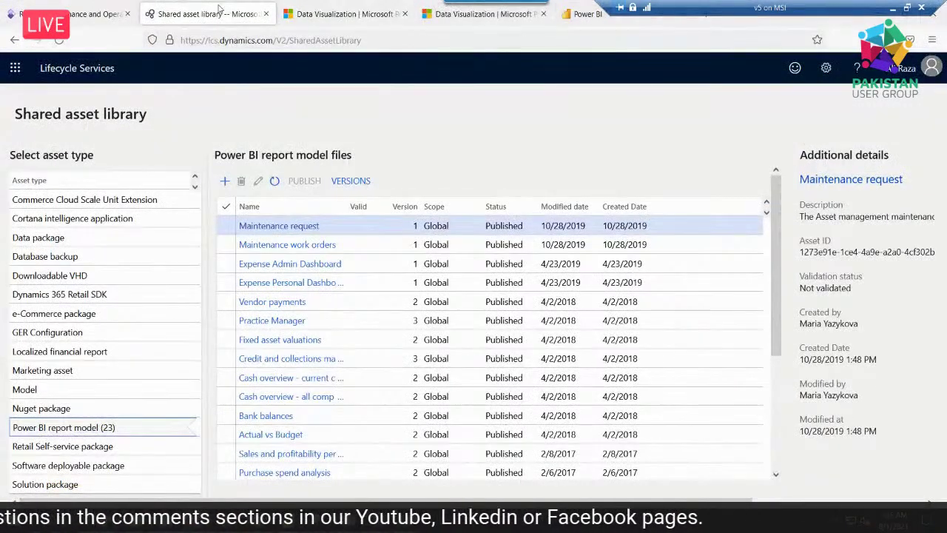
- Switch to Finance and Operations and open the Recruiting report from the Power BI Dashboards workspace
click(96, 13)
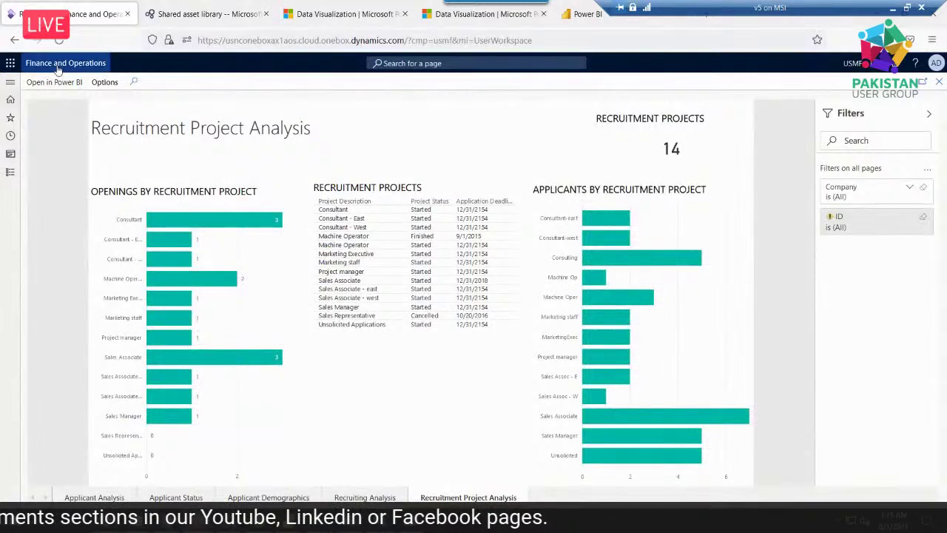
click(58, 67)
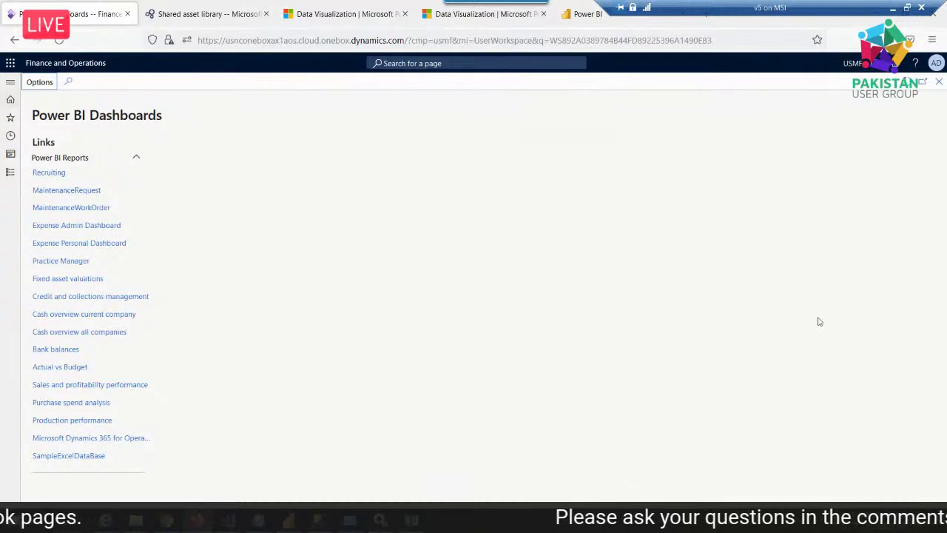
click(49, 178)
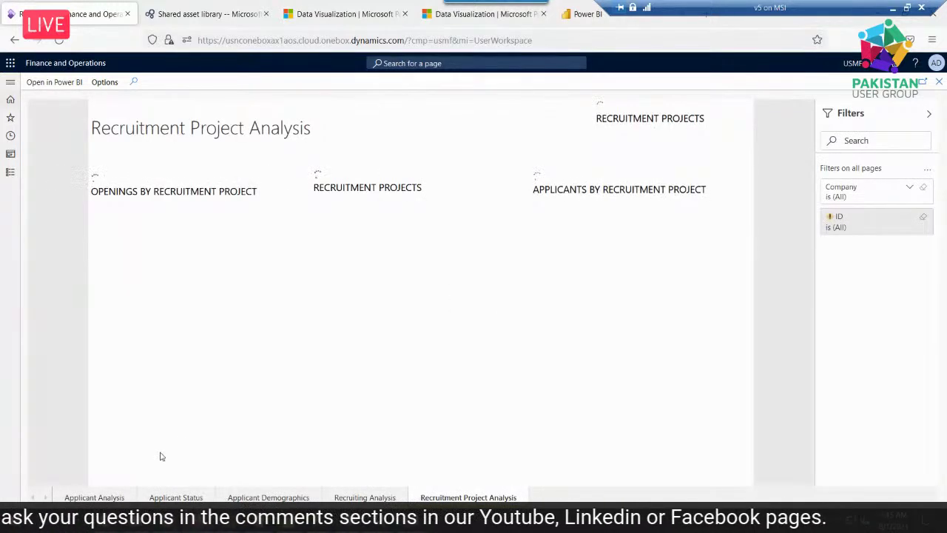
- Examine applicants by job and the applicant sources on the Applicant Analysis page
click(89, 497)
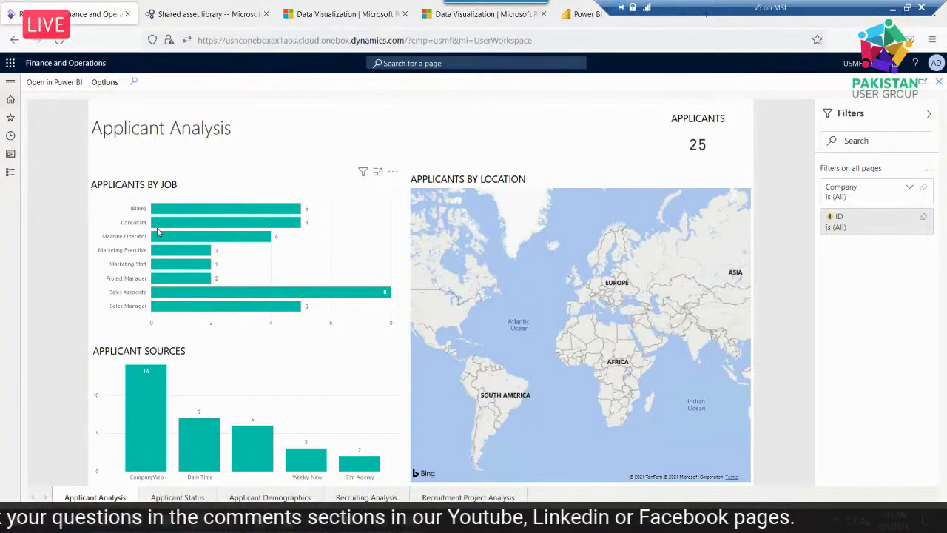
mouse_move(268, 221)
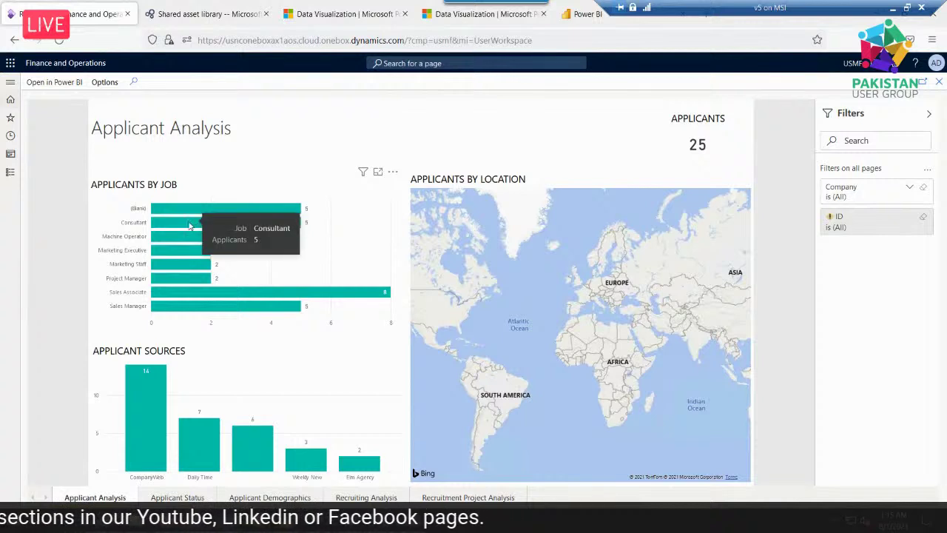
mouse_move(166, 241)
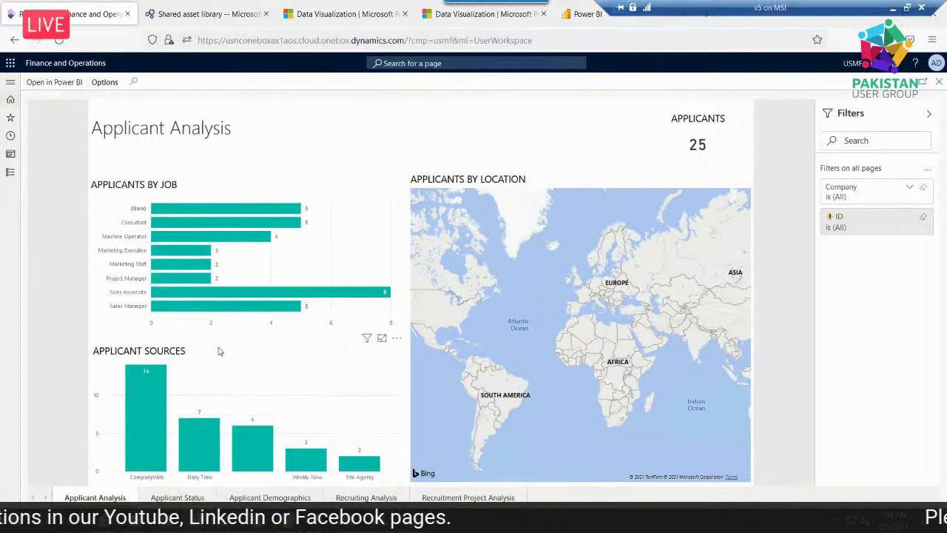
mouse_move(148, 393)
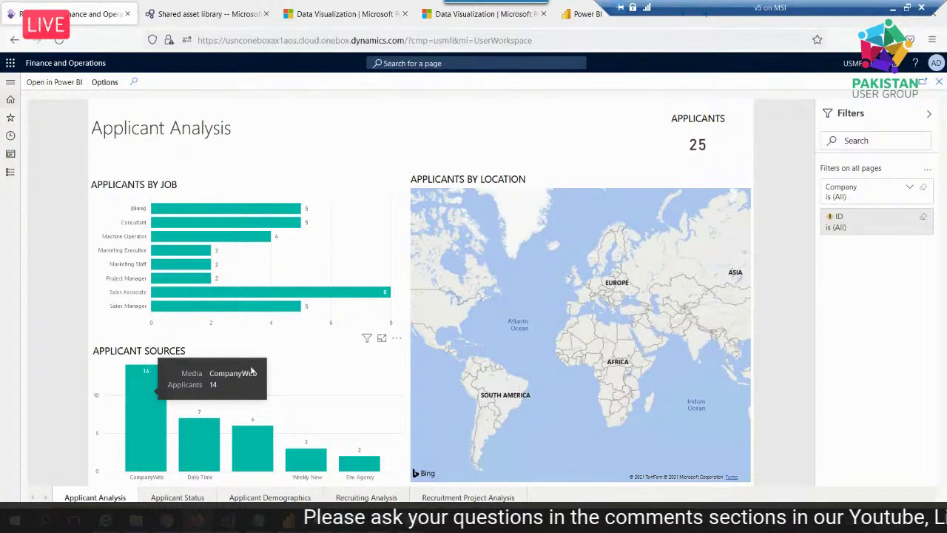
mouse_move(204, 448)
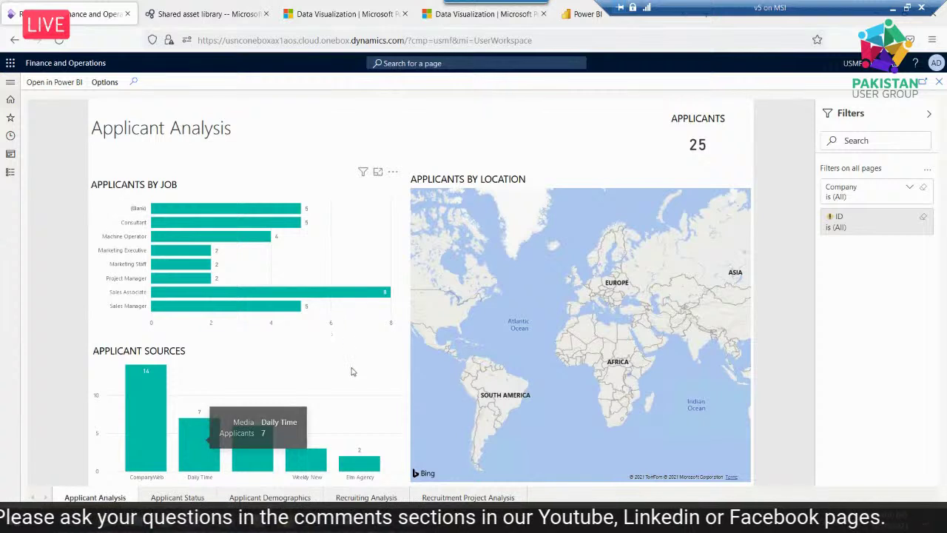
mouse_move(258, 447)
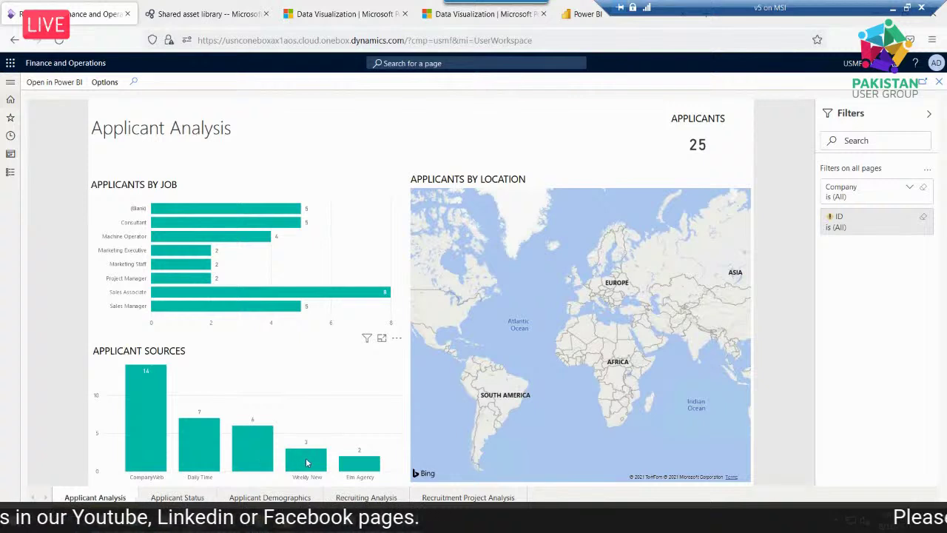
mouse_move(304, 462)
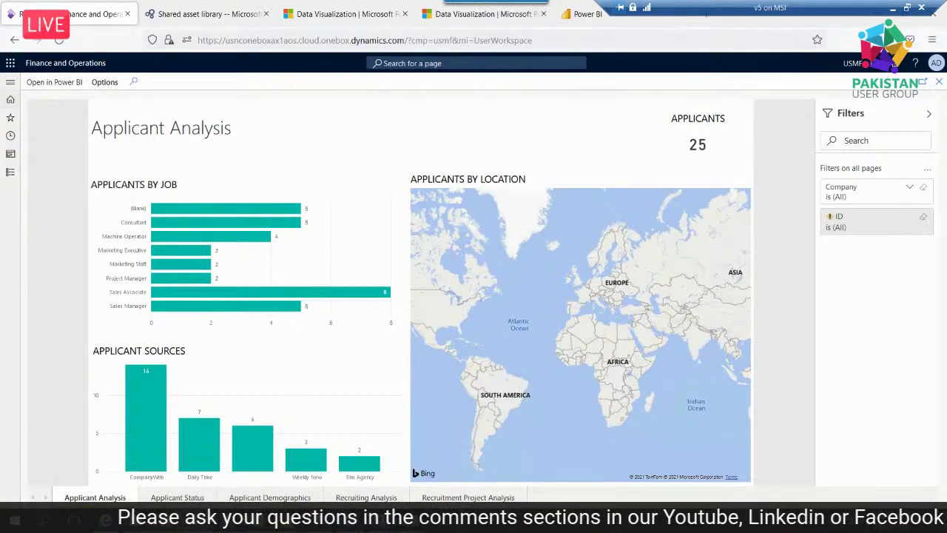
- Examine the external applicant and employee breakdown by status on the Applicant Status page
click(177, 497)
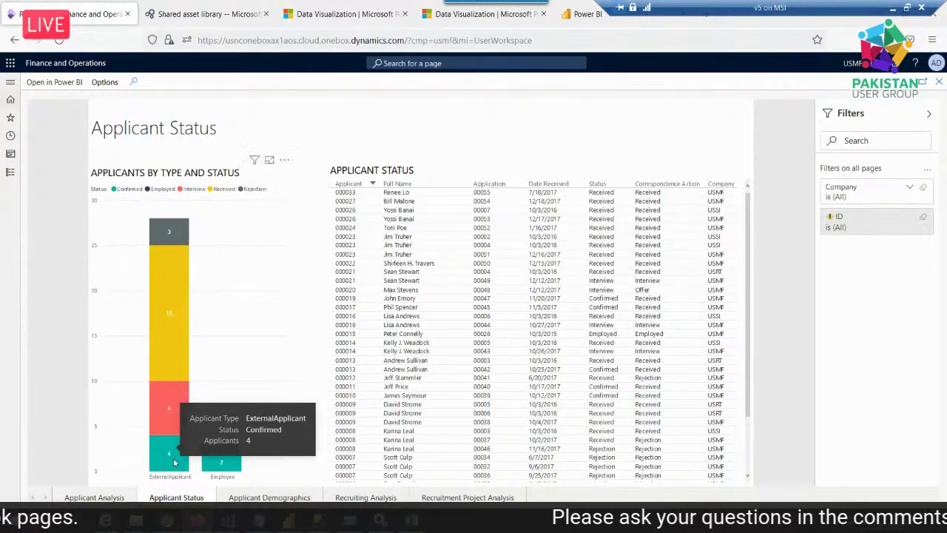
mouse_move(225, 470)
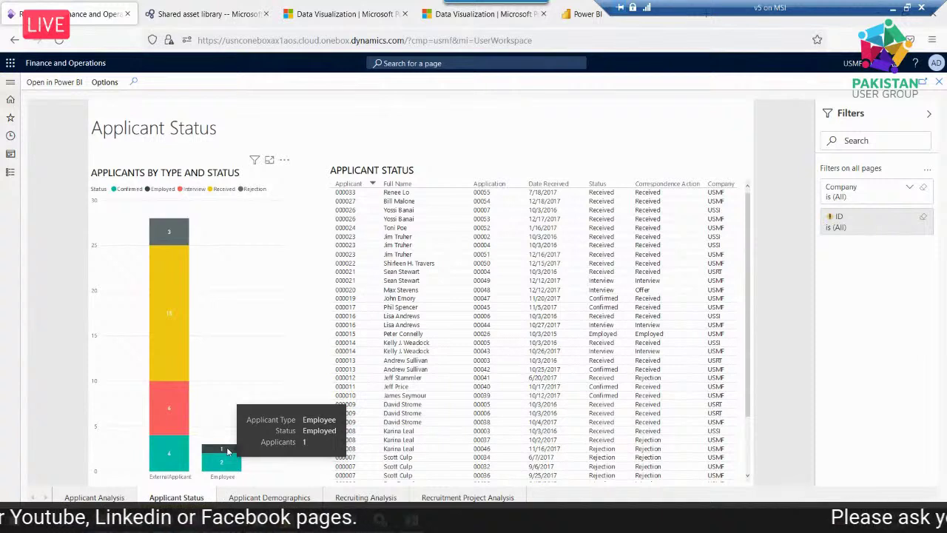
mouse_move(168, 239)
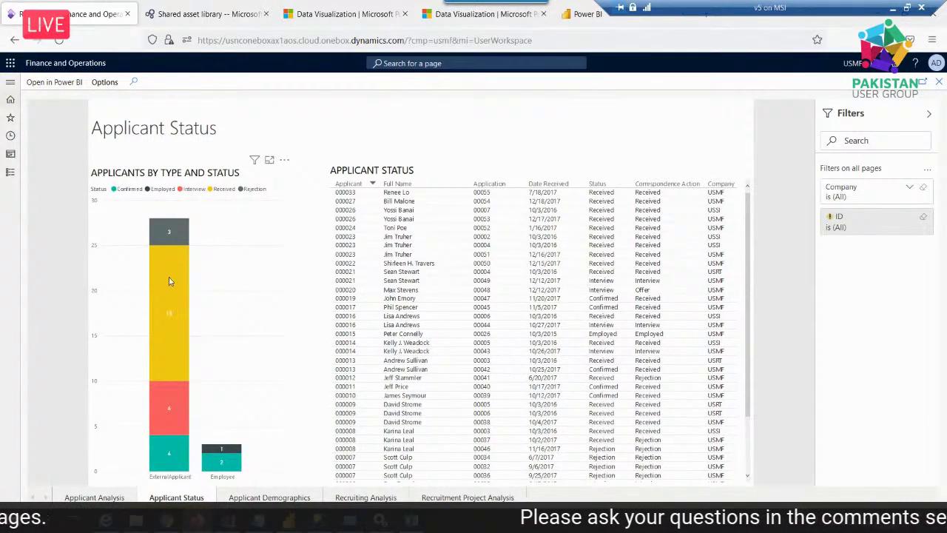
mouse_move(169, 275)
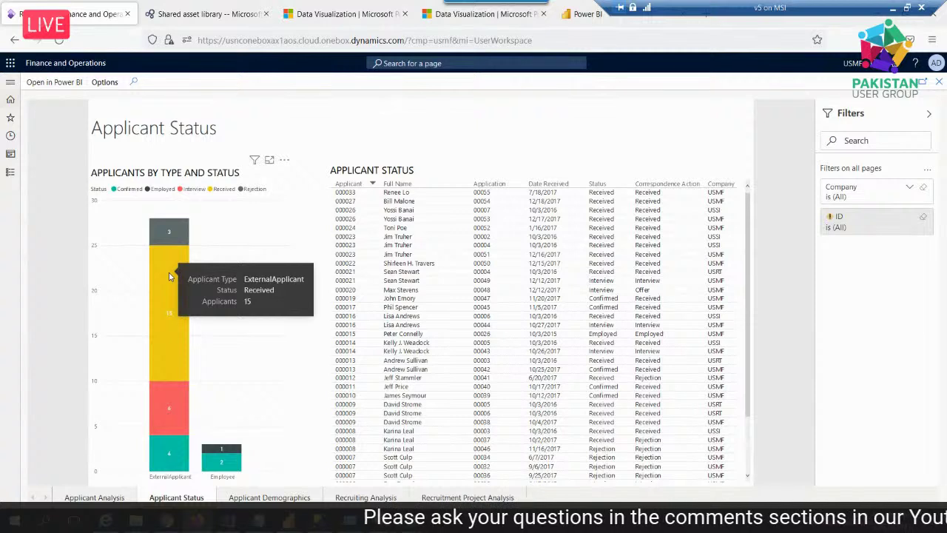
mouse_move(178, 405)
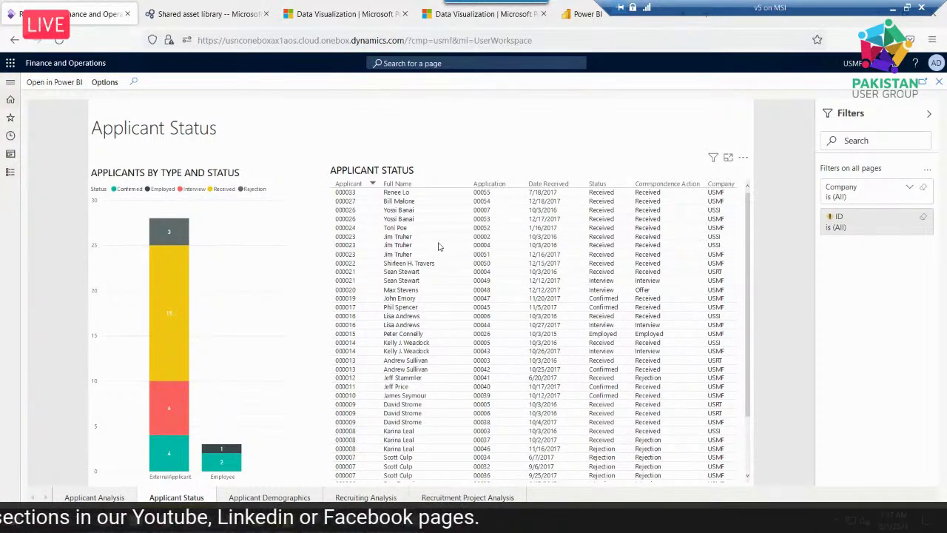
- Examine applicants by education level and status on the Applicant Demographics page
click(293, 497)
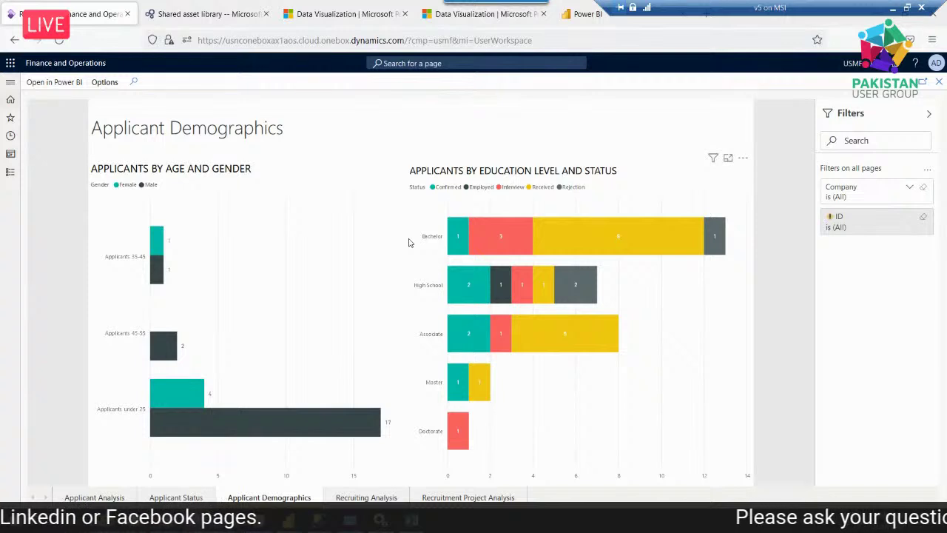
mouse_move(450, 249)
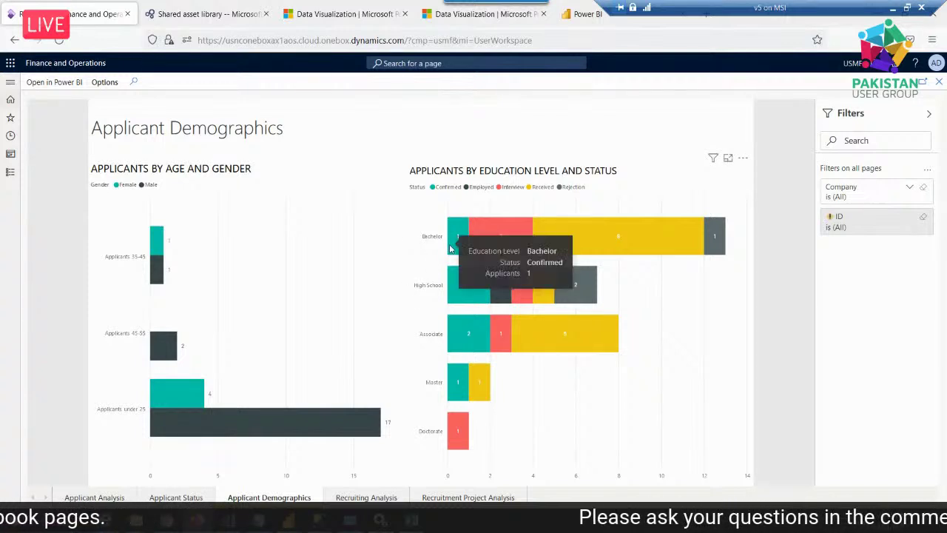
mouse_move(516, 234)
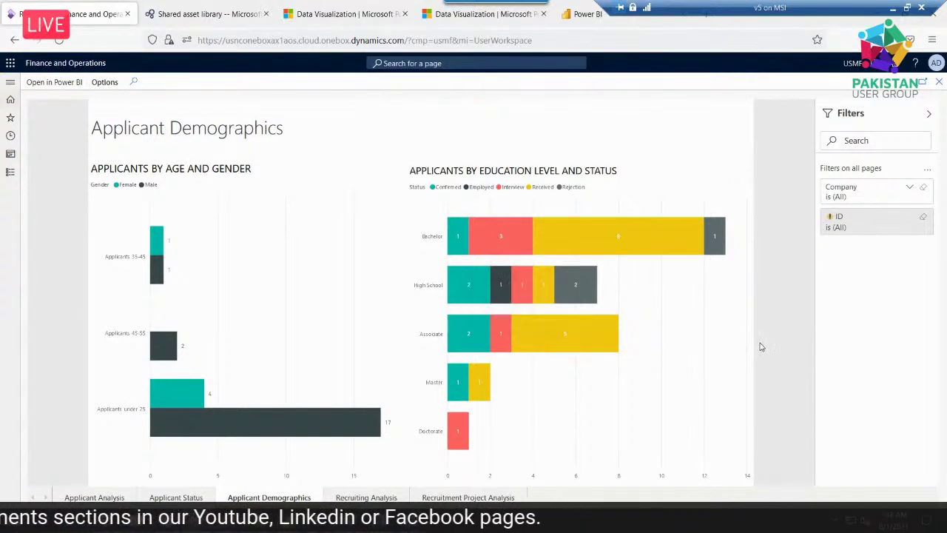
mouse_move(506, 296)
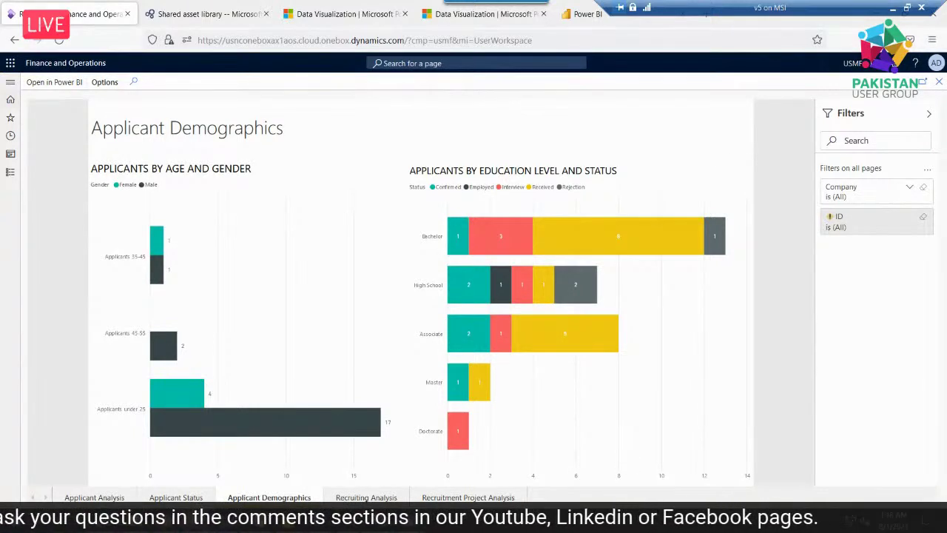
- Review good versus bad hires and the recruiting costs breakdown on the Recruiting Analysis page
click(366, 497)
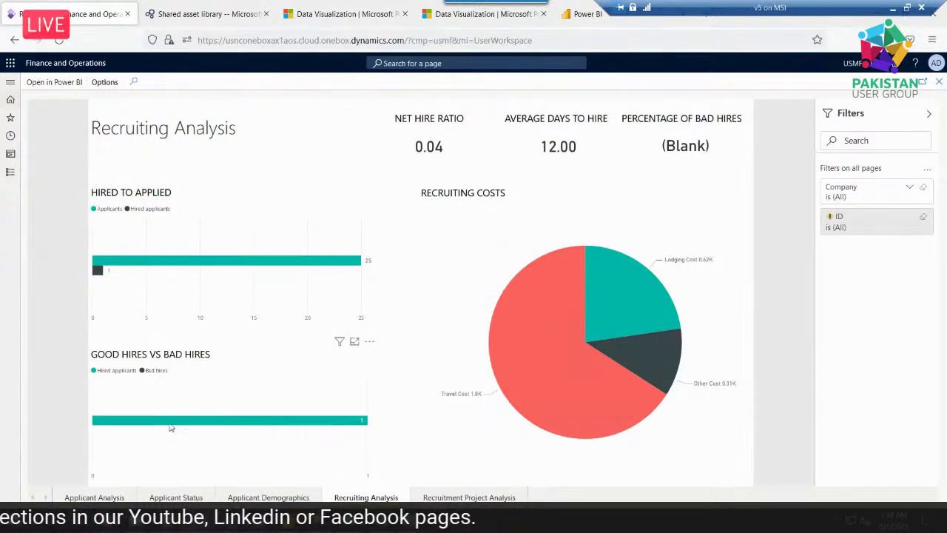
mouse_move(170, 425)
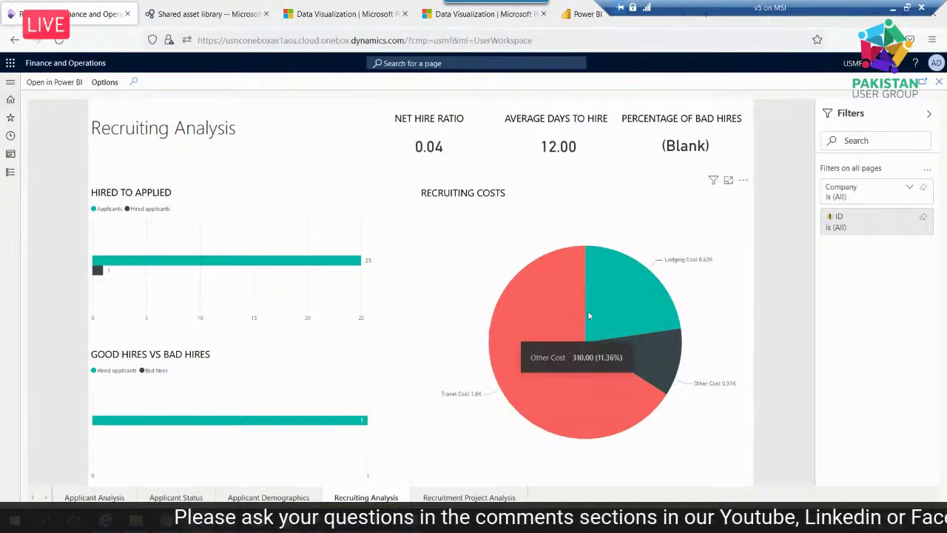
mouse_move(581, 312)
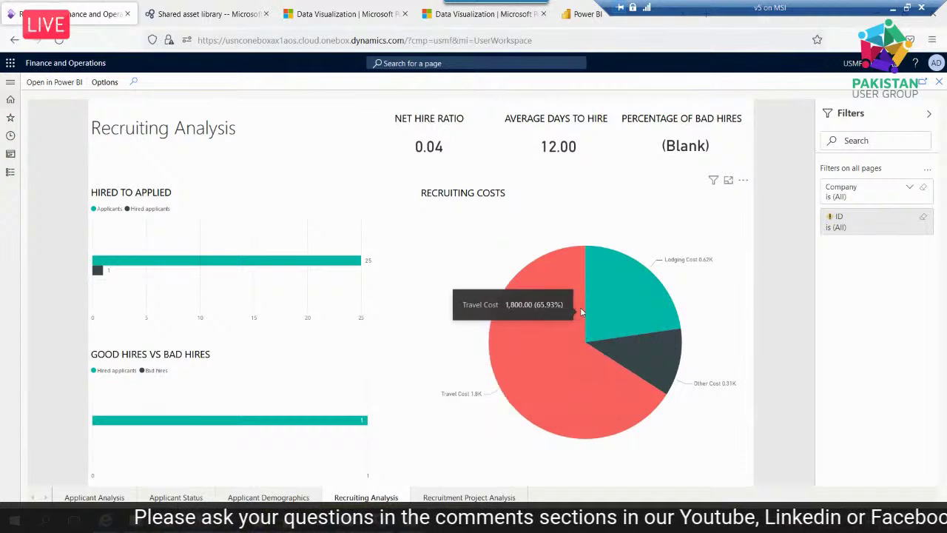
- Review openings, project statuses and applicants by recruitment project on the Recruitment Project Analysis page
click(485, 498)
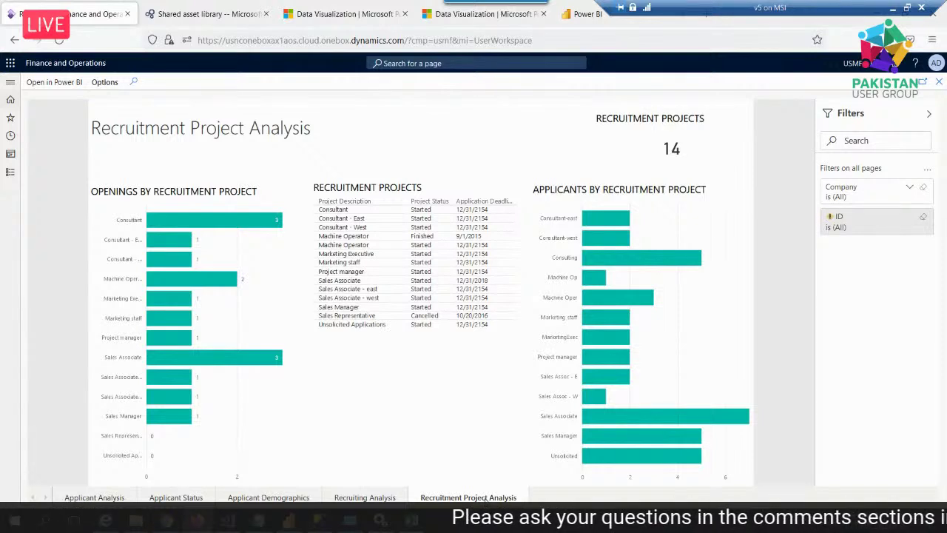
mouse_move(257, 221)
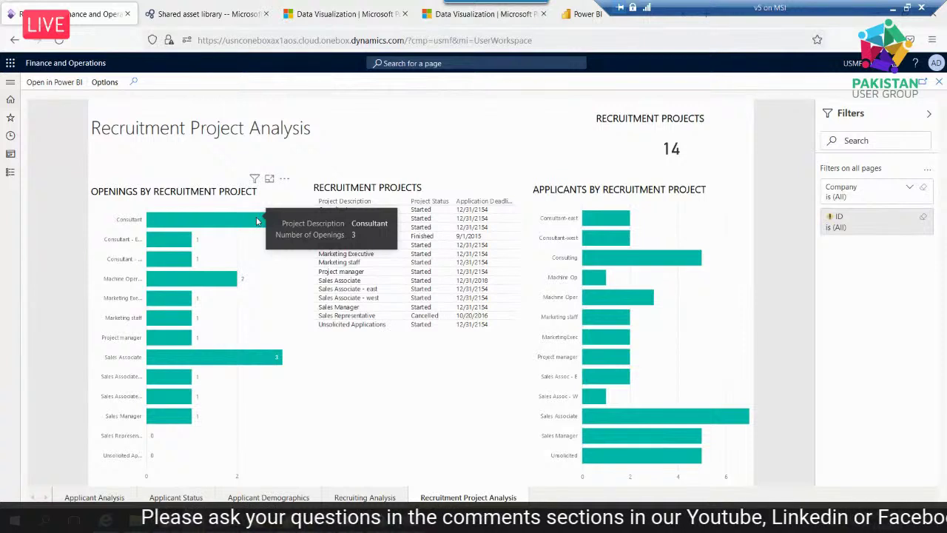
mouse_move(175, 246)
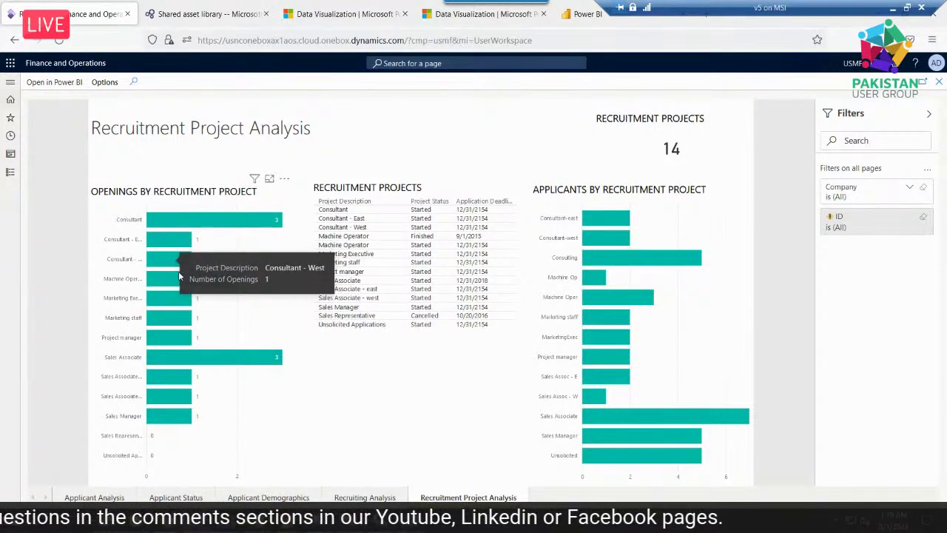
mouse_move(167, 286)
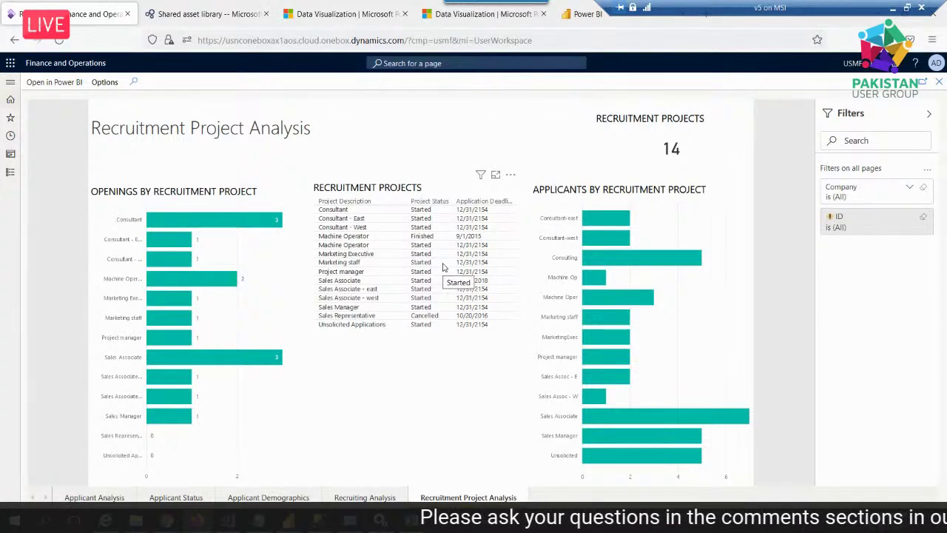
mouse_move(622, 216)
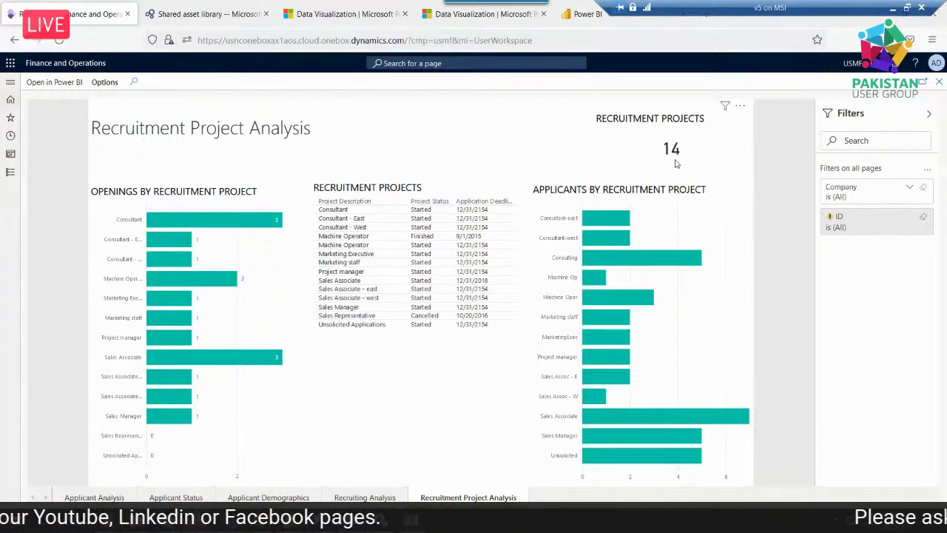
- Try to open the Recruiting report in Power BI from its Recruitment Project Analysis page
click(38, 83)
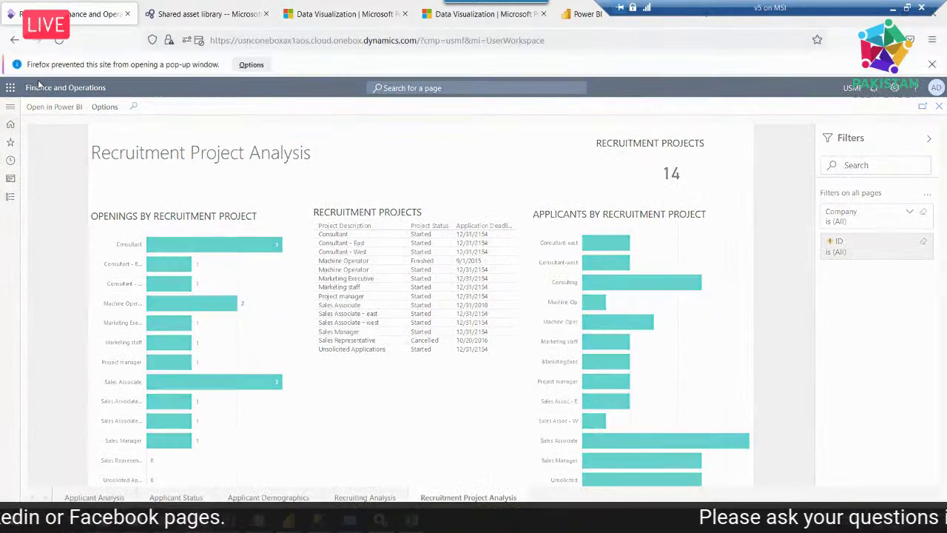
click(618, 319)
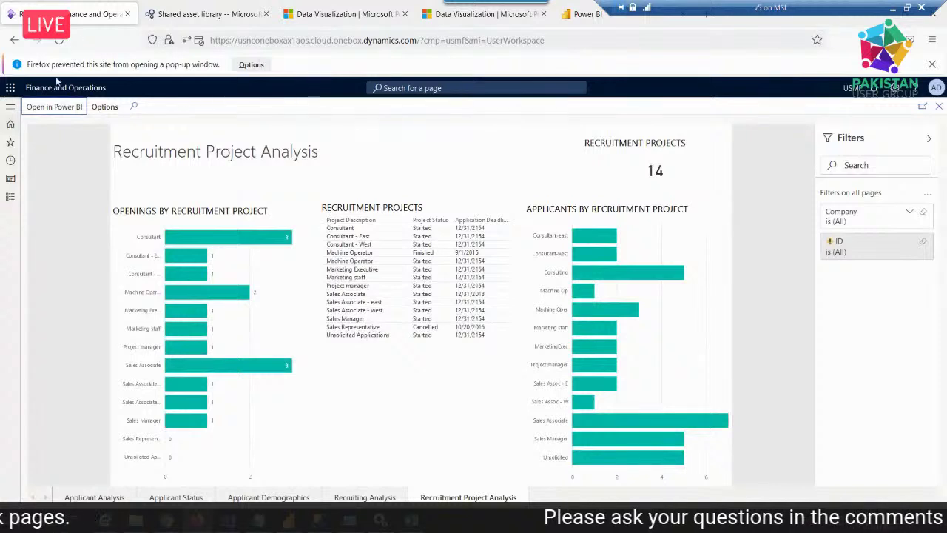
- Reload the Finance and Operations page in the browser
click(59, 41)
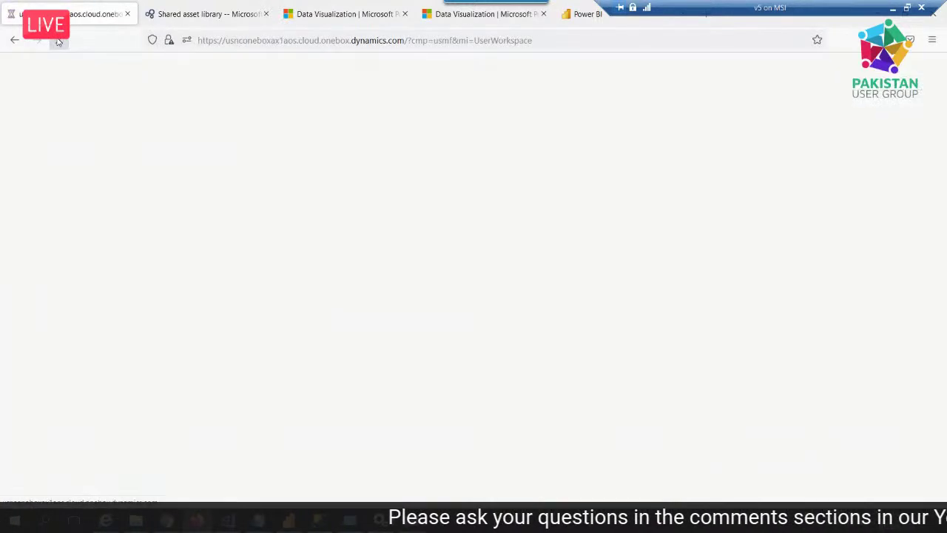
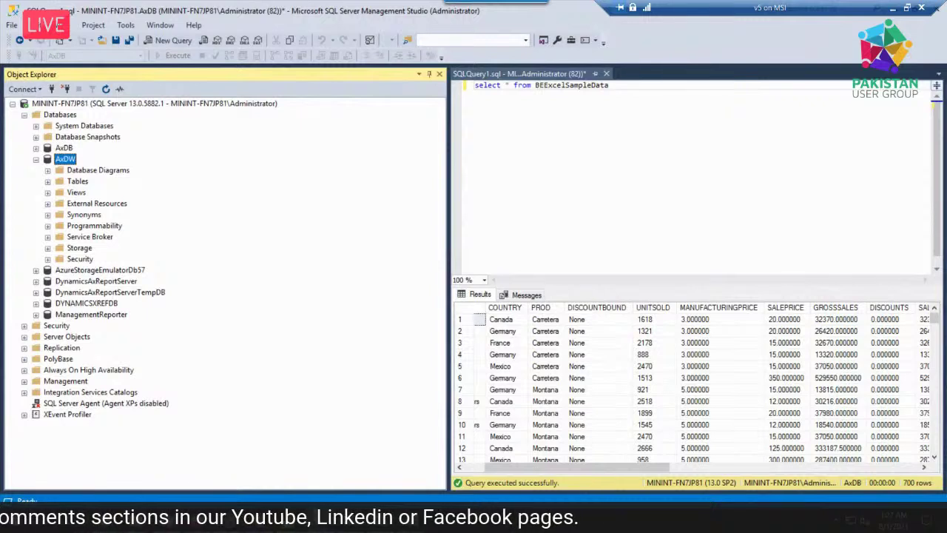
- Point out the AxDB and AxDW databases on the server in SQL Server Management Studio
right_click(68, 161)
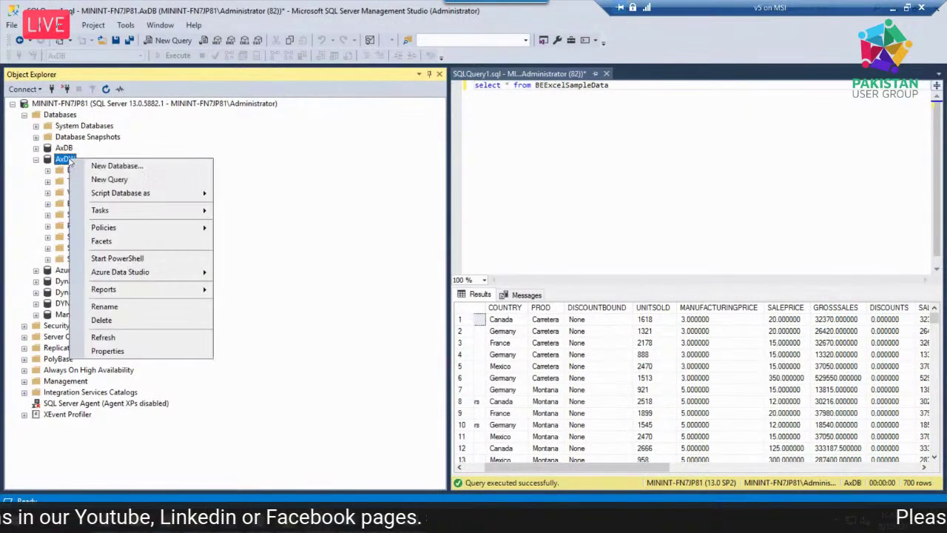
click(63, 149)
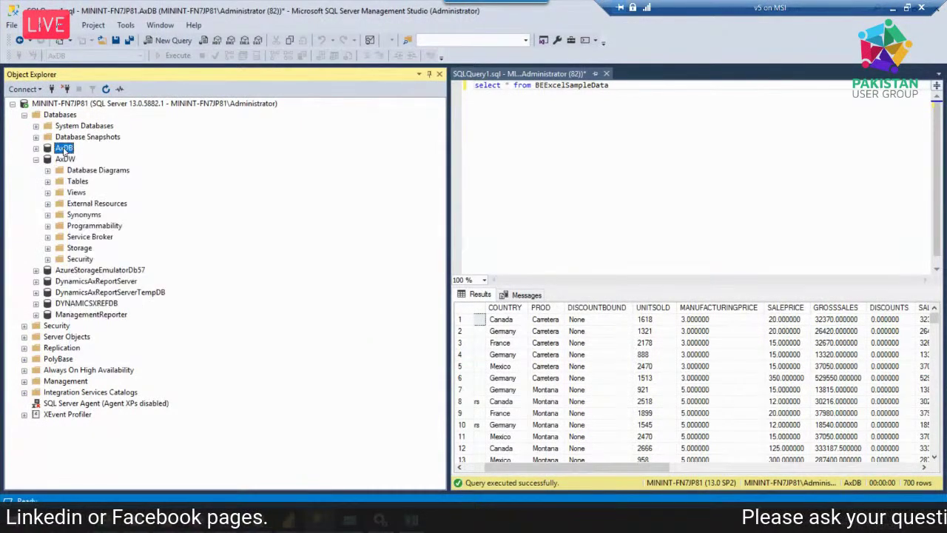
click(65, 160)
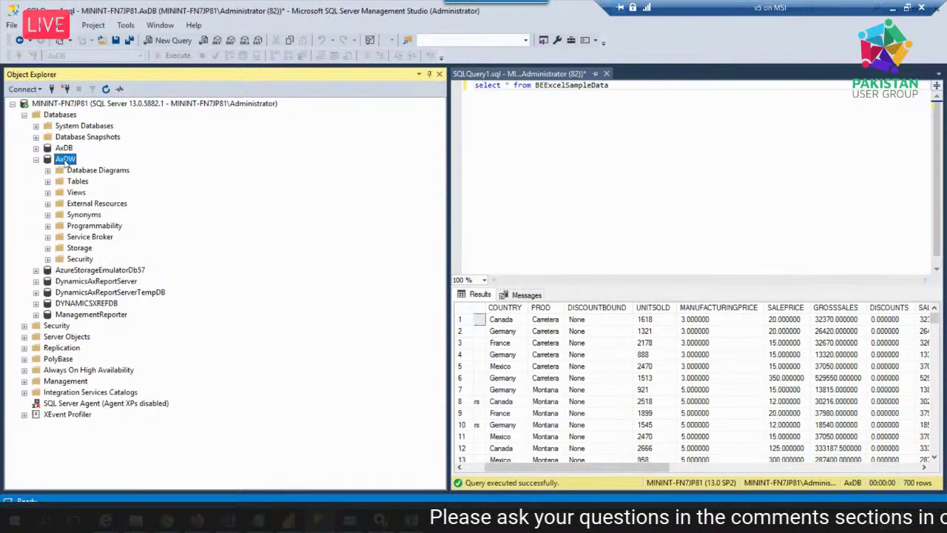
- Switch to Visual Studio and locate the aggregate dimensions and aggregate measurements among the AOT's analytics perspectives
key(alt+Tab)
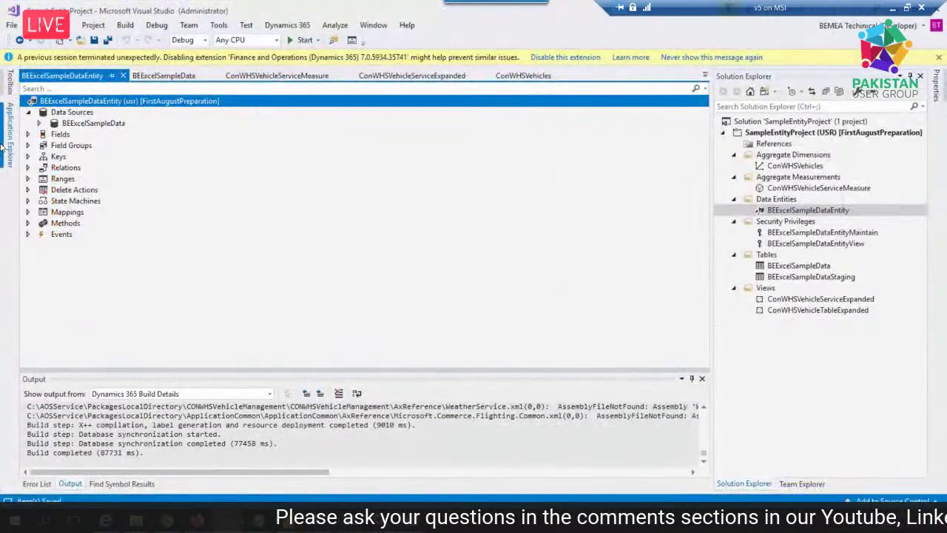
mouse_move(8, 146)
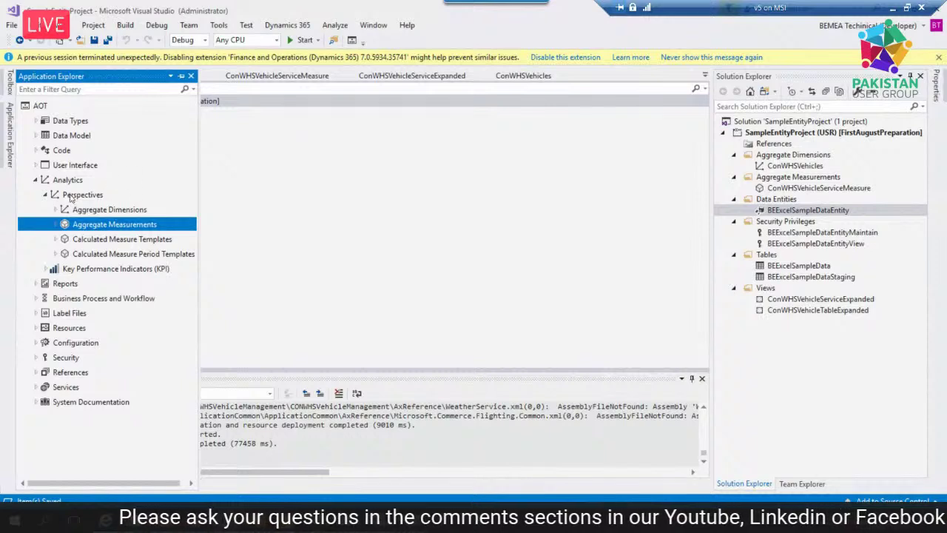
click(111, 212)
click(115, 225)
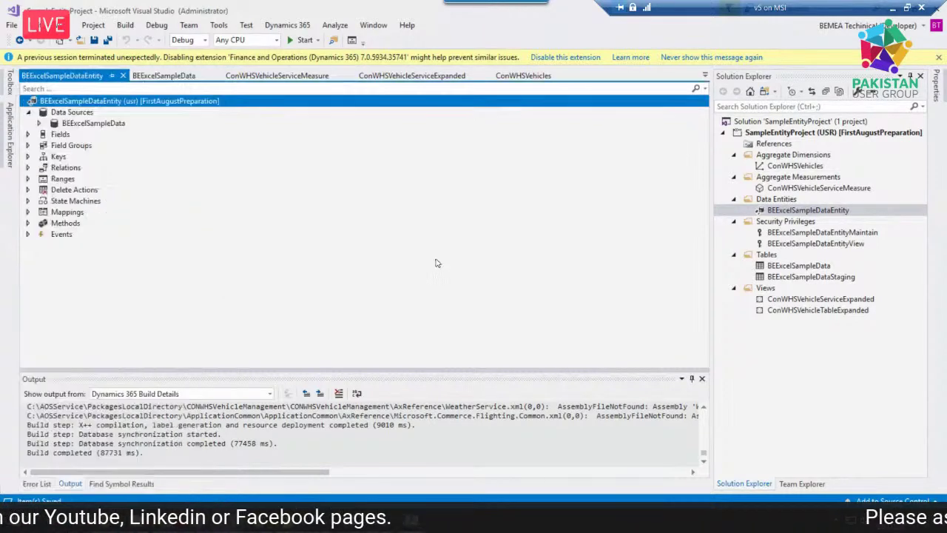
- Point out the ConWHSVehicles aggregate dimension and the ConWHSVehicleServiceMeasure aggregate measurement in SampleEntityProject
click(799, 189)
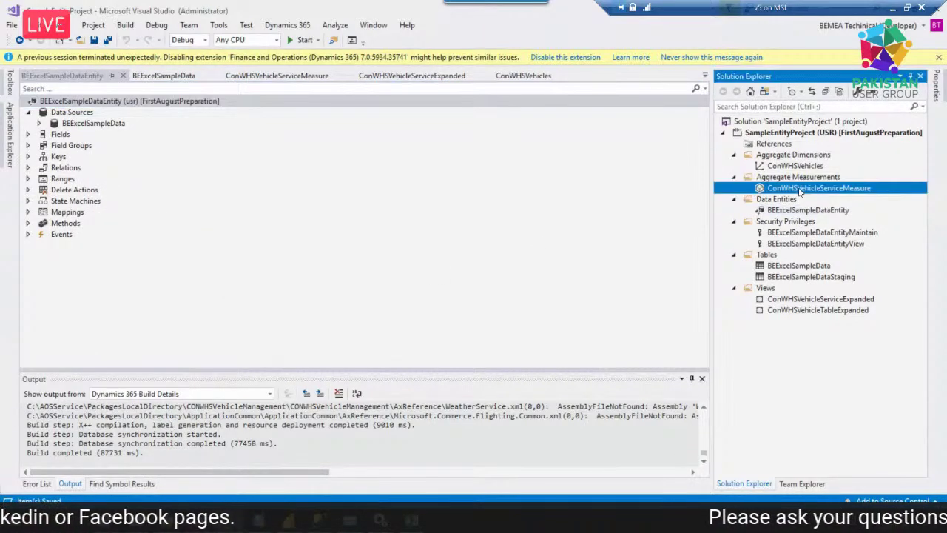
click(795, 165)
click(796, 191)
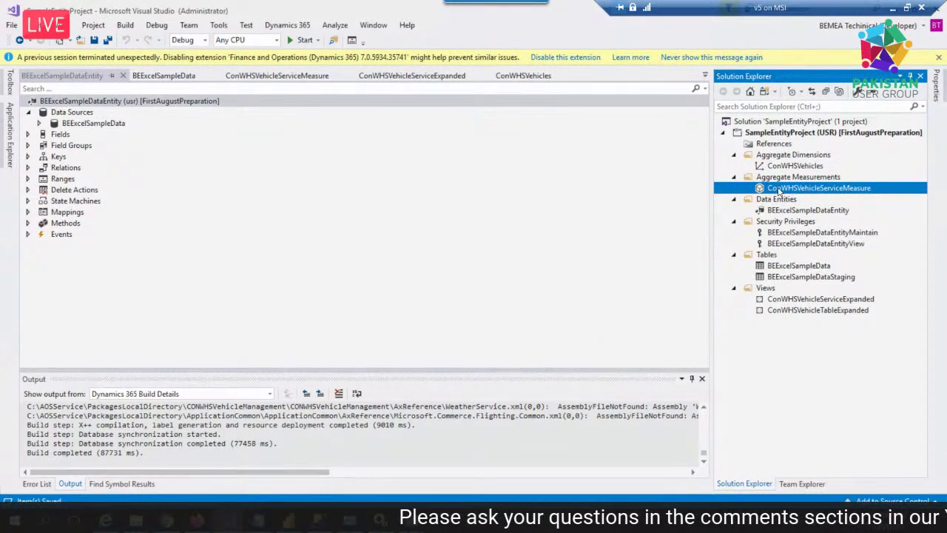
- Switch to Finance and Operations in the browser and open the Entity Store page from the System administration setup
mouse_move(196, 520)
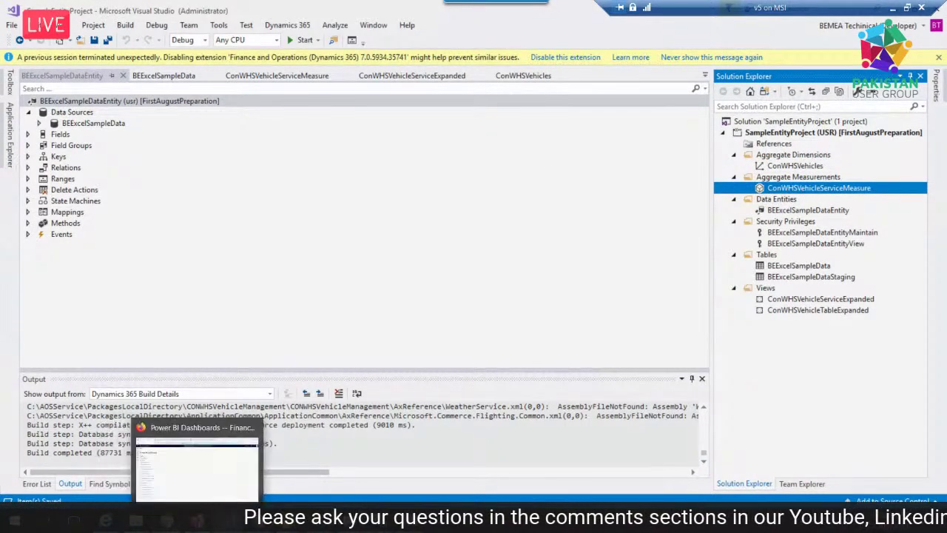
click(185, 443)
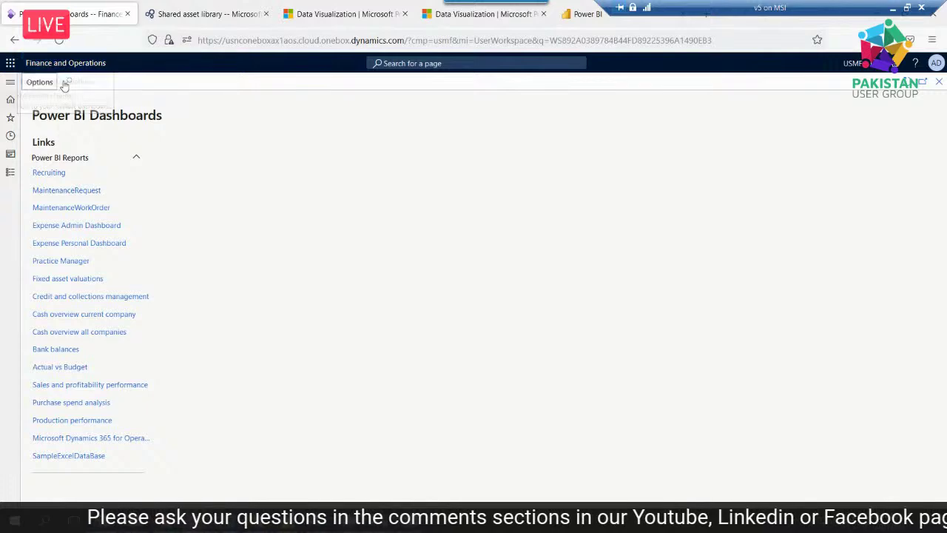
click(11, 83)
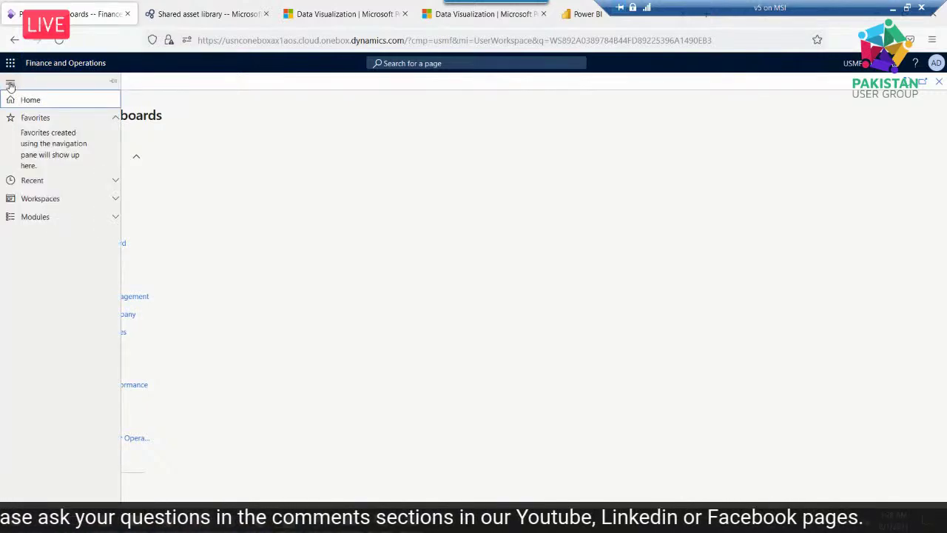
click(58, 220)
scroll(59, 285, down, 3)
scroll(66, 366, down, 4)
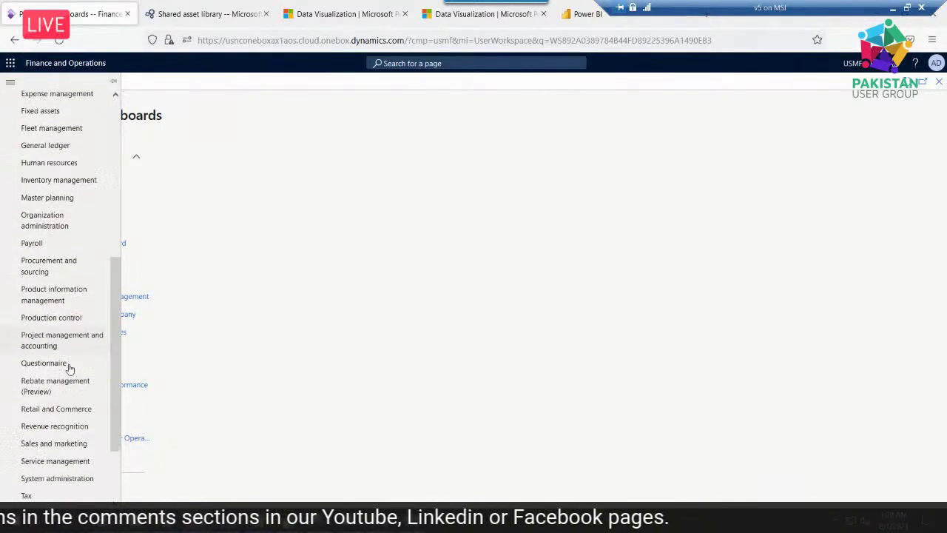
click(57, 385)
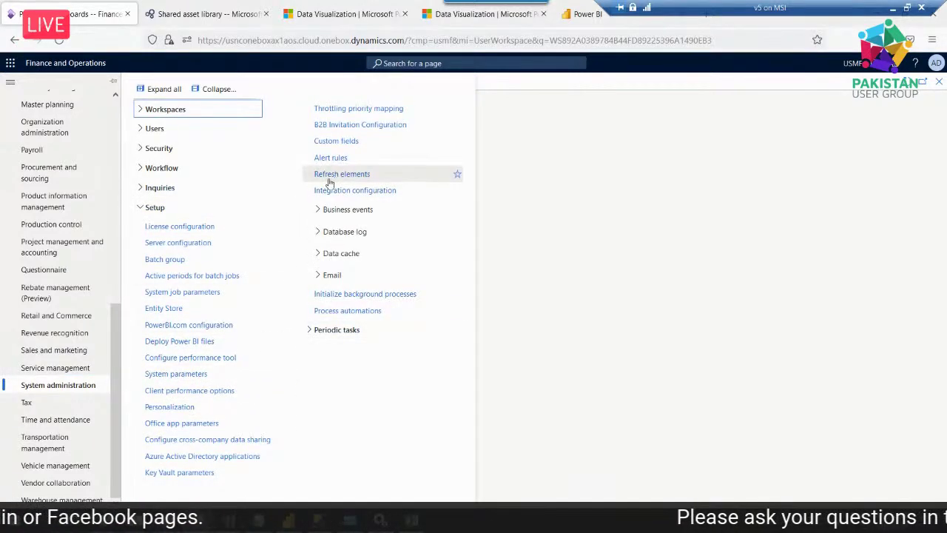
click(168, 311)
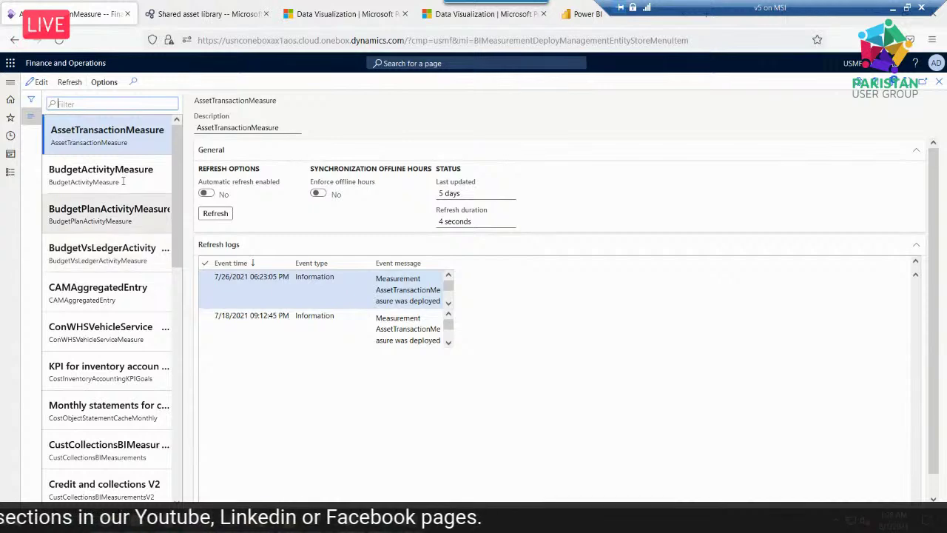
- Look over the Power BI report models in the Shared asset library and the gateway cluster settings in the Power BI service
click(175, 15)
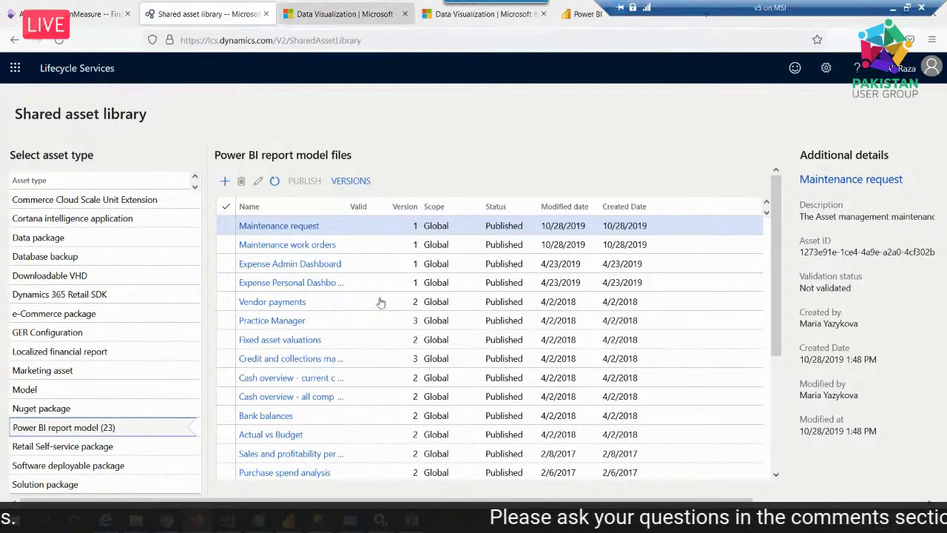
scroll(439, 170, down, 3)
click(579, 16)
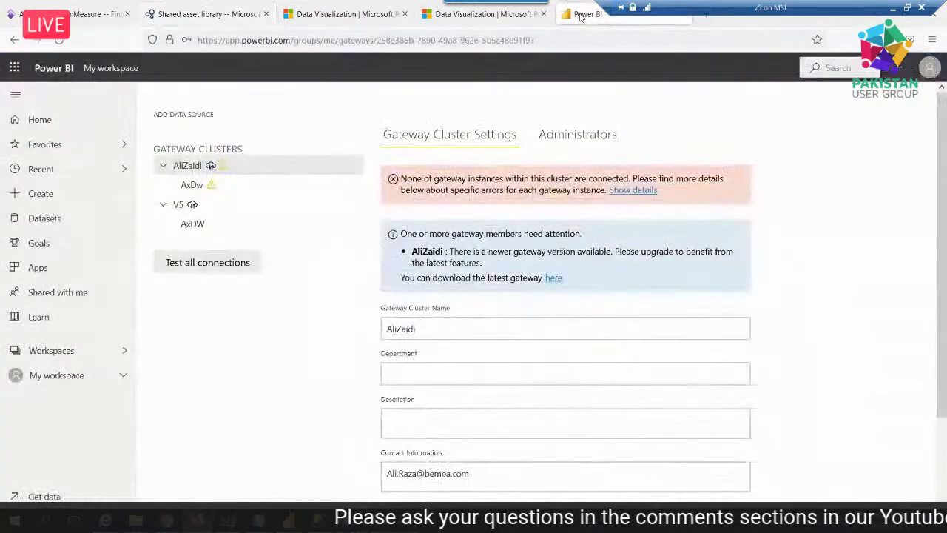
click(365, 13)
click(206, 14)
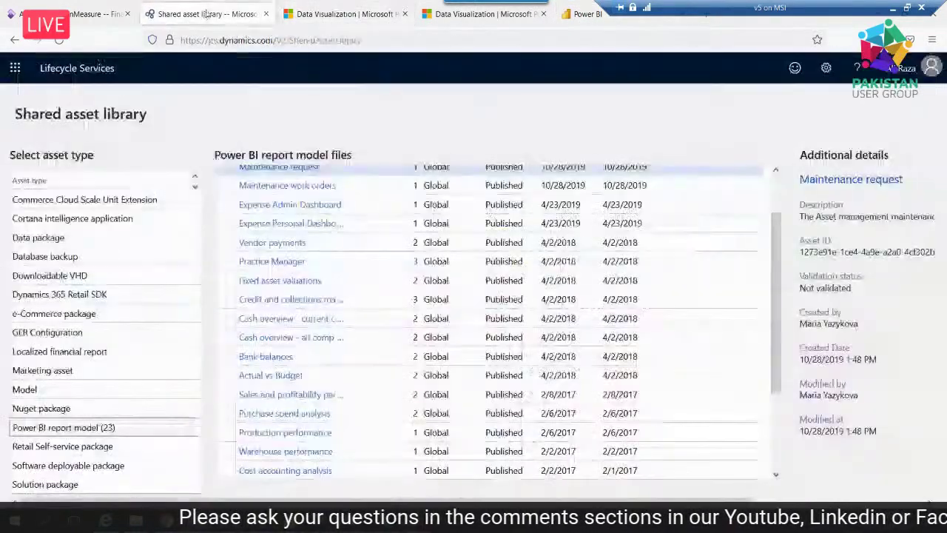
- Return to the Entity Store page and browse its list of aggregate measurements
click(85, 13)
scroll(67, 295, down, 5)
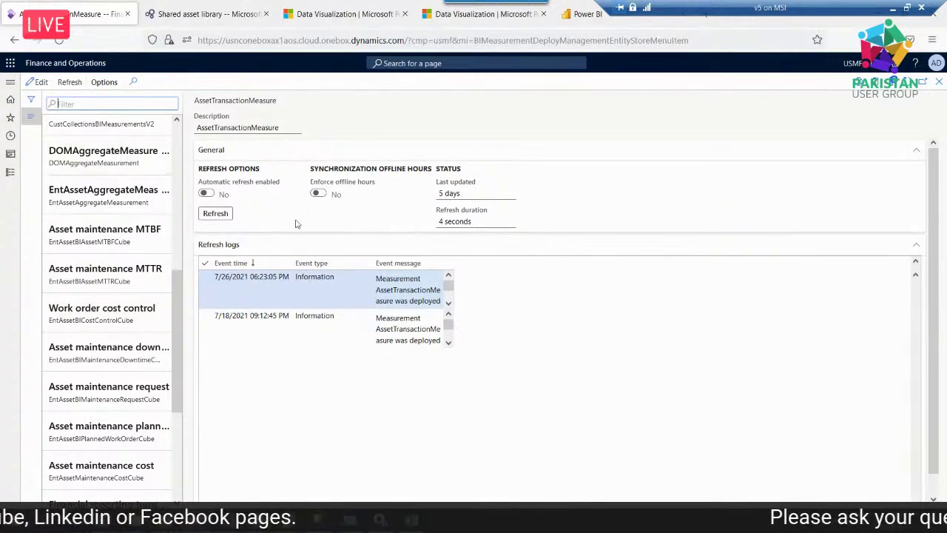
scroll(113, 172, up, 1)
scroll(113, 173, up, 2)
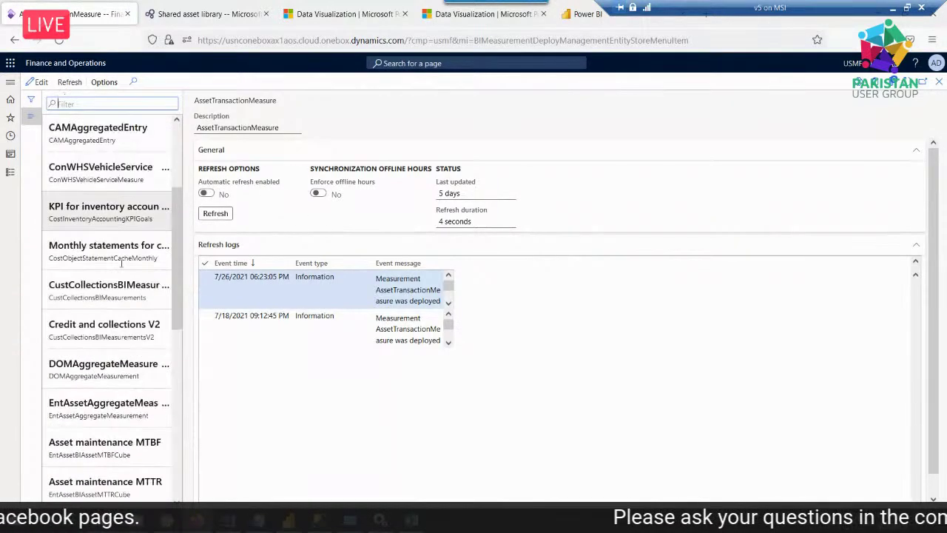
scroll(107, 297, down, 5)
scroll(237, 267, down, 1)
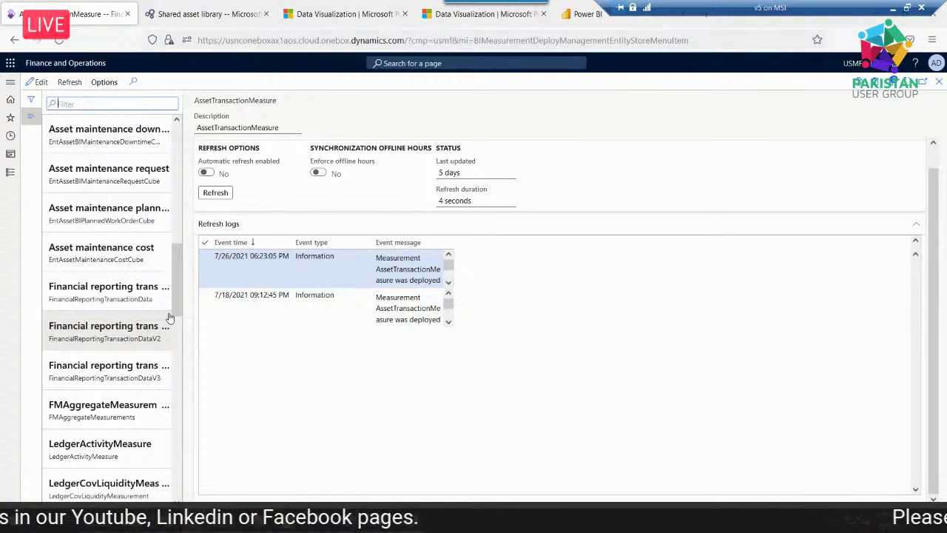
- Switch to the Microsoft Dynamics 365 for Operations Financial performance report in Power BI Desktop and check its data source settings
mouse_move(289, 520)
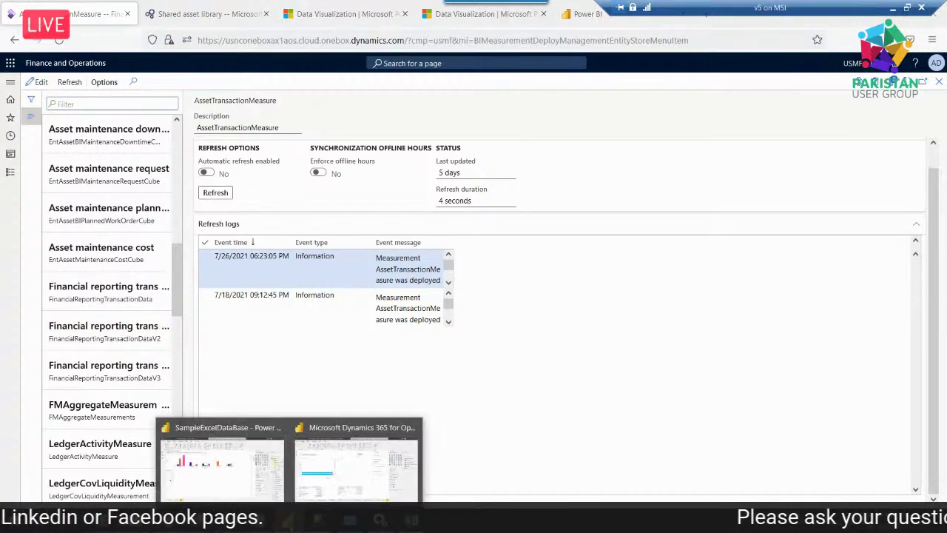
click(355, 463)
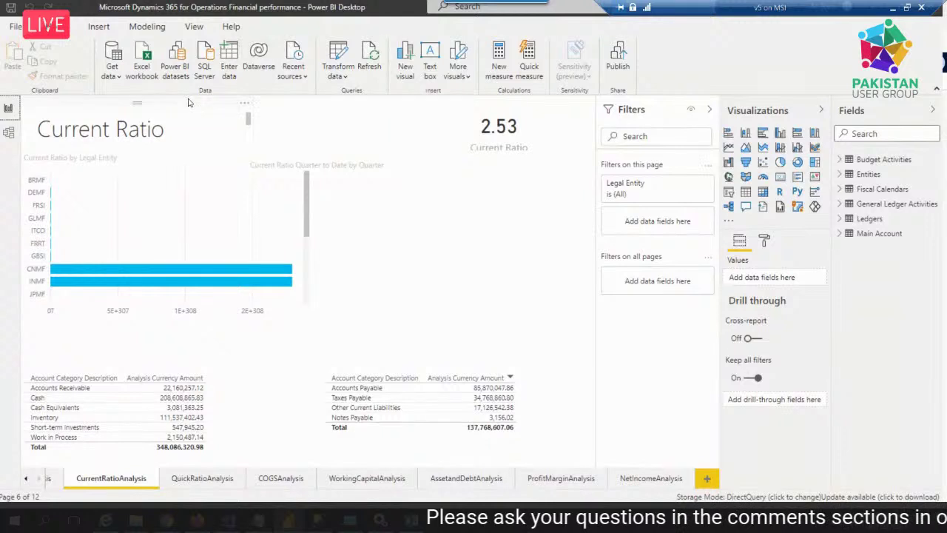
click(333, 81)
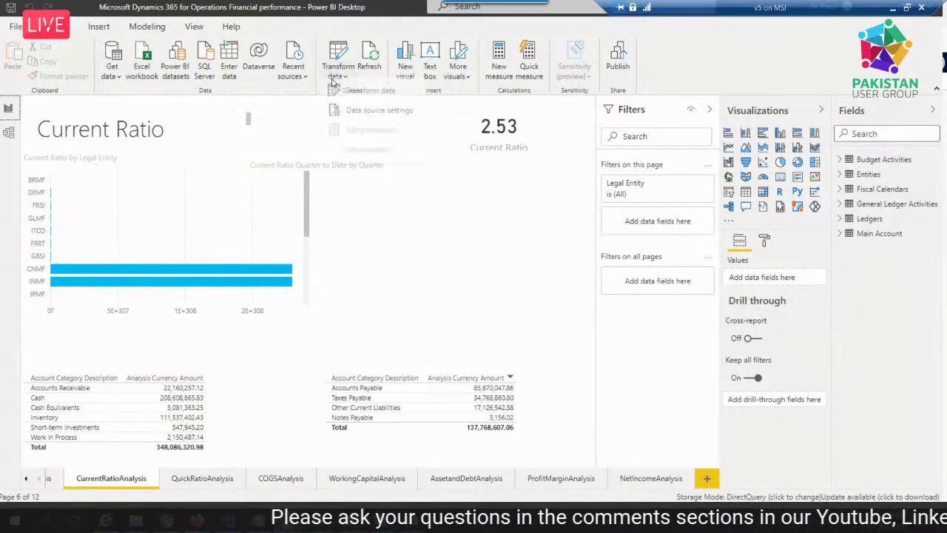
click(342, 117)
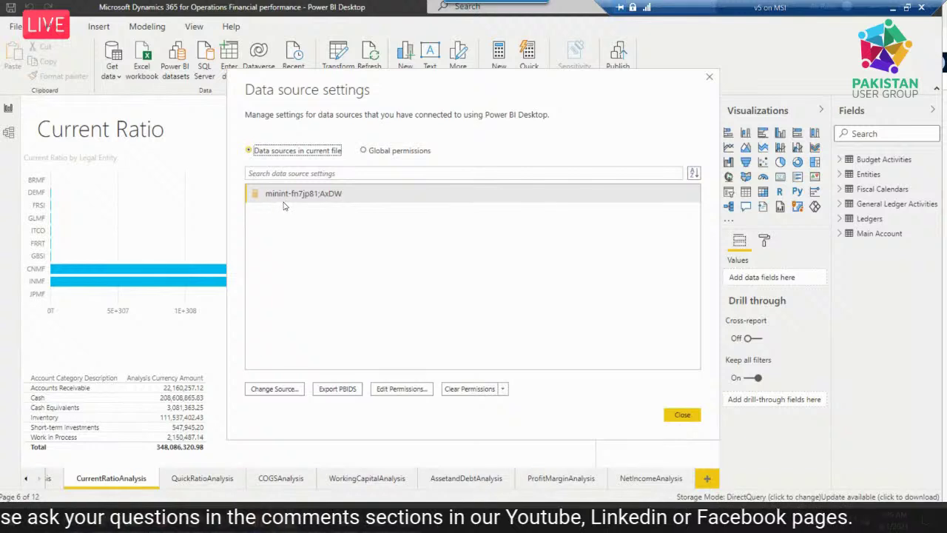
click(682, 414)
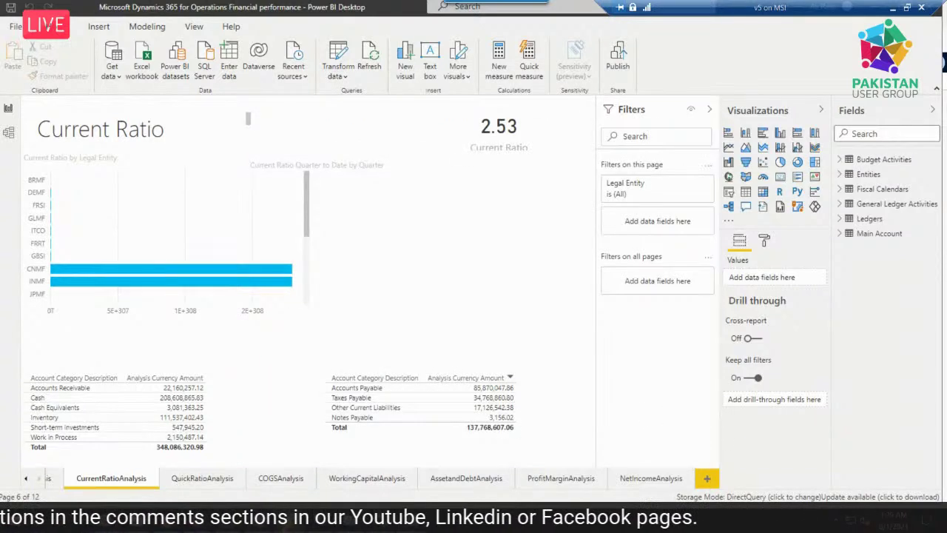
- Return to the Power BI Dashboards workspace in Finance and Operations
click(170, 459)
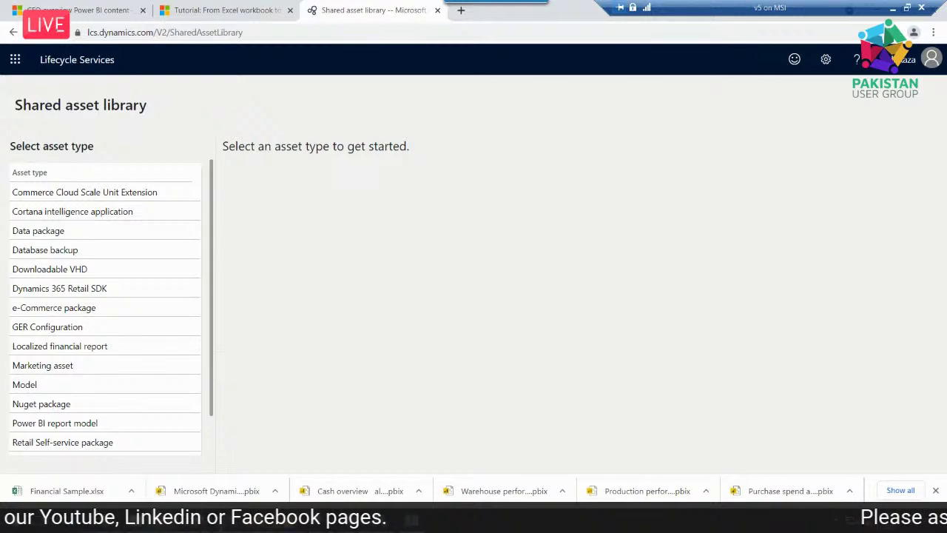
key(alt+Tab)
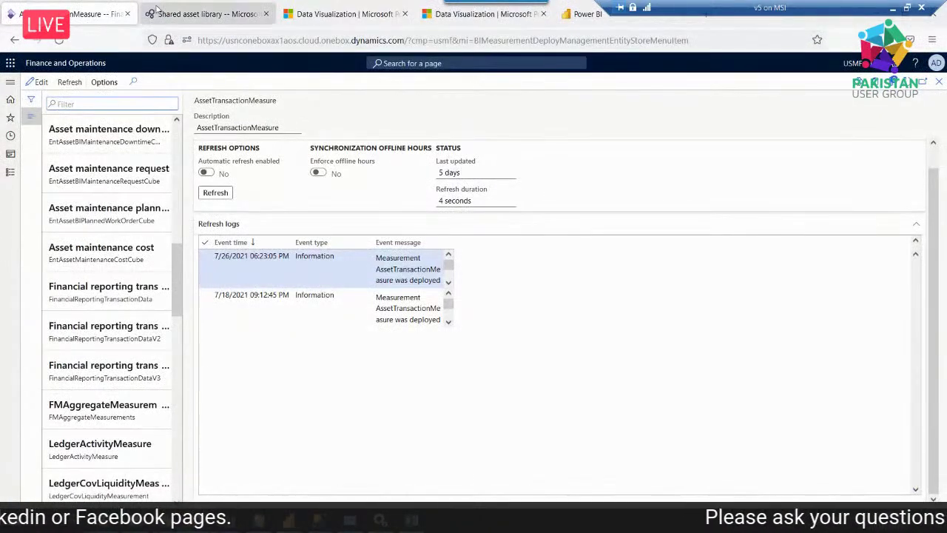
click(67, 63)
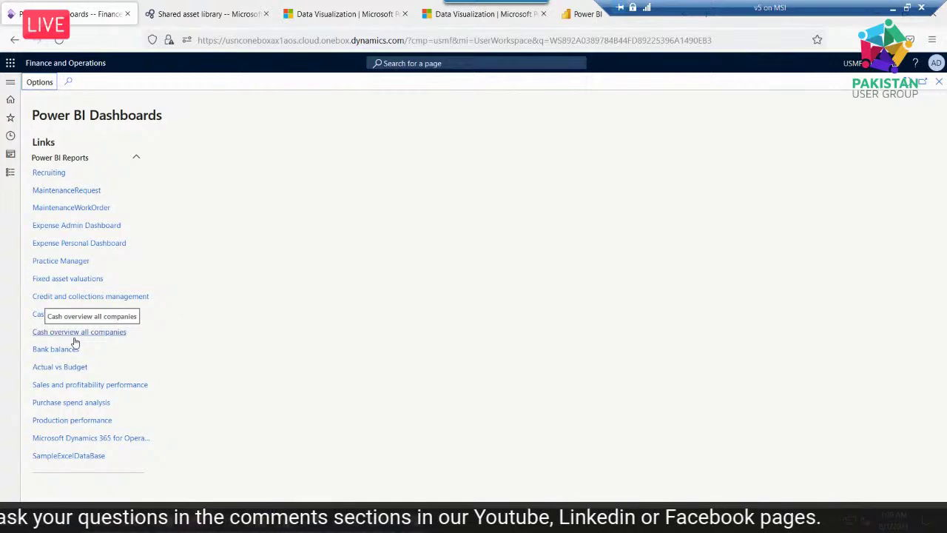
- Compare the gateway clusters in the Power BI service with the reports listed in the Power BI Dashboards workspace
click(577, 16)
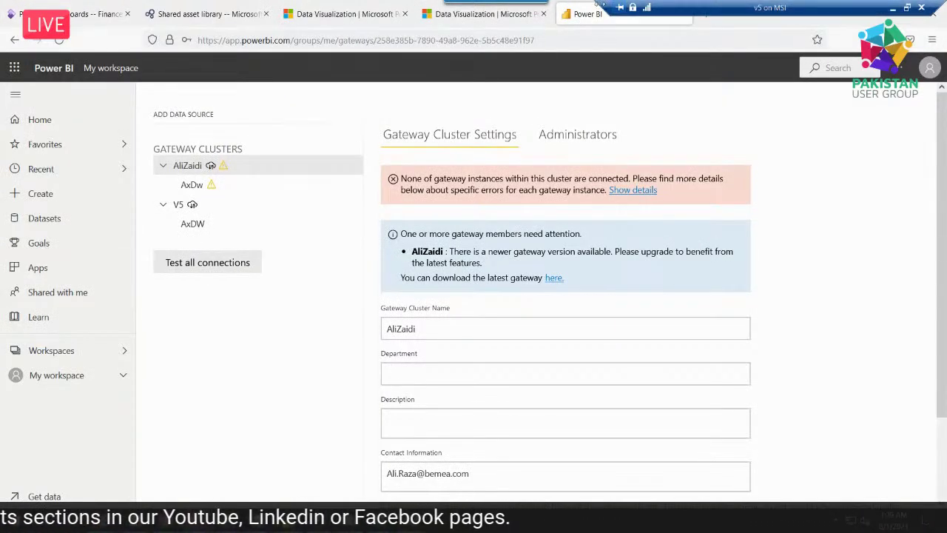
click(123, 22)
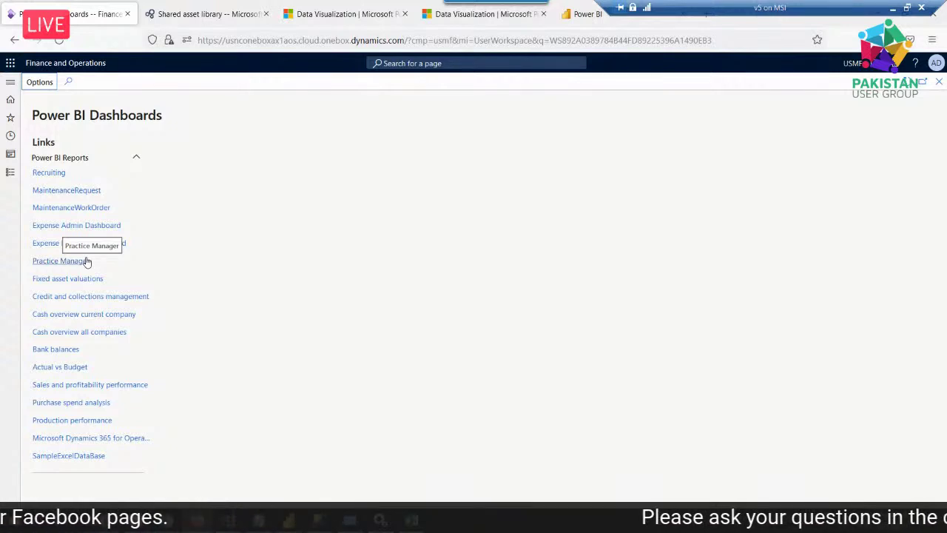
click(576, 16)
- Go back to Finance and Operations and reopen the Entity Store page from the System administration setup
click(81, 15)
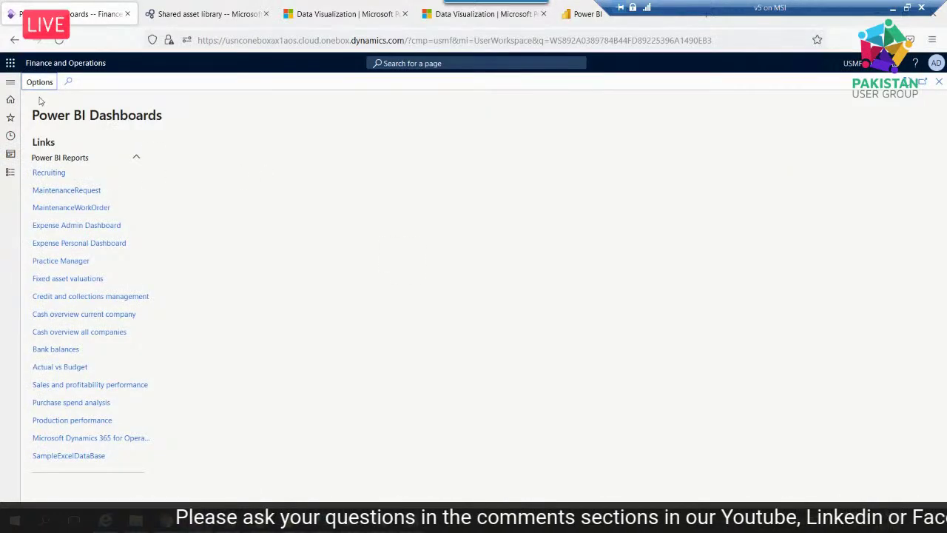
click(11, 82)
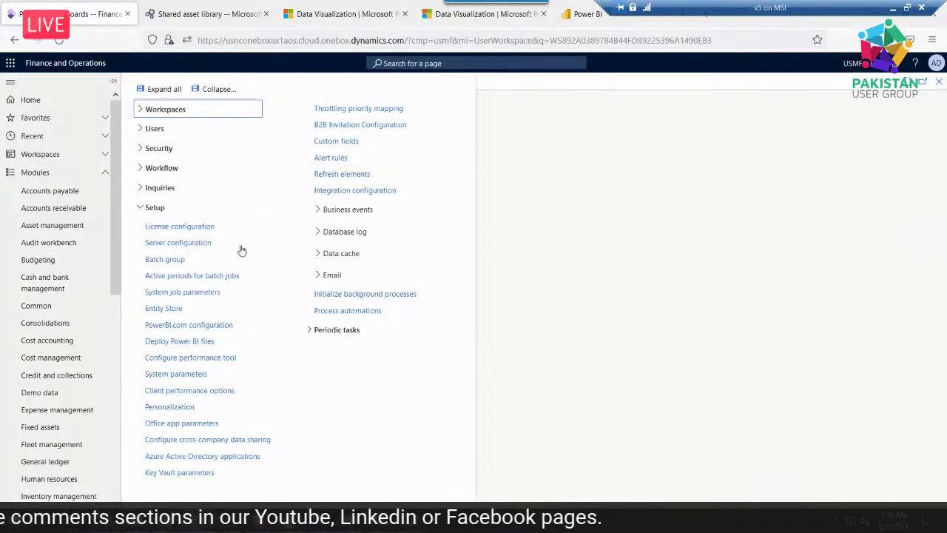
click(162, 308)
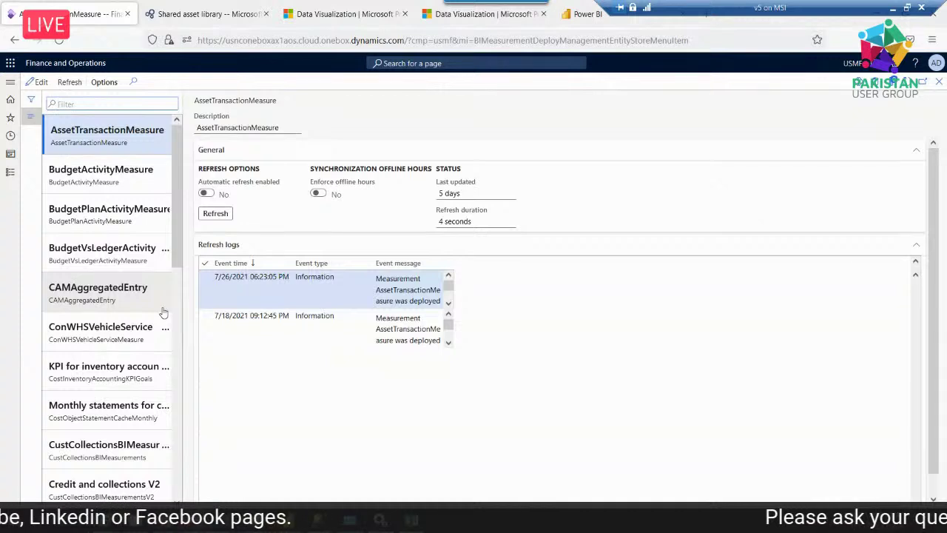
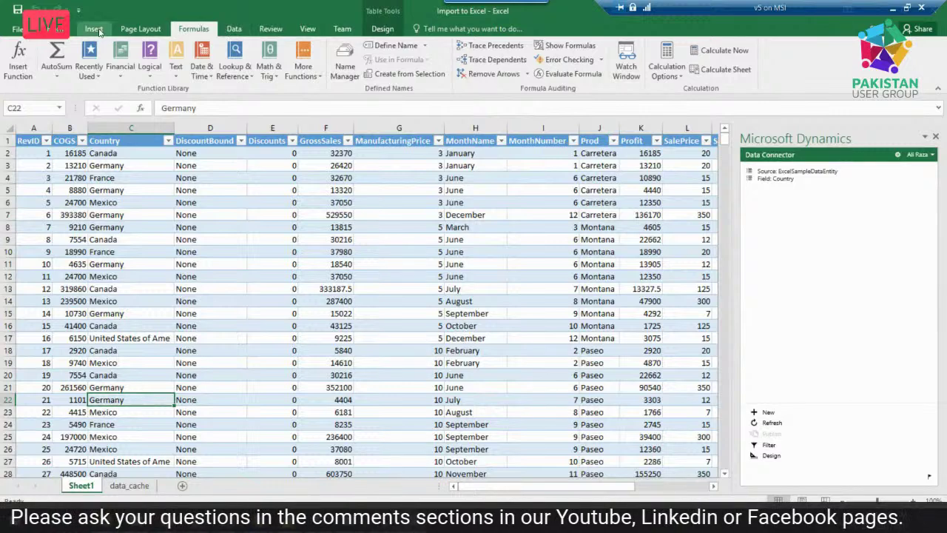
- Search the Office Add-ins store in Excel for "dynamics" to locate the Microsoft Dynamics Office Add-in, and close the store
click(141, 31)
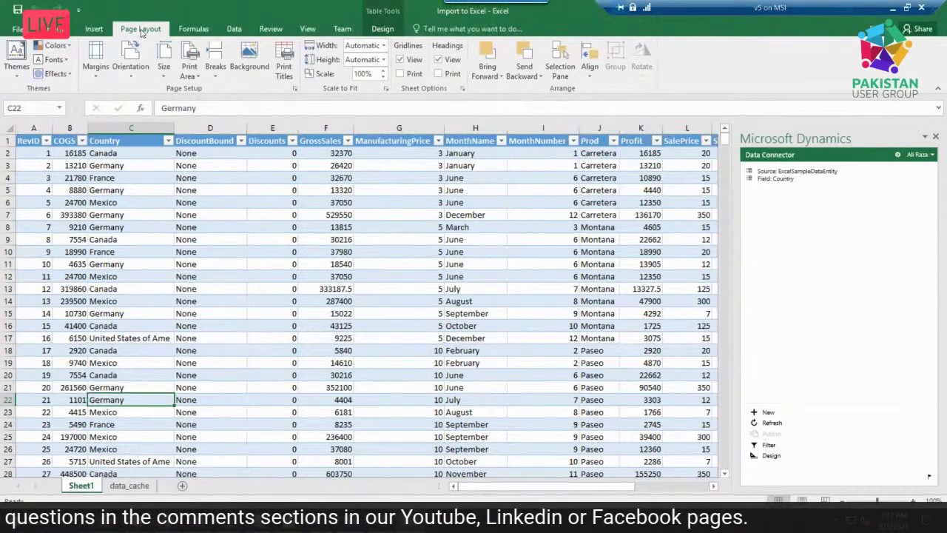
click(193, 29)
click(233, 30)
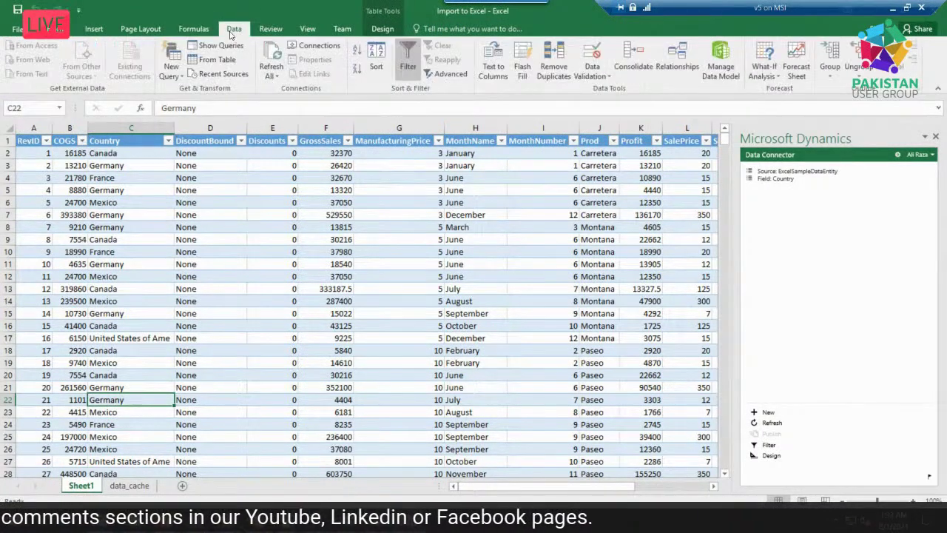
click(94, 29)
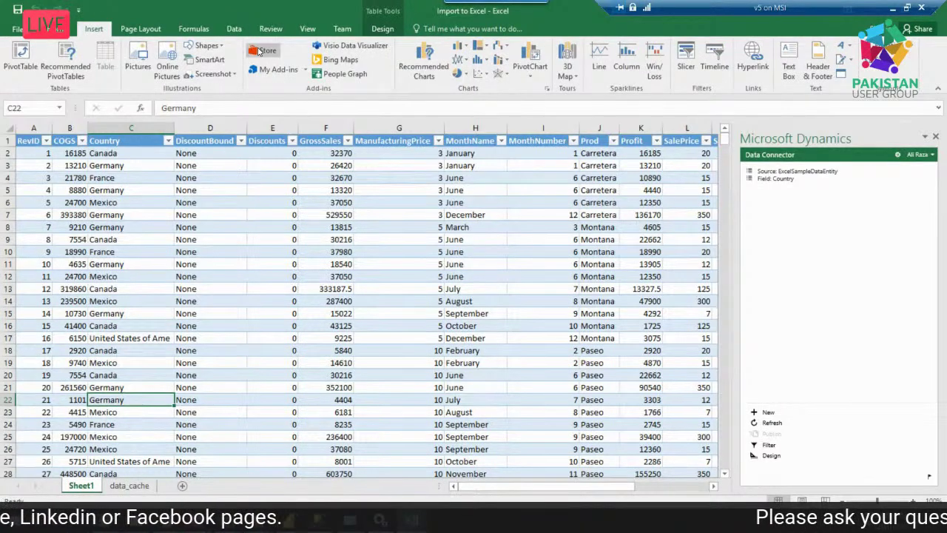
click(264, 49)
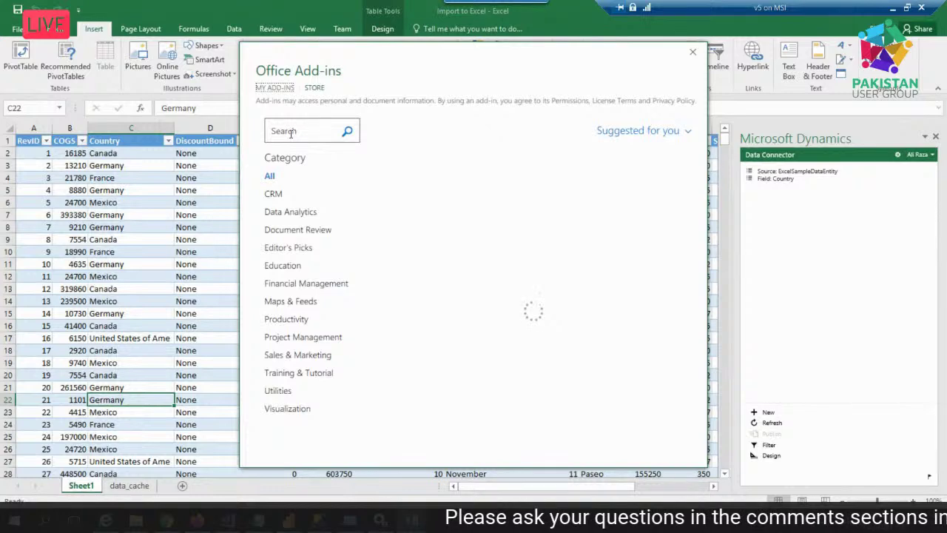
click(289, 130)
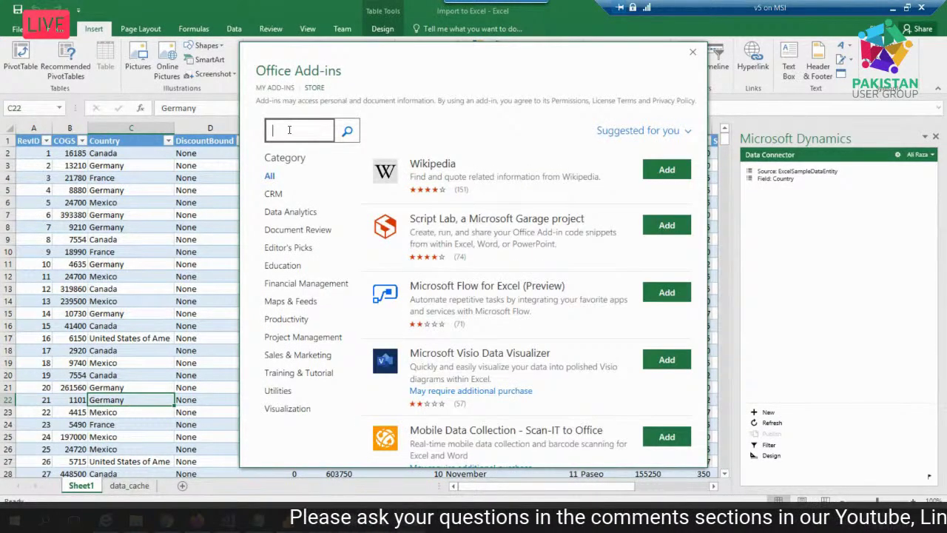
text(dynamics)
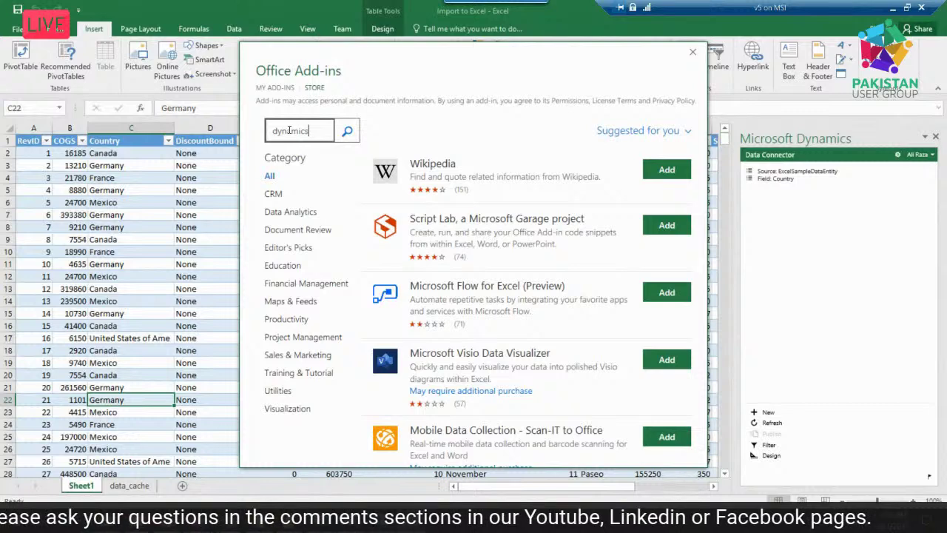
click(347, 133)
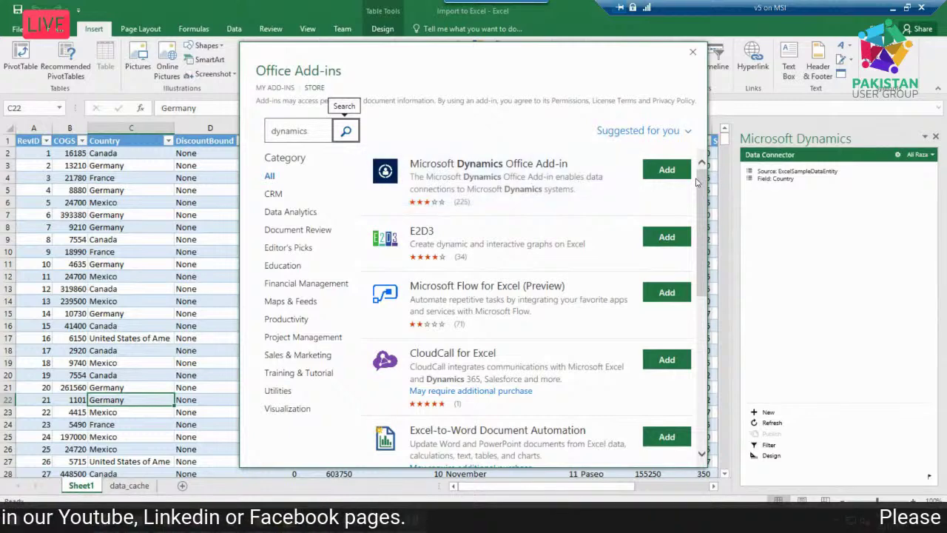
click(696, 53)
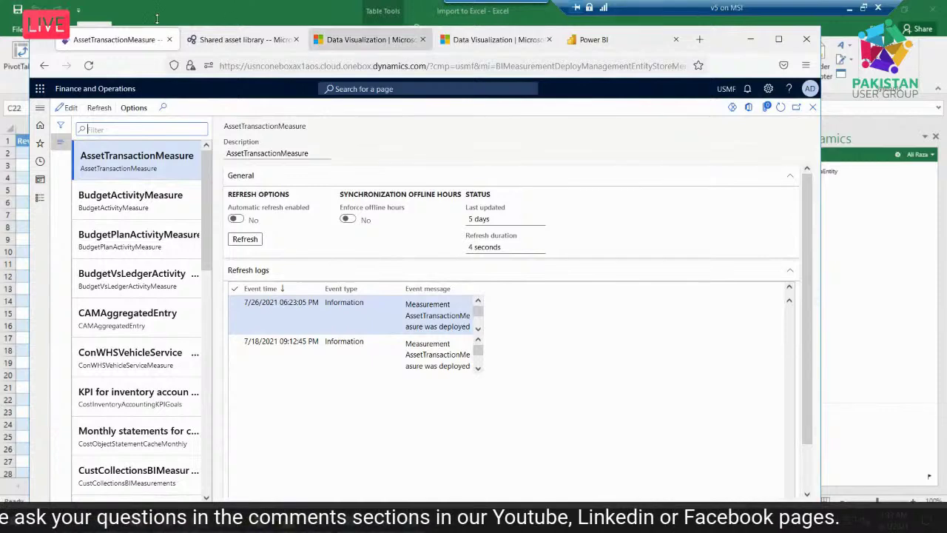
- Switch to Finance and Operations and examine the registered applets in the Office app parameters of the System administration setup
double_click(727, 44)
click(11, 81)
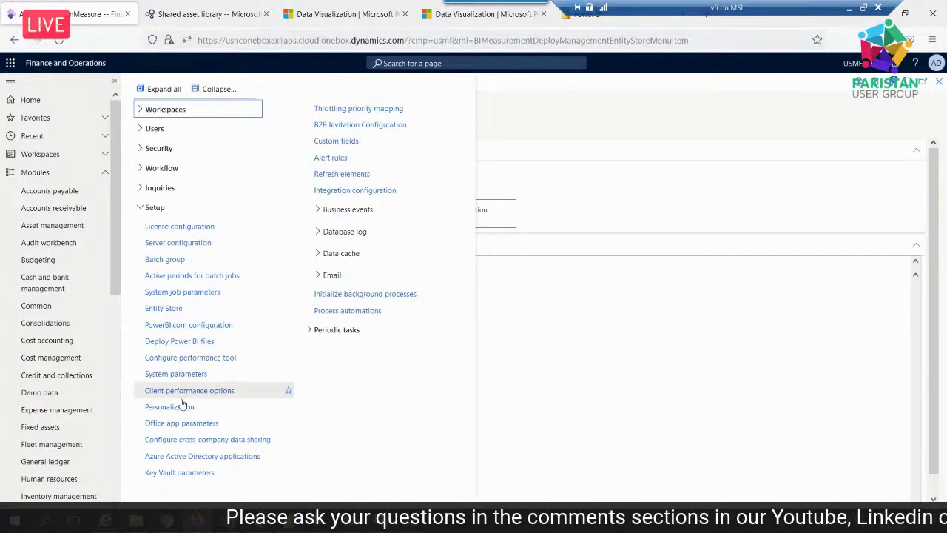
click(181, 426)
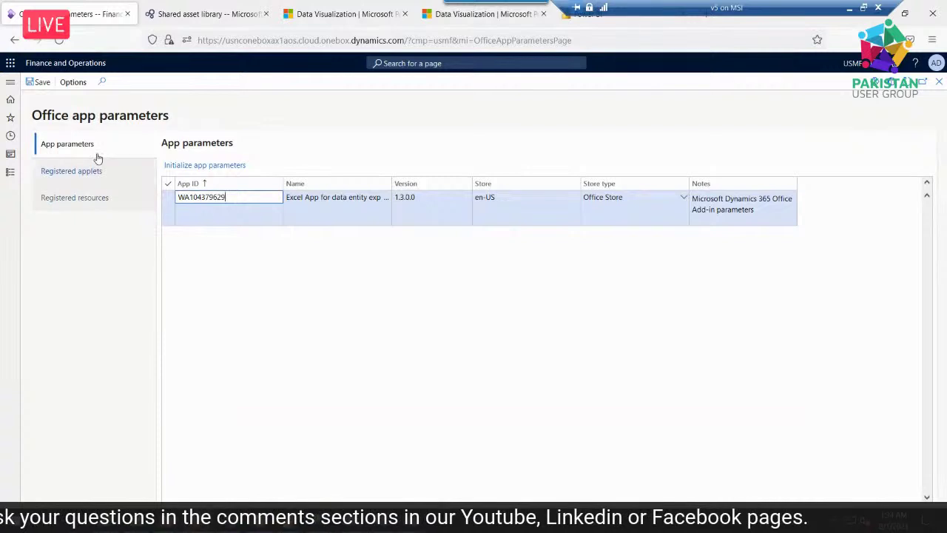
click(96, 172)
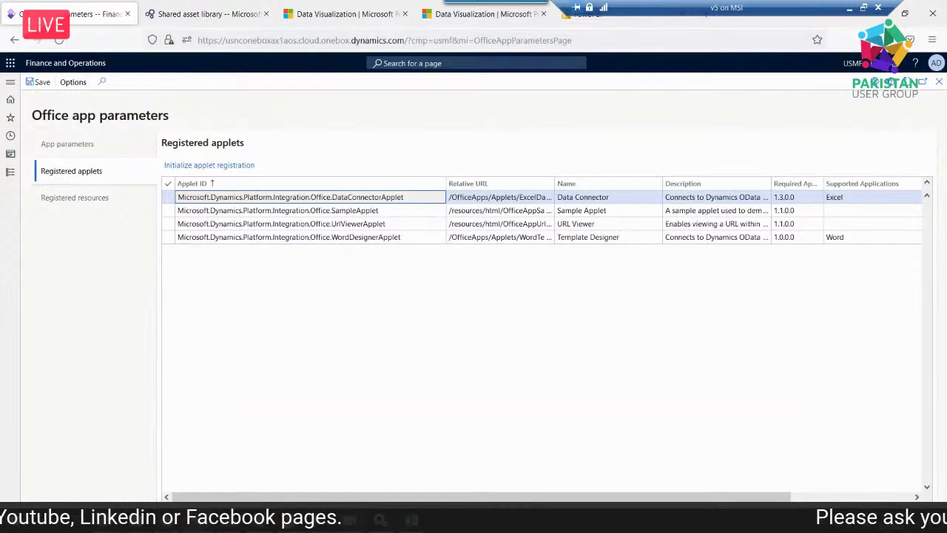
- Switch back to Excel and try Executory cost contract history as the entity data source in the Data Connector design
key(alt+Tab)
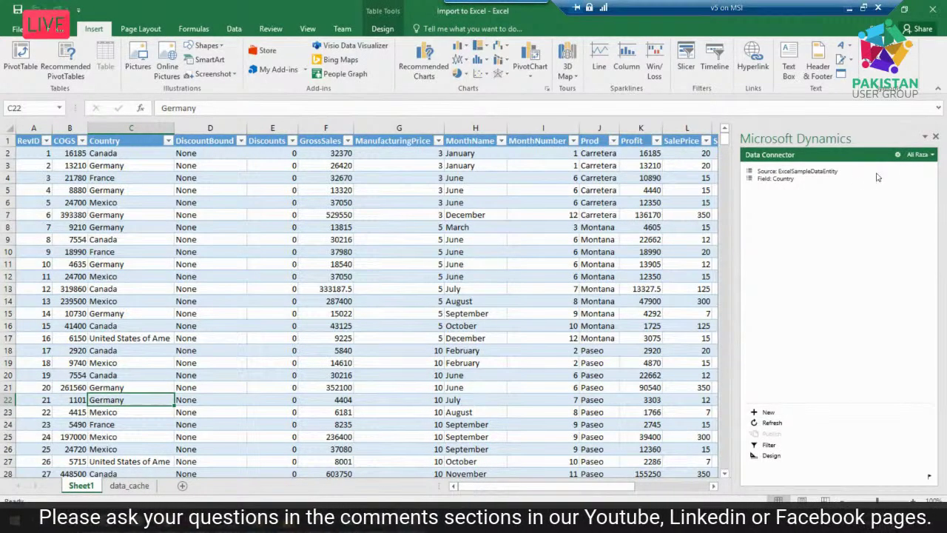
click(771, 456)
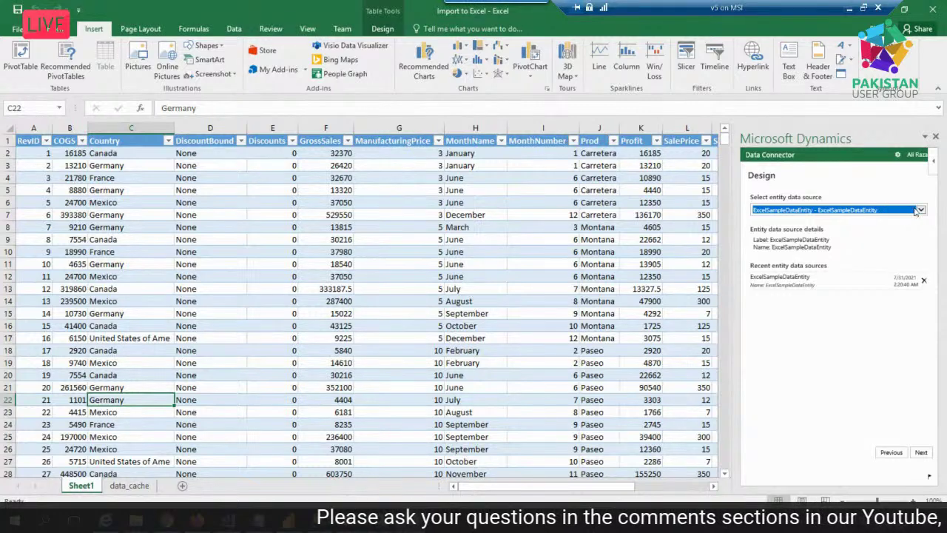
click(919, 210)
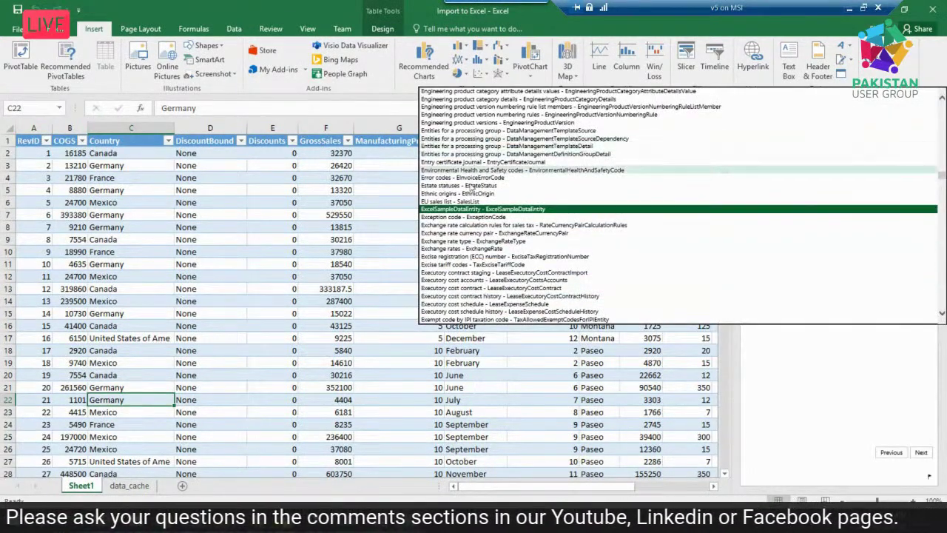
scroll(471, 188, down, 2)
click(503, 222)
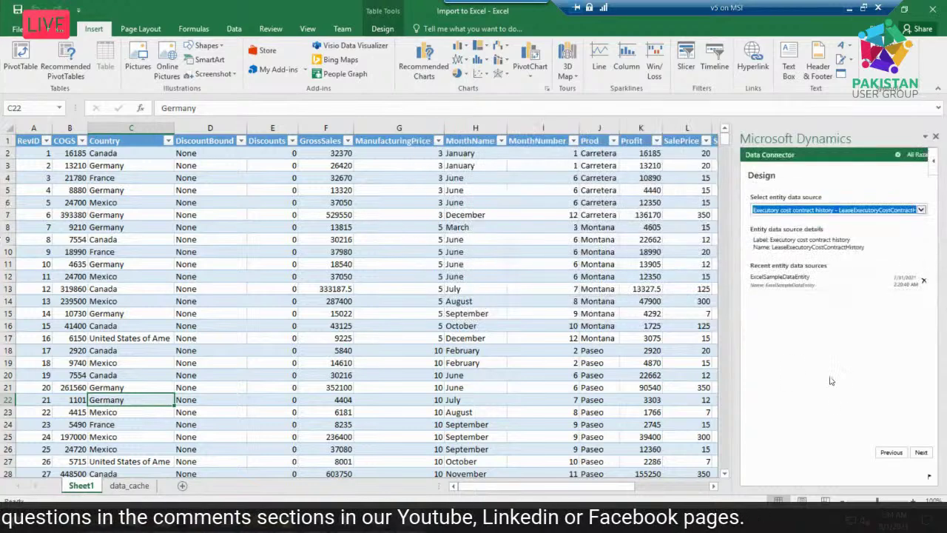
click(828, 380)
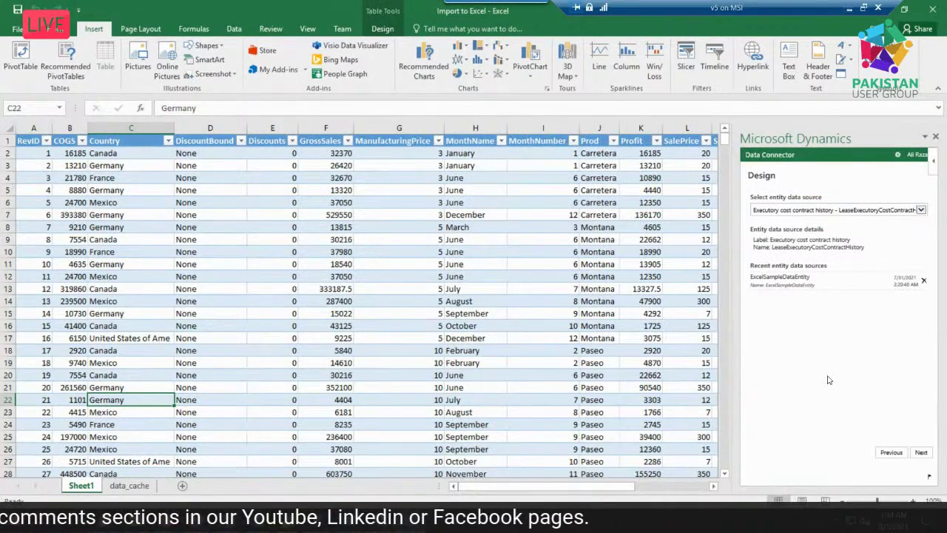
click(889, 453)
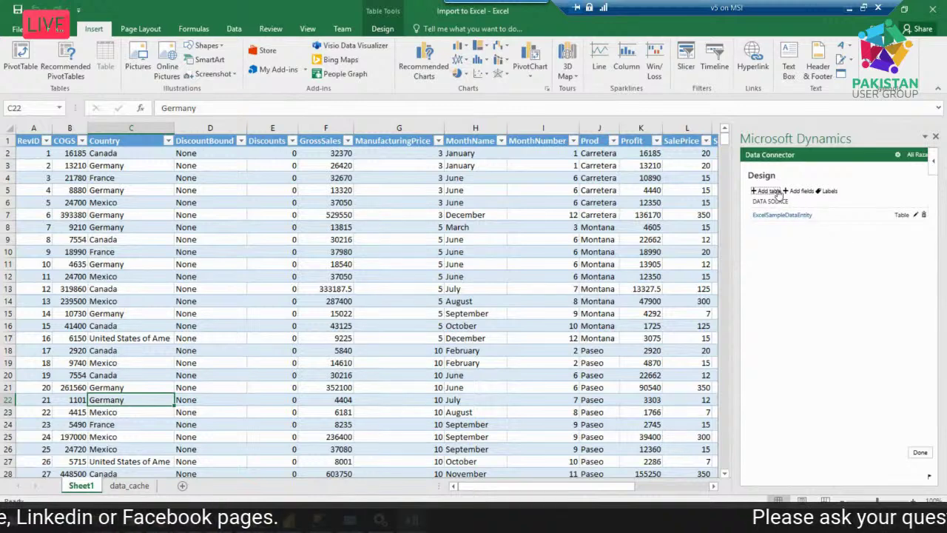
- Start adding a table in the Data Connector design with User groups - UserGroup as its entity data source
click(778, 214)
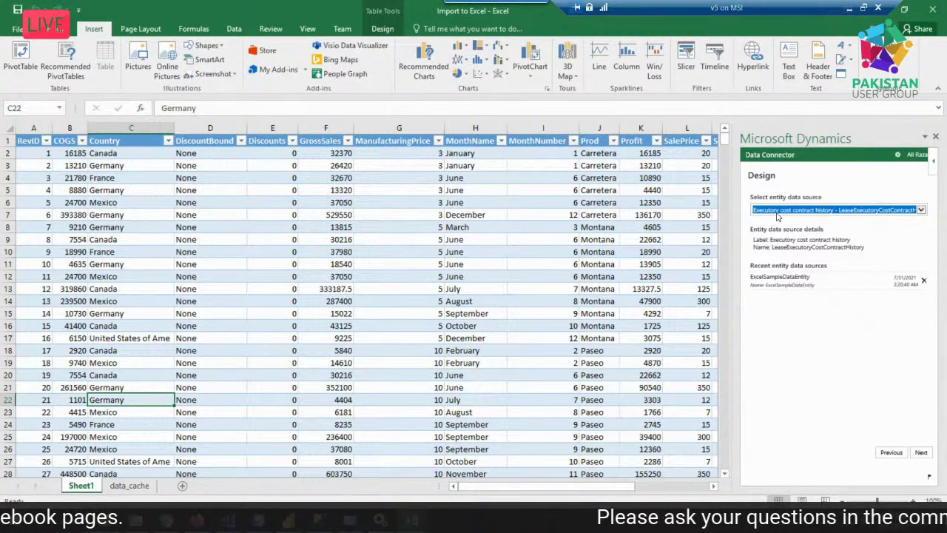
click(778, 215)
text(cust)
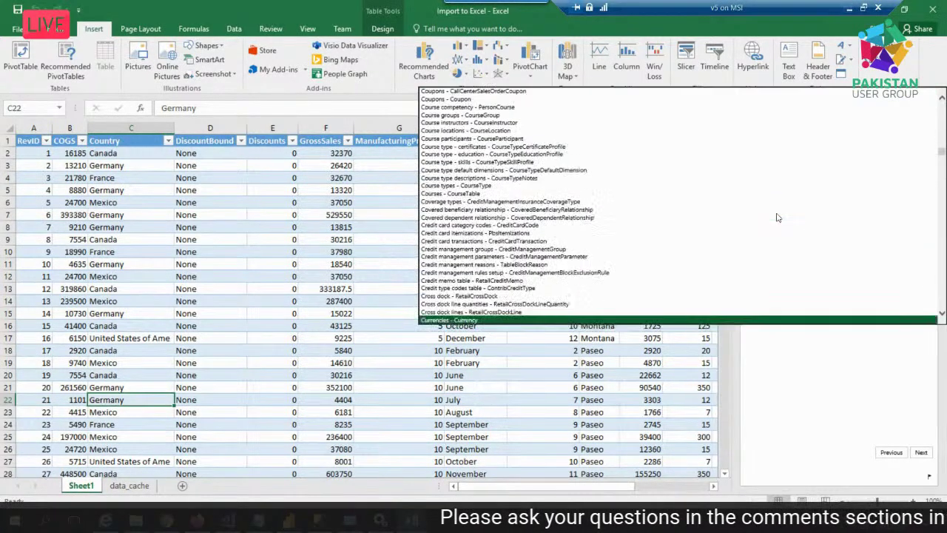
text(total)
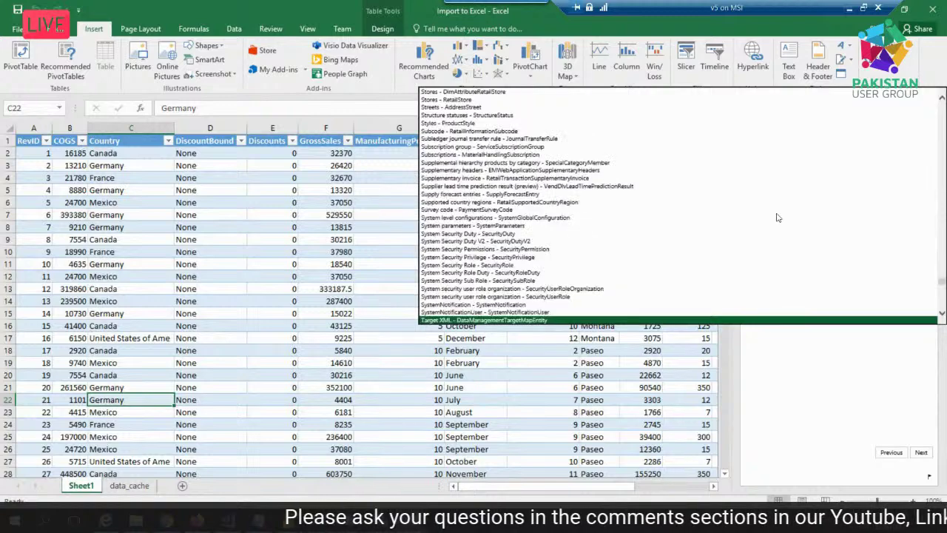
text(calc)
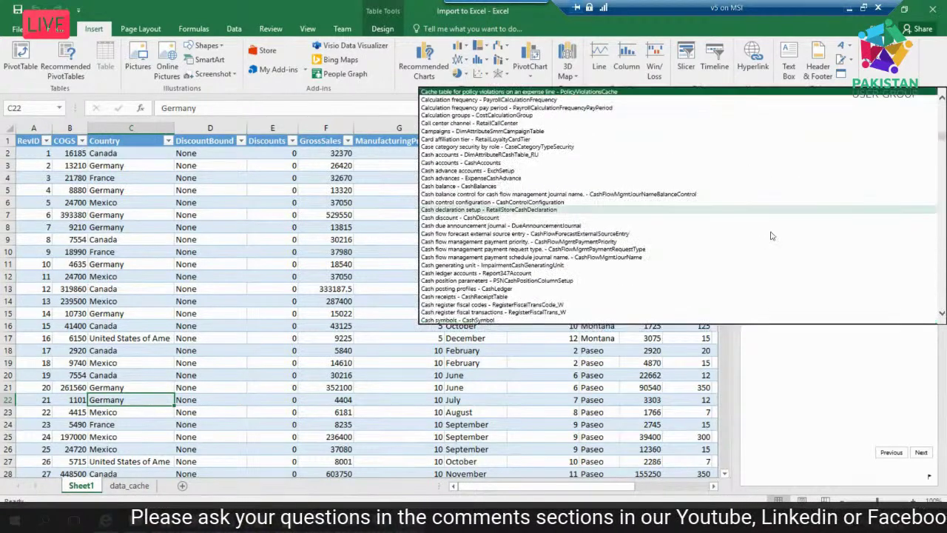
text(user)
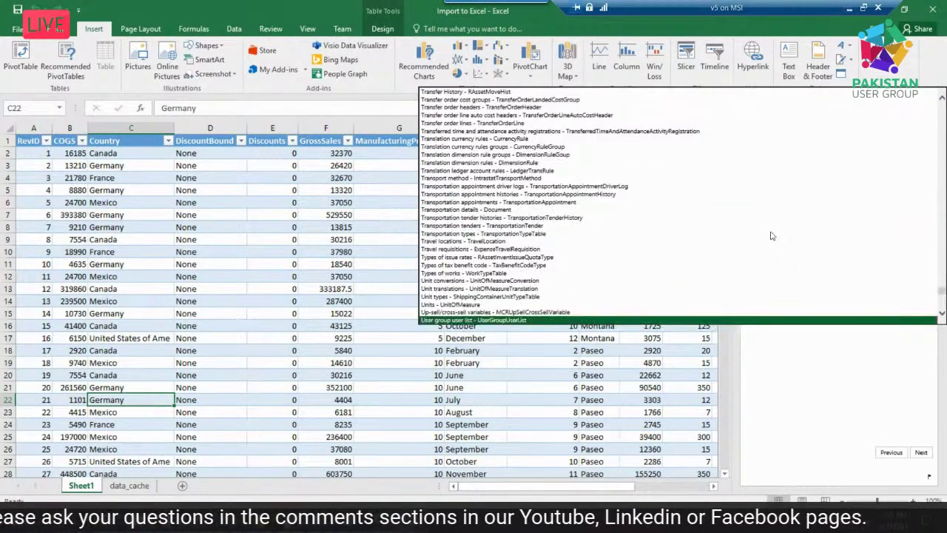
scroll(510, 222, down, 4)
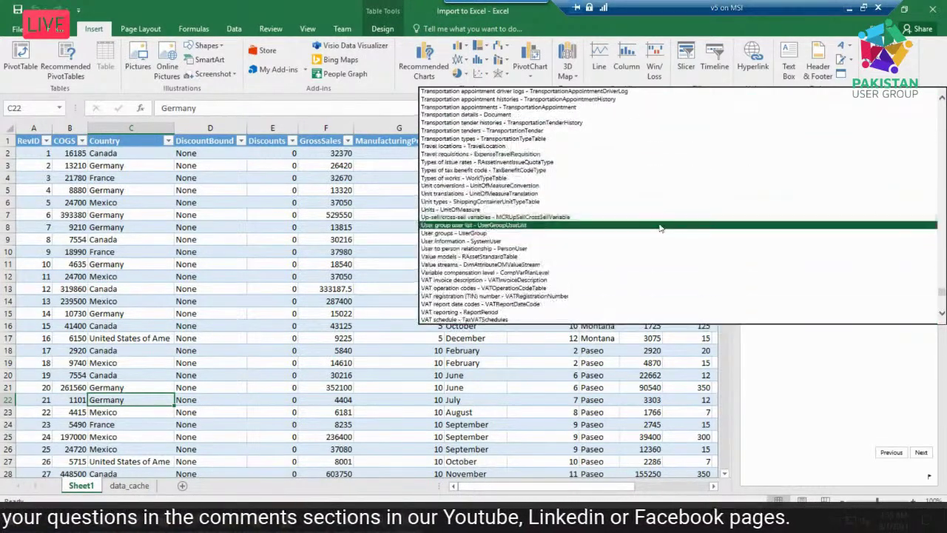
click(466, 233)
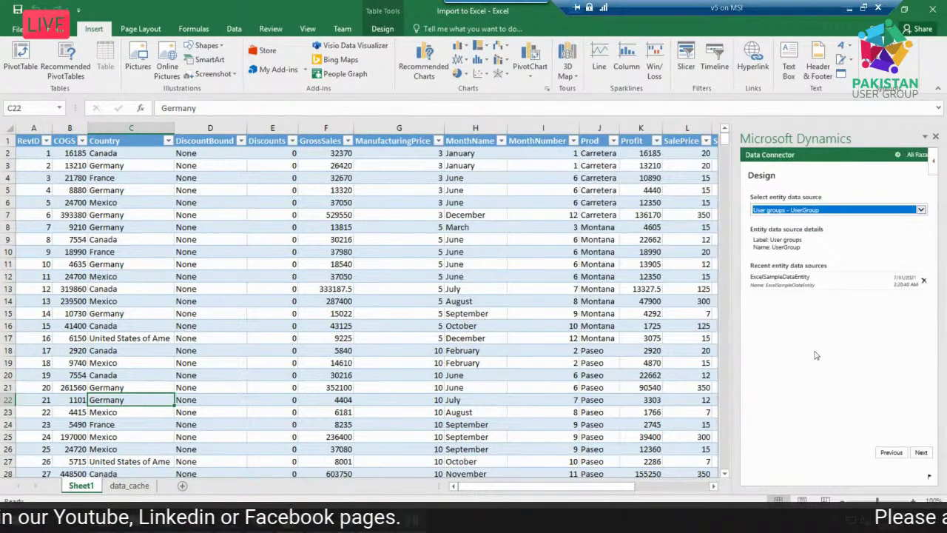
click(921, 453)
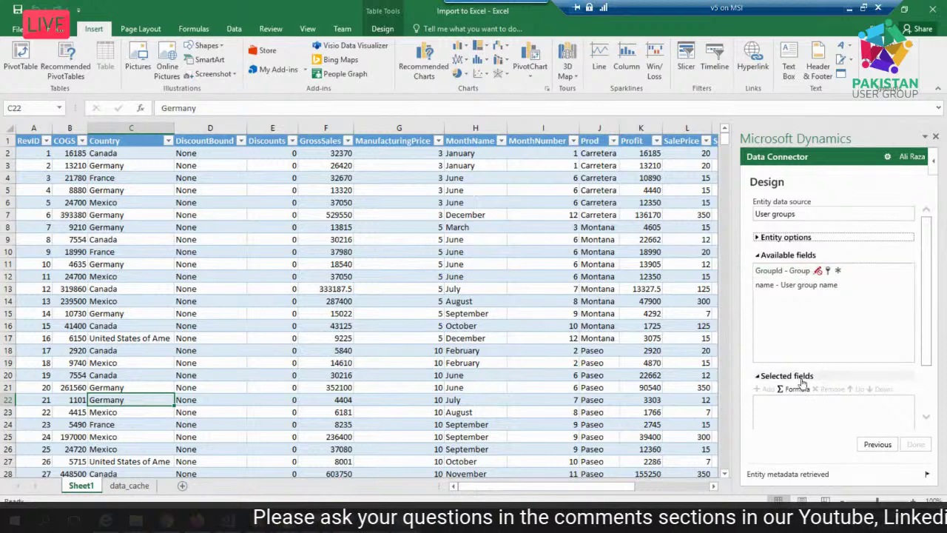
- Try to finish the User groups table with the User group name field, and back out to the design's data source list
click(765, 290)
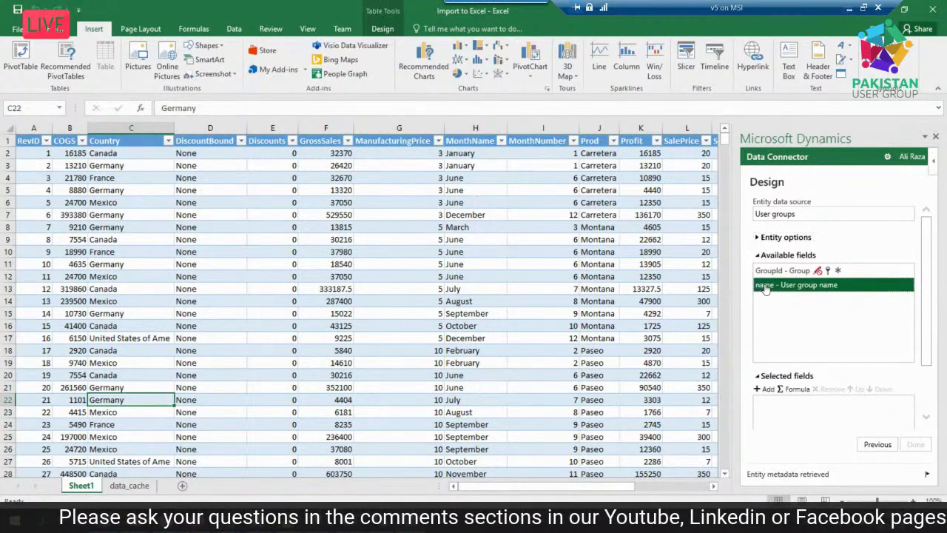
click(762, 388)
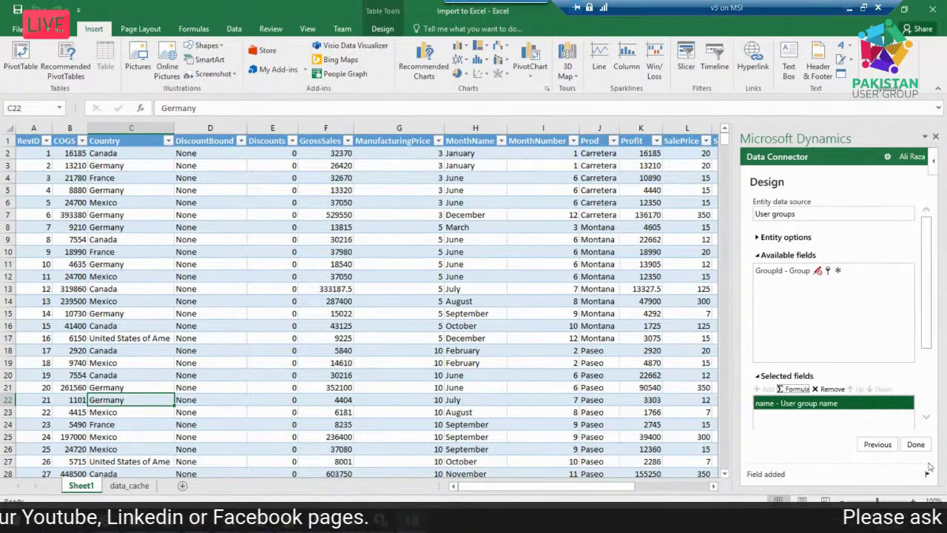
click(916, 443)
click(911, 364)
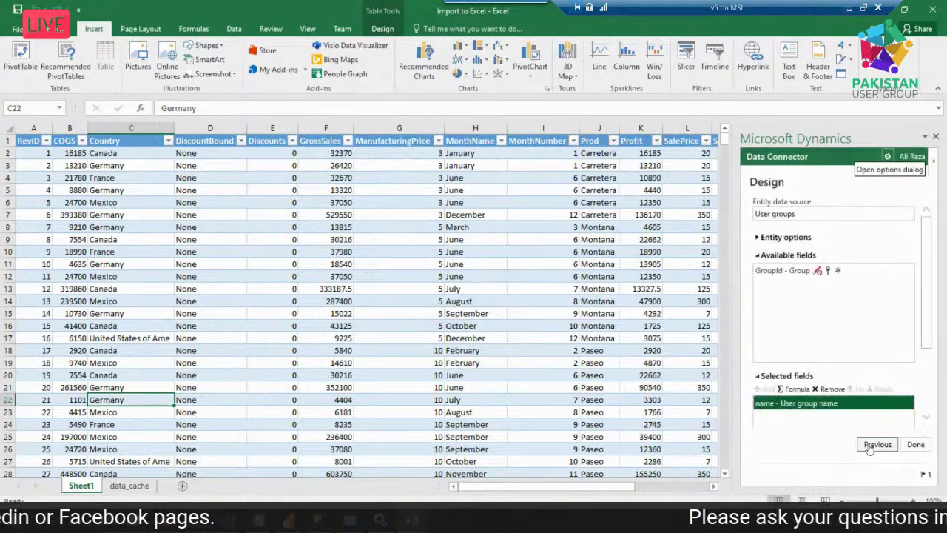
click(870, 449)
click(875, 446)
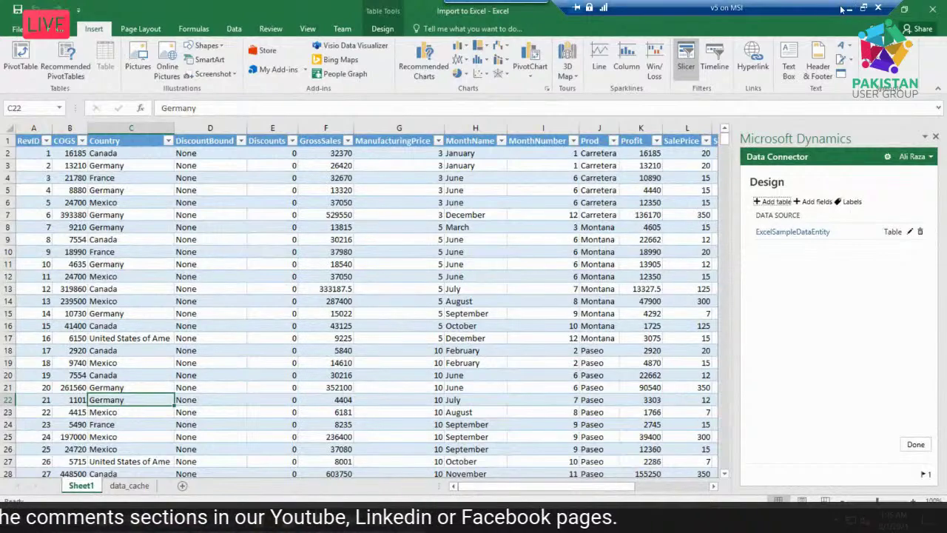
click(848, 9)
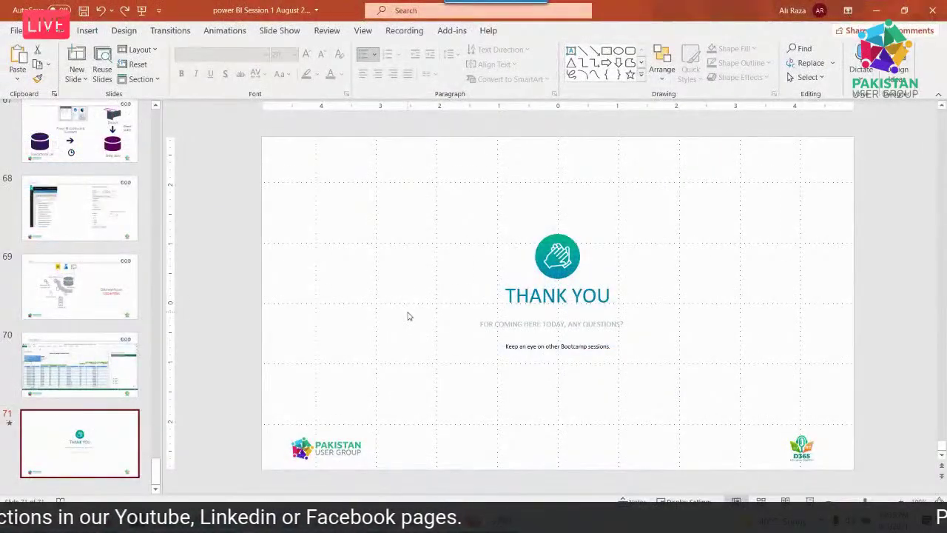
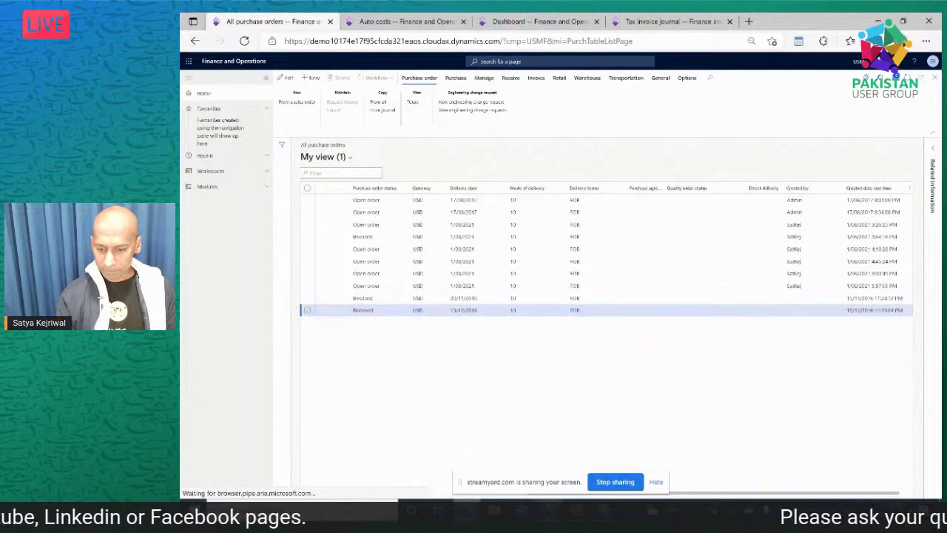
- Check the charge calculations in Excel, and open the Landed cost module's All voyages list in Finance and Operations
key(alt+Tab)
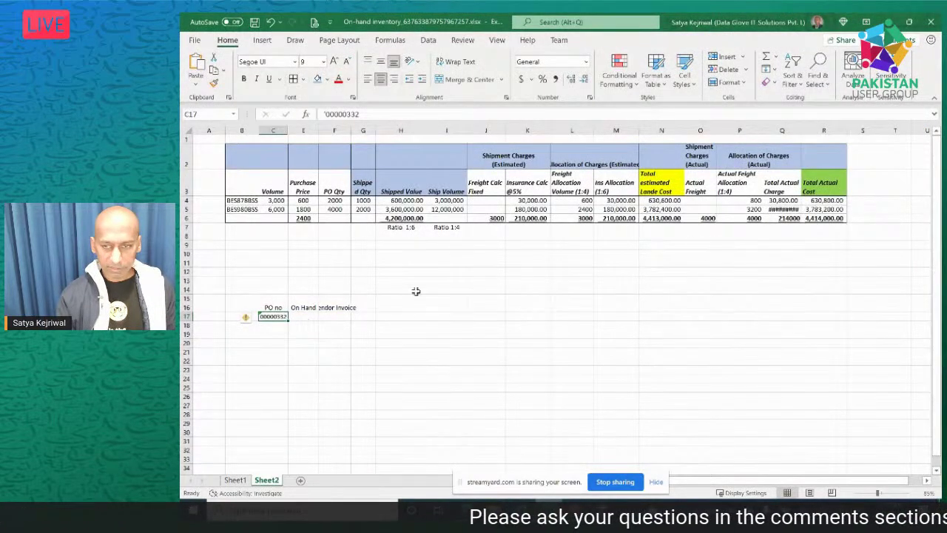
click(888, 21)
click(379, 21)
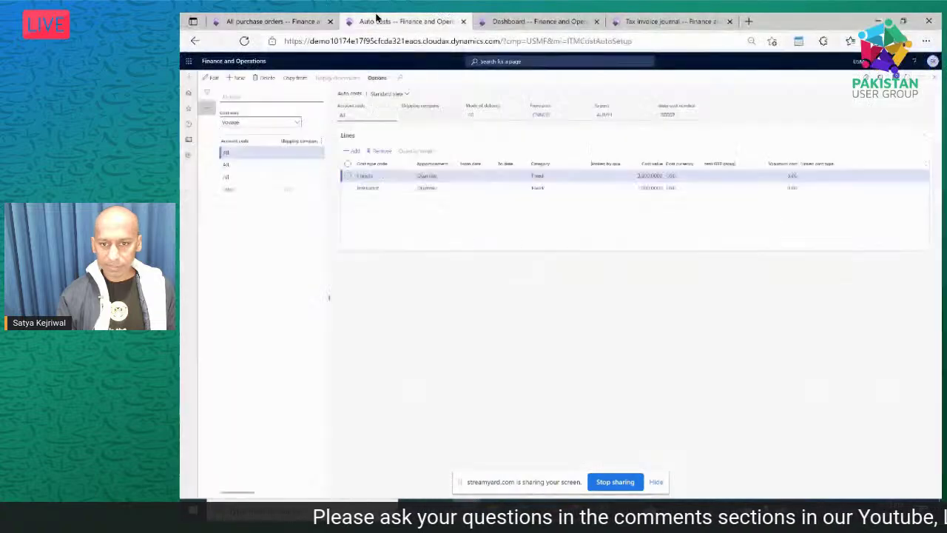
click(210, 187)
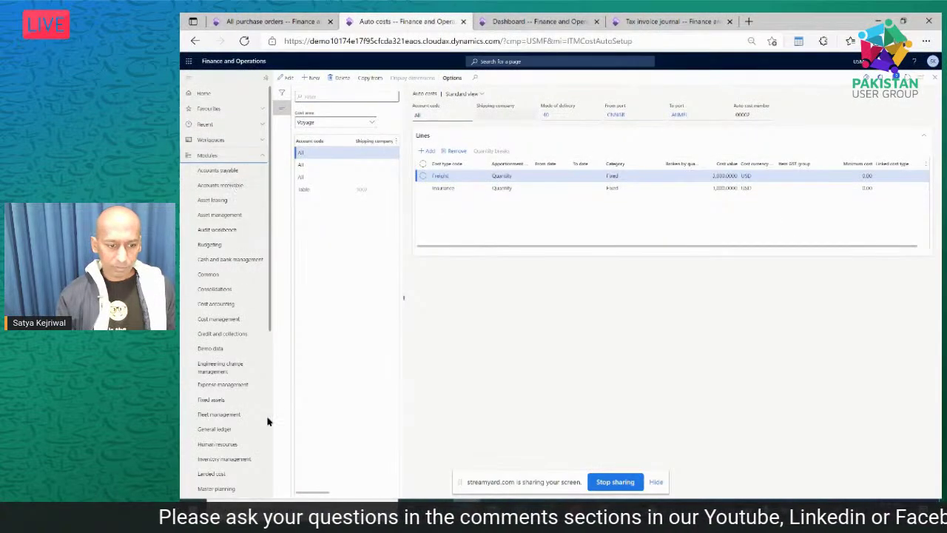
scroll(232, 427, down, 3)
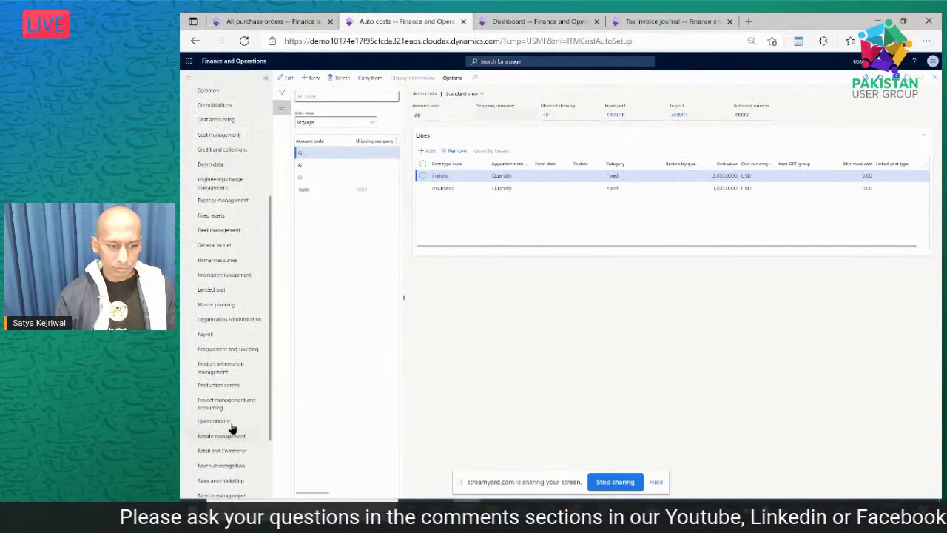
click(229, 304)
click(235, 287)
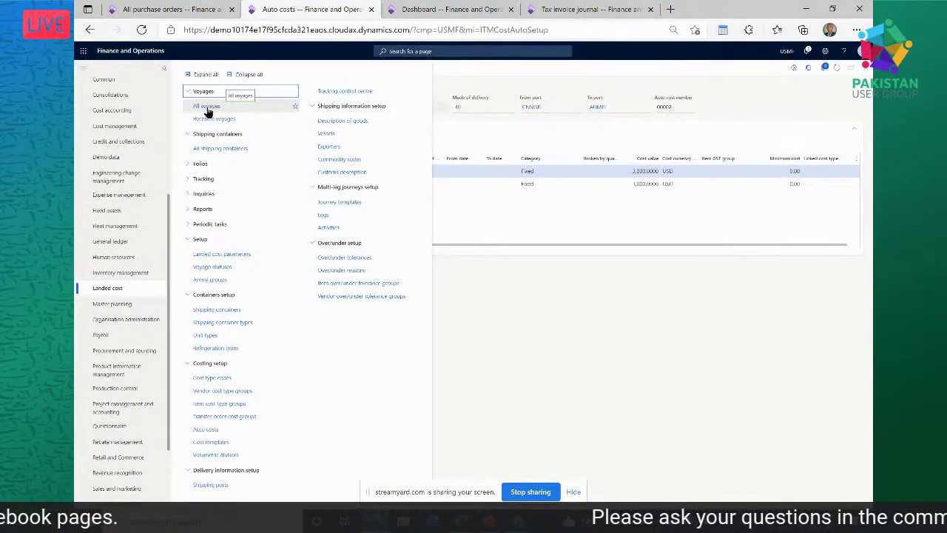
click(206, 107)
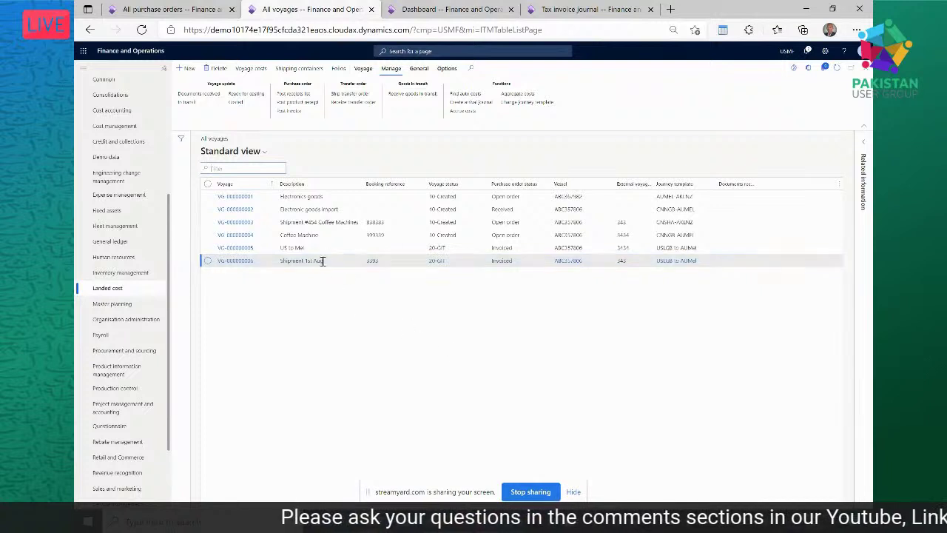
click(319, 267)
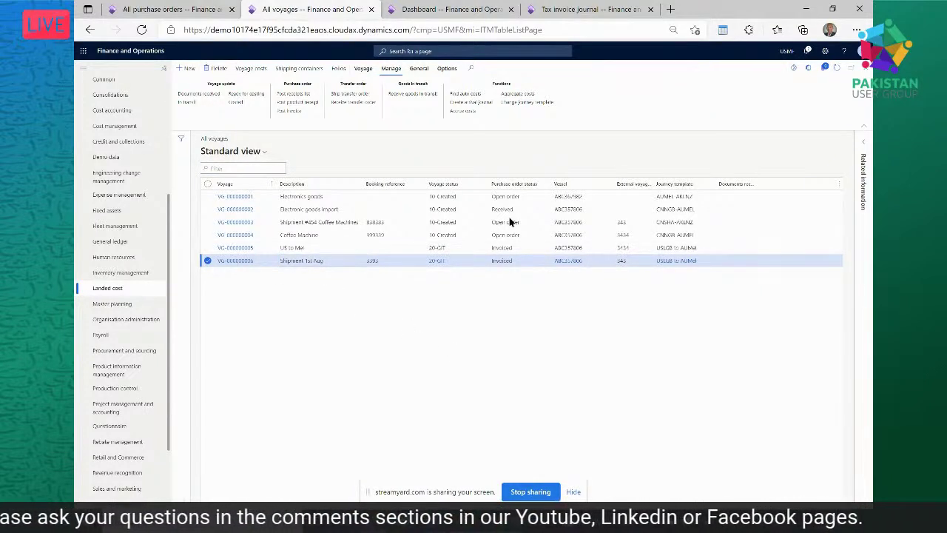
- Start a voyage described "Shipment US to AUs" with a booking reference, vessel ABC357806, an external voyage ID and journey template "USLGB to AUMel"
key(alt+n)
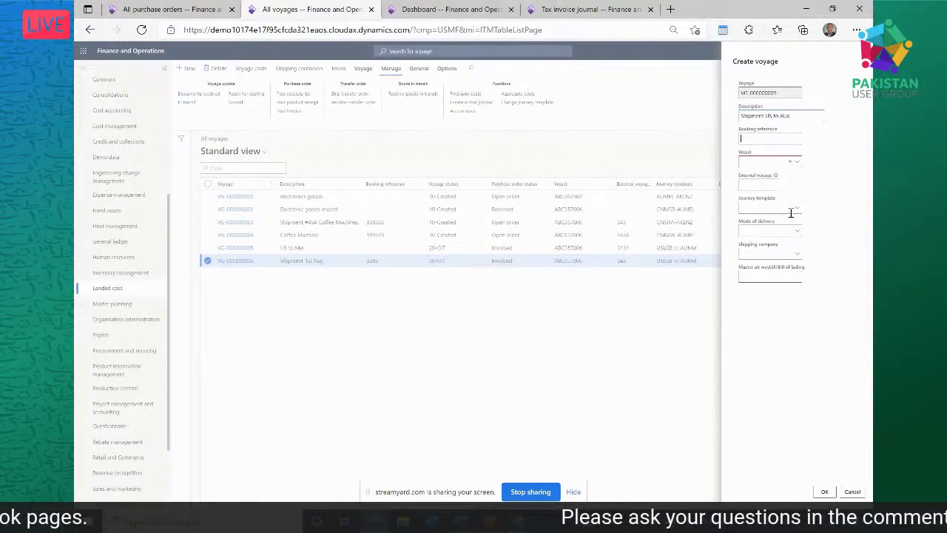
click(796, 162)
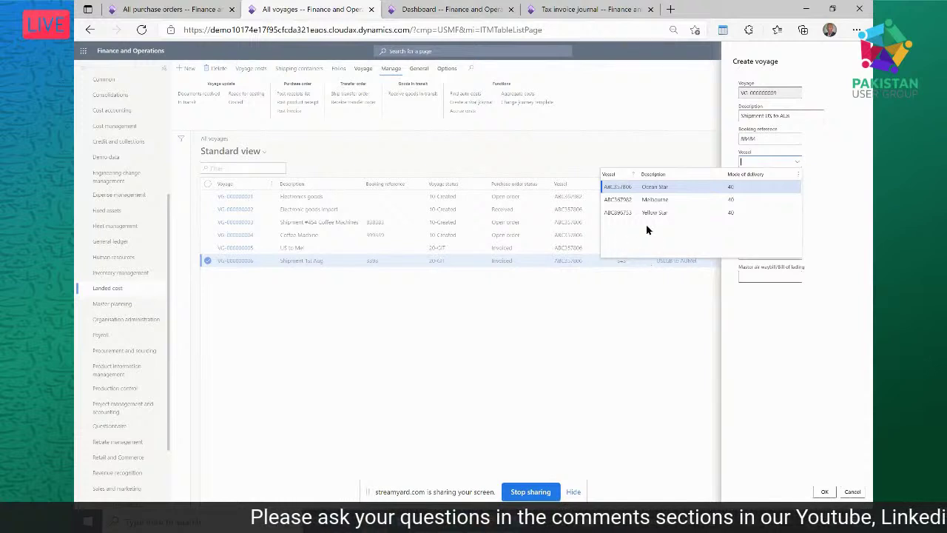
click(629, 187)
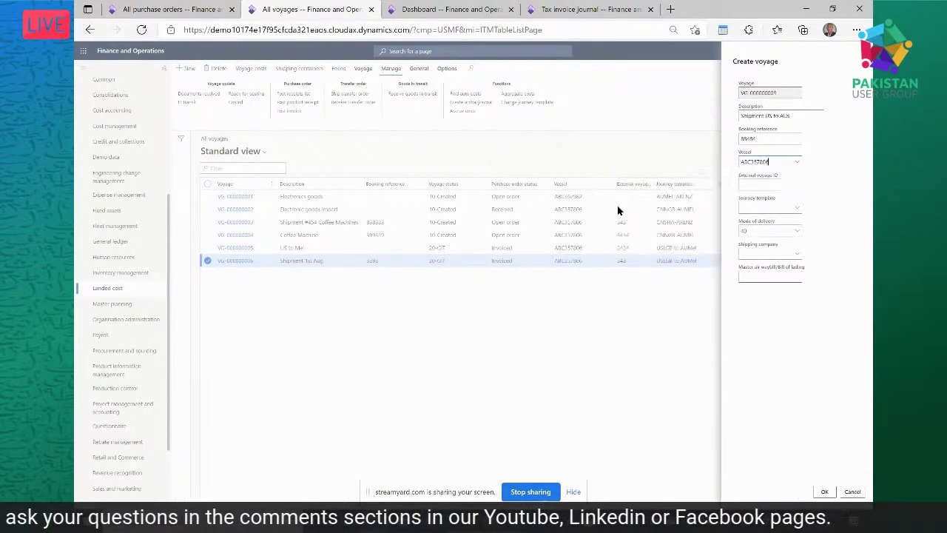
click(798, 211)
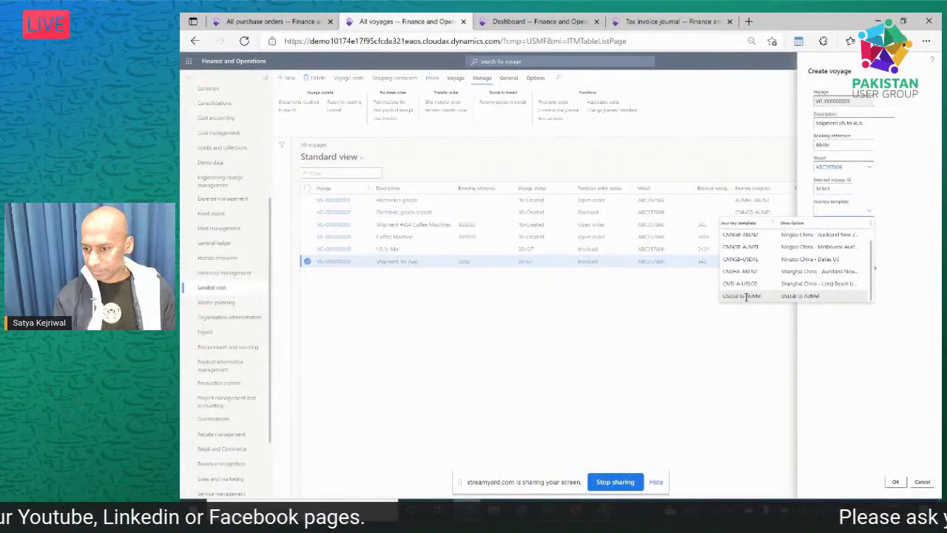
click(745, 297)
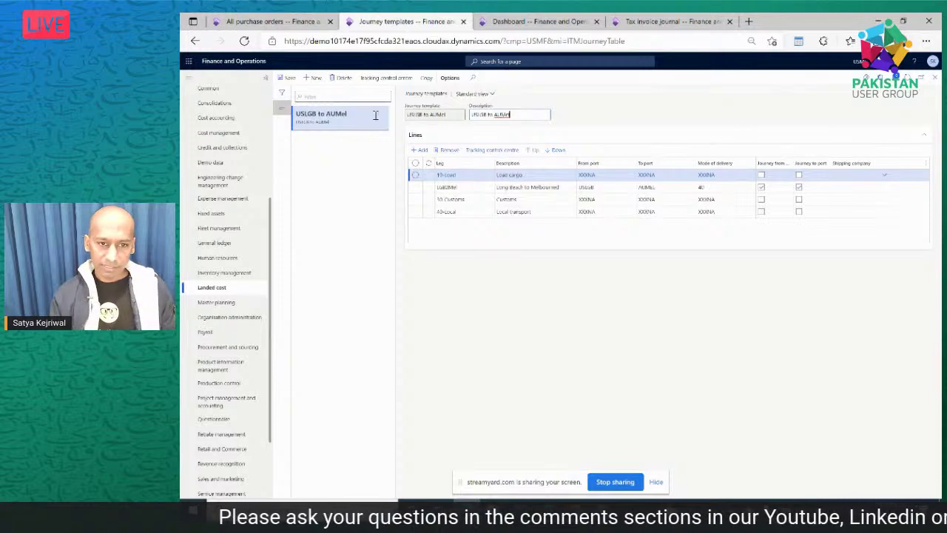
- Examine the load, Long Beach to Melbourne, customs and local transport legs of the journey template, and return to the voyage
click(550, 187)
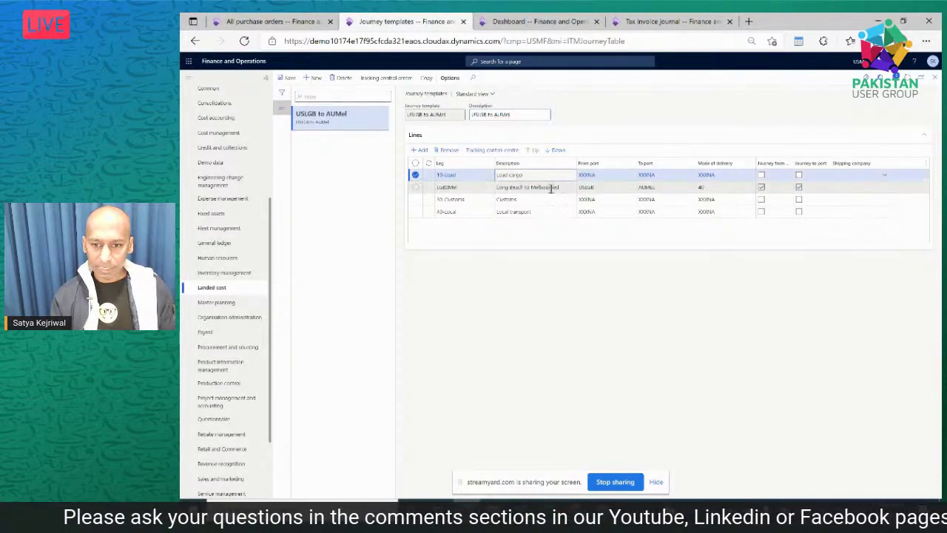
click(550, 198)
click(545, 175)
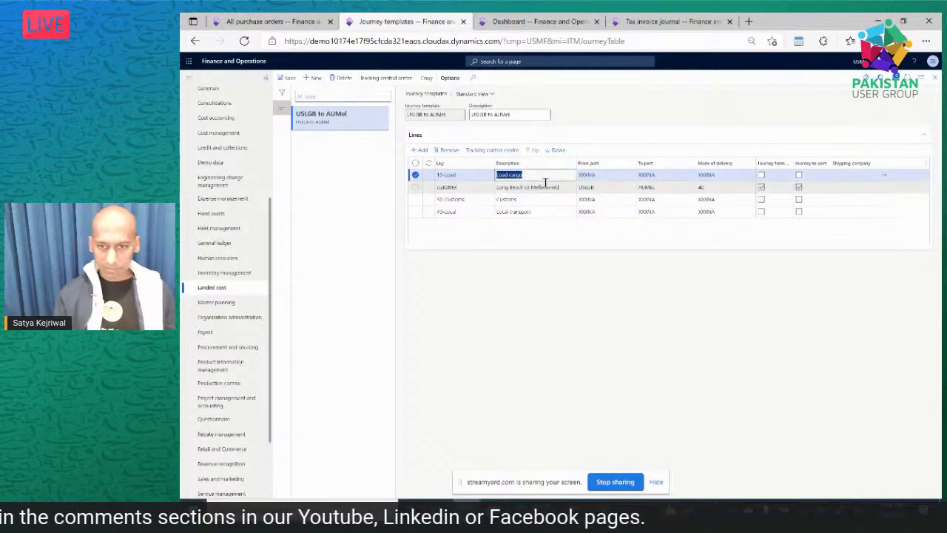
click(547, 187)
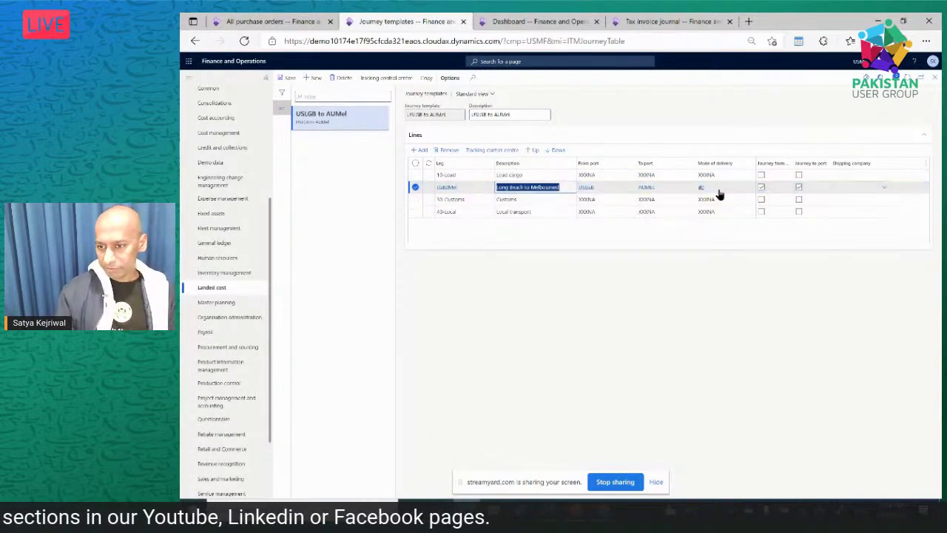
click(510, 199)
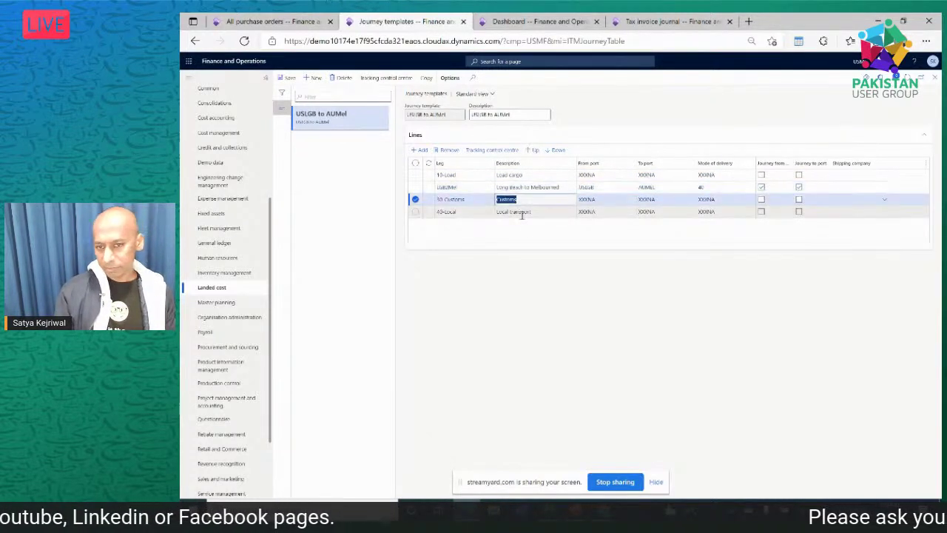
click(519, 212)
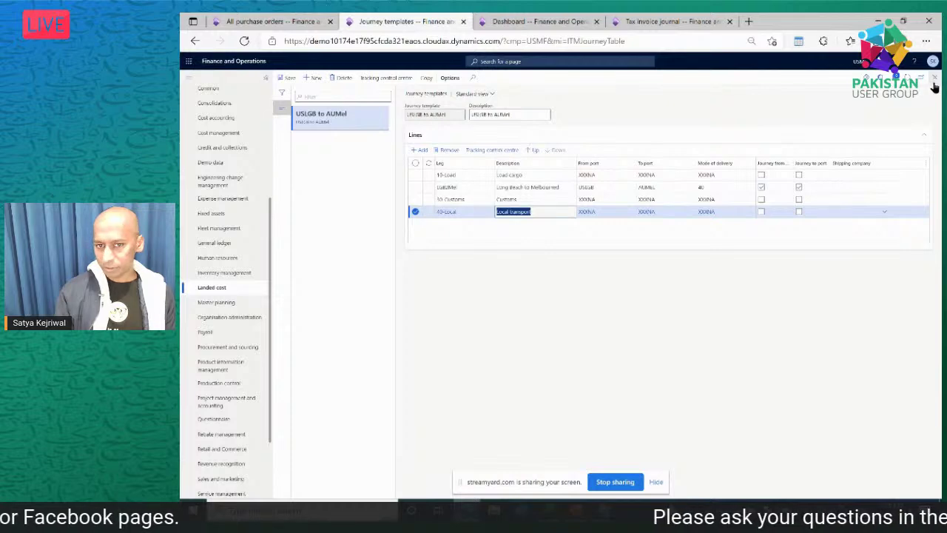
click(673, 241)
key(Escape)
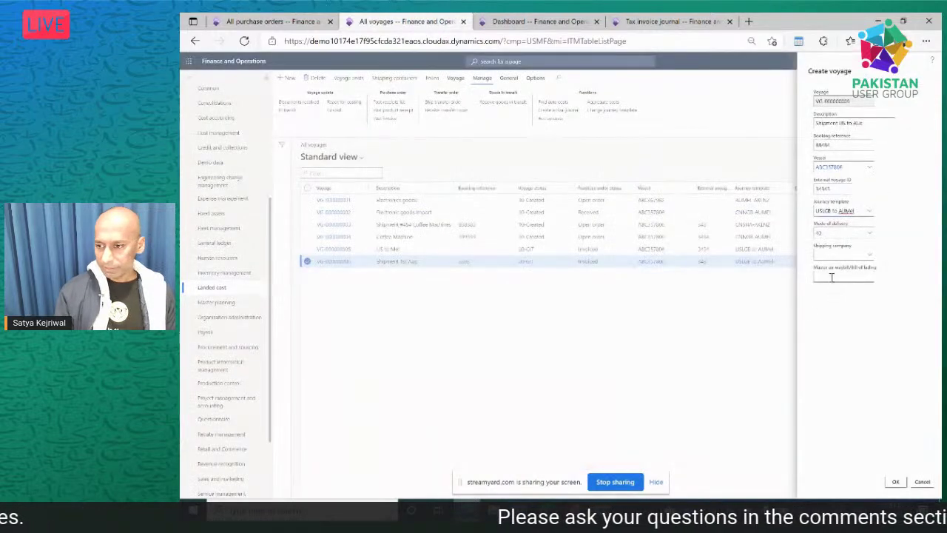
- Set the shipping company to Lande Packaging Supplies and create the voyage, opening it in the voyage editor
click(870, 256)
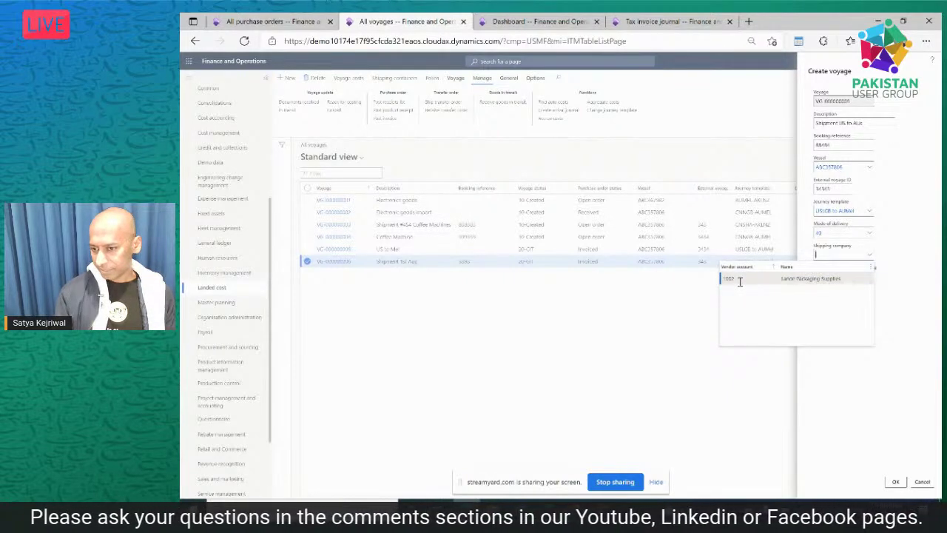
click(739, 281)
click(841, 279)
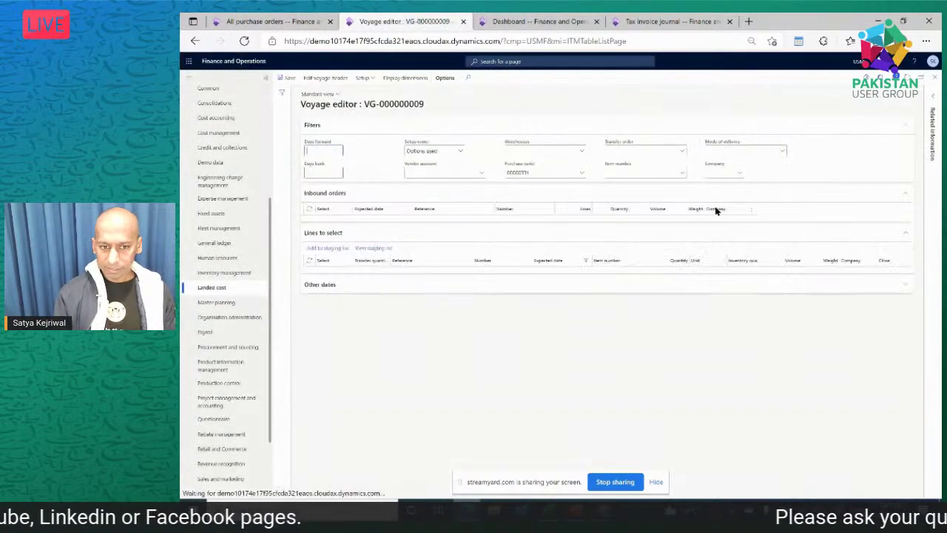
- Filter the inbound orders by the purchase order number noted in the Excel sheet and select that order for the voyage
click(584, 220)
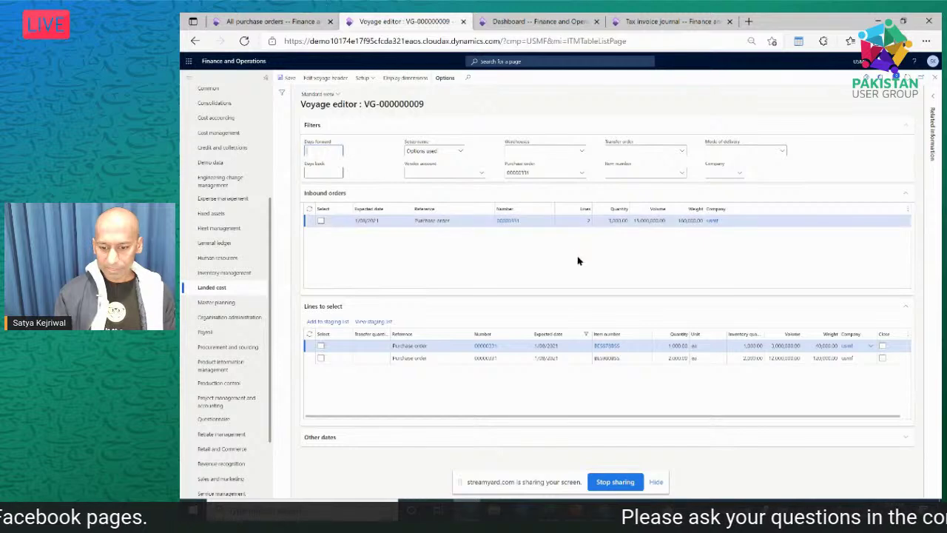
key(alt+Tab)
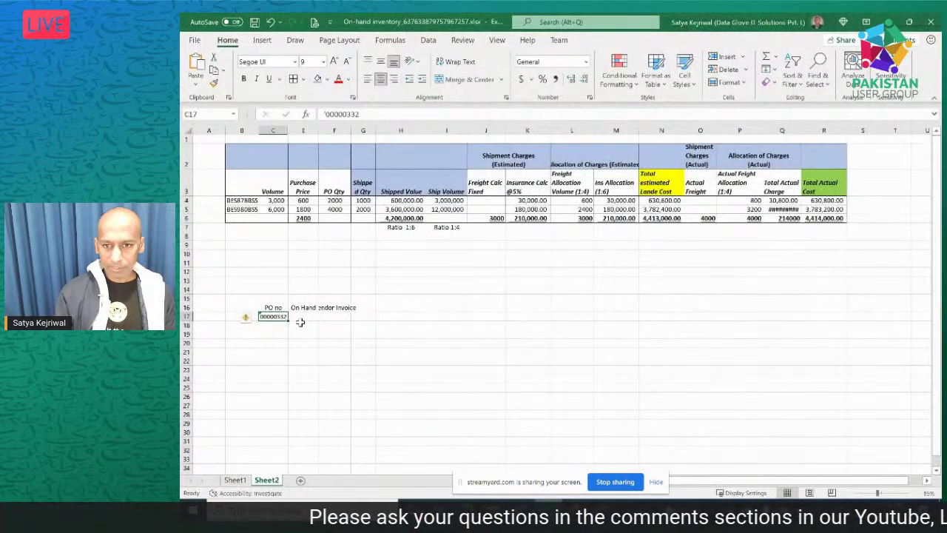
key(alt+Tab)
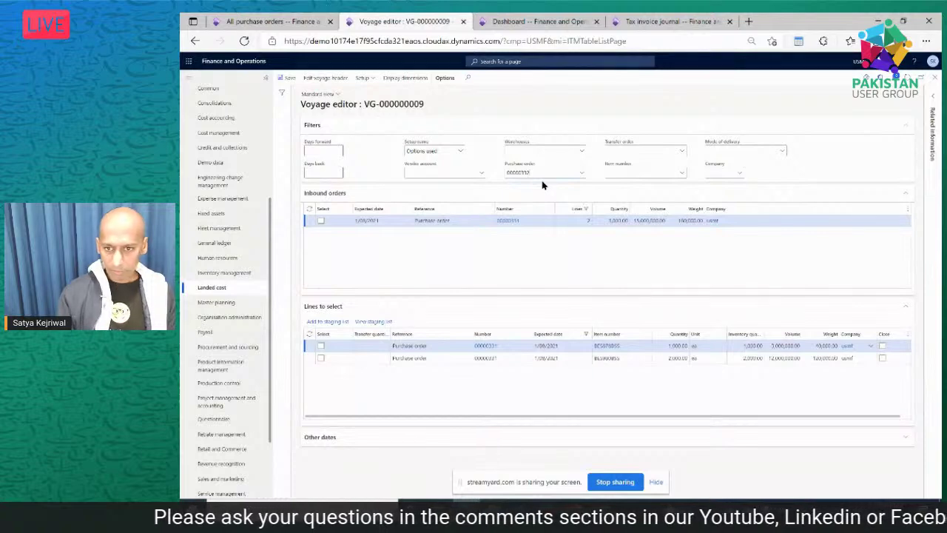
click(322, 221)
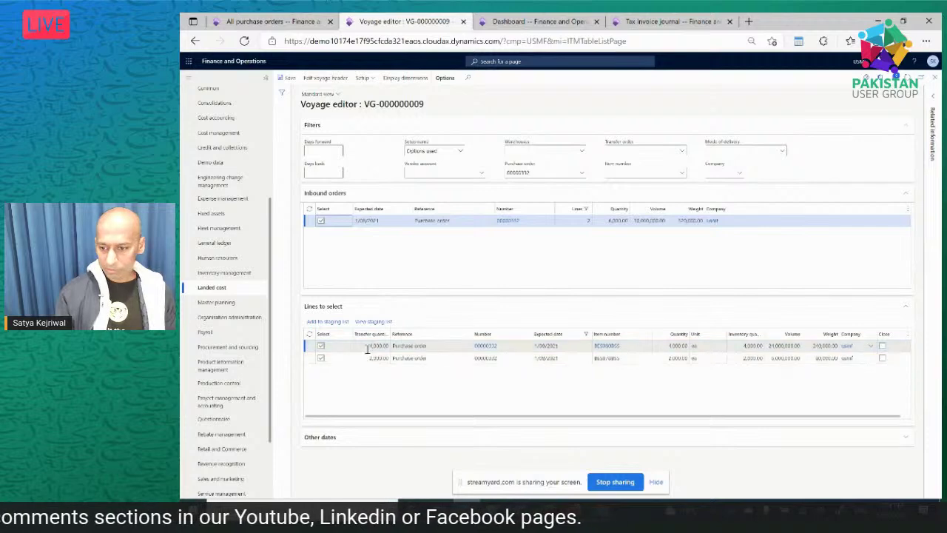
- Using the shipped quantities in Excel, set transfer quantities of 2,000 for BES980BSS and 1,000 for BES878BSS, and add both lines to the staging list
key(alt+Tab)
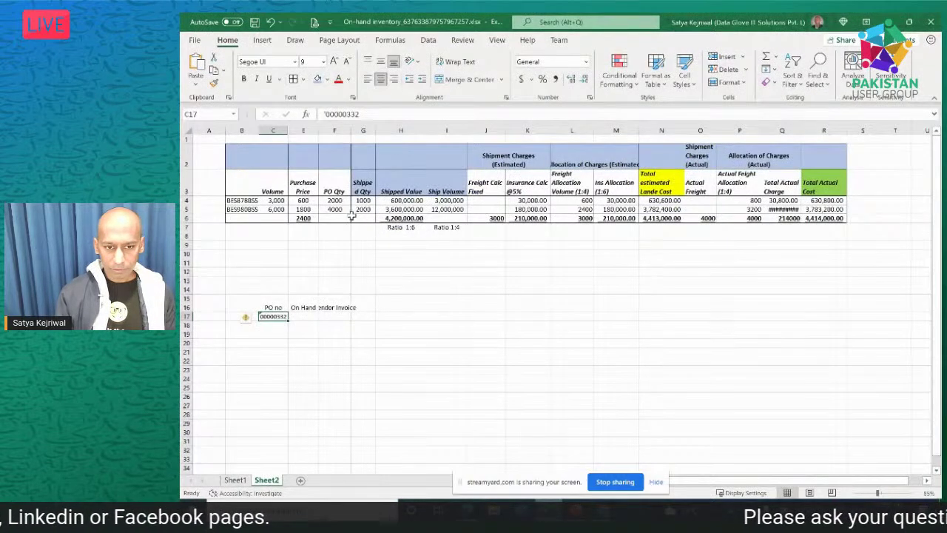
mouse_move(336, 211)
mouse_down()
mouse_move(336, 179)
mouse_move(337, 194)
mouse_up()
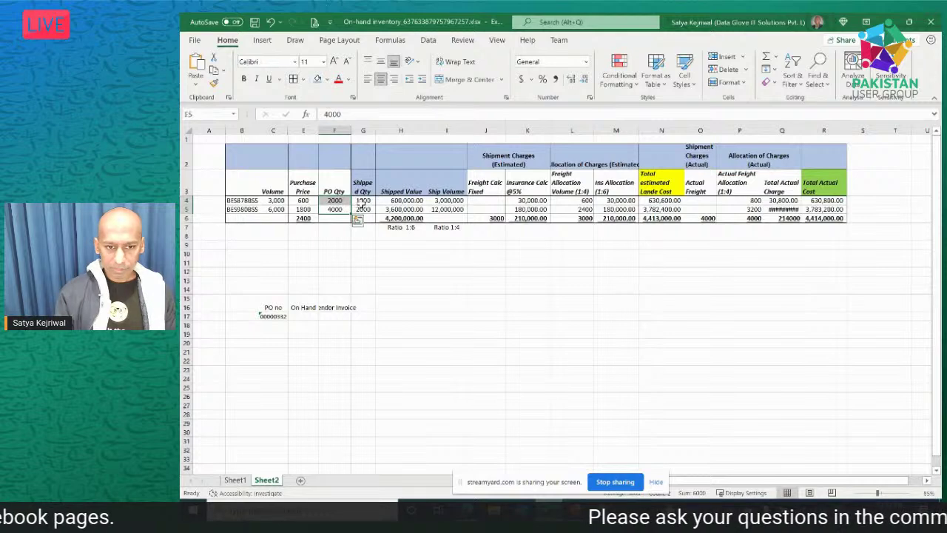
click(362, 201)
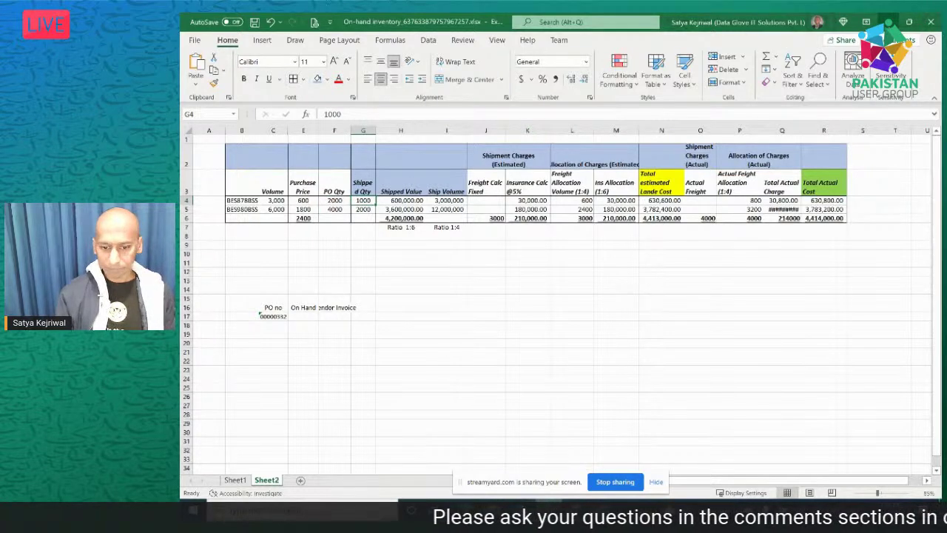
key(alt+Tab)
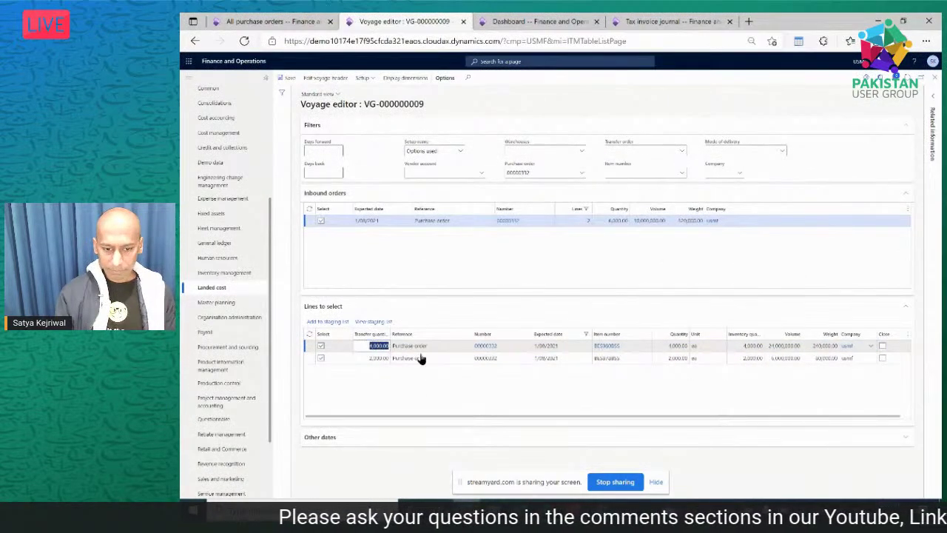
text(1)
key(Down)
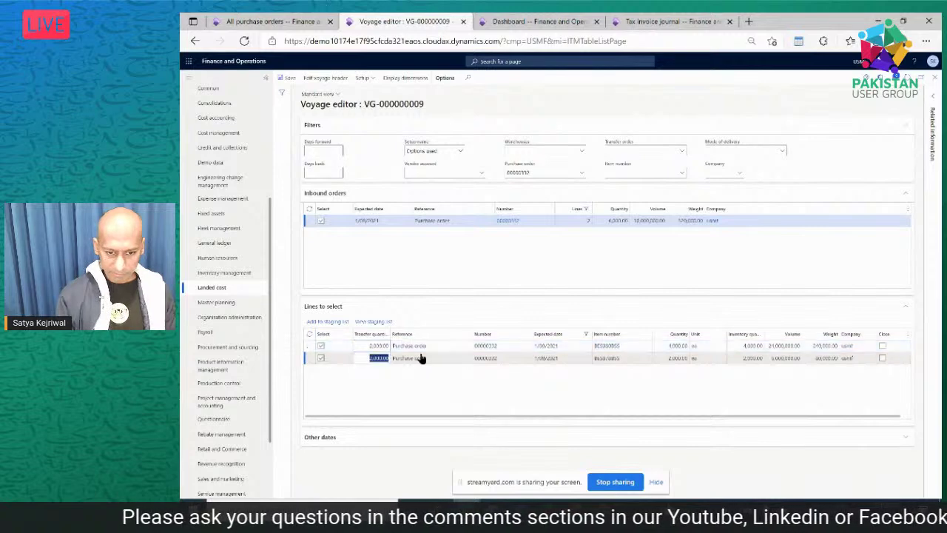
text(1,000)
key(Up)
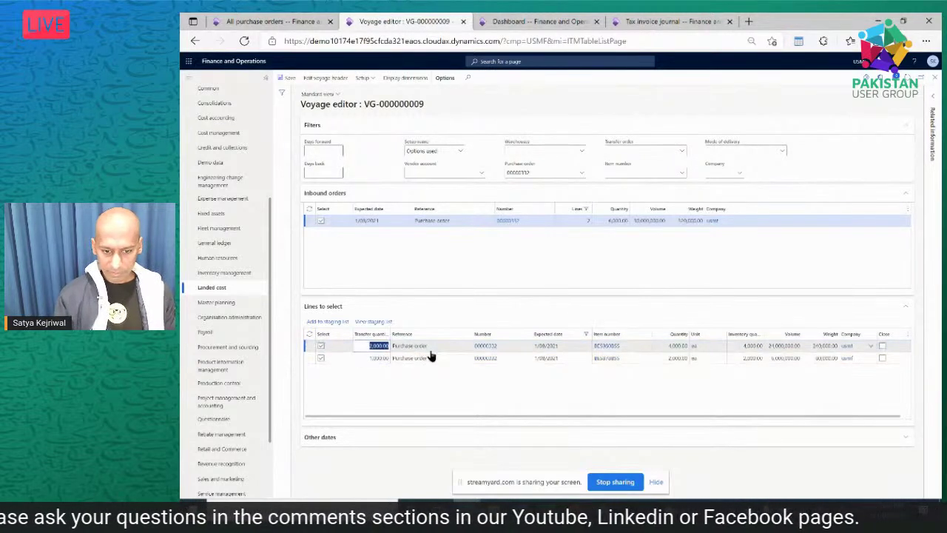
click(331, 326)
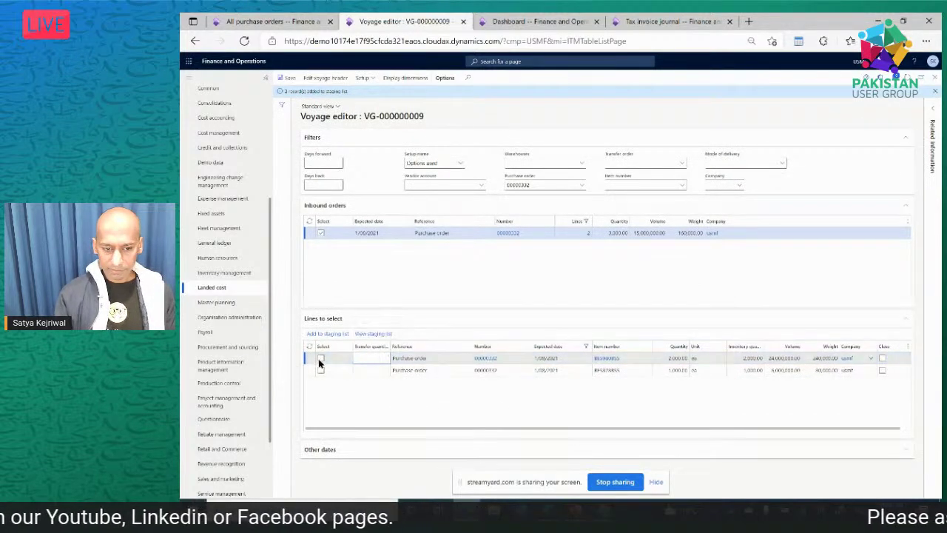
- Add the remaining 2,000 and 1,000 quantities of the two purchase order lines to the staging list, and open the list for review
click(320, 358)
click(321, 370)
click(374, 370)
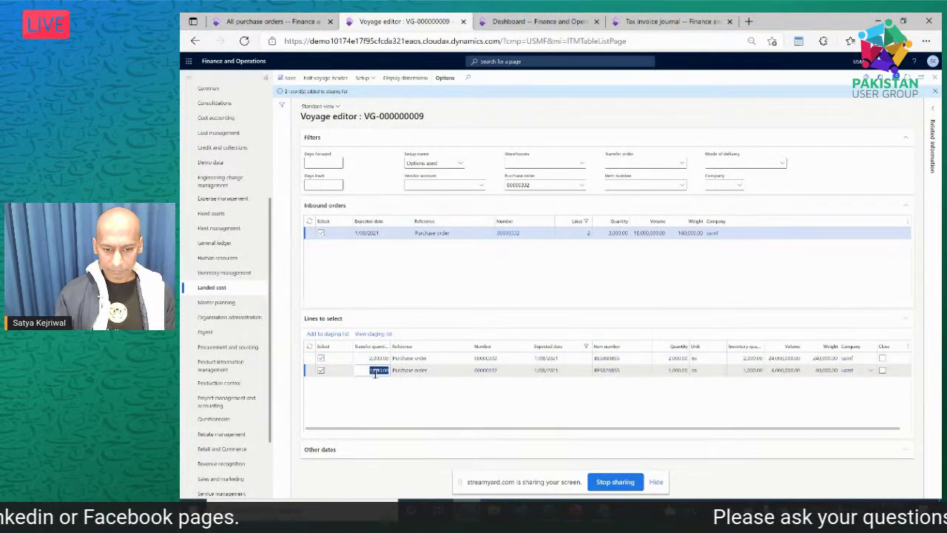
click(568, 372)
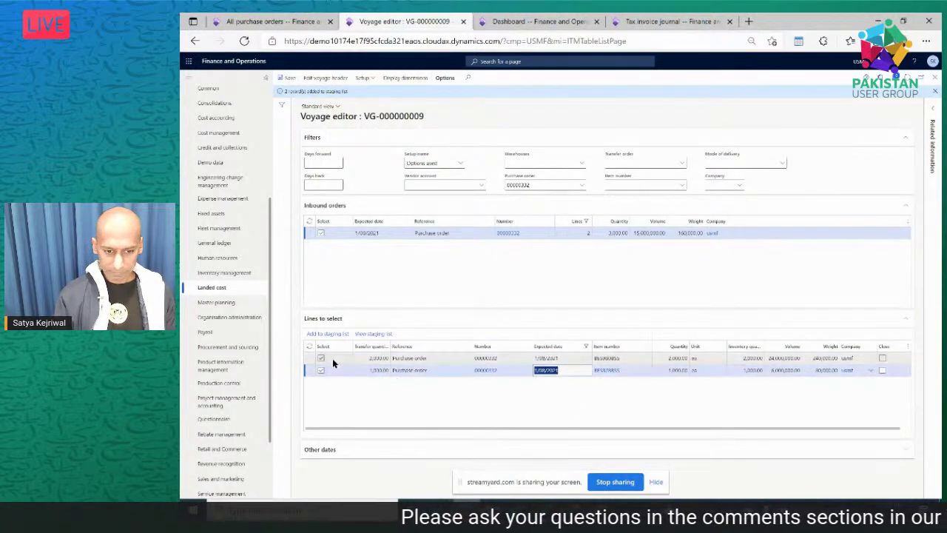
click(385, 405)
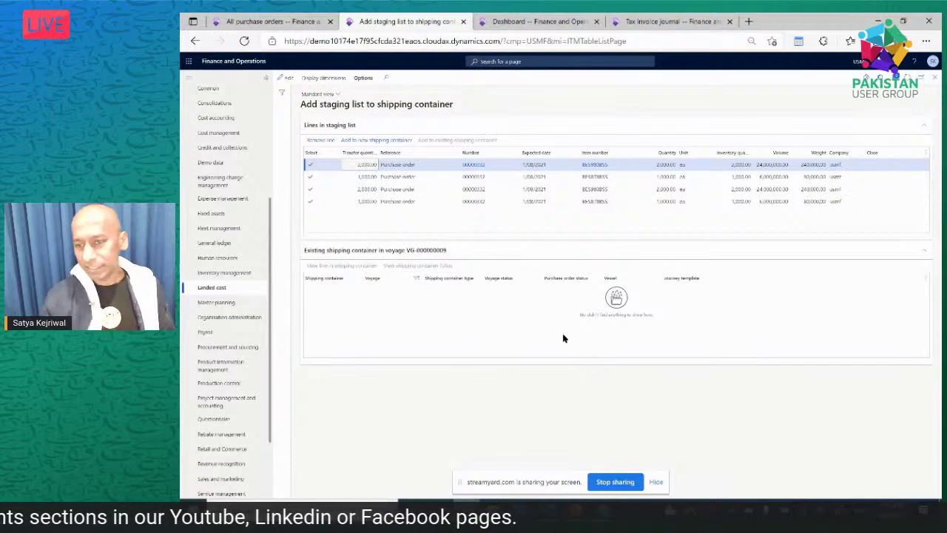
click(554, 175)
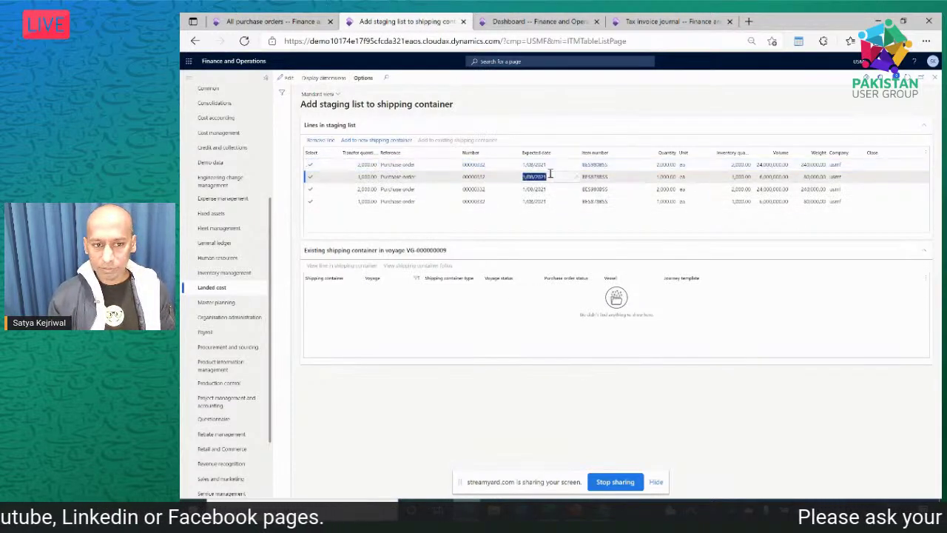
- Deselect the last two lines in the staging list and remove the first two duplicate lines
click(290, 79)
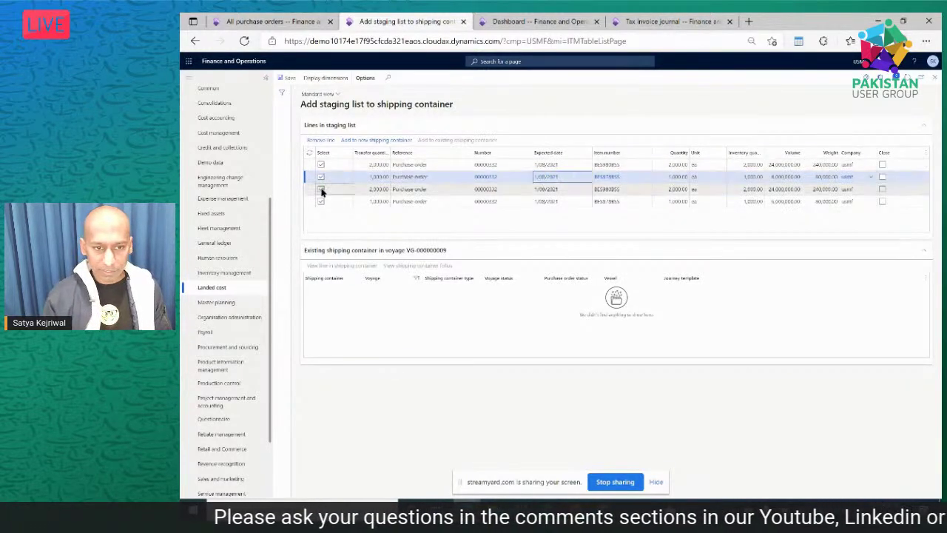
click(320, 190)
click(320, 201)
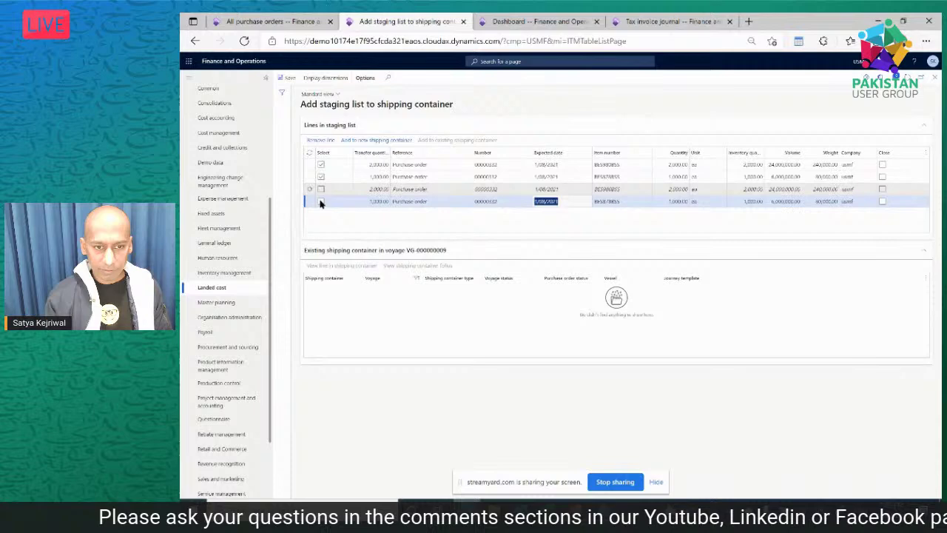
click(320, 140)
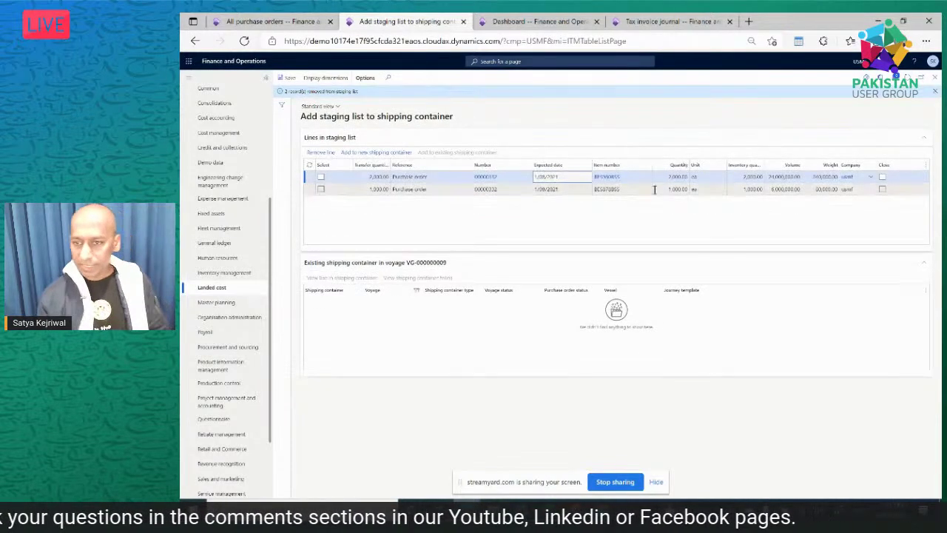
- Select both remaining staging lines and start a new shipping container for them, choosing the first listed container
click(320, 176)
click(320, 190)
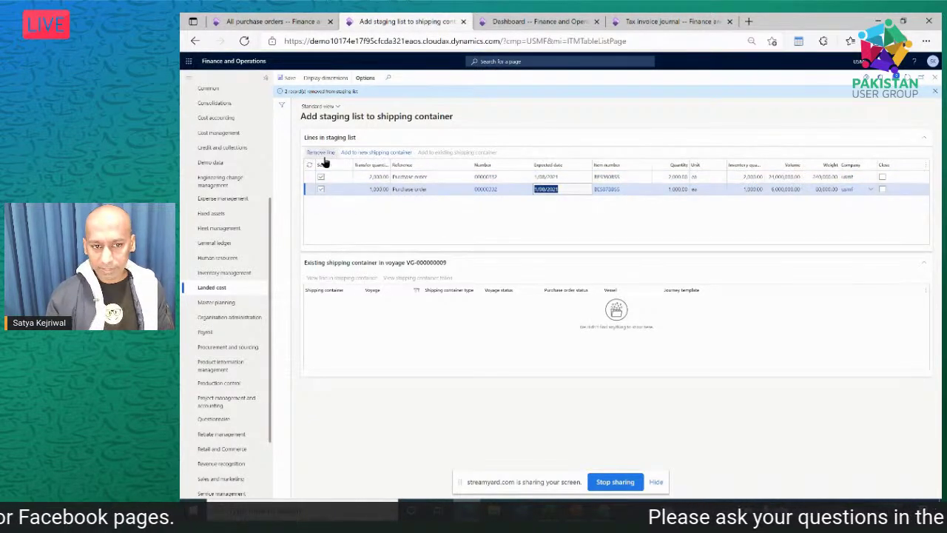
click(363, 153)
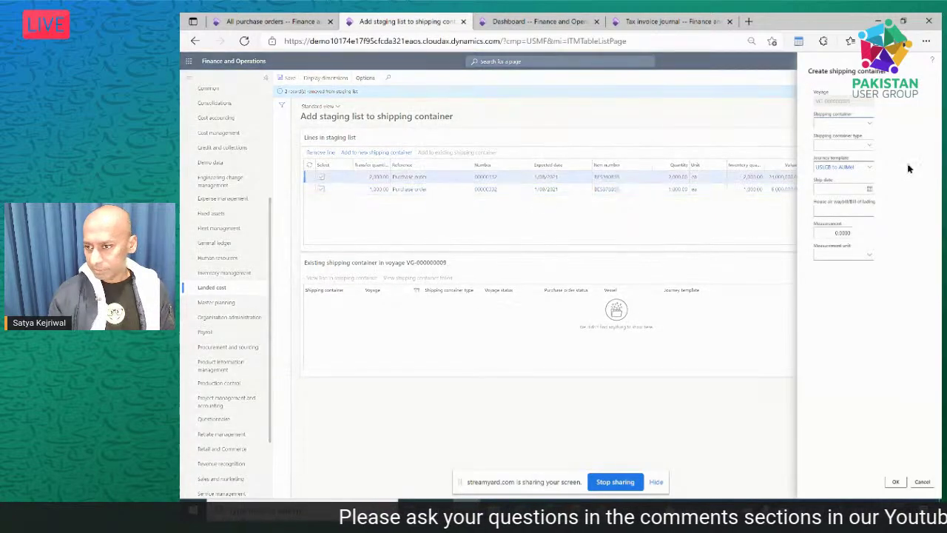
click(869, 125)
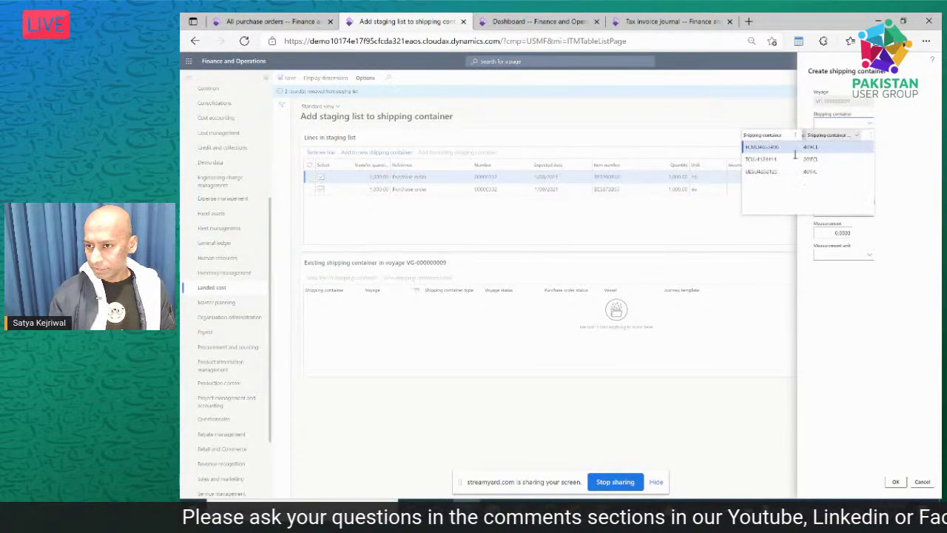
click(769, 154)
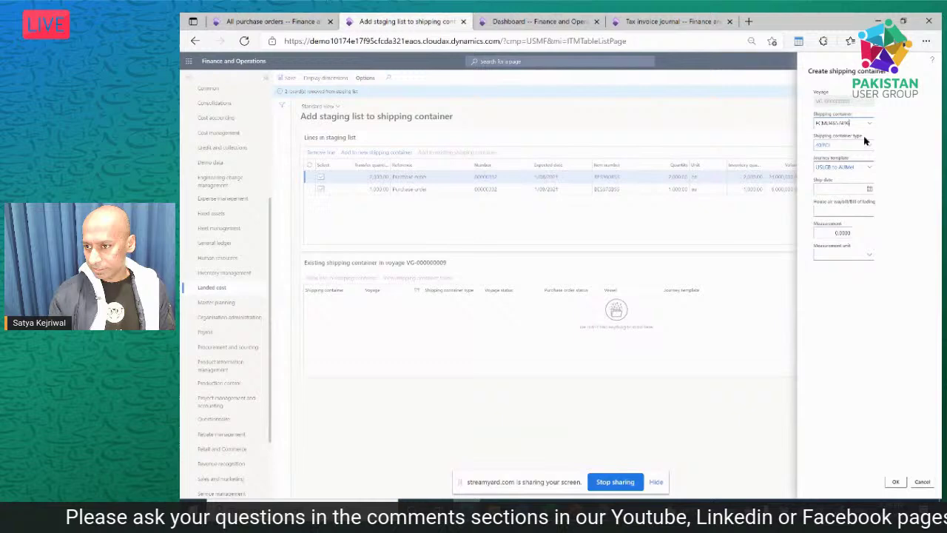
- Set the ship date to 2/08/2021 and the bill of lading to 85858, create the container, and return to the list of all voyages
click(869, 189)
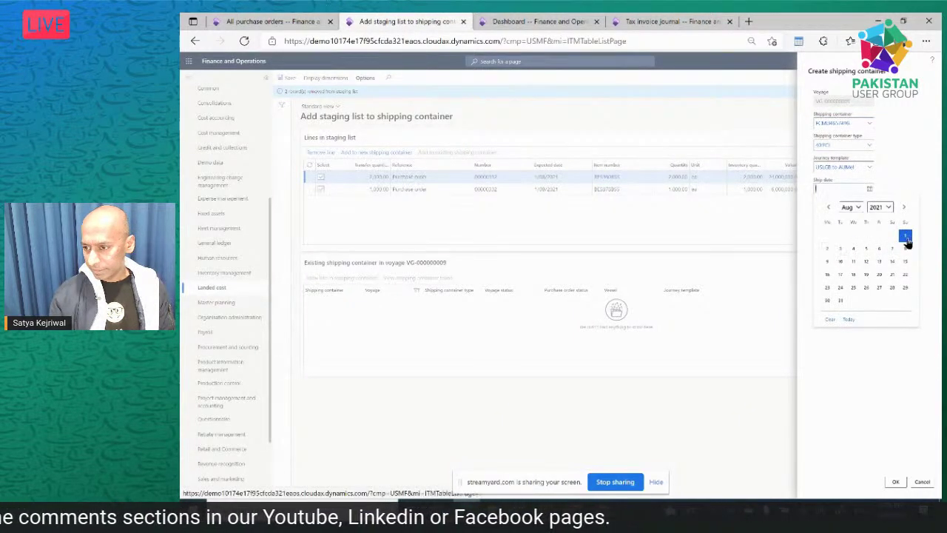
click(826, 250)
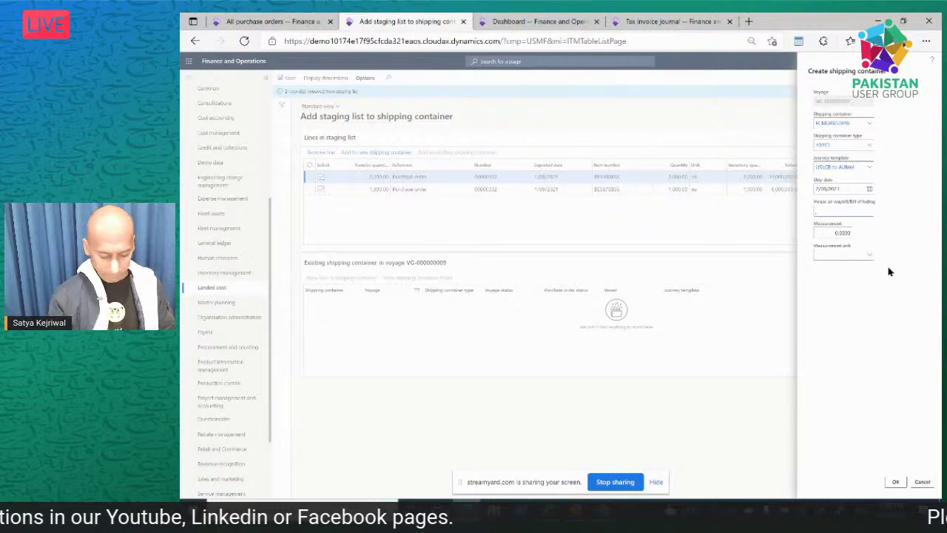
text(85858)
key(Tab)
click(850, 251)
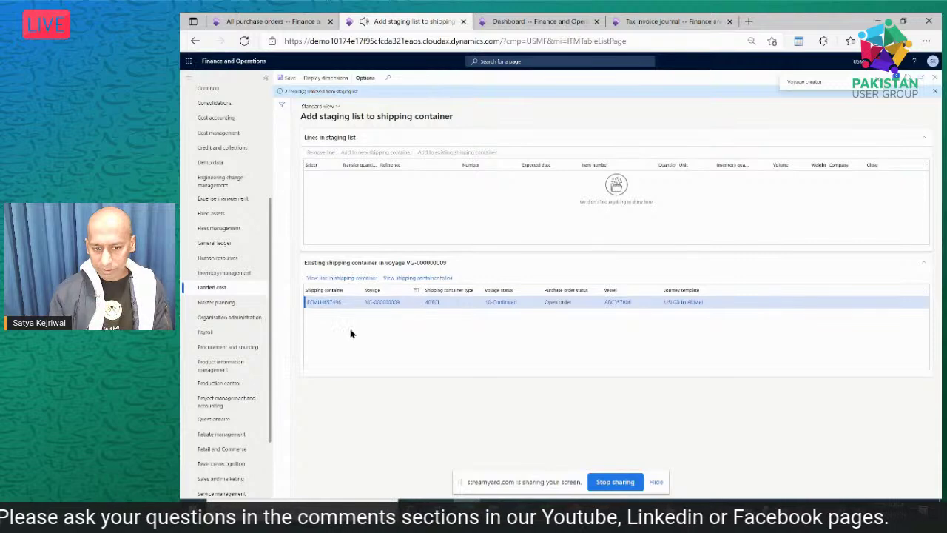
click(933, 91)
click(934, 77)
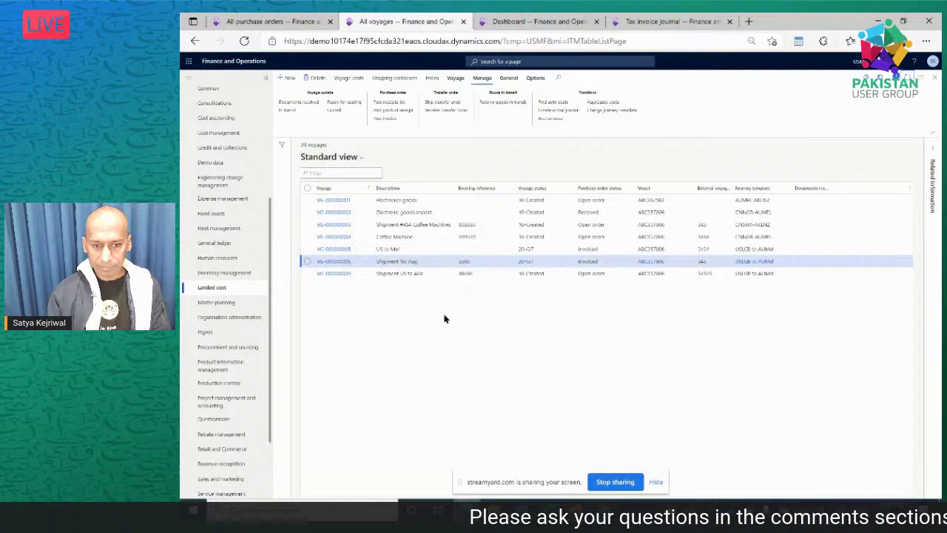
- Review the freight and insurance cost lines in the voyage costs of the Shipment US to Aus voyage
click(400, 274)
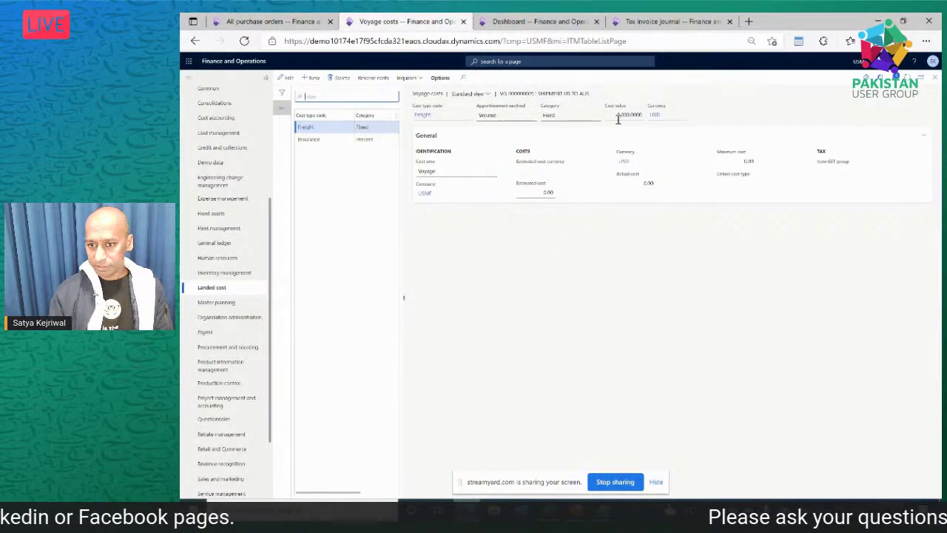
click(312, 140)
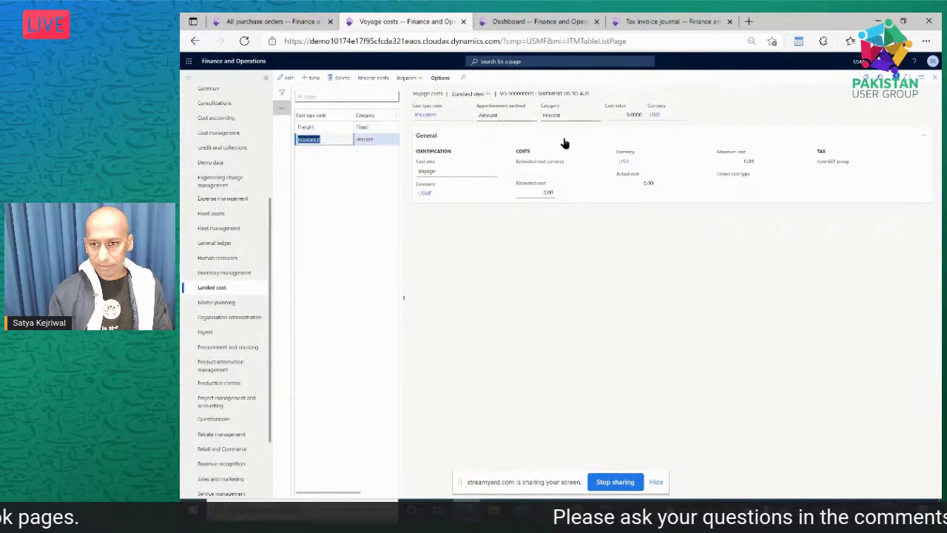
click(316, 141)
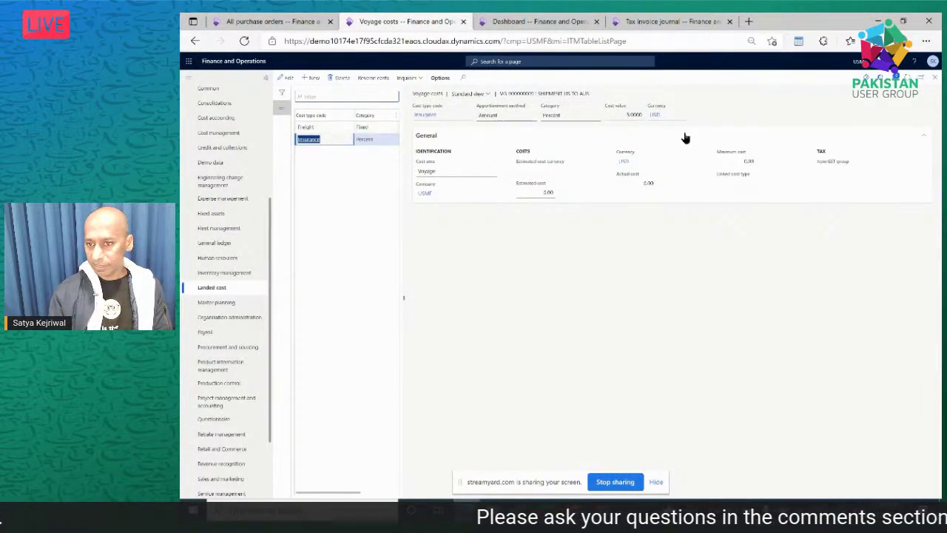
click(934, 79)
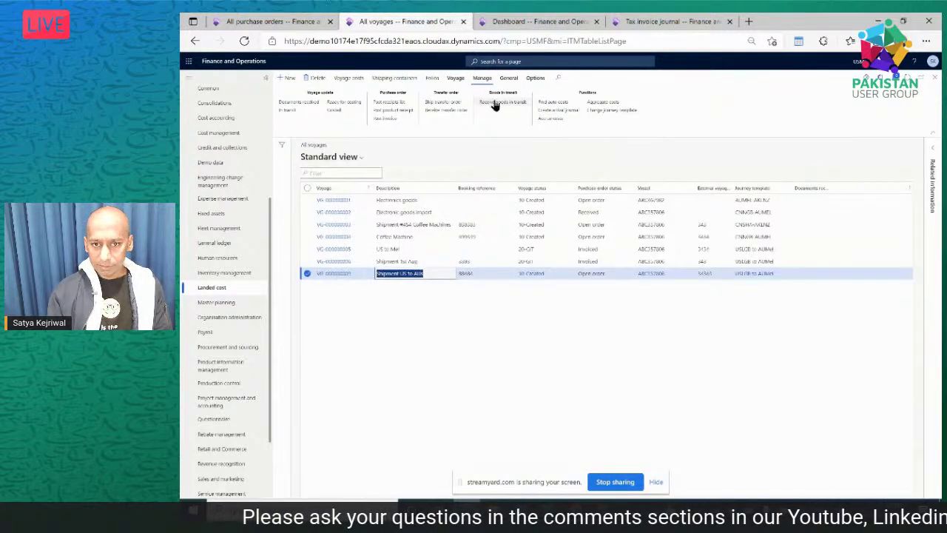
- Open the costs enquiry for the voyage and compare its estimated freight costs with the freight allocation in the Excel sheet
click(508, 78)
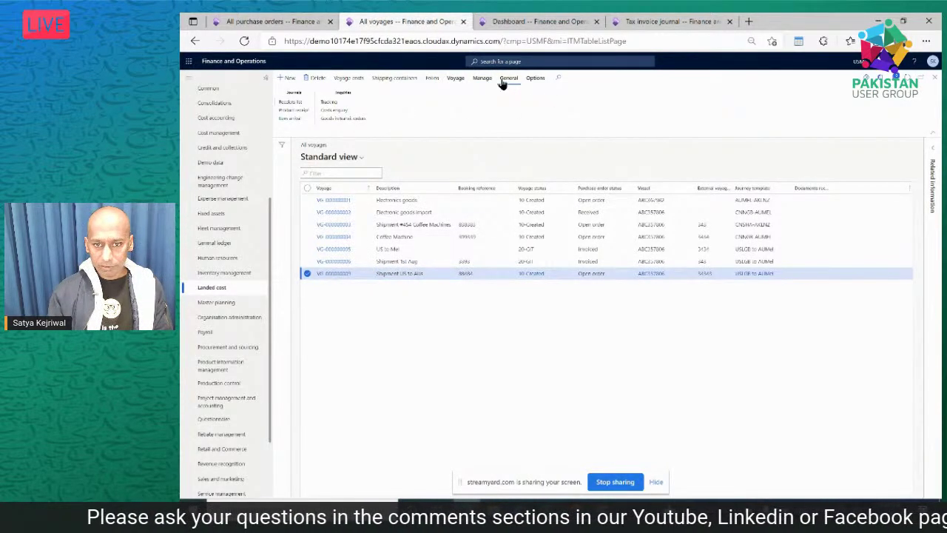
click(336, 111)
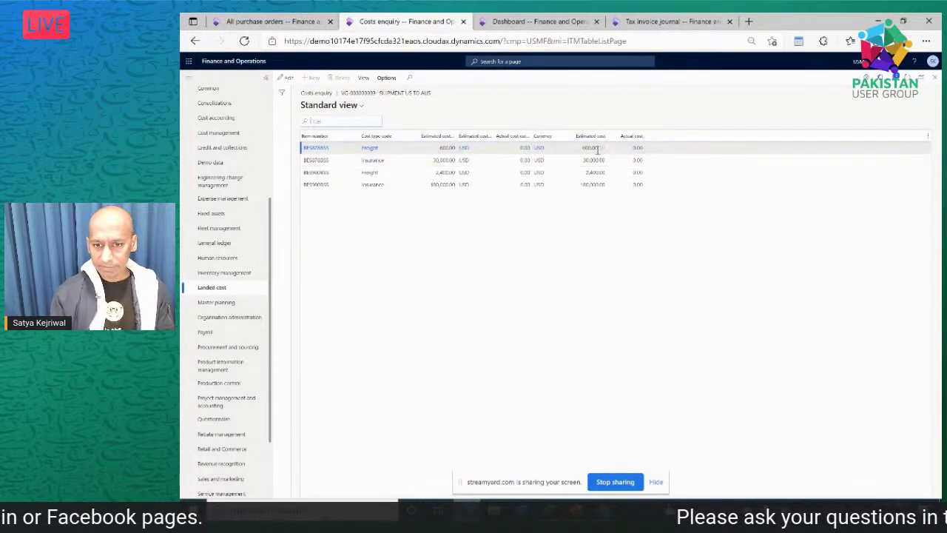
click(596, 172)
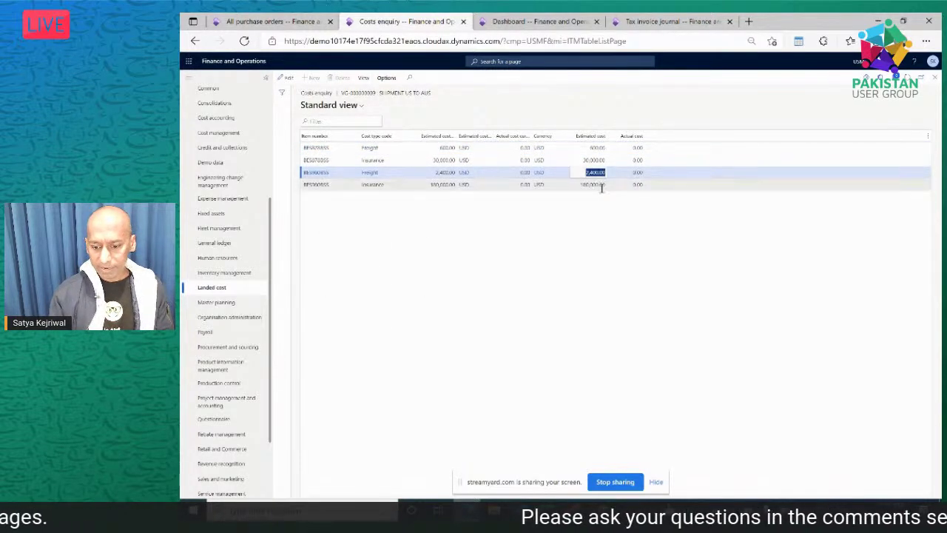
key(alt+Tab)
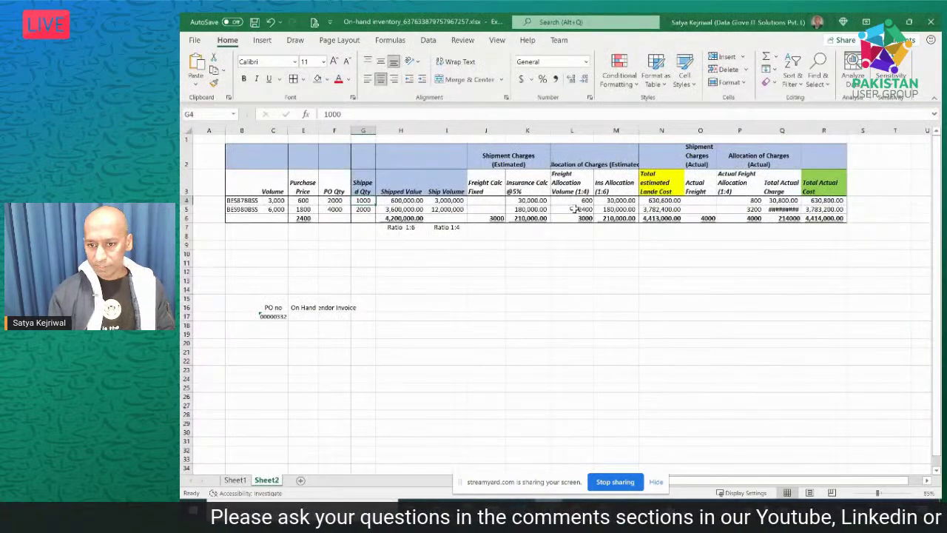
drag(581, 201, 580, 210)
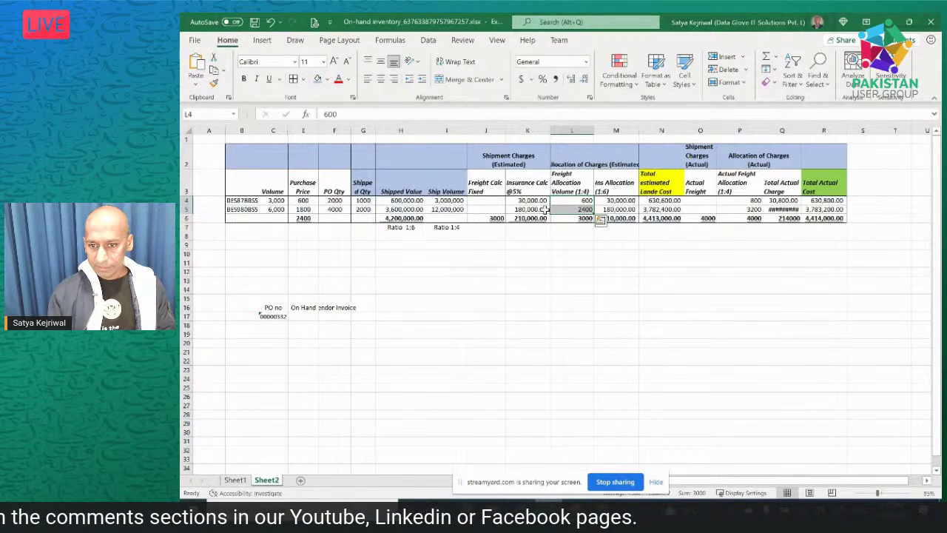
- Compare the insurance allocation in Excel with the estimated insurance costs in the Finance and Operations costs enquiry, and close the enquiry
drag(618, 200, 617, 209)
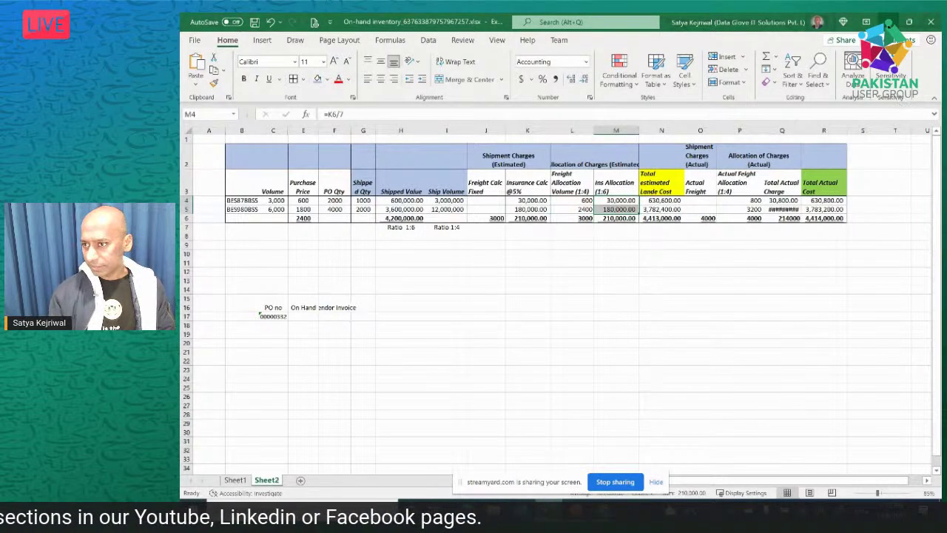
key(alt+Tab)
click(592, 159)
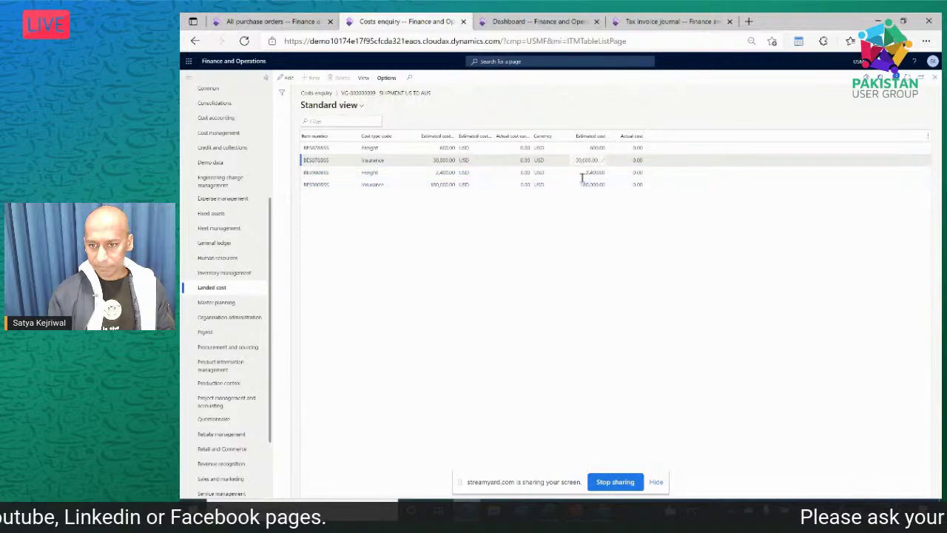
click(591, 184)
click(592, 160)
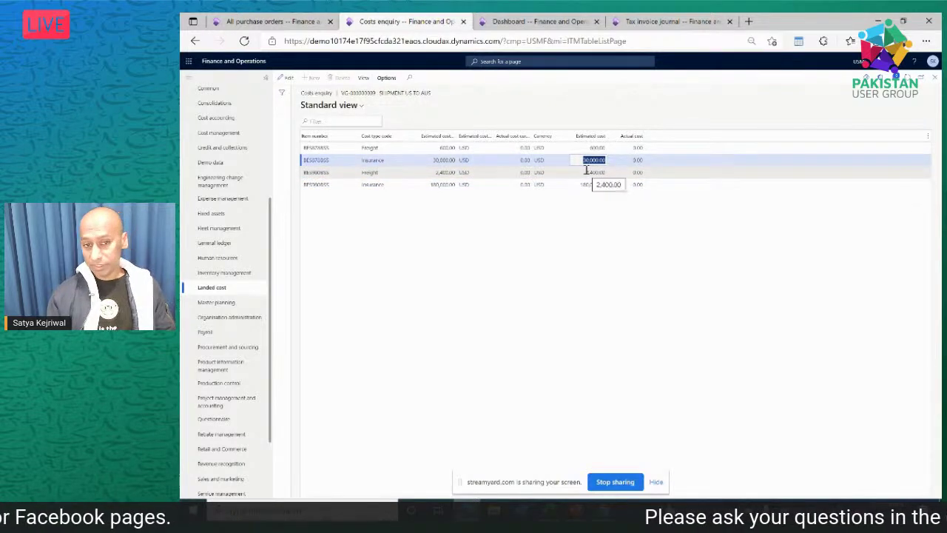
click(934, 77)
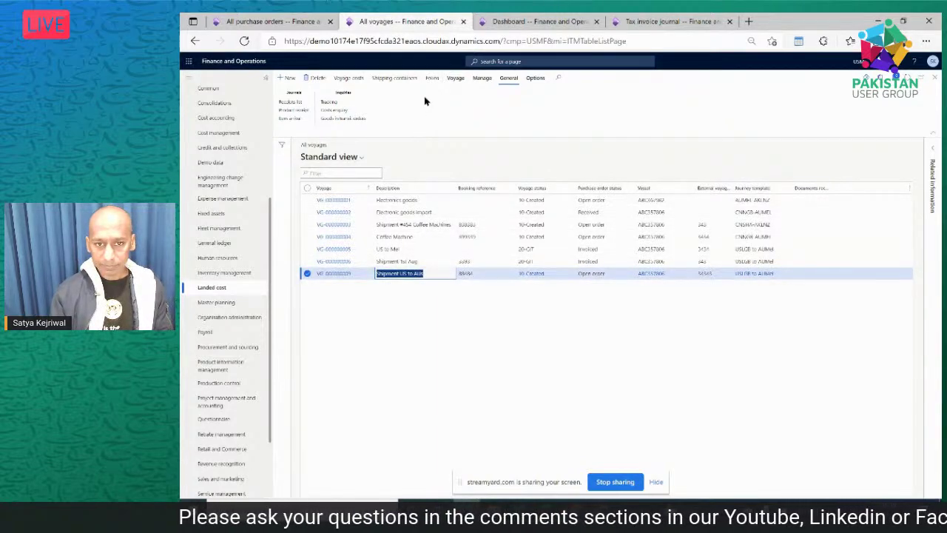
- Mark the documents as received for the Shipment US to Aus voyage and update the voyage to in transit
click(457, 79)
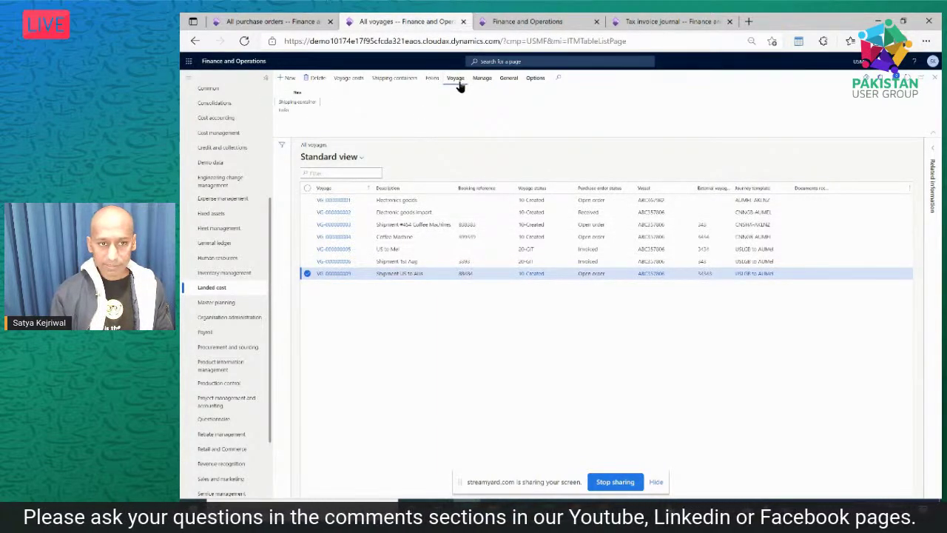
click(479, 80)
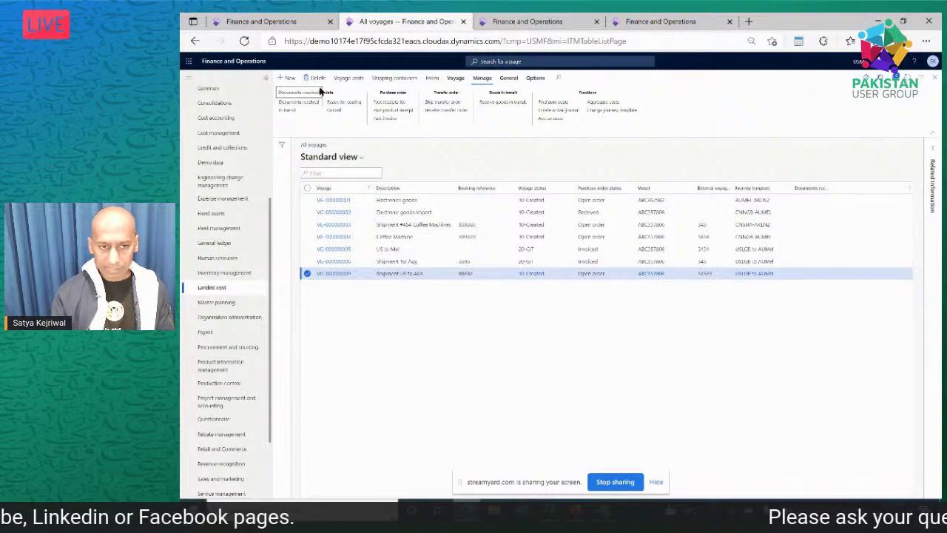
click(310, 107)
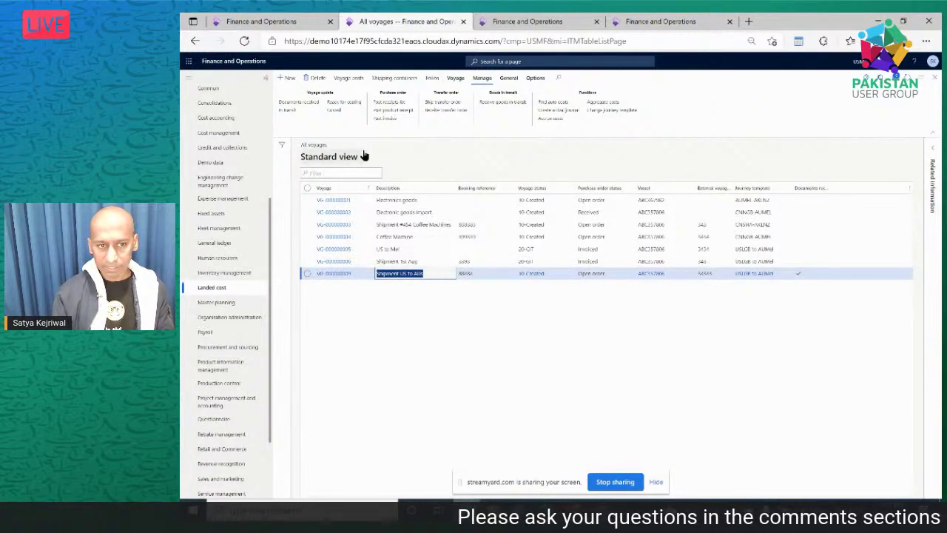
click(288, 111)
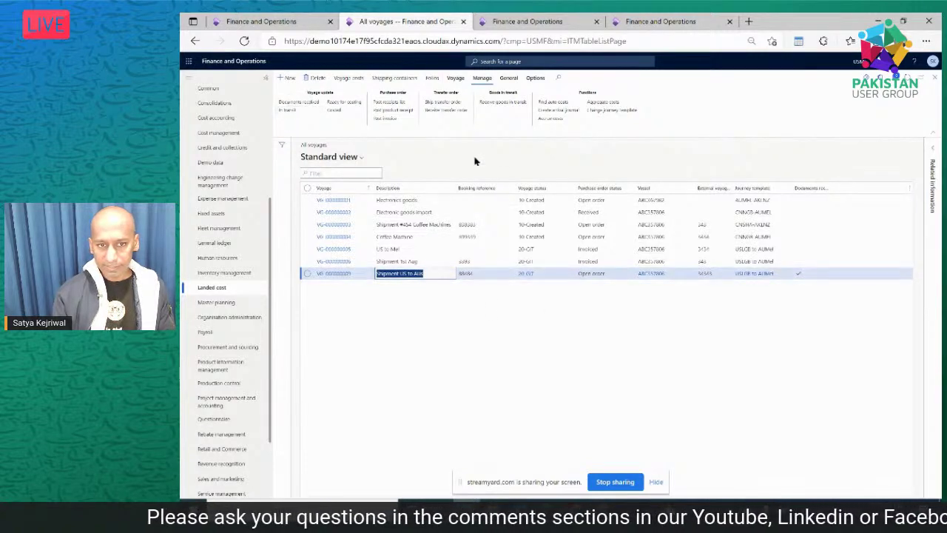
- Open the voyage's vendor tax invoice, select all lines, enter number 844477 and description "invoice", and update the match status
click(384, 120)
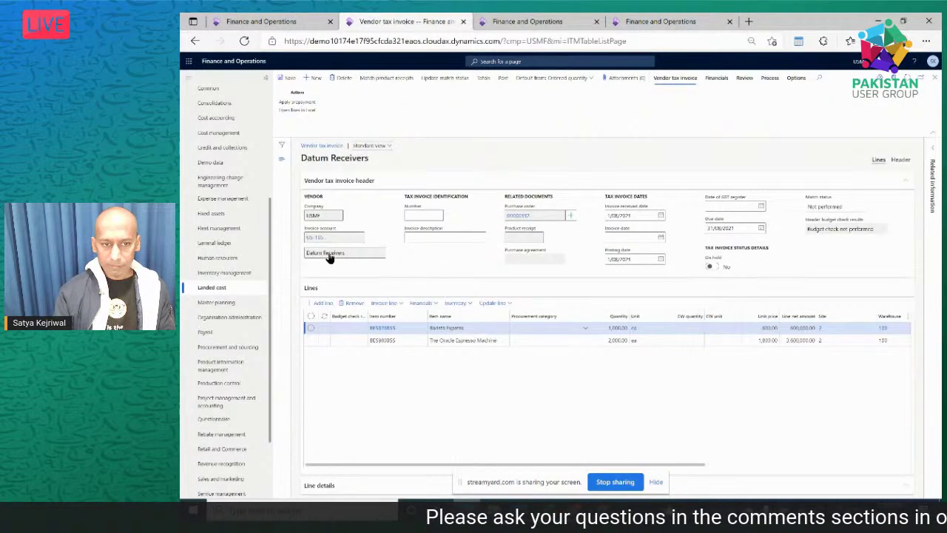
click(311, 316)
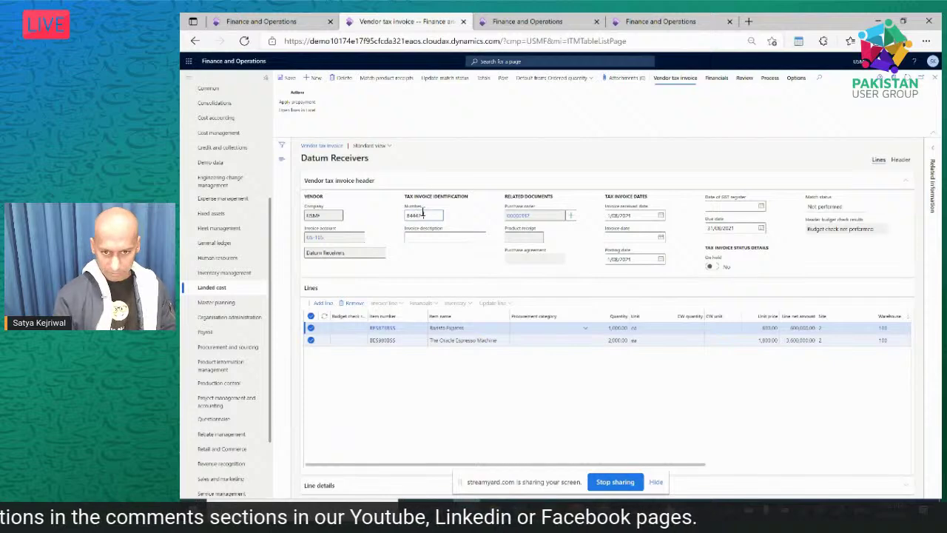
key(Tab)
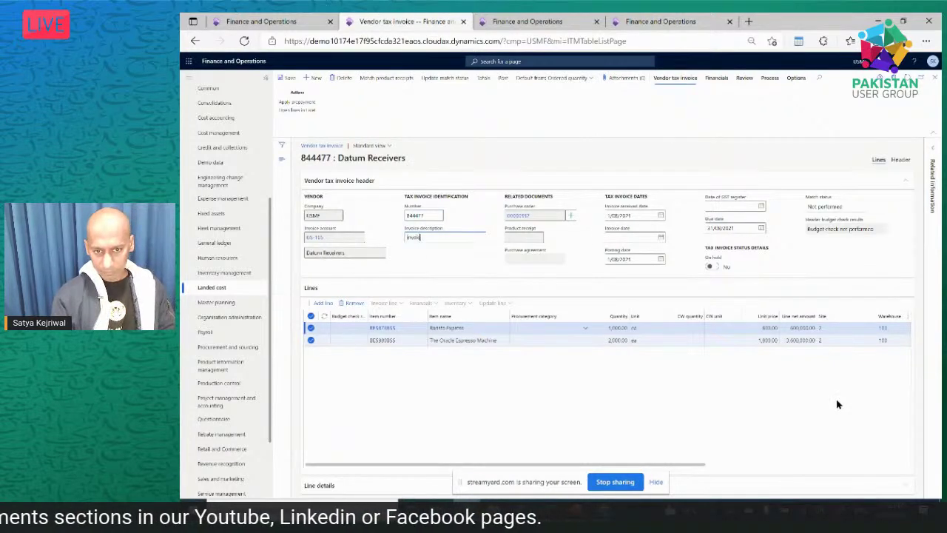
text(invoice)
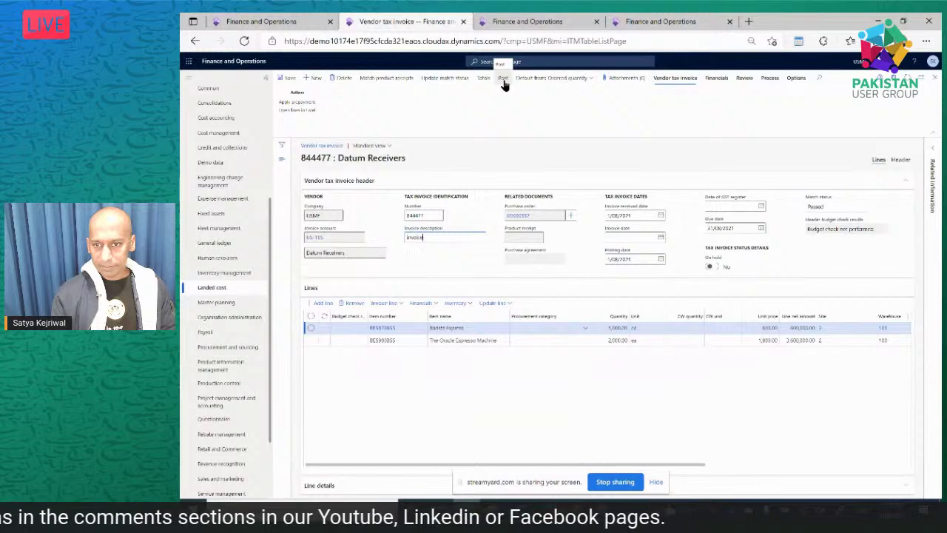
- Check the default quantity setting for the lines, keeping Ordered quantity, and post the vendor tax invoice
click(588, 81)
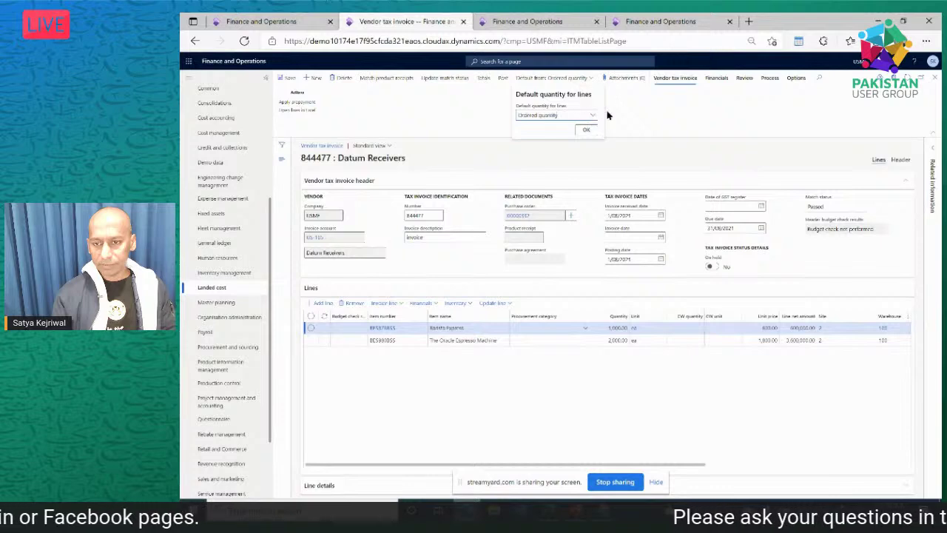
click(592, 117)
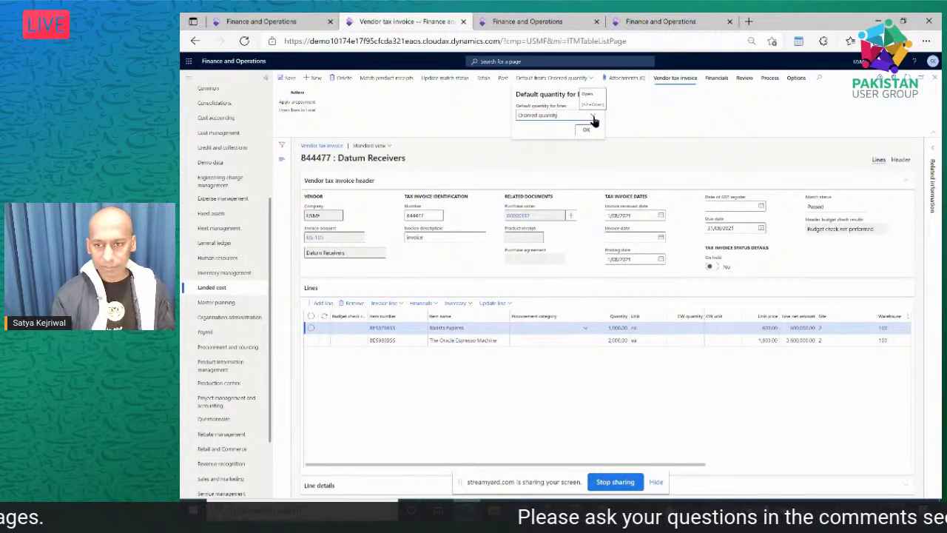
click(593, 118)
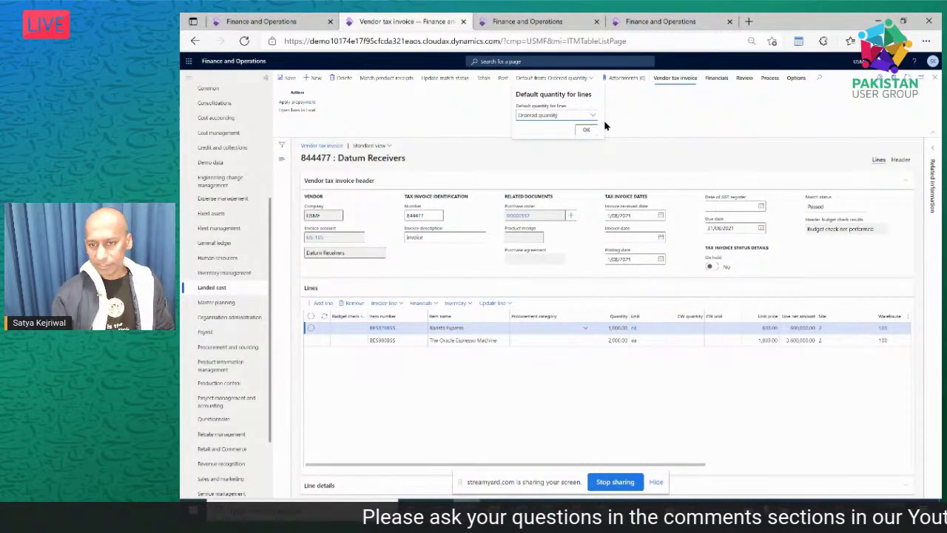
click(507, 89)
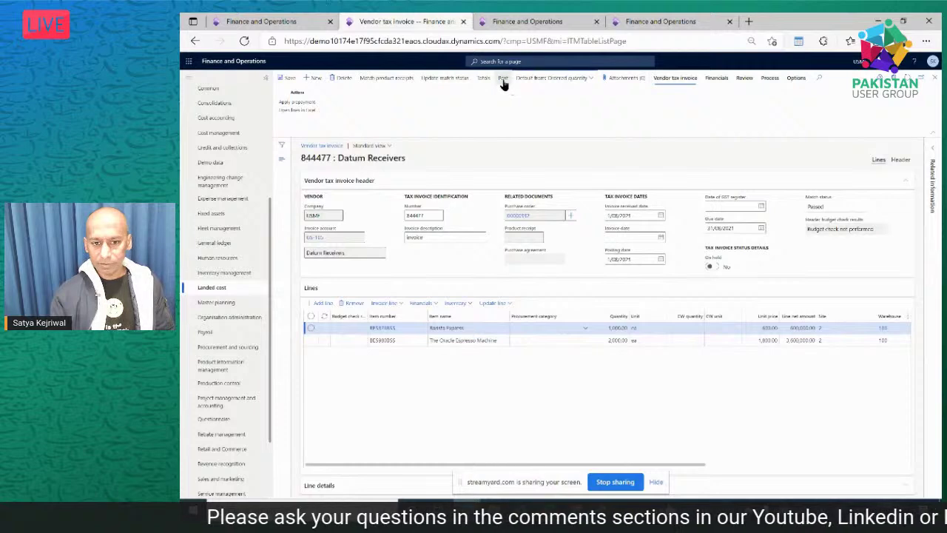
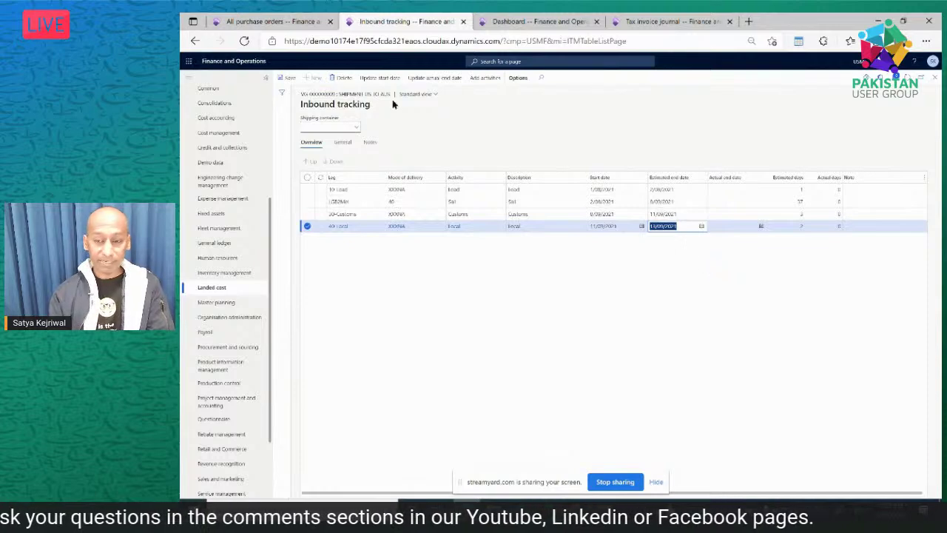
- Check the confirmed delivery dates of the Barista Express and Oracle Espresso Machine lines on the Datum Receivers purchase order
click(239, 21)
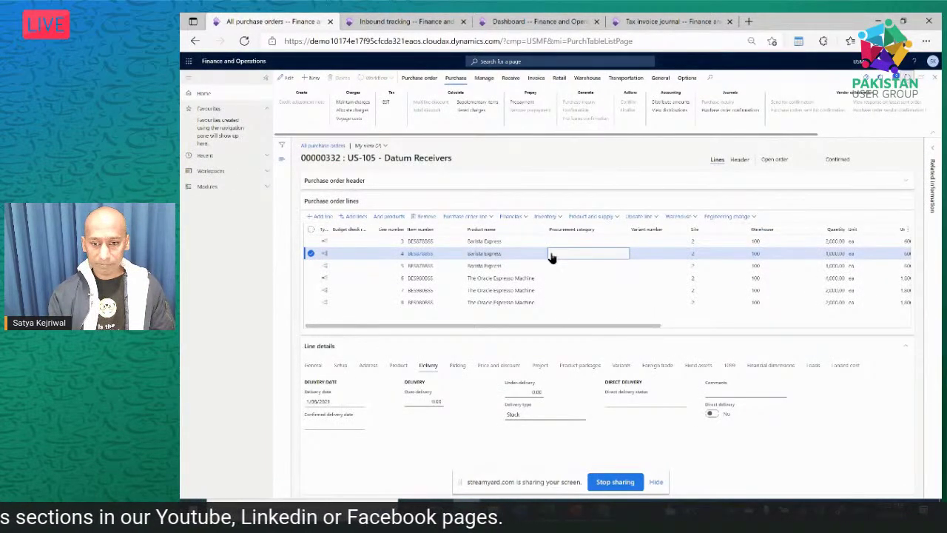
click(582, 243)
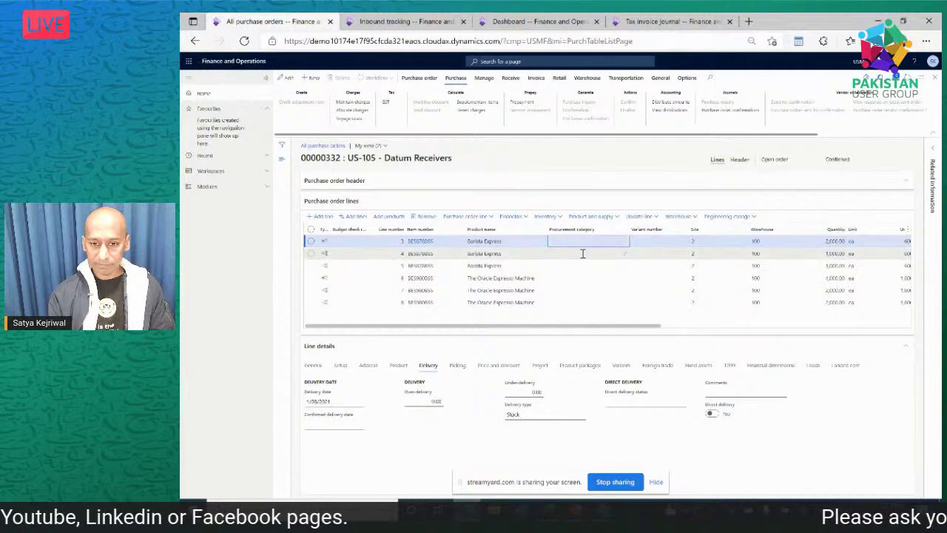
click(583, 252)
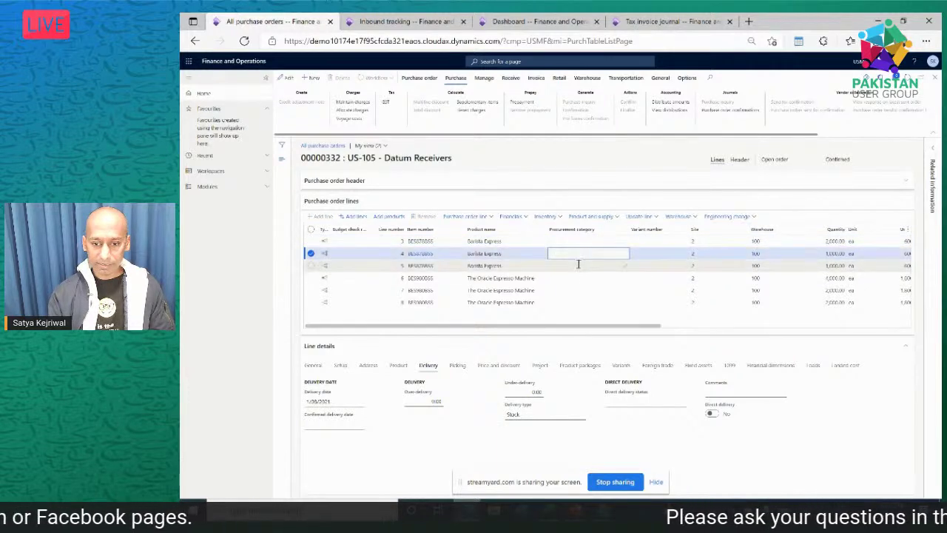
click(571, 262)
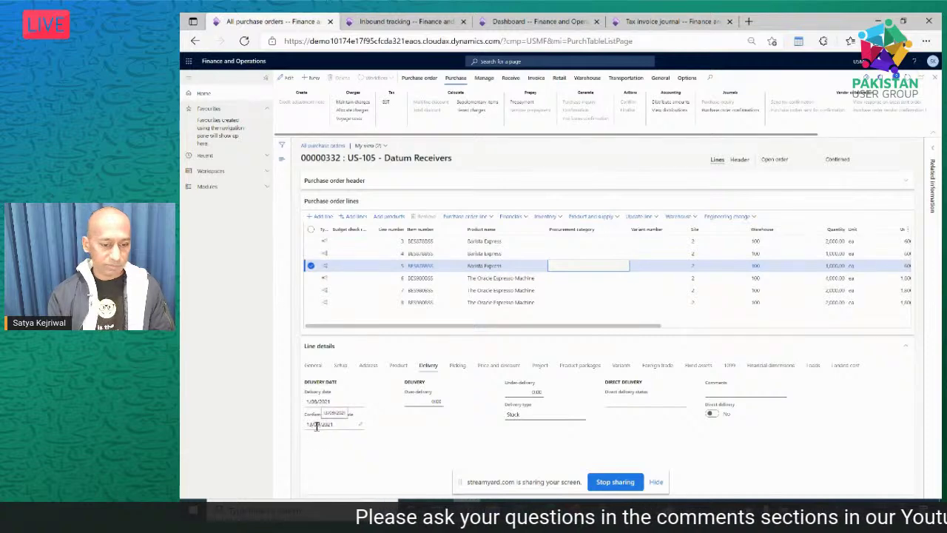
click(587, 301)
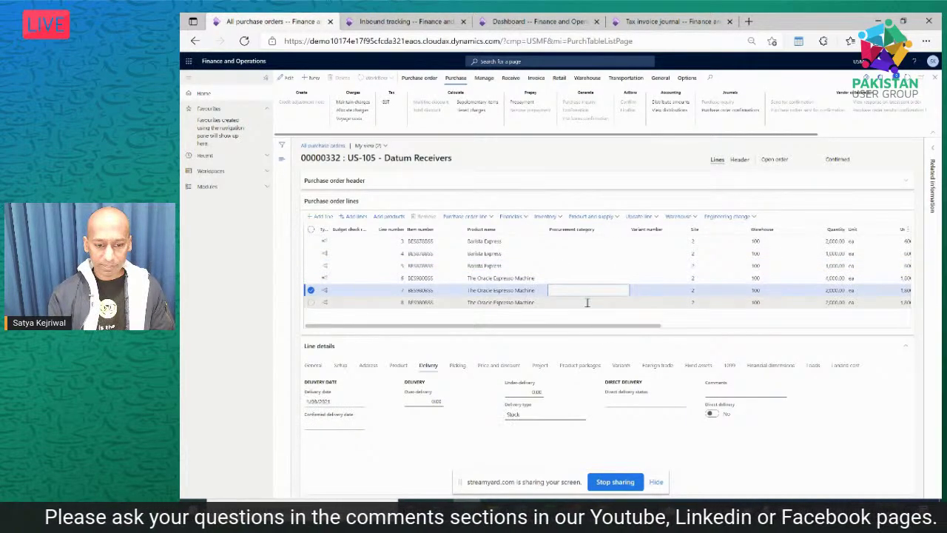
click(587, 302)
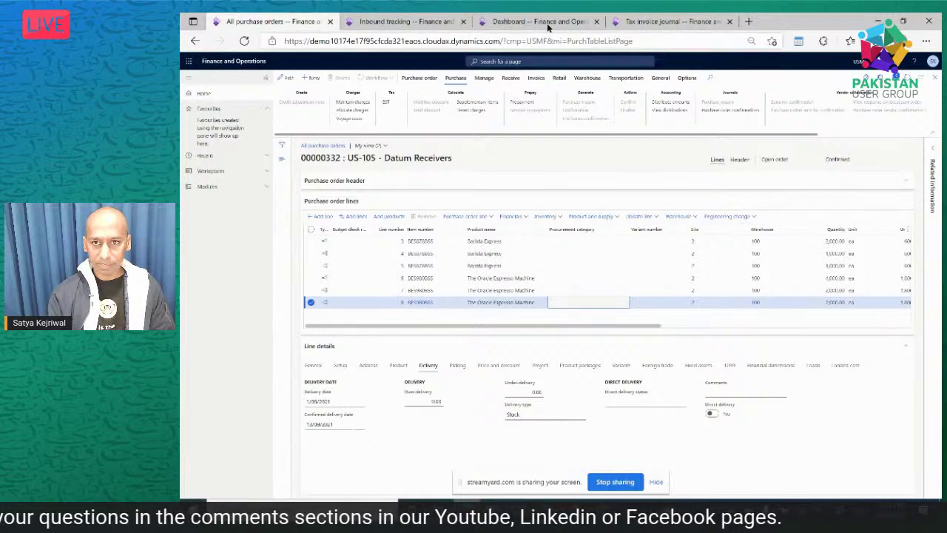
- In the voyage's inbound tracking, set the estimated end date of the Sail leg to 30/09/2021
click(397, 20)
click(662, 201)
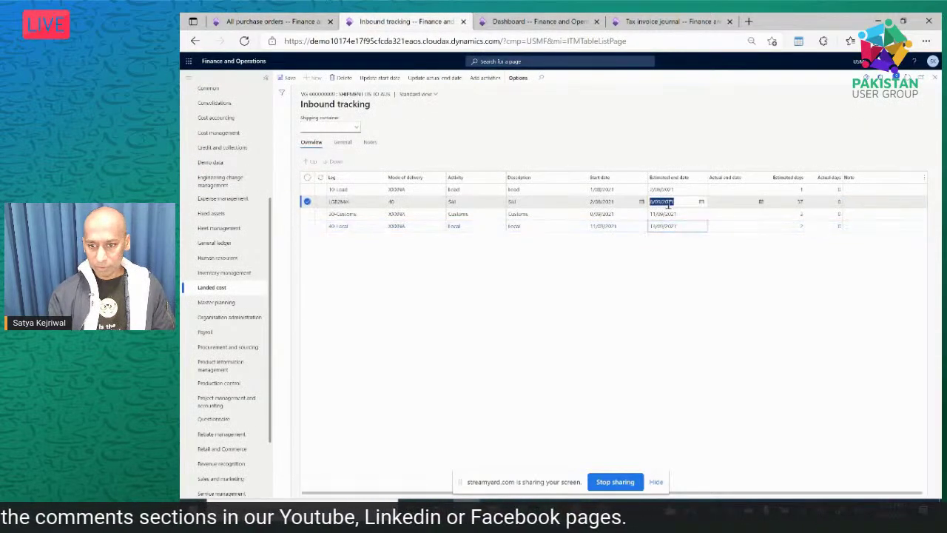
key(shift+Tab)
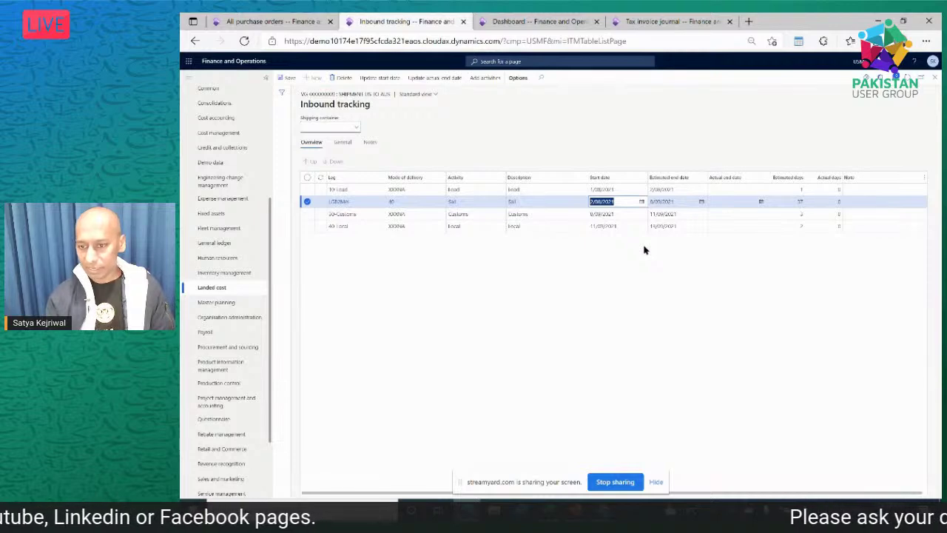
key(Tab)
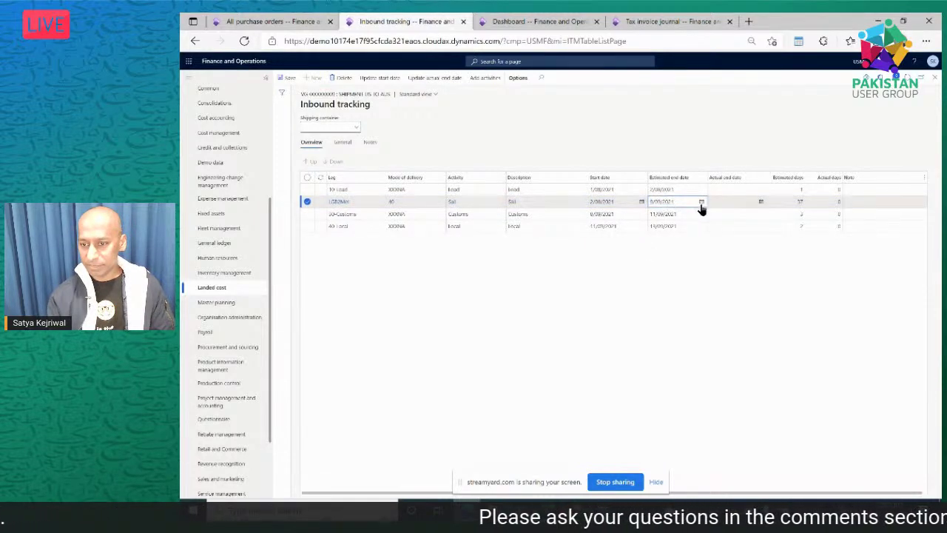
click(700, 202)
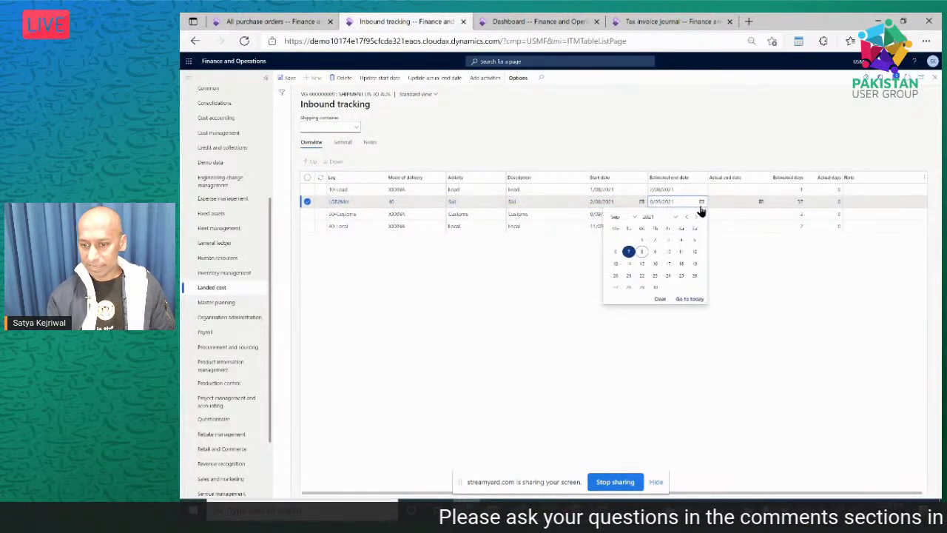
click(654, 288)
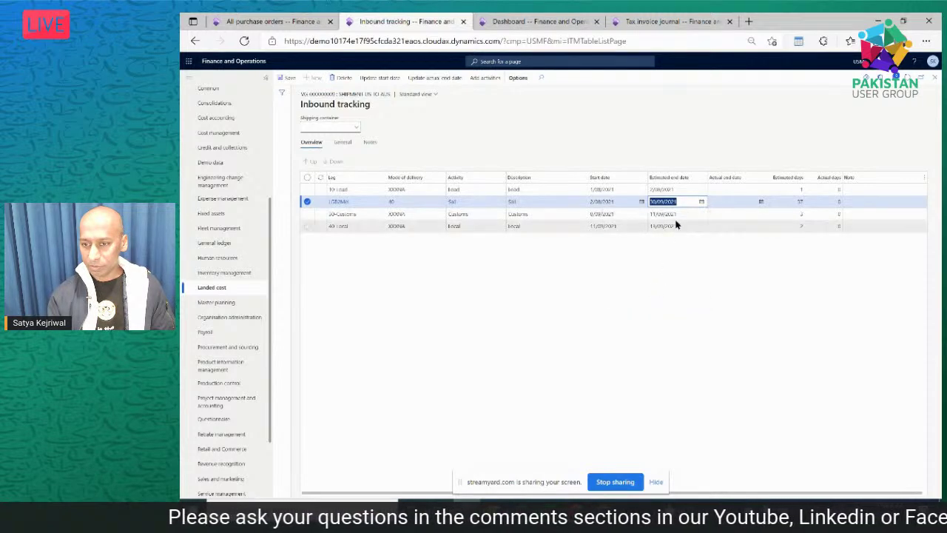
click(733, 206)
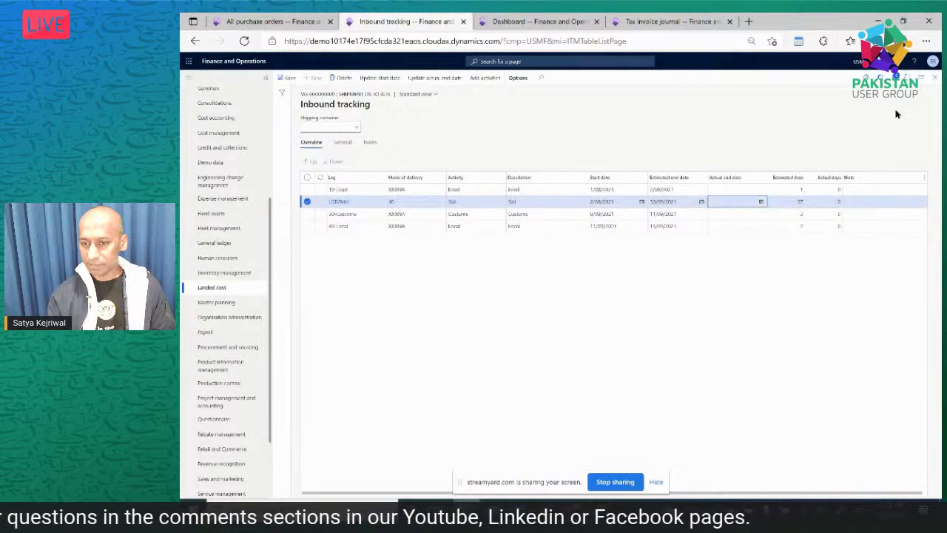
click(670, 229)
- Refresh the purchase order and recheck the confirmed delivery dates on lines 5 and 8
click(283, 22)
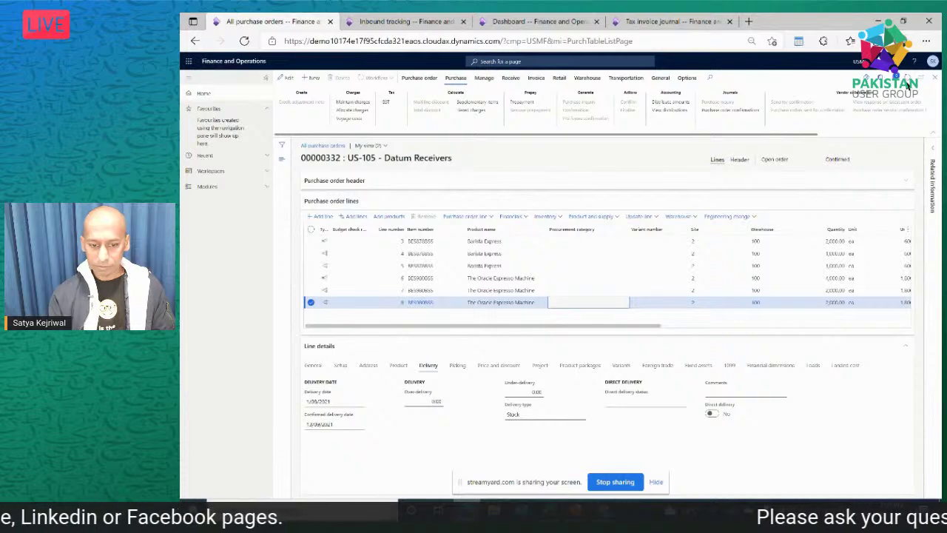
key(ctrl+Home)
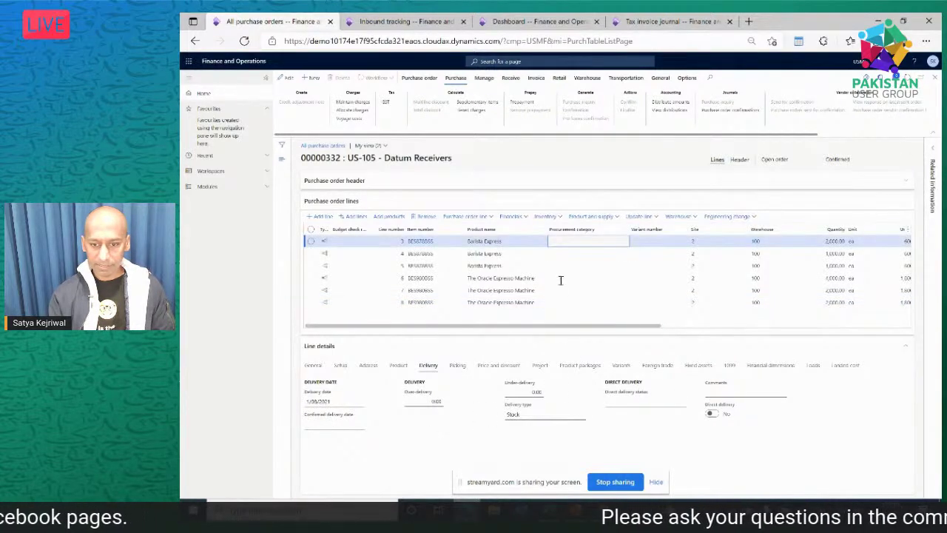
click(560, 264)
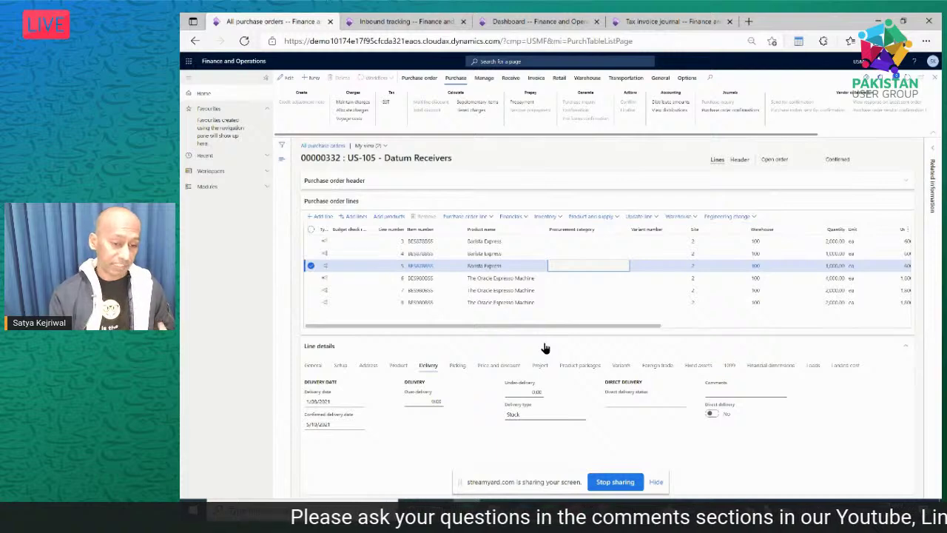
click(586, 302)
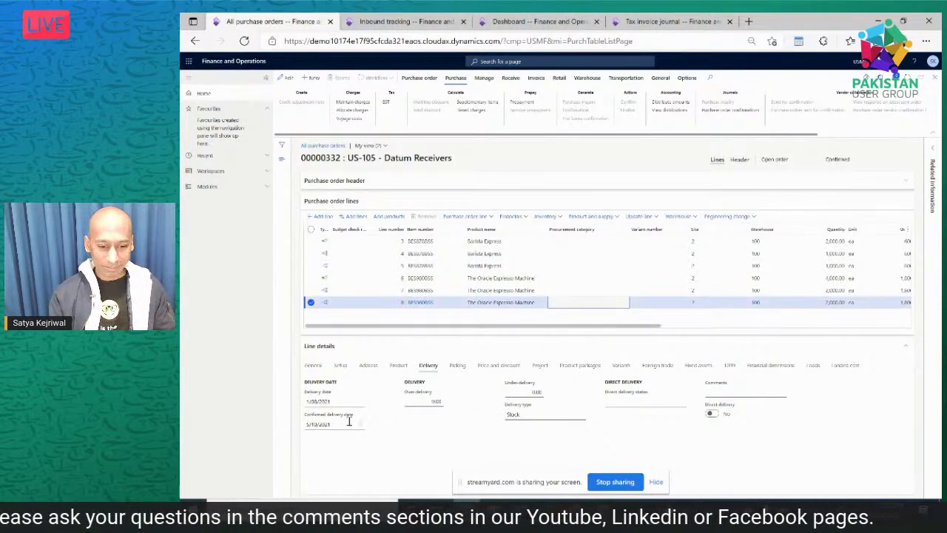
drag(327, 427, 288, 429)
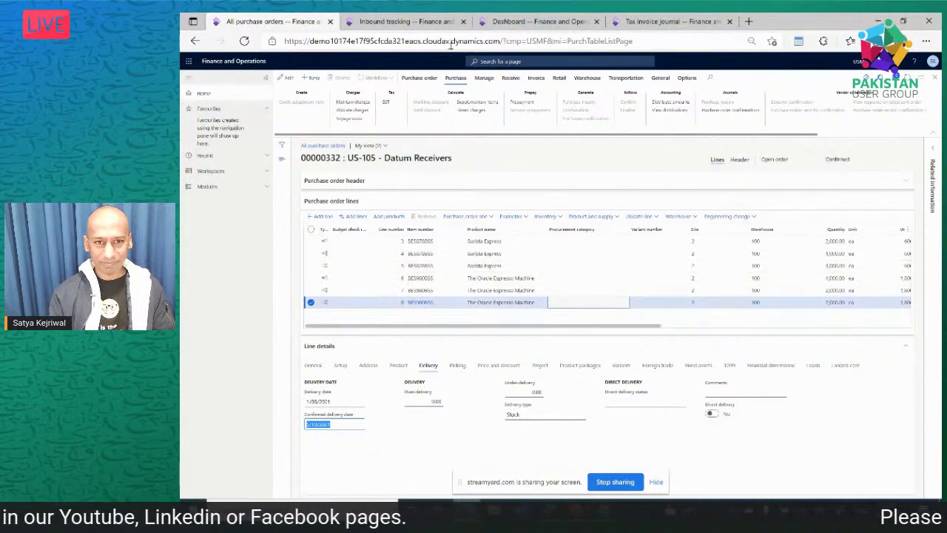
- Review the leg dates in inbound tracking and return to the list of all voyages
click(406, 22)
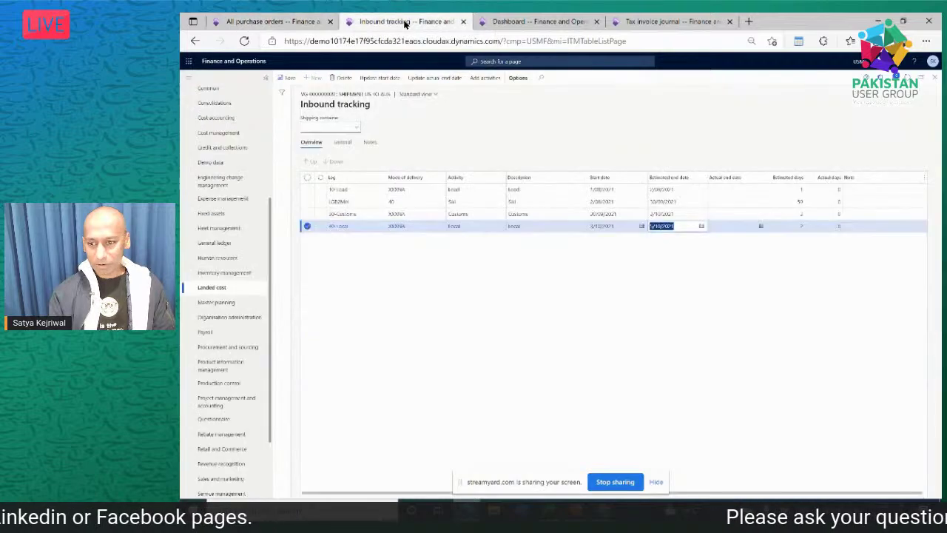
click(734, 202)
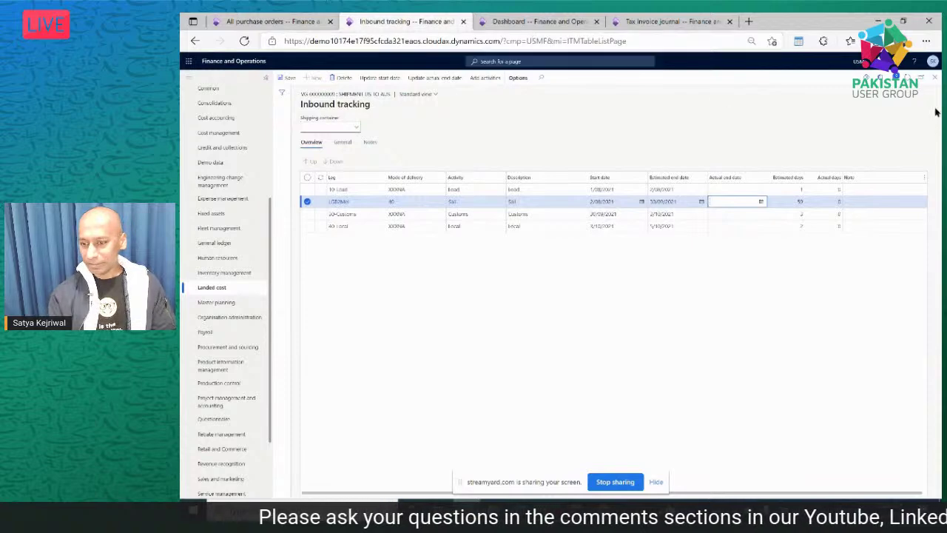
key(alt+Left)
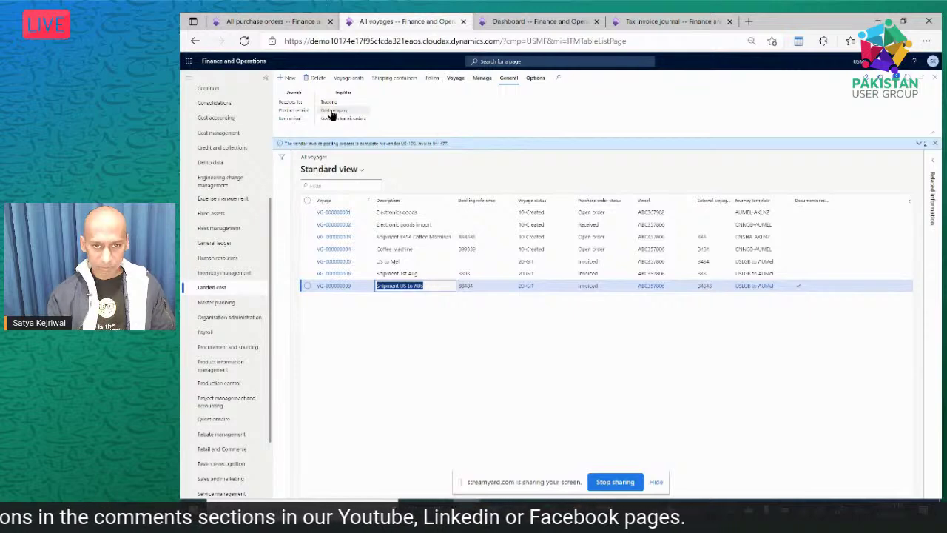
- Open the list of all vendors in Accounts payable and filter it to names beginning with "datum"
click(539, 22)
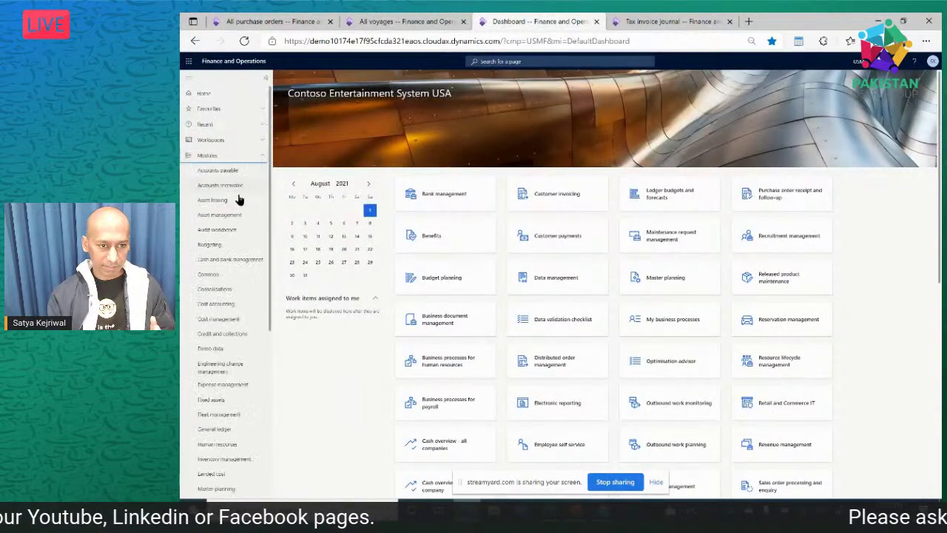
click(221, 170)
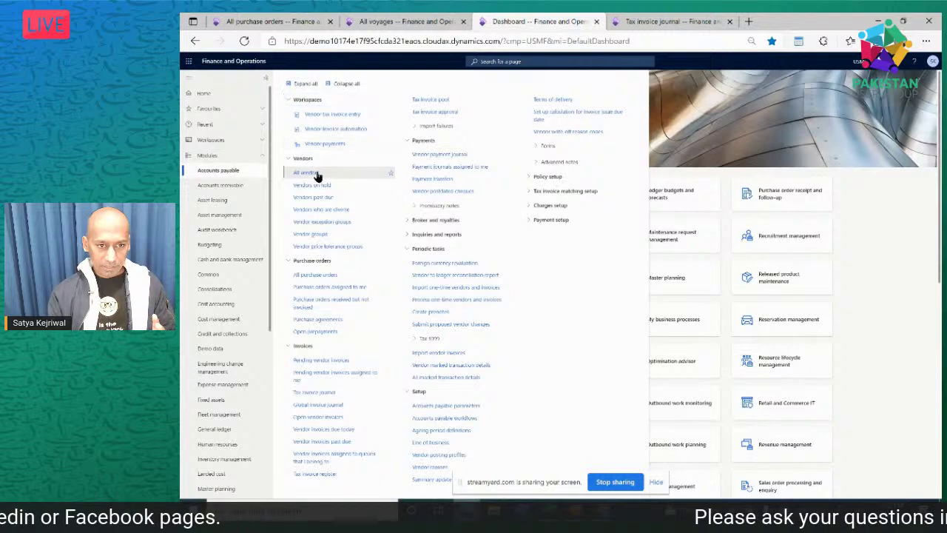
click(576, 29)
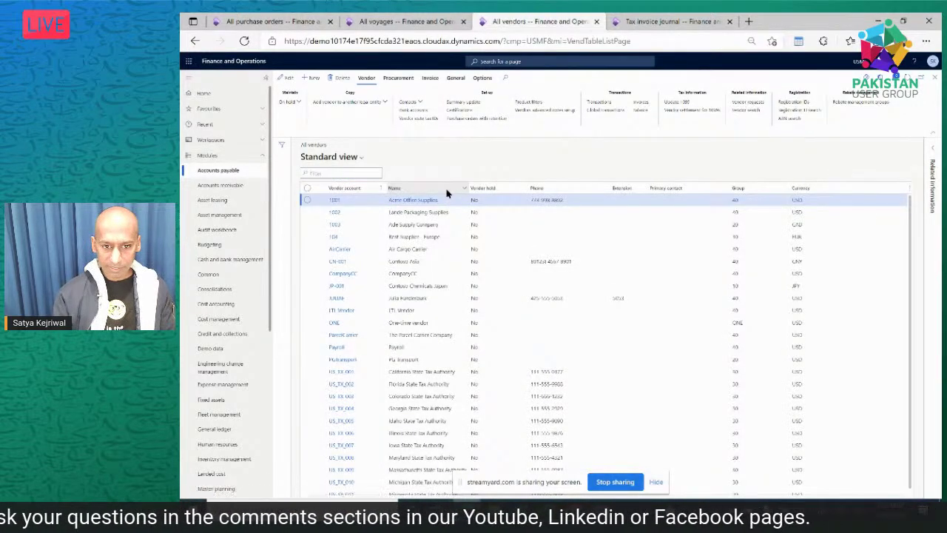
click(446, 193)
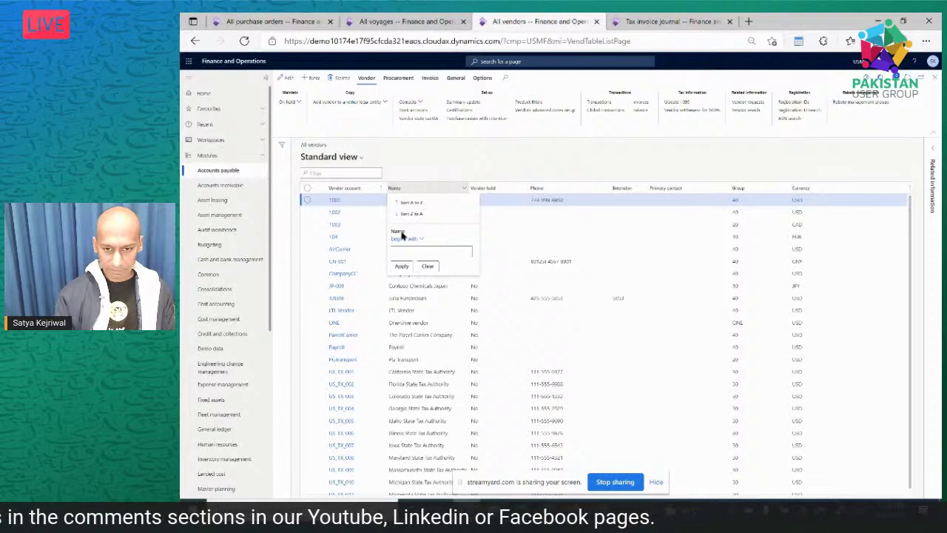
click(420, 252)
text(di)
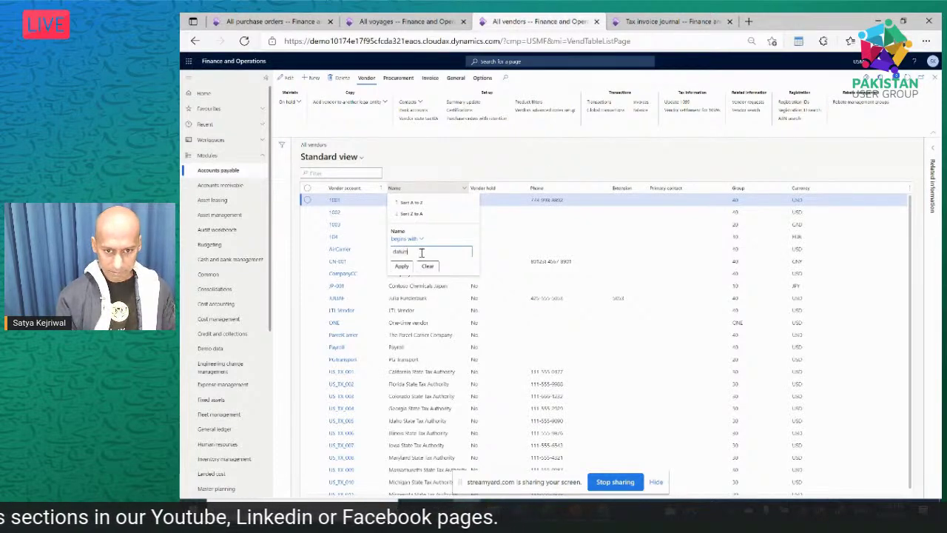
key(Escape)
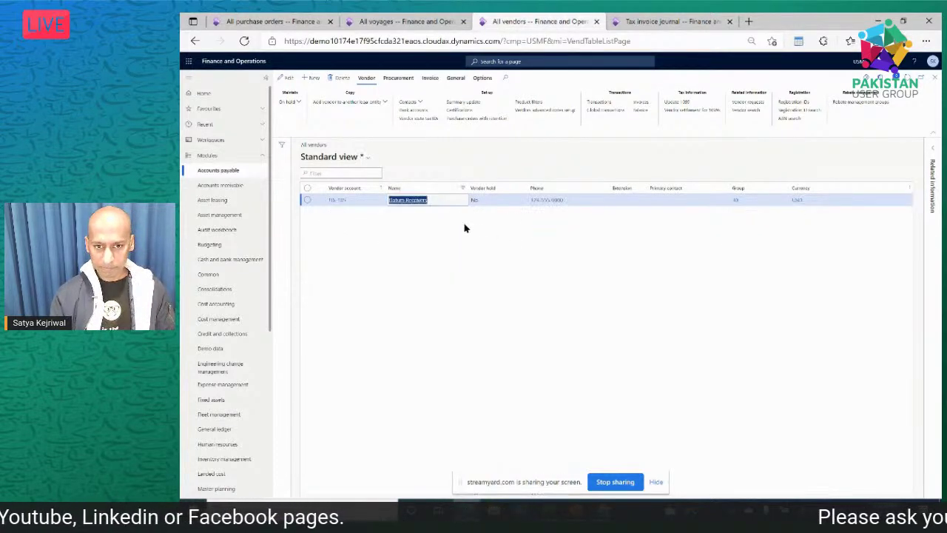
- Open the vendor transactions of Datum Receivers and examine the latest invoice's amount and status
click(609, 103)
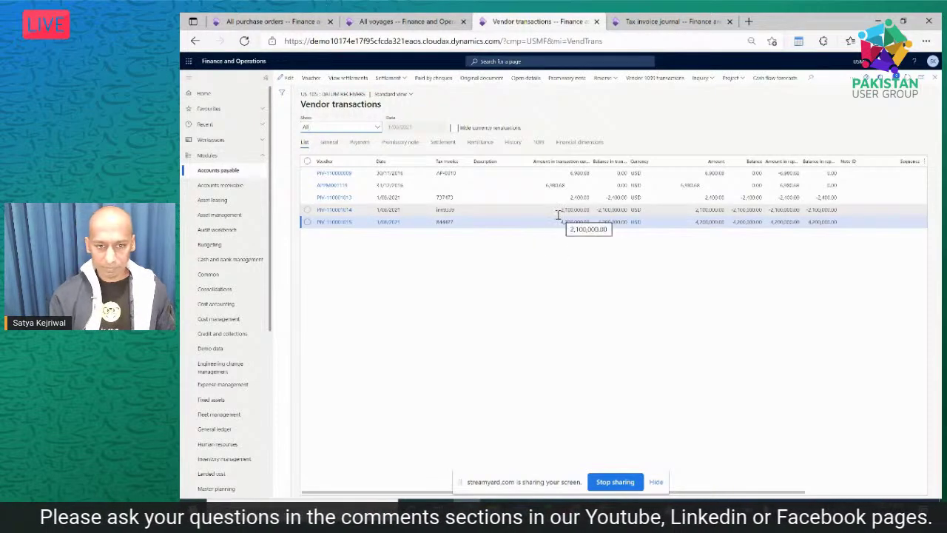
click(568, 238)
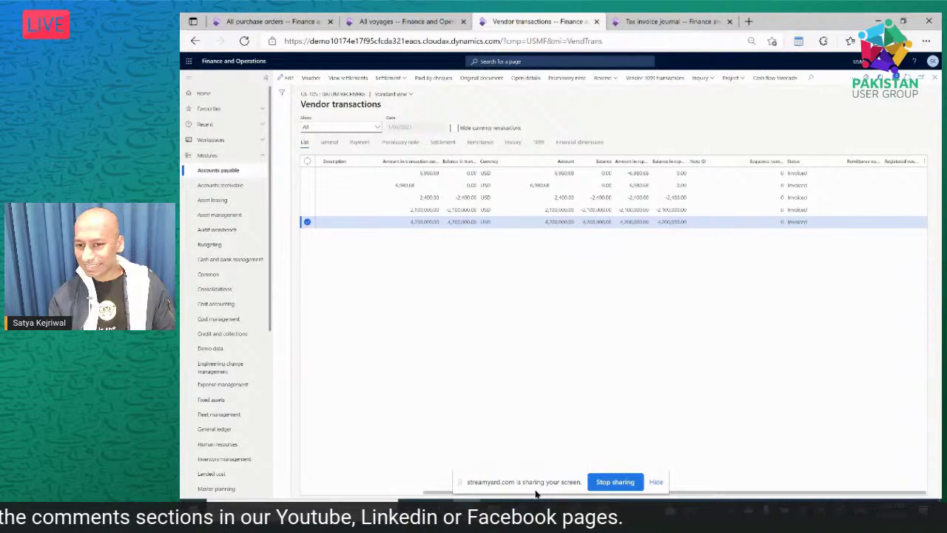
click(566, 221)
- Switch to the On-hand inventory workbook in Excel to view the landed cost calculation on Sheet2
key(alt+Tab)
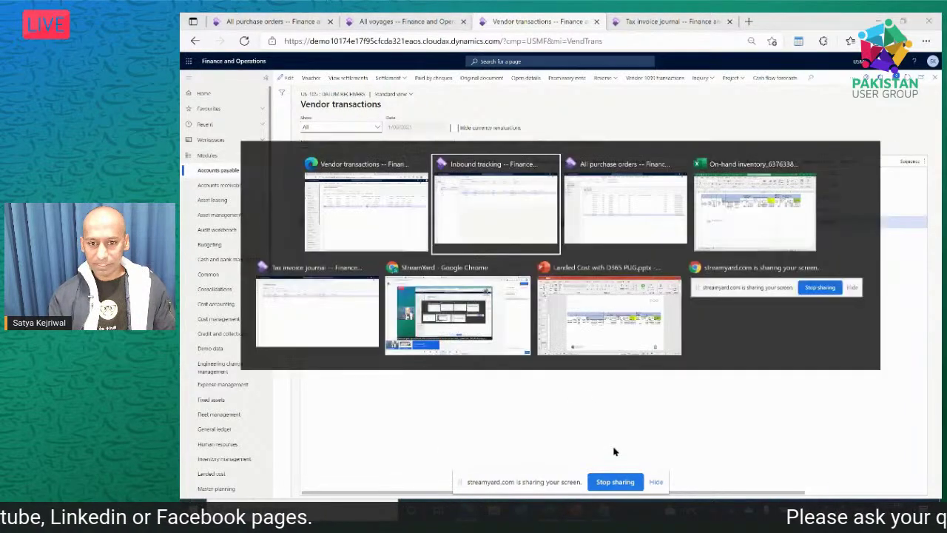
key(alt+Tab)
key(alt+Tab)
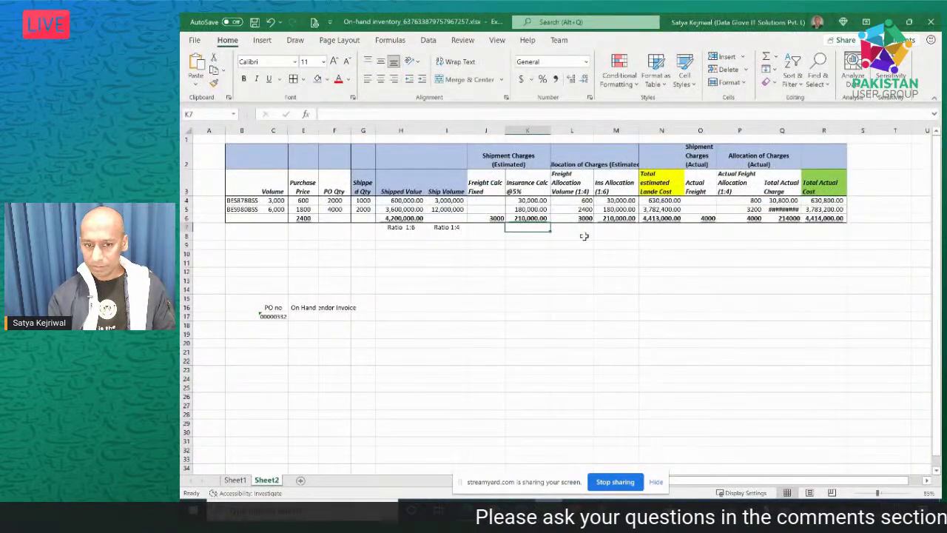
- Compare the shipped value column in Excel with the Accounts Payable, Finished Goods Inventory and Accrued Purchases lines in the Finance and Operations voucher transactions
mouse_move(401, 192)
mouse_down()
mouse_move(405, 215)
mouse_move(405, 188)
mouse_up()
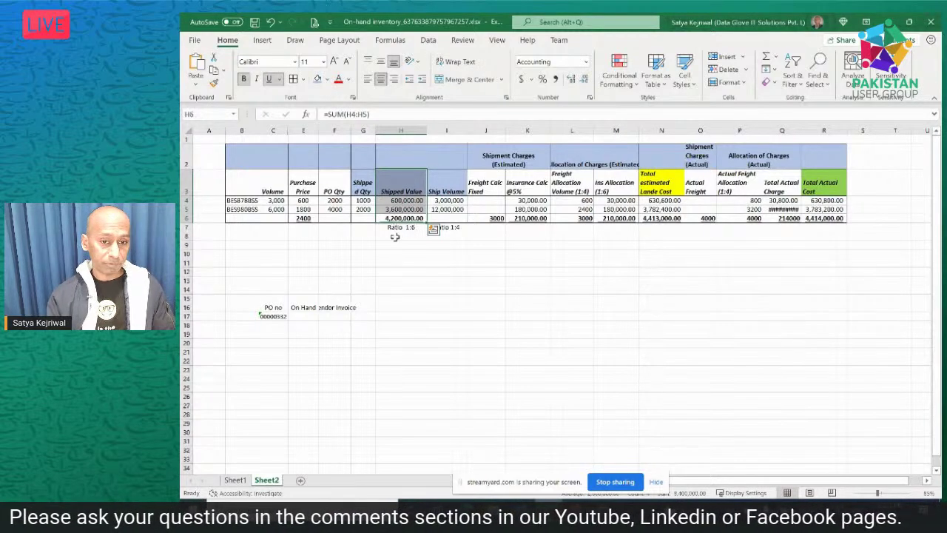
key(alt+Tab)
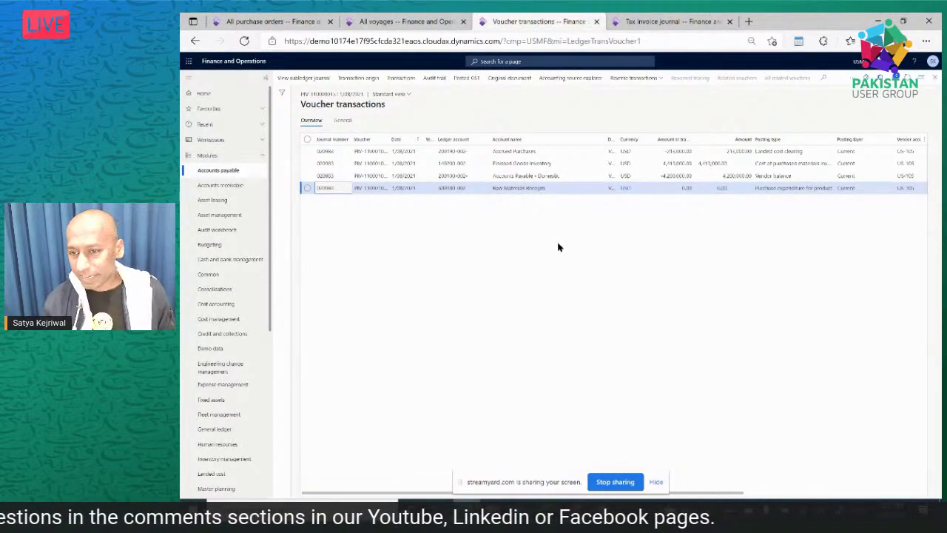
click(549, 176)
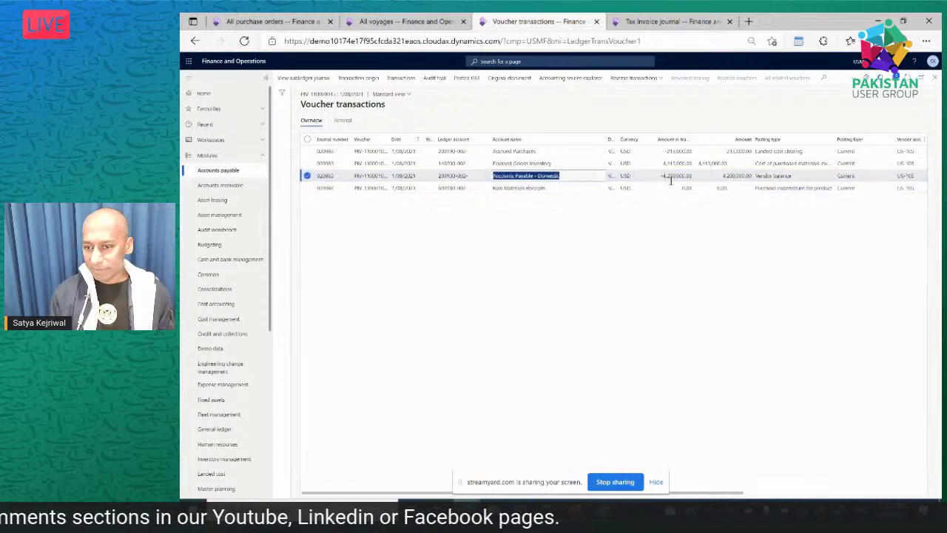
click(531, 163)
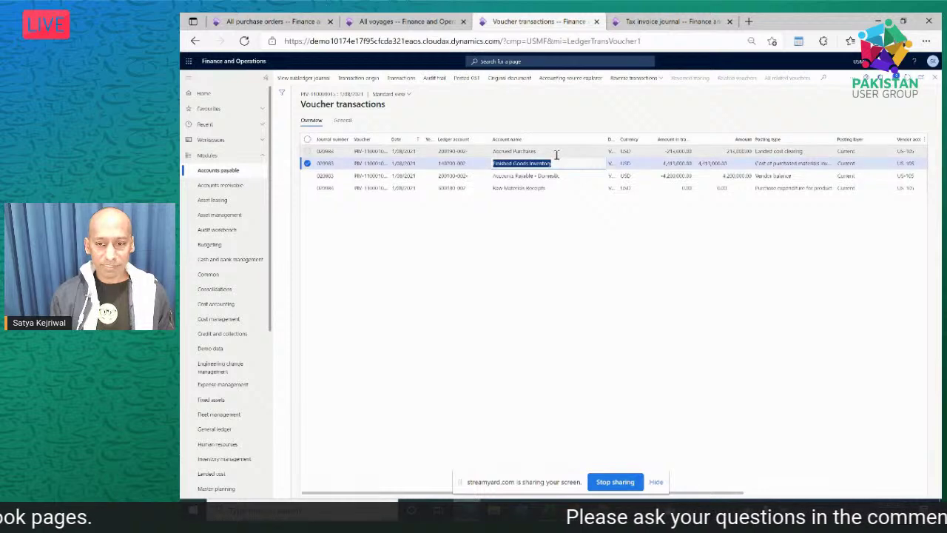
click(670, 151)
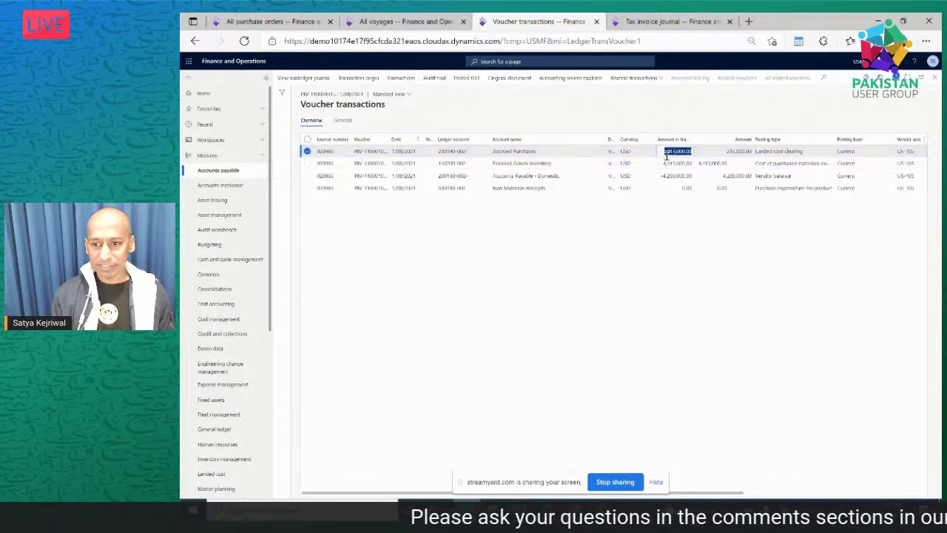
- Switch to the On-hand inventory workbook in Excel and examine the estimated freight and insurance charges on Sheet2
key(alt+Tab)
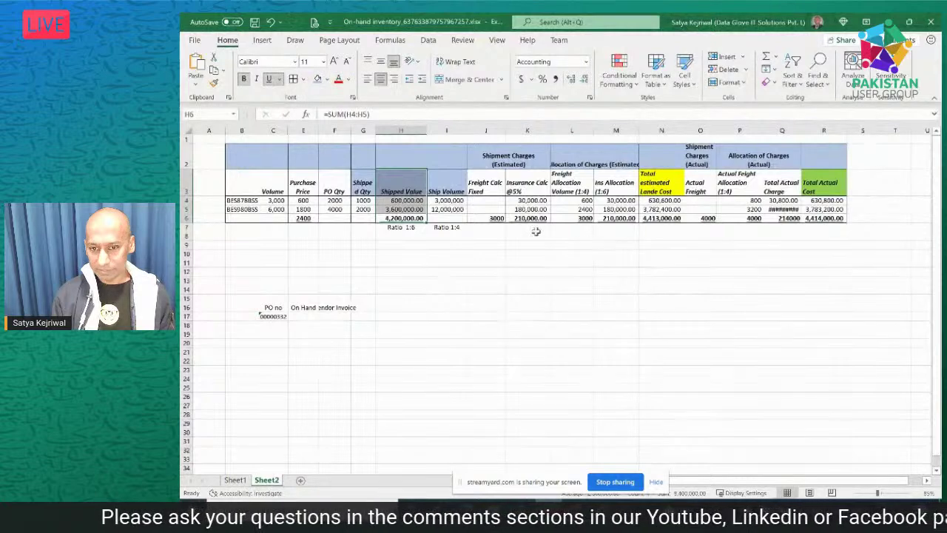
click(493, 222)
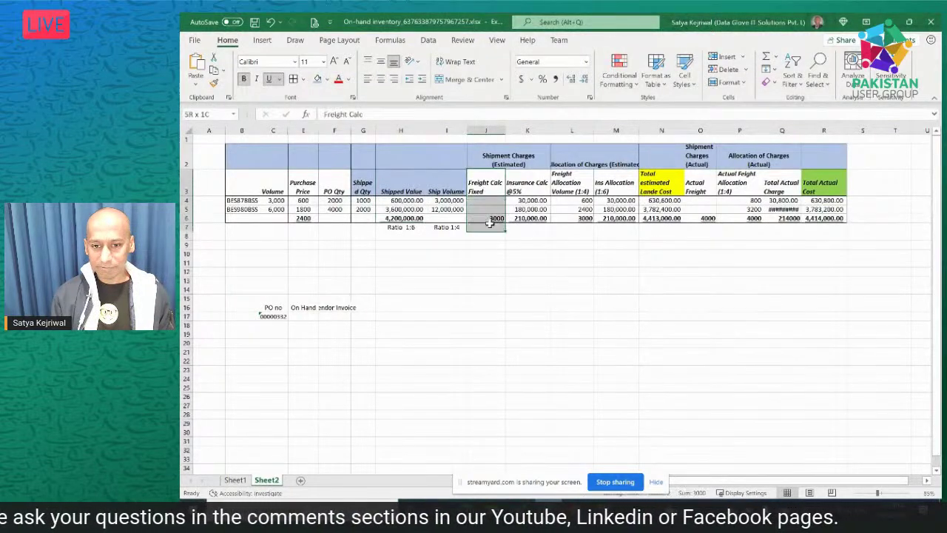
click(532, 222)
drag(533, 191, 492, 218)
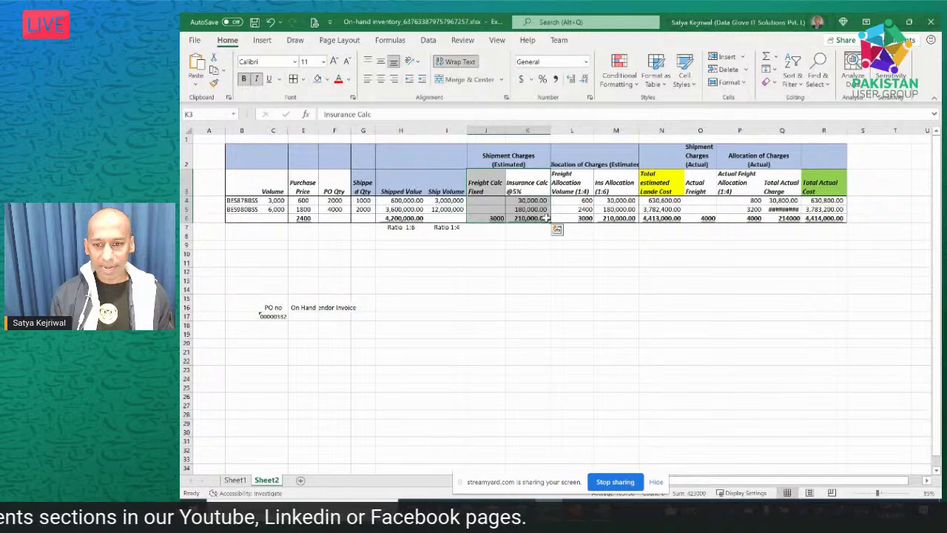
- Return to the voucher transactions in Finance and Operations and recheck the inventory, payables and accrued purchases lines against the estimated charges
key(alt+Tab)
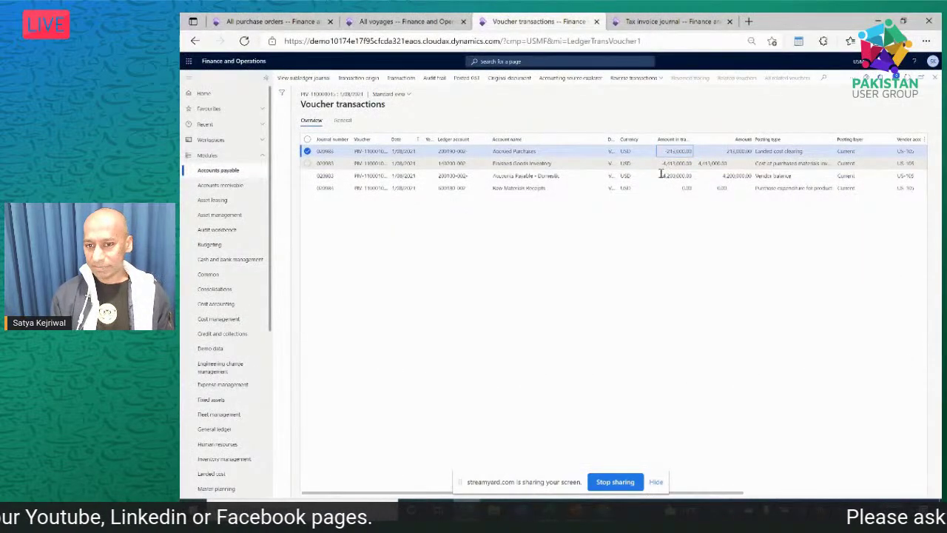
key(Down)
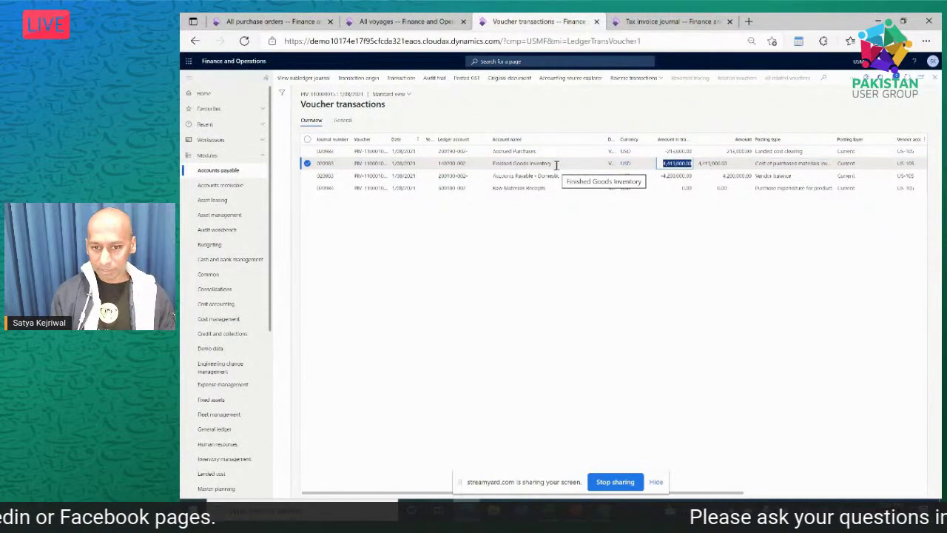
click(559, 176)
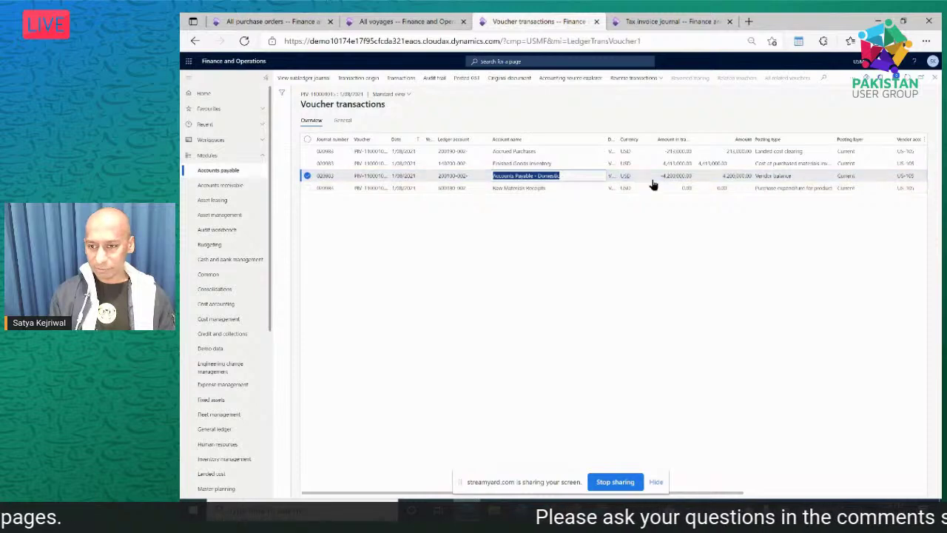
click(554, 151)
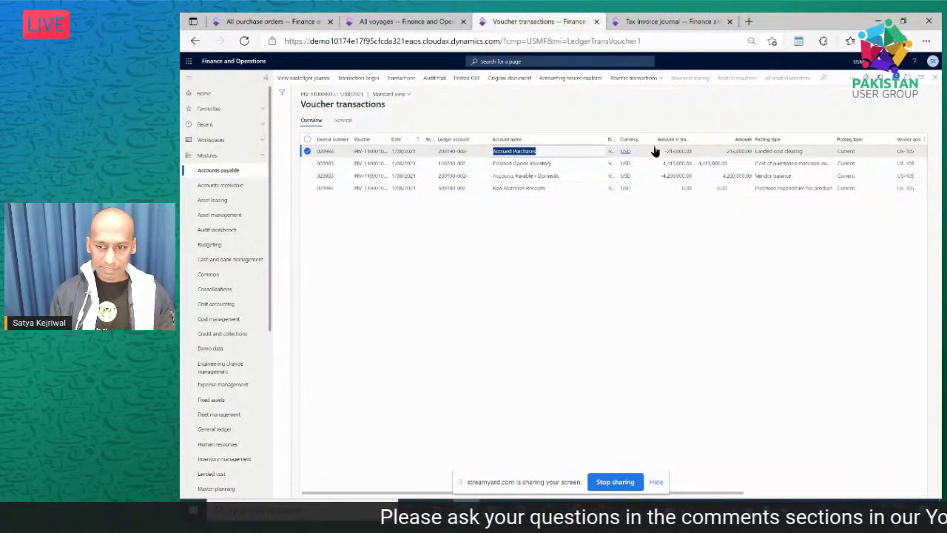
click(676, 151)
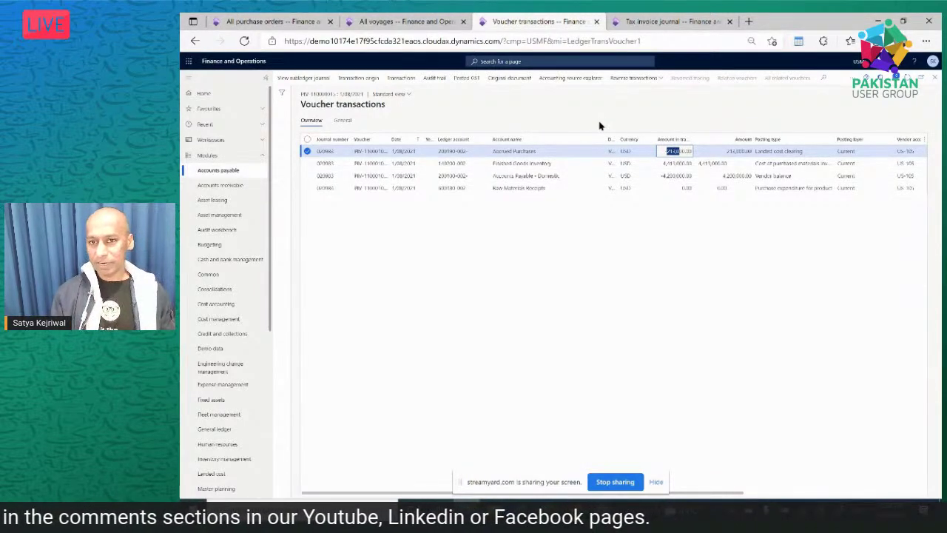
- Close the voucher transactions and open the Inventory management on-hand list for item numbers beginning with "bes"
click(934, 78)
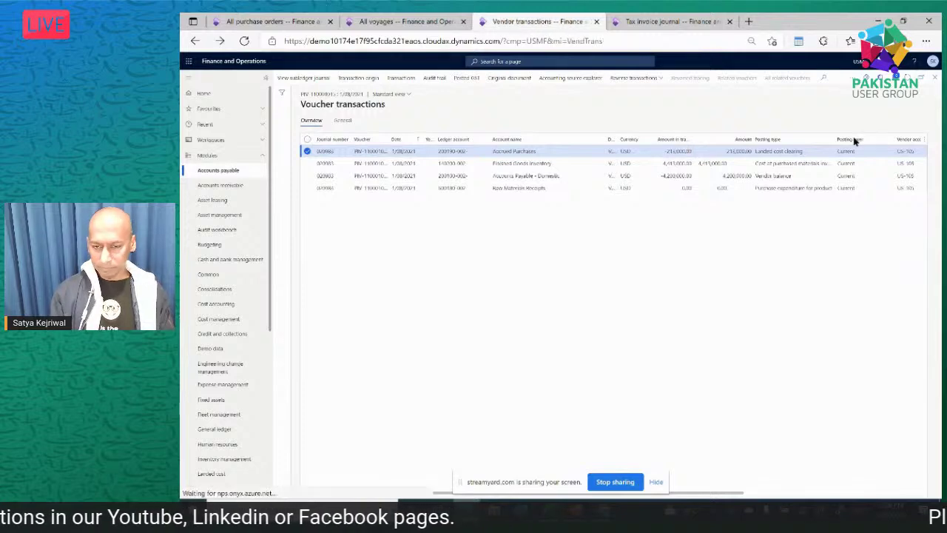
click(652, 22)
click(409, 22)
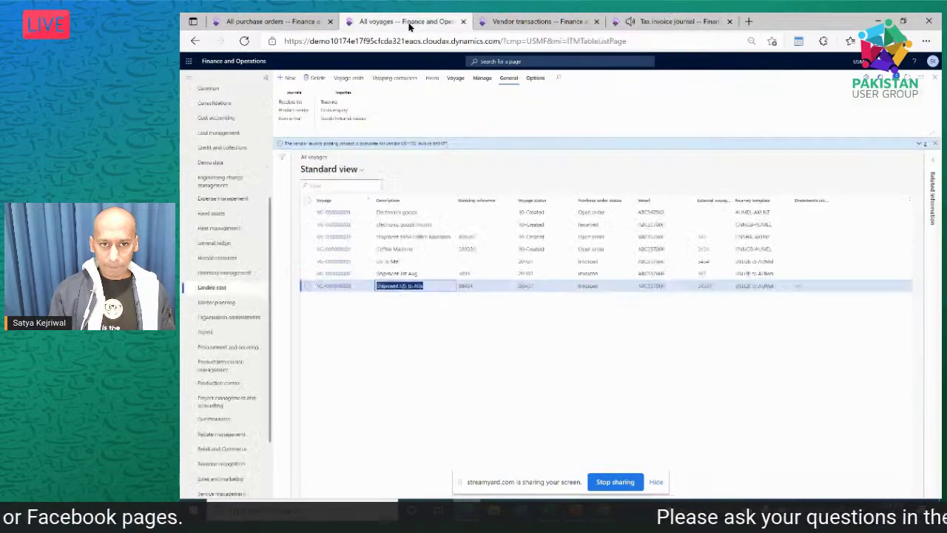
click(536, 21)
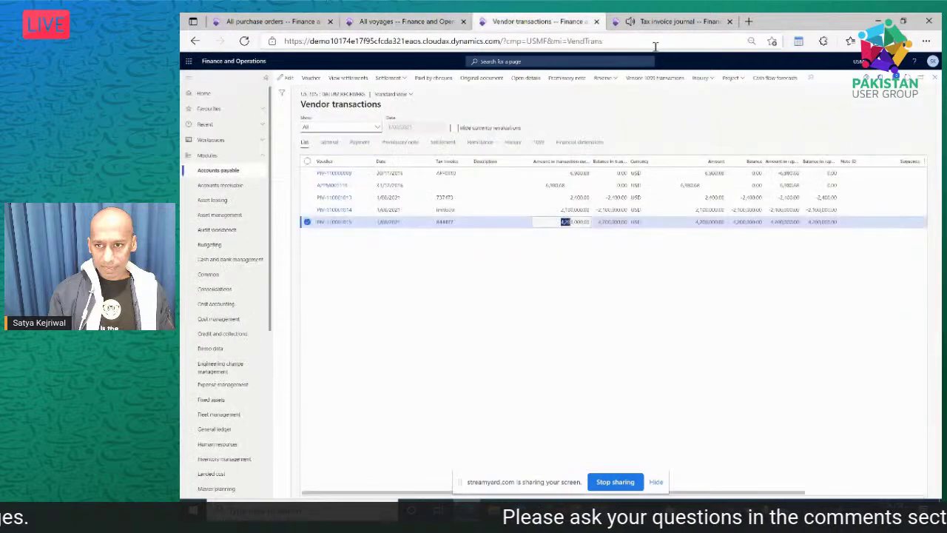
click(662, 21)
click(224, 186)
scroll(212, 401, down, 3)
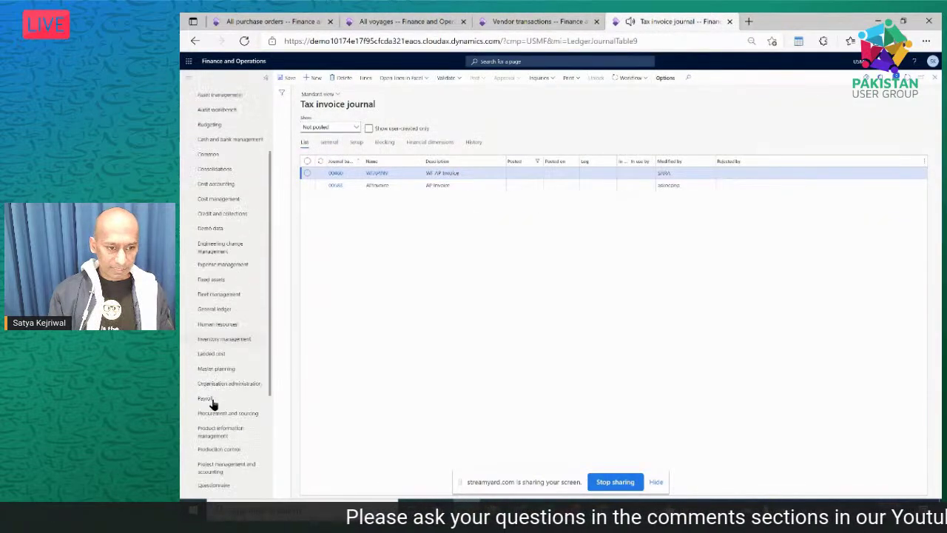
click(218, 289)
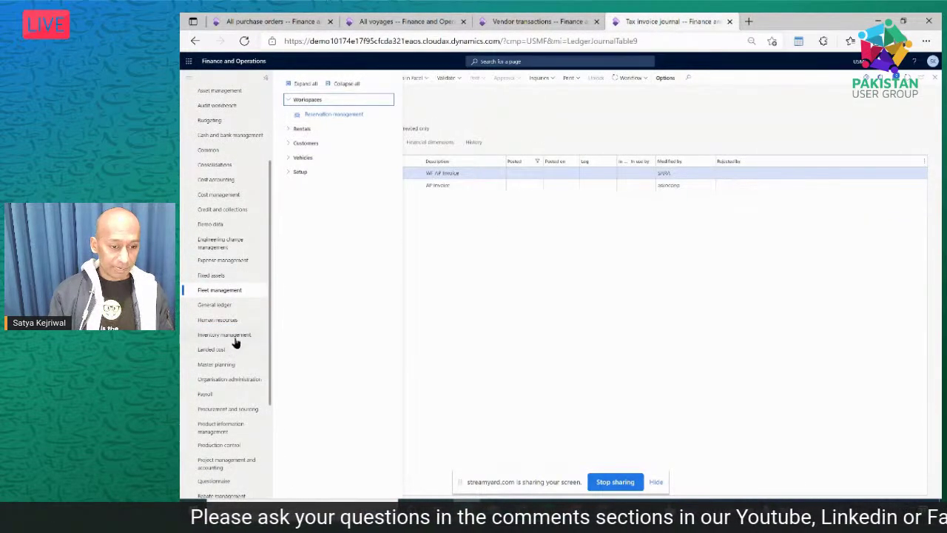
click(225, 335)
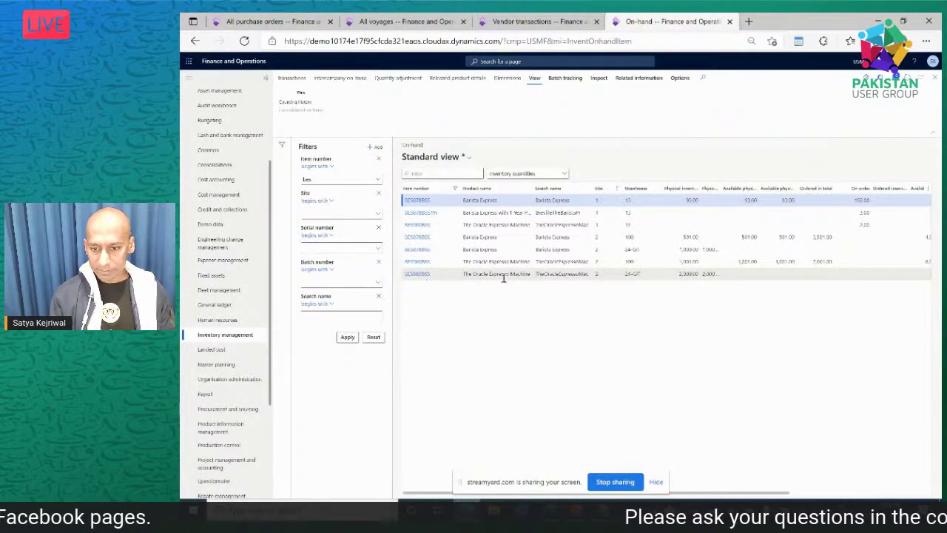
- Examine the on-hand quantities of The Oracle Espresso Machine in warehouses 100 and 24-GIT, and open the inventory transactions for the 24-GIT line
click(502, 275)
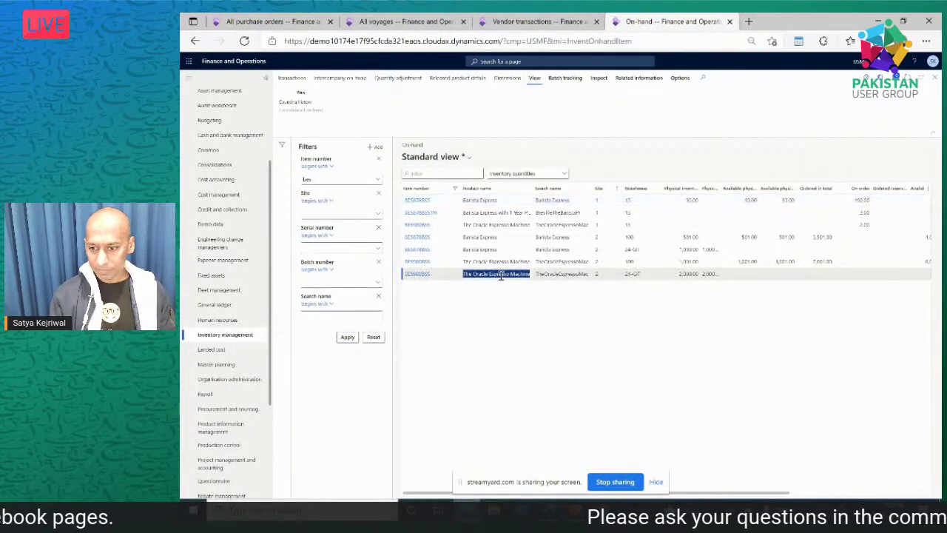
click(640, 261)
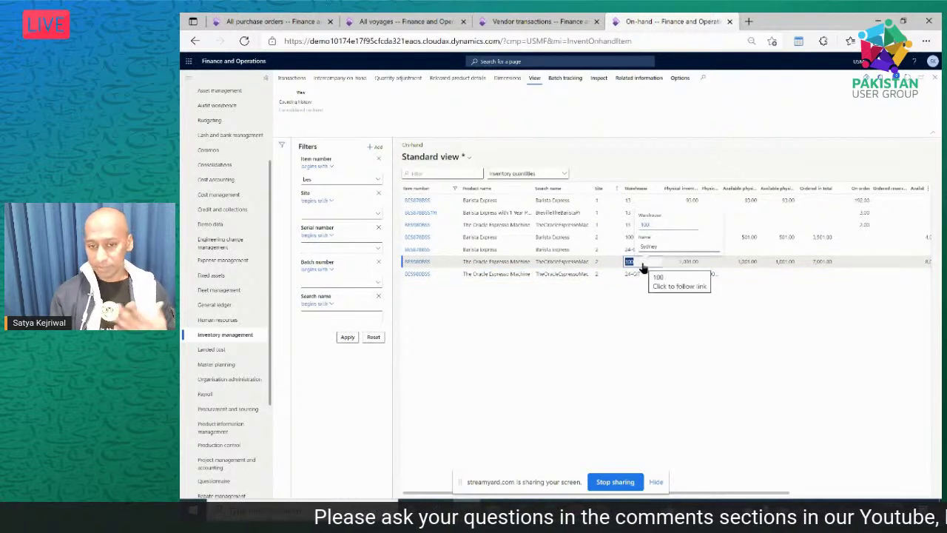
click(639, 275)
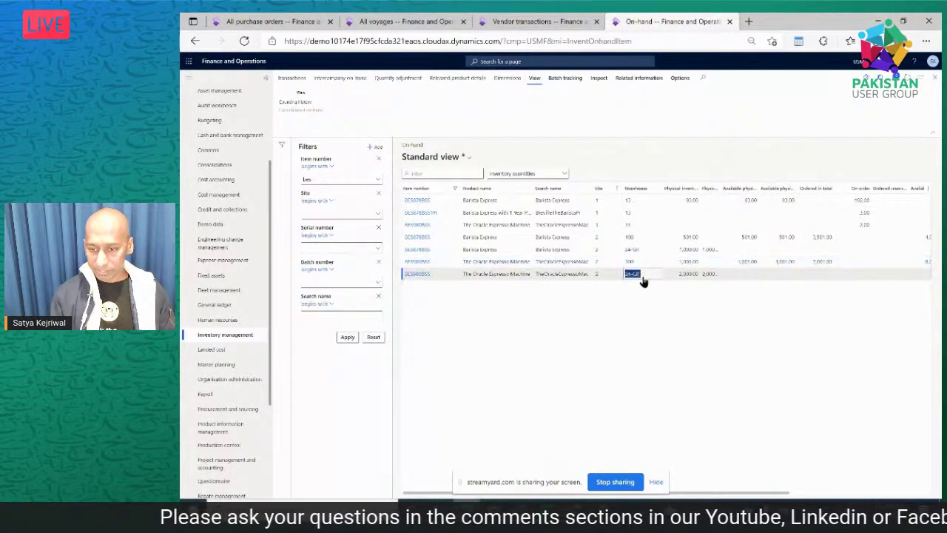
click(681, 274)
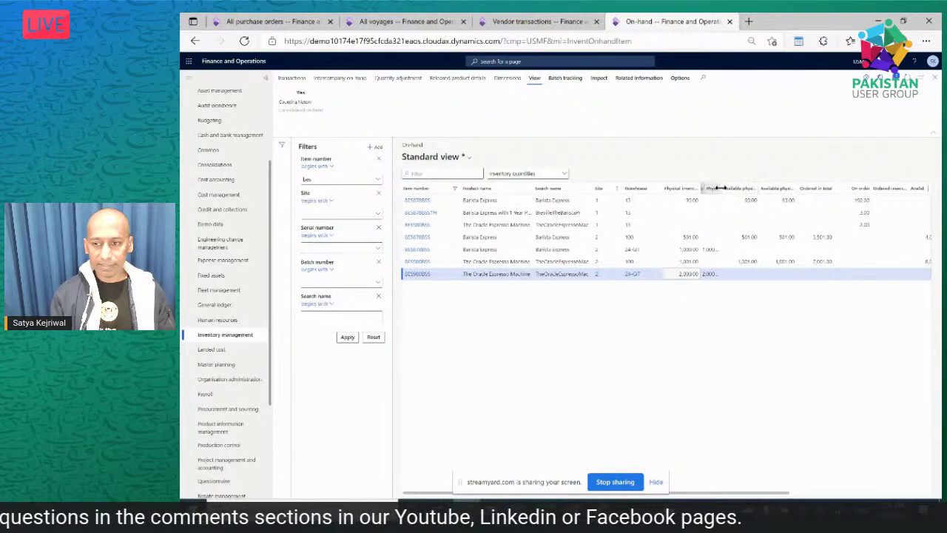
drag(714, 189, 735, 198)
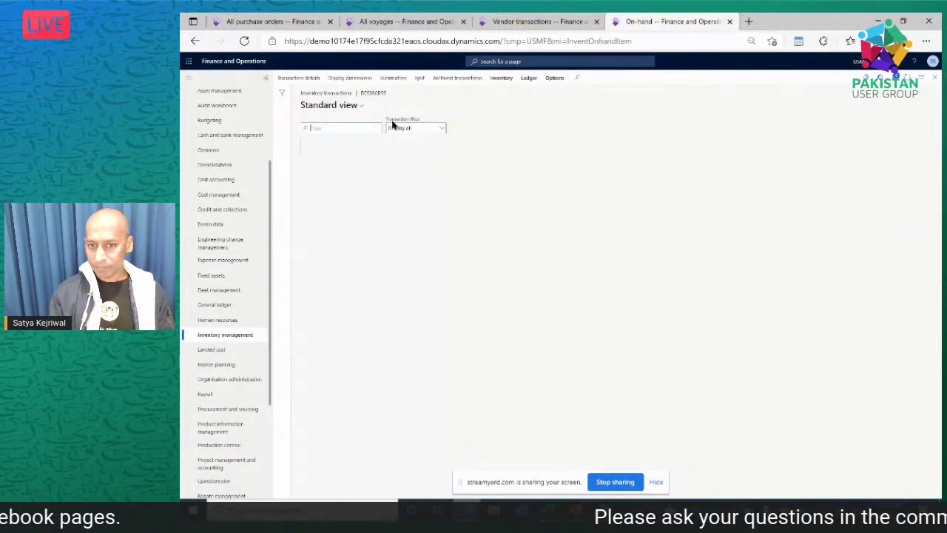
- Check the cost amount of the purchased 2,000-unit goods in transit transaction and switch to the On-hand inventory workbook in Excel
click(692, 194)
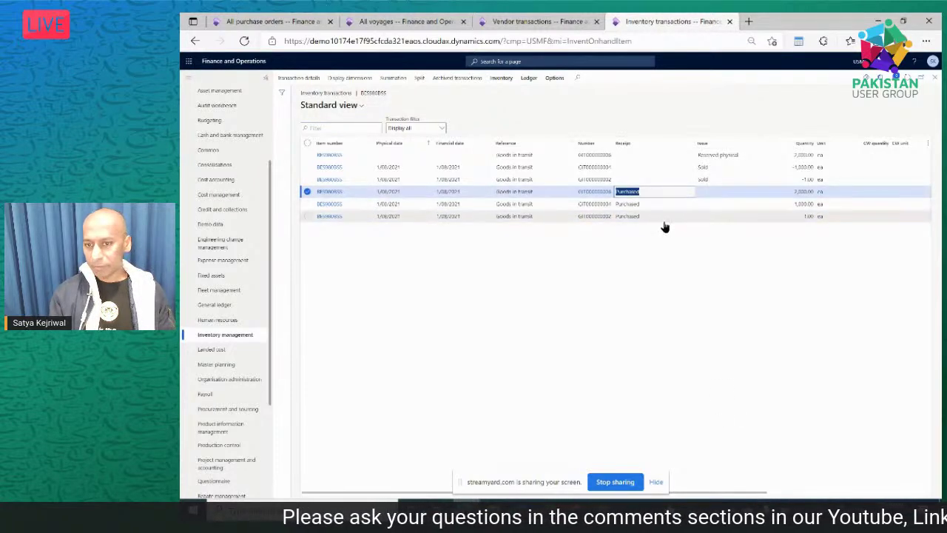
scroll(494, 488, right, 5)
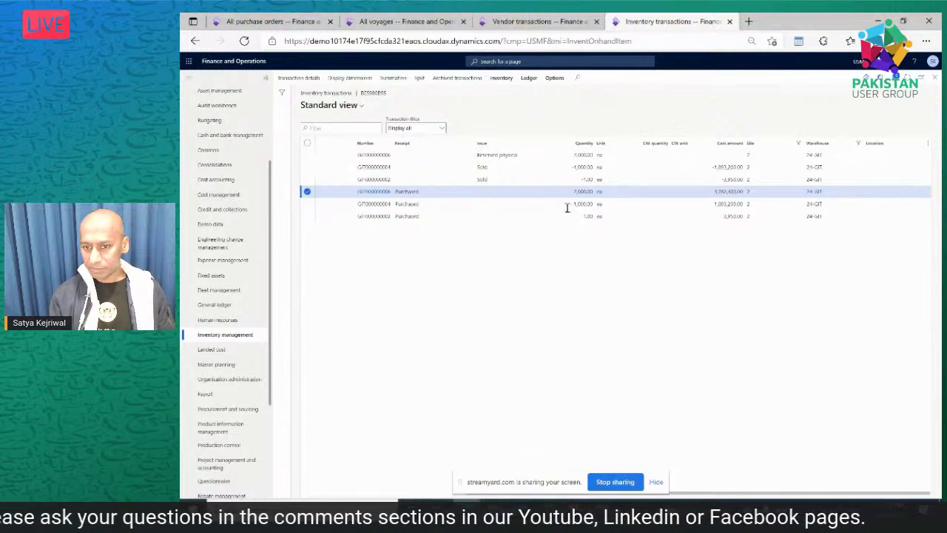
click(714, 193)
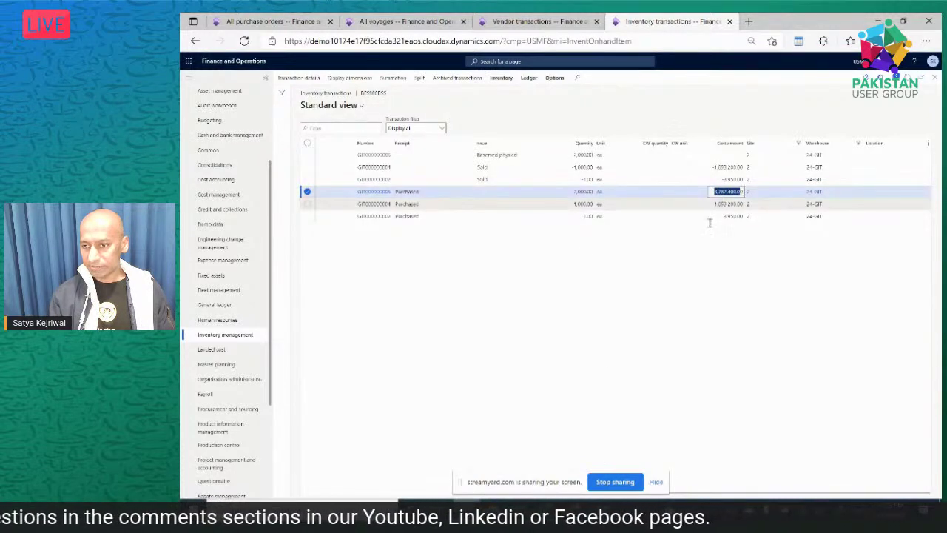
key(alt+Tab)
key(alt+Tab)
key(alt+Tab)
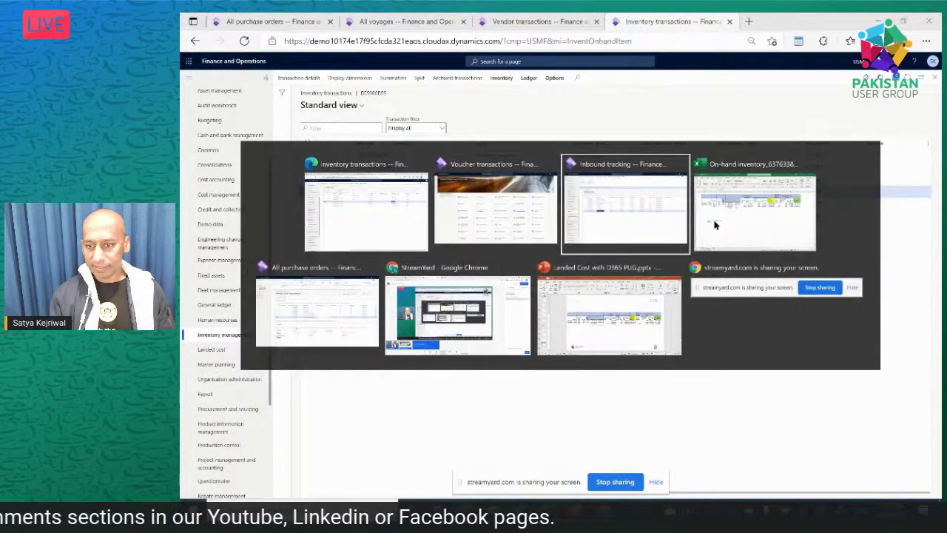
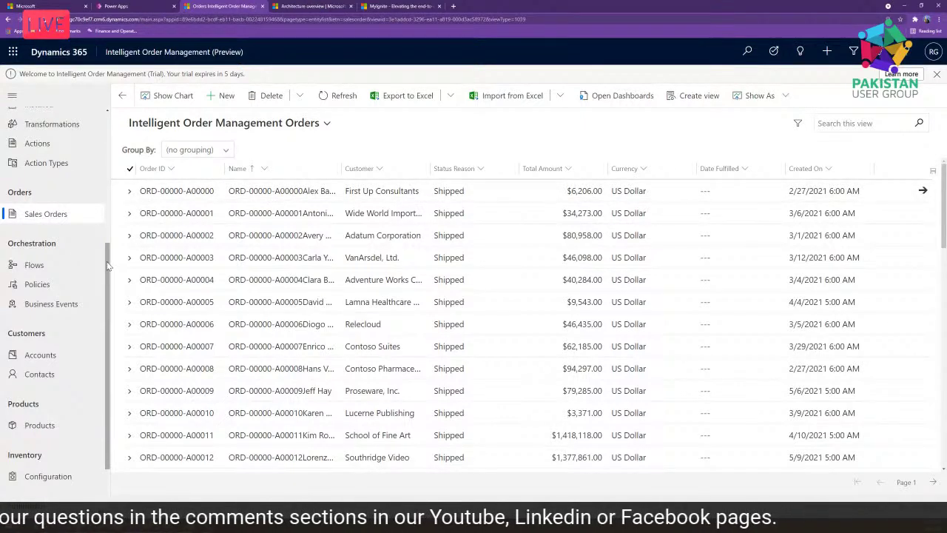
- Open the provider catalog in Intelligent Order Management, view the terms and conditions for adding Orderful, and dismiss them without creating the provider
scroll(108, 265, up, 3)
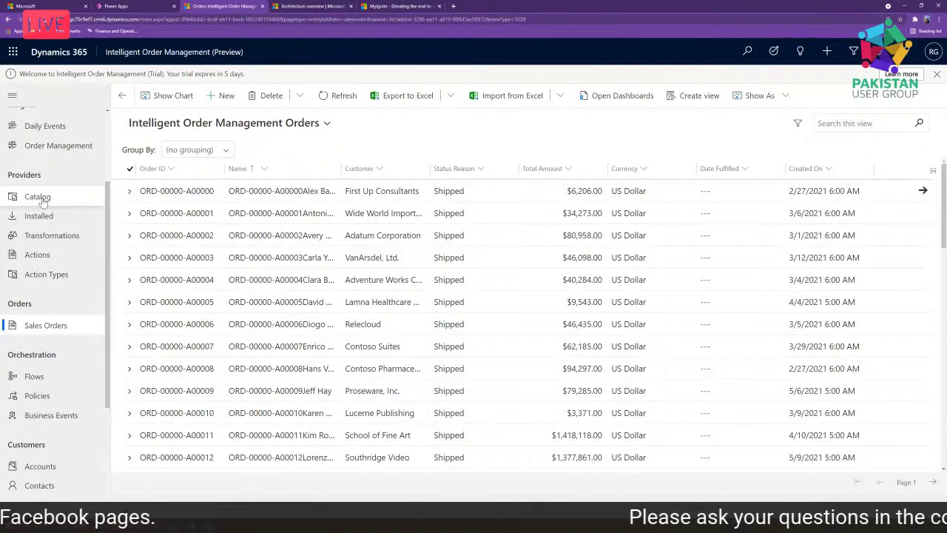
click(42, 201)
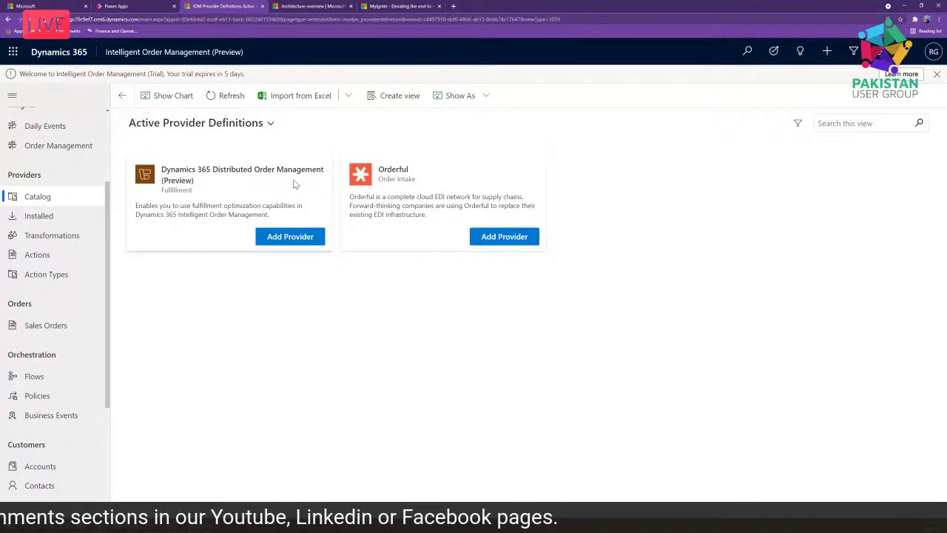
click(518, 238)
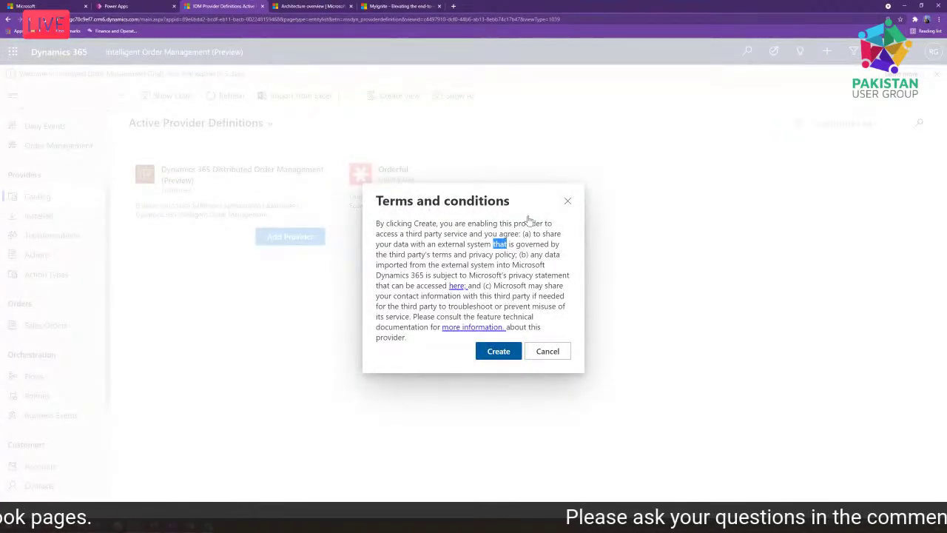
click(567, 200)
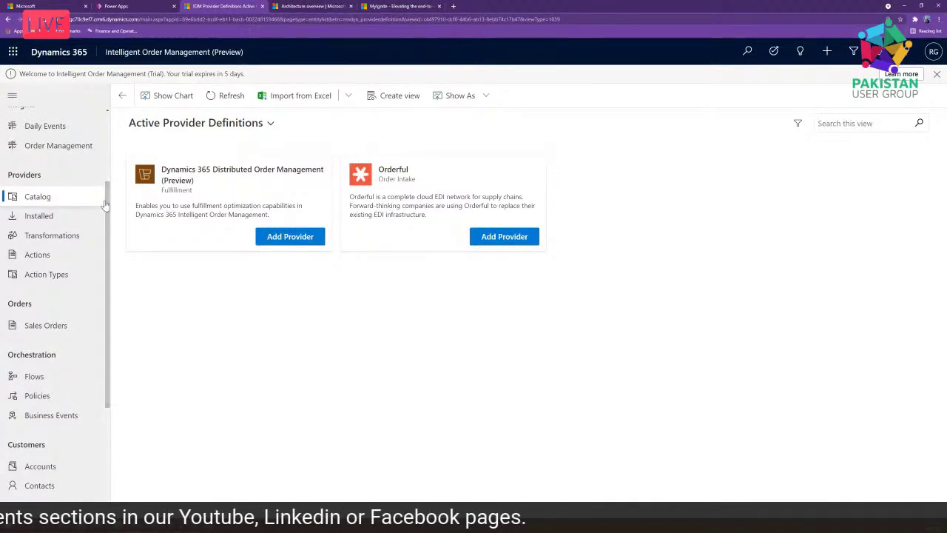
- Open the Orderful provider record to review its overview details and connections
scroll(100, 188, up, 1)
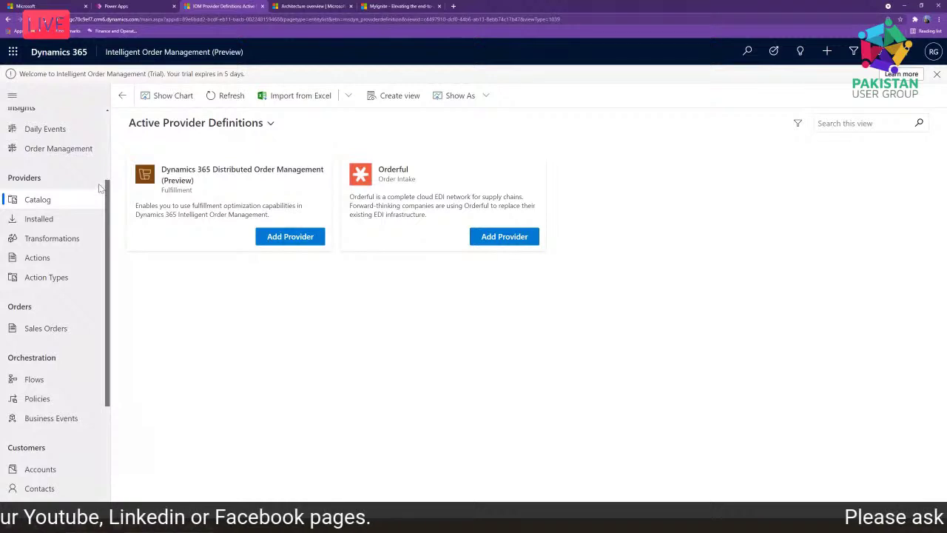
scroll(102, 190, up, 1)
scroll(109, 190, up, 1)
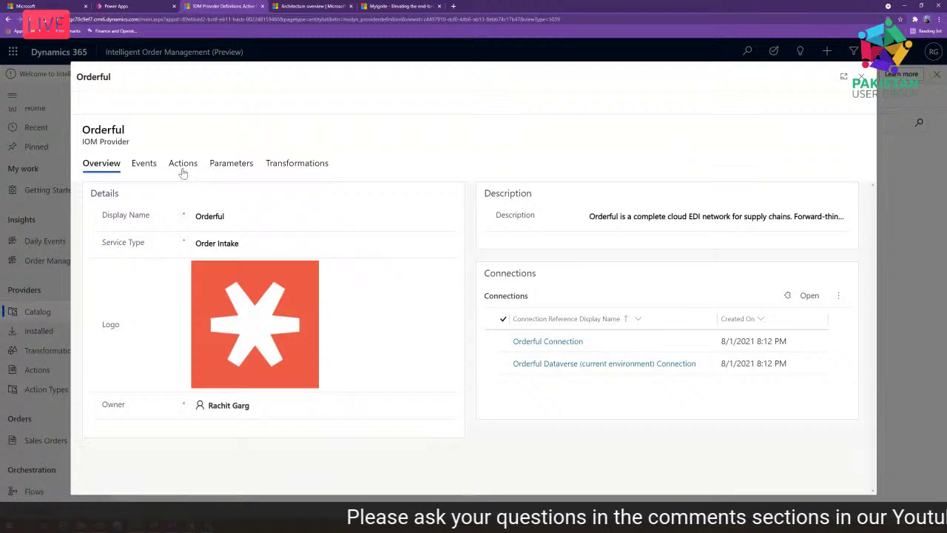
- View the Orderful provider's global and provider events, and close the record to return to the provider catalog
click(143, 157)
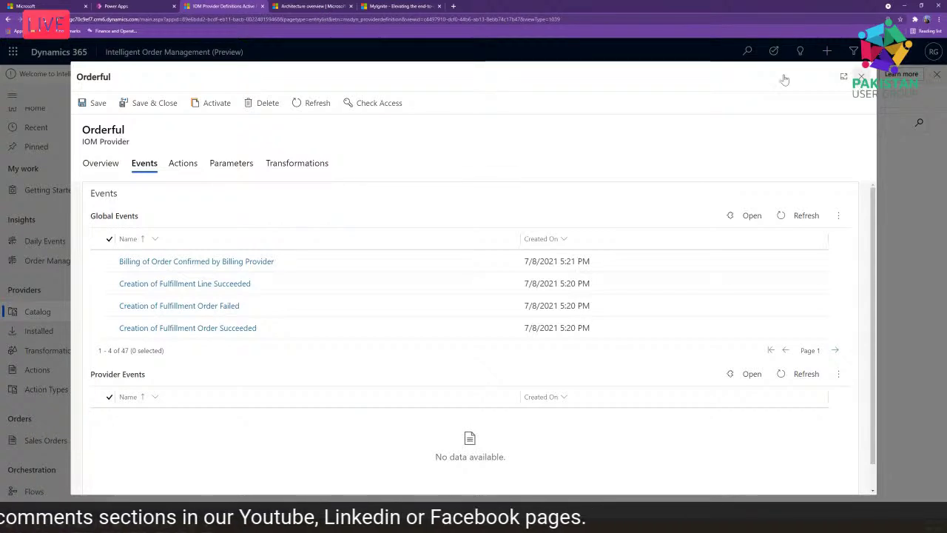
key(Escape)
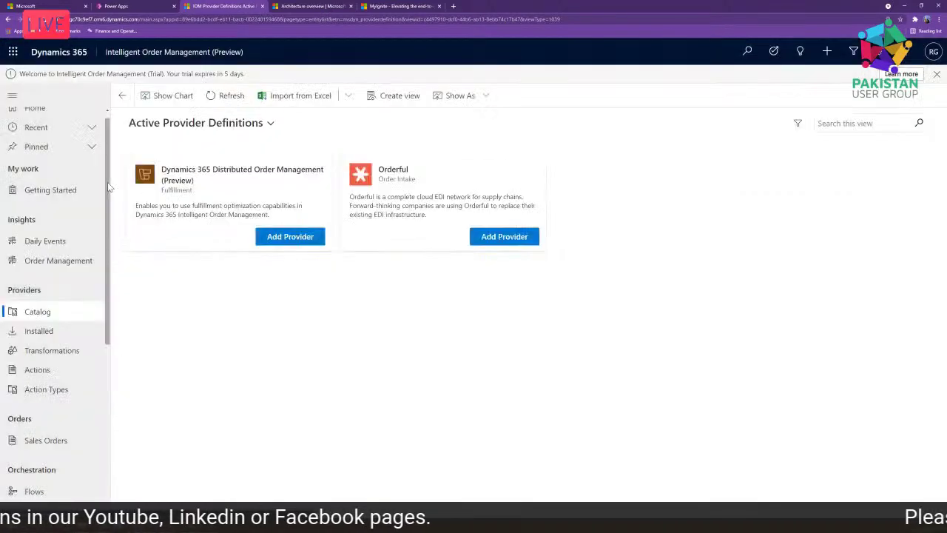
- Review the Architecture overview documentation and the Ignite session page about elevating the end-to-end customer experience, and return to the provider definitions page
click(316, 5)
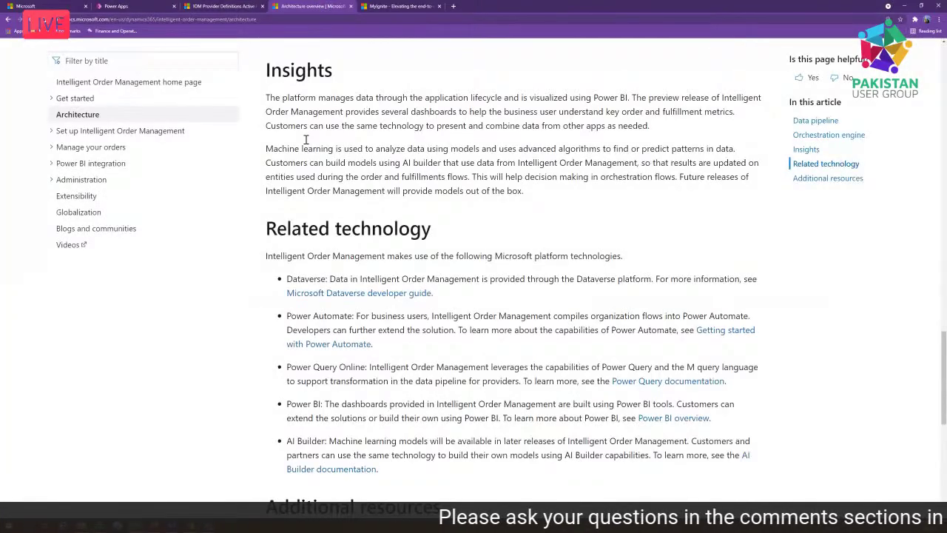
scroll(434, 234, up, 1)
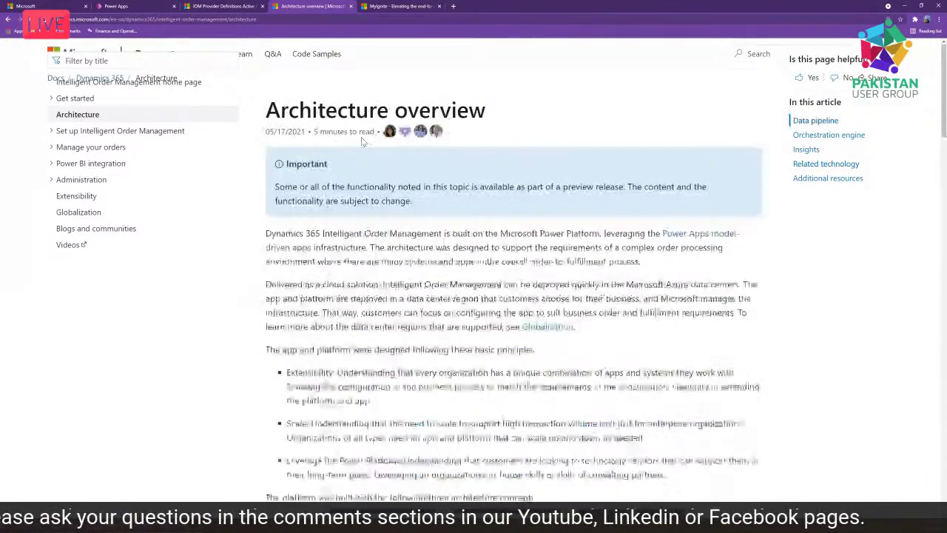
click(395, 7)
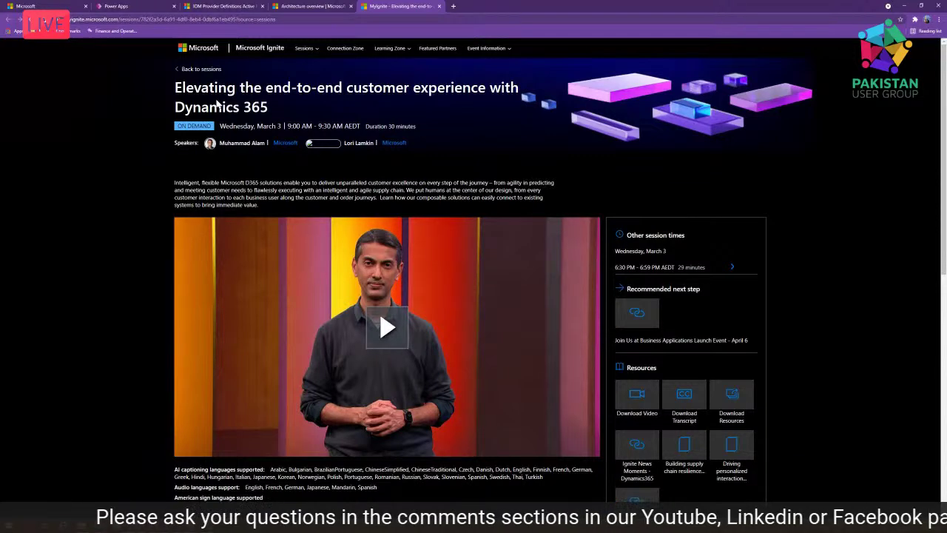
scroll(216, 103, down, 3)
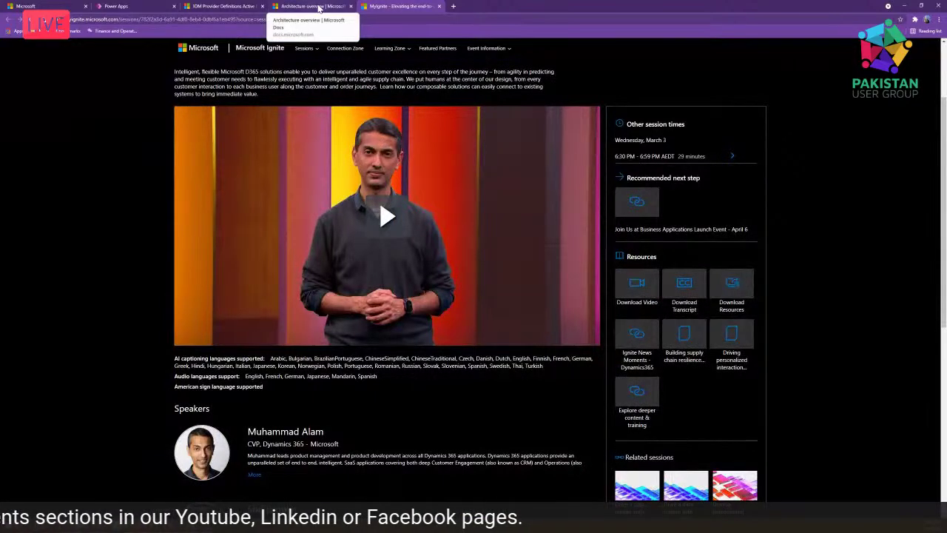
click(207, 7)
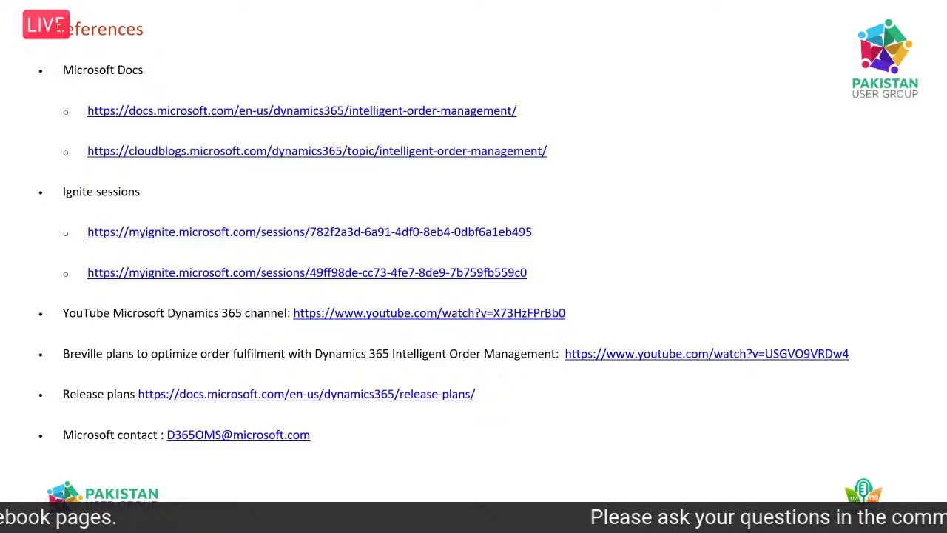
key(Right)
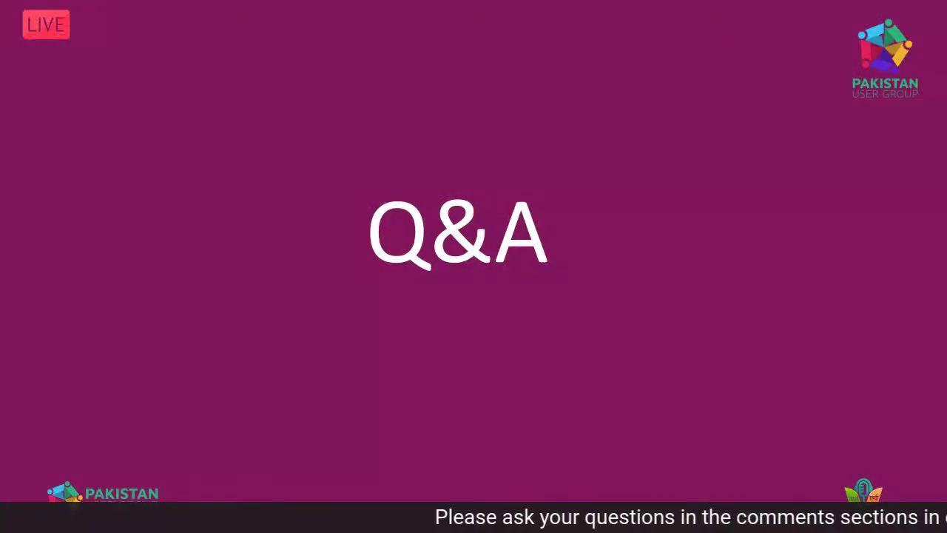
key(Right)
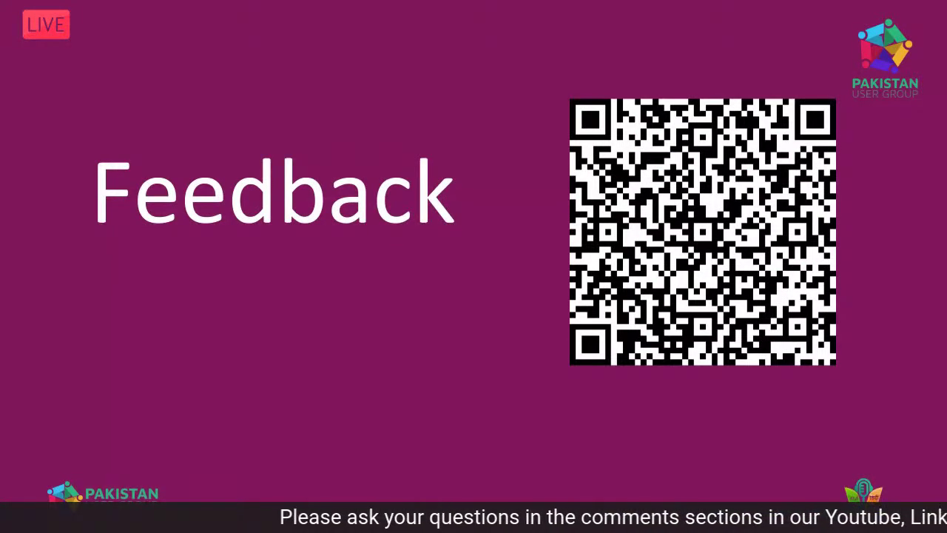
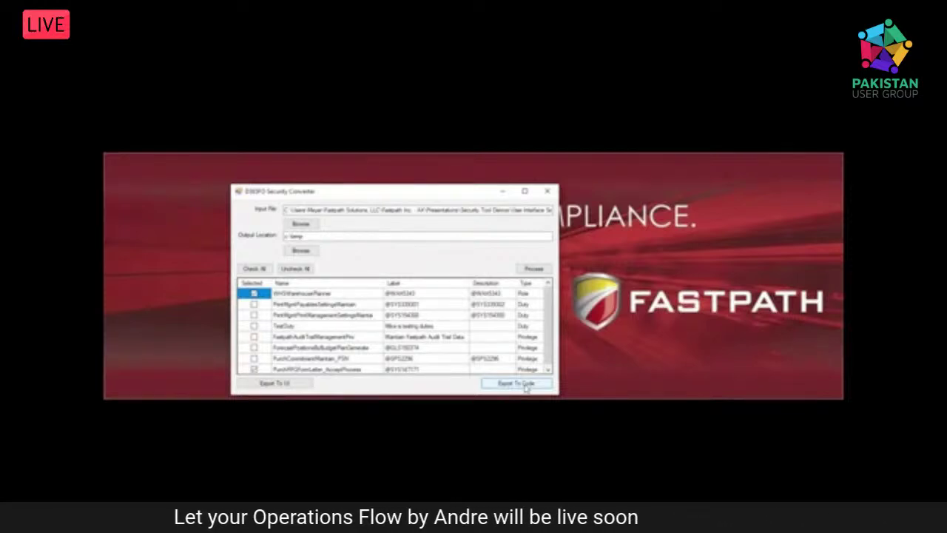
- Minimize the D365FO Security Converter and move the D365FO Security Test Workspace window fully into view
click(499, 193)
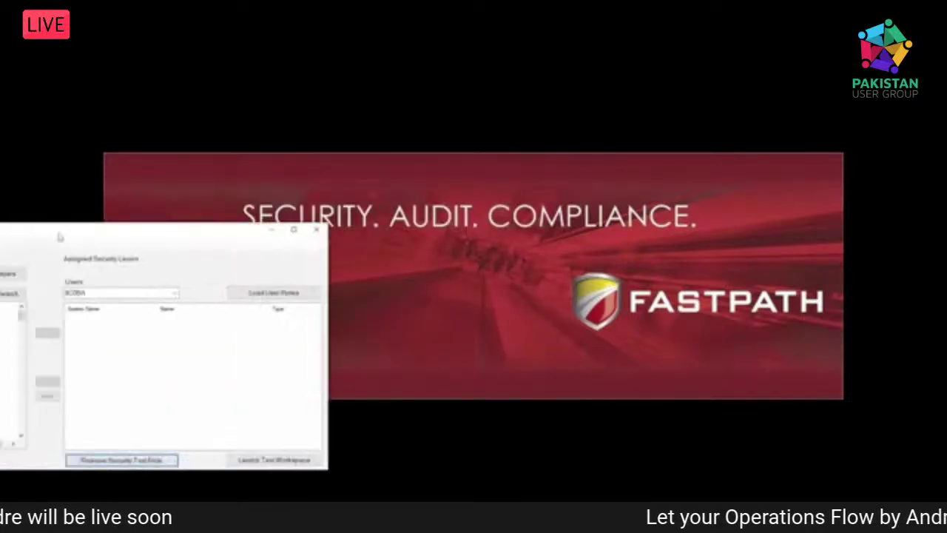
drag(1, 237, 391, 170)
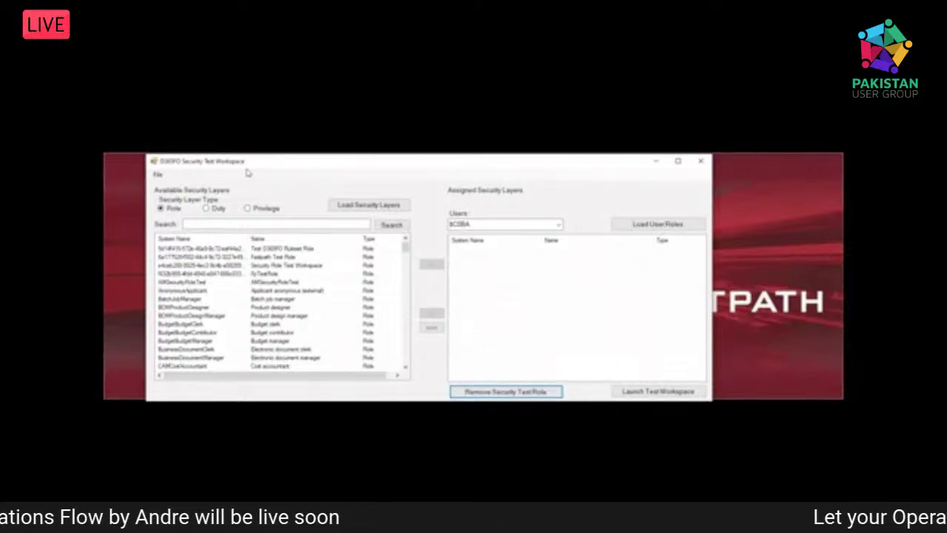
- Open the D365FO connection settings, review the available service operation endpoints, and close the settings without saving
click(158, 175)
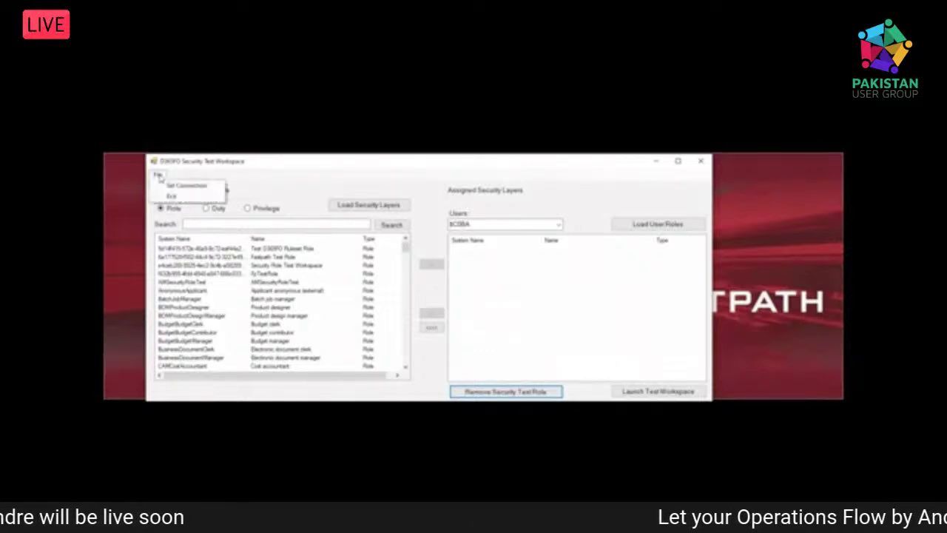
click(176, 186)
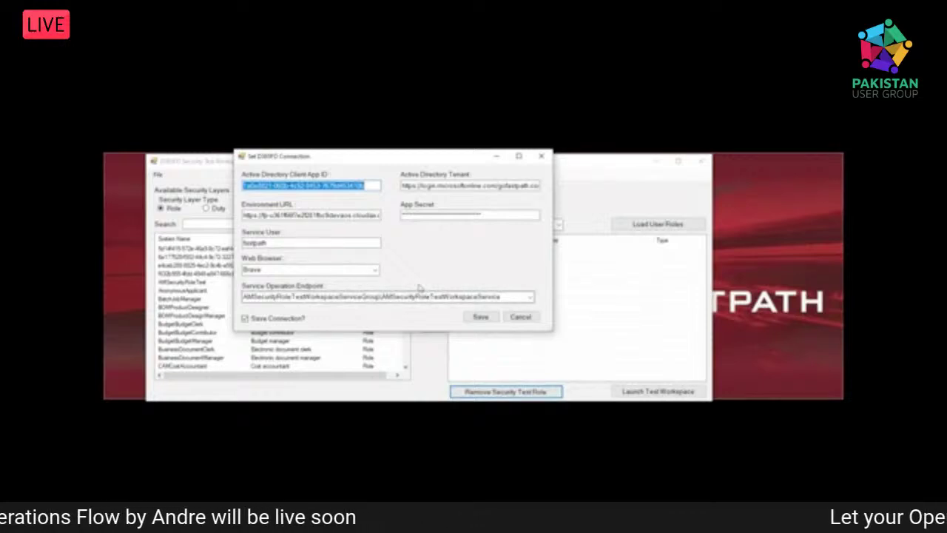
click(530, 296)
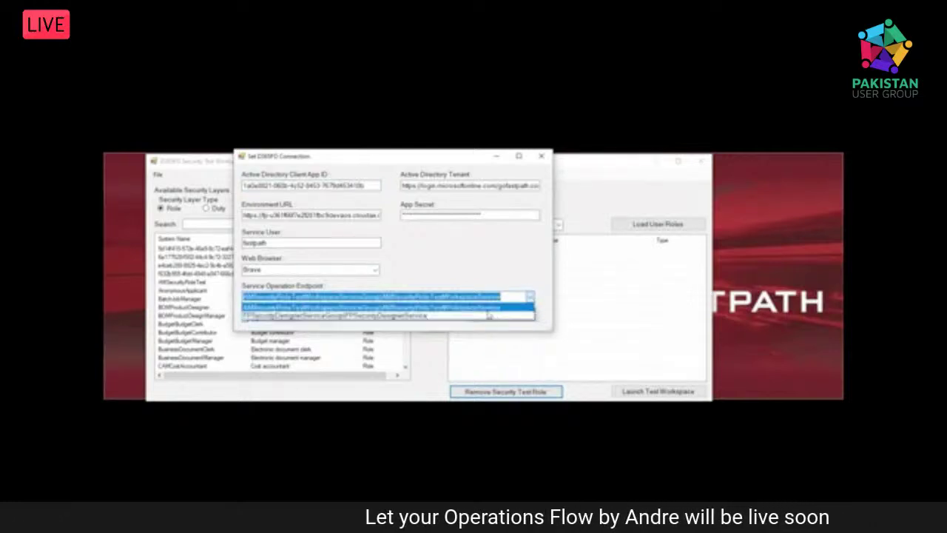
click(484, 270)
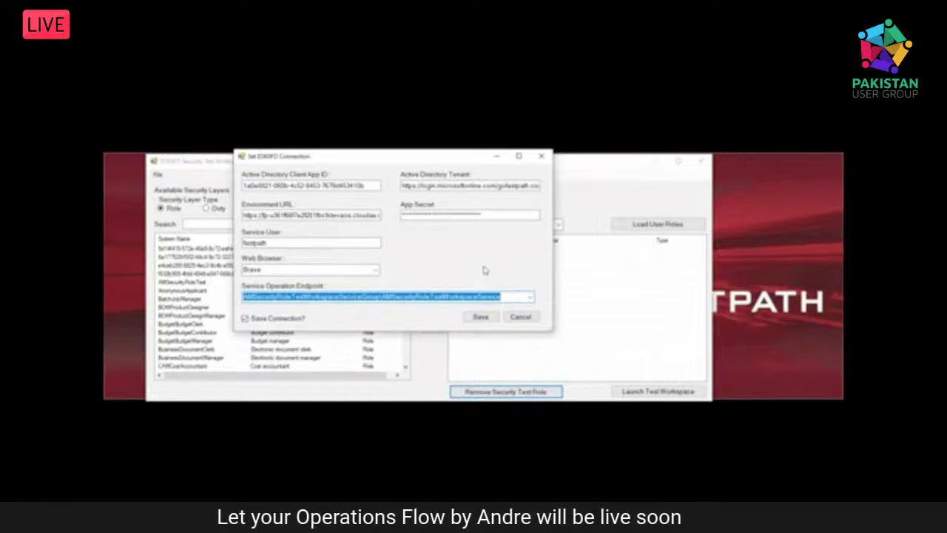
click(541, 156)
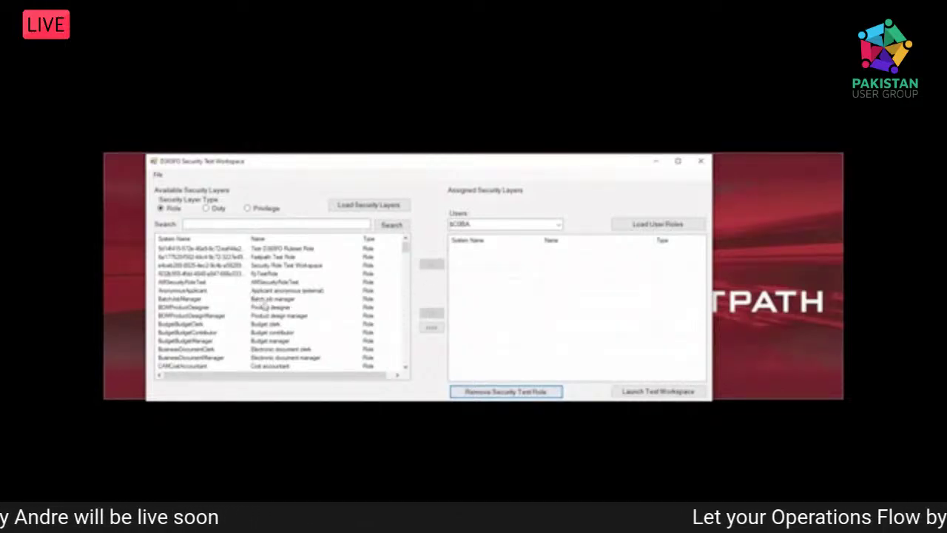
- Assign the Batch job manager role, load the duty layers, and assign the Maintain Absorption Costs duty
click(267, 299)
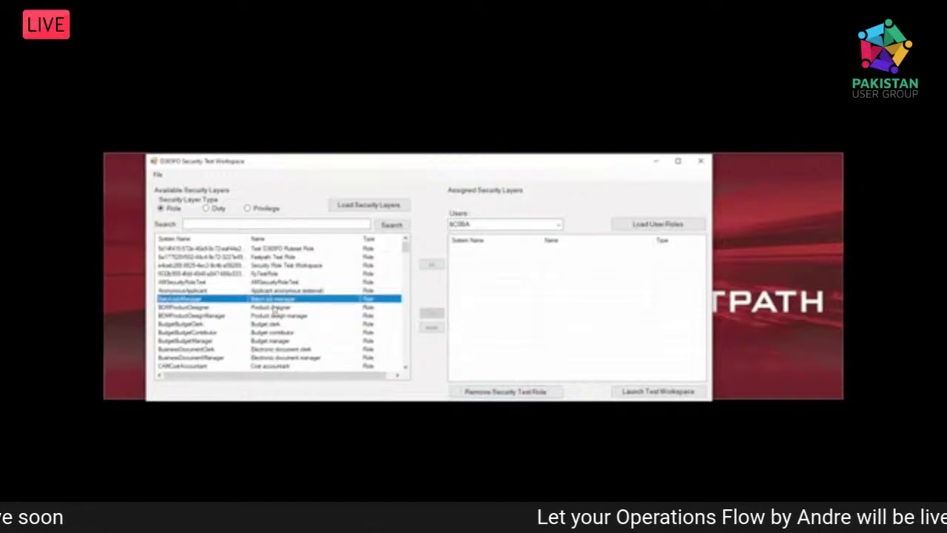
double_click(270, 298)
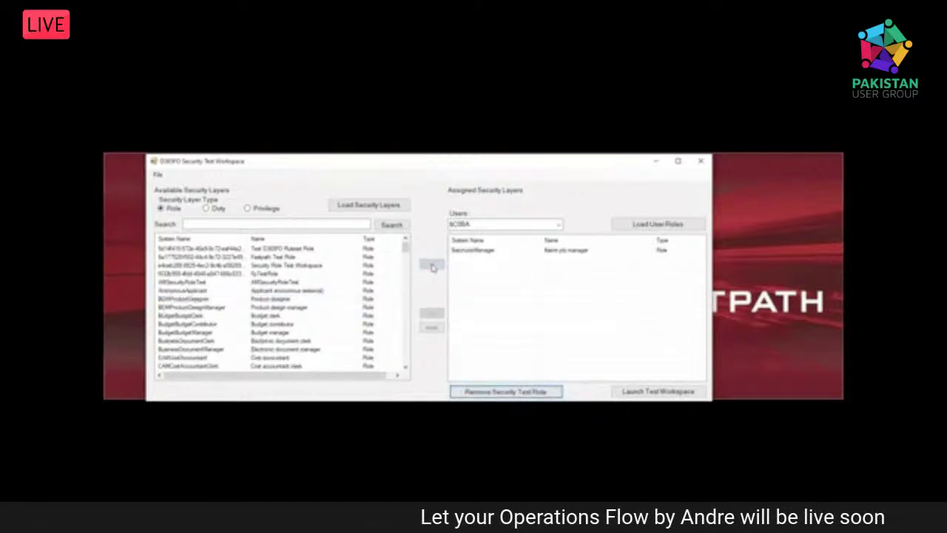
click(206, 209)
click(358, 207)
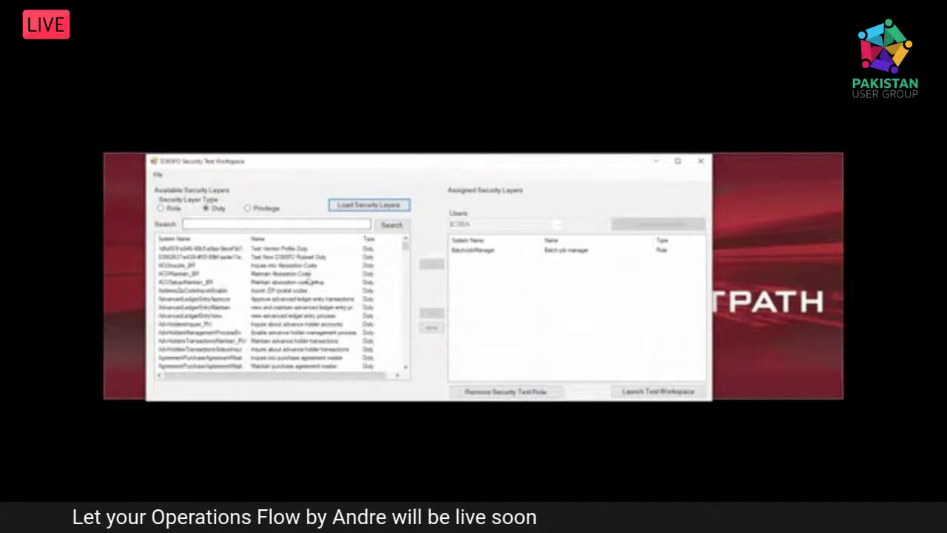
double_click(307, 274)
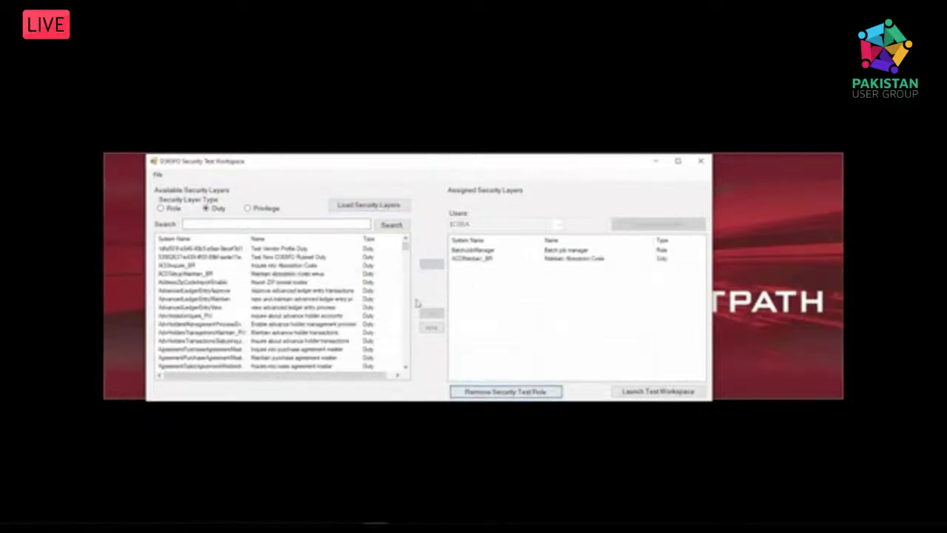
- Load the privilege layers and assign the View abbreviations privilege
click(247, 208)
click(351, 206)
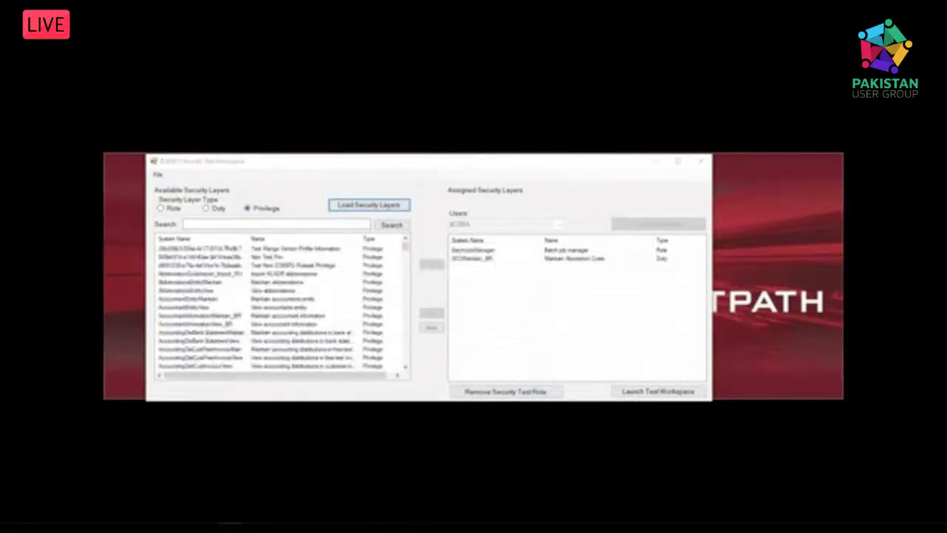
click(294, 291)
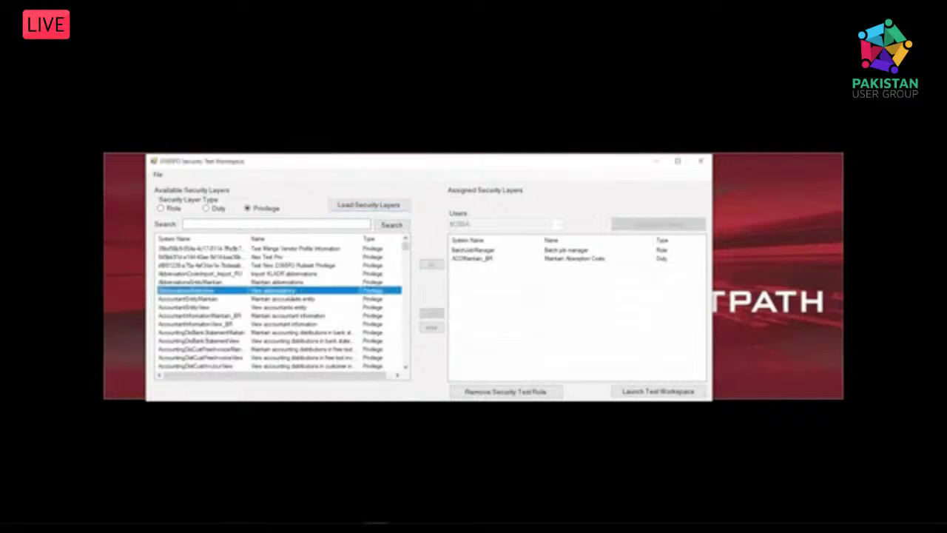
click(431, 267)
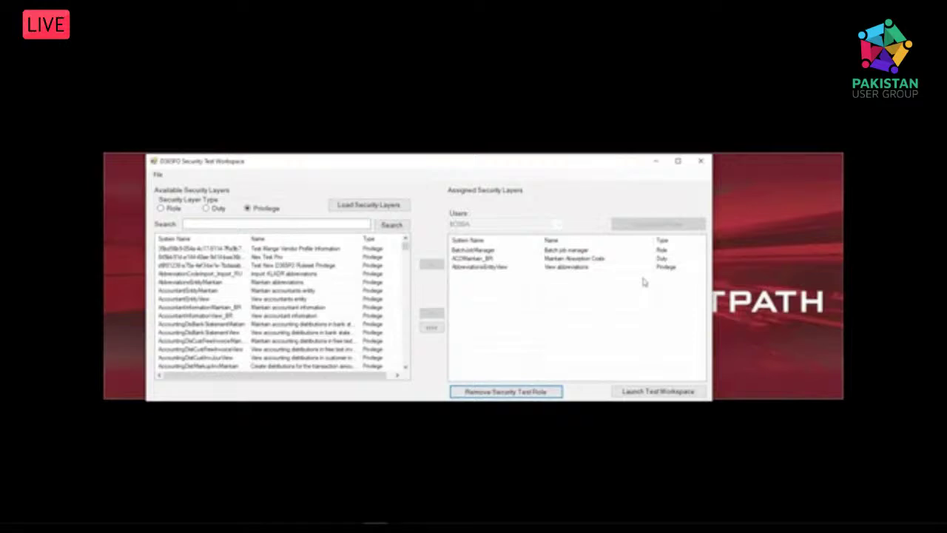
- Launch the test workspace, close the extra browser tab, and expand the modules available to the test account
click(655, 393)
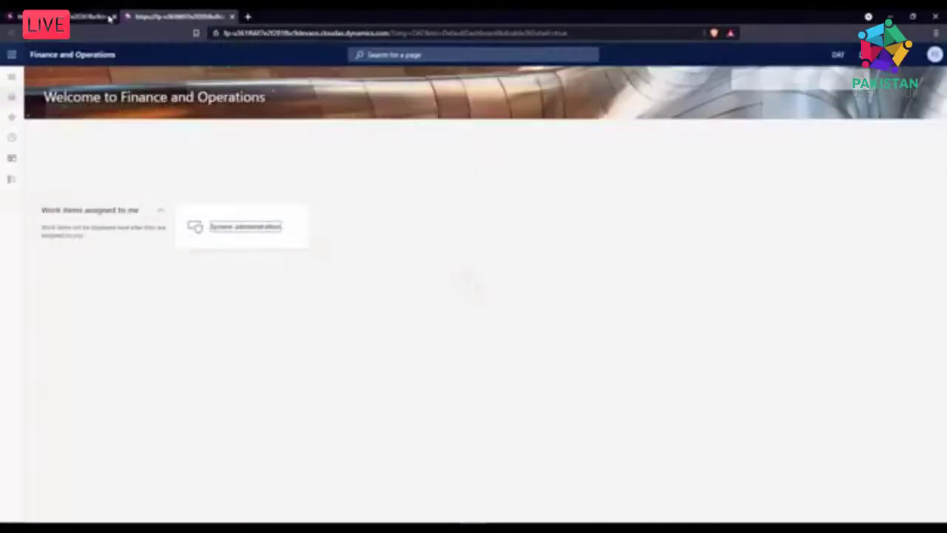
click(113, 16)
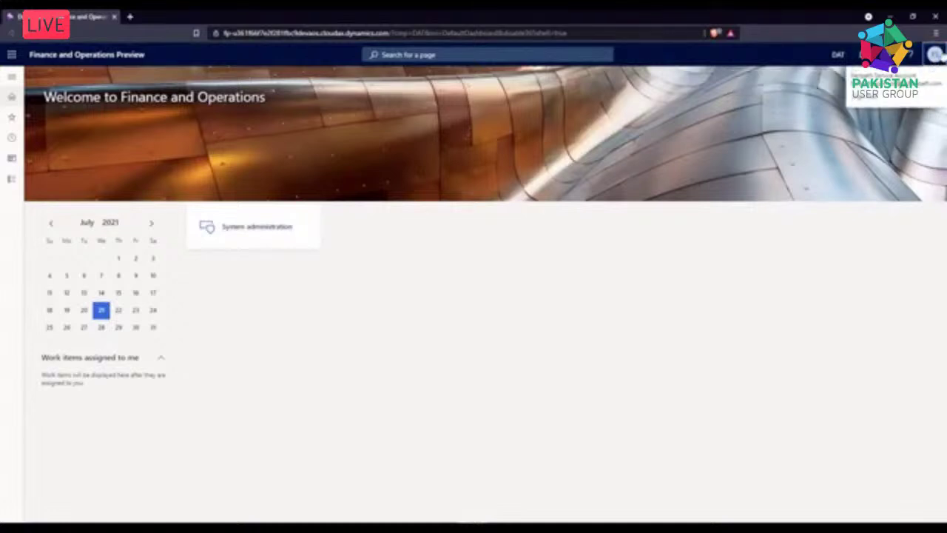
click(12, 77)
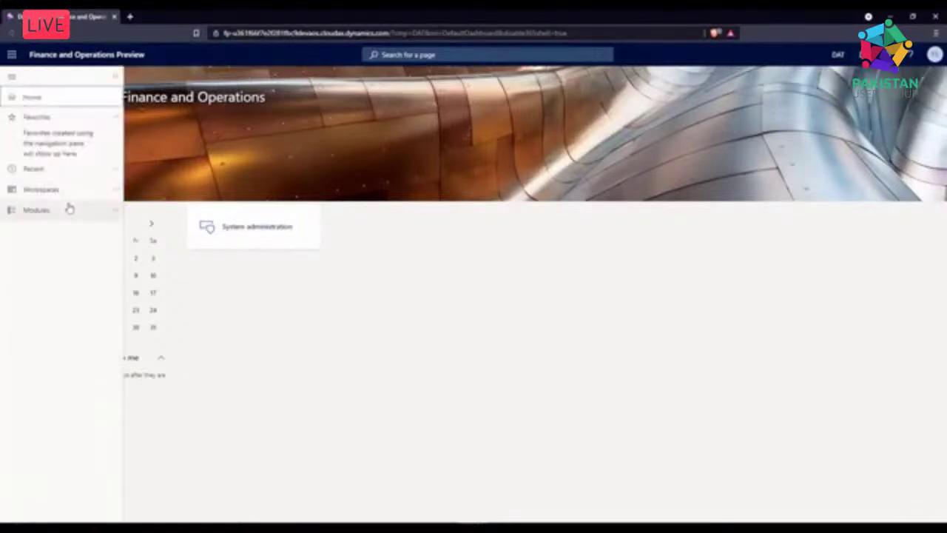
click(69, 209)
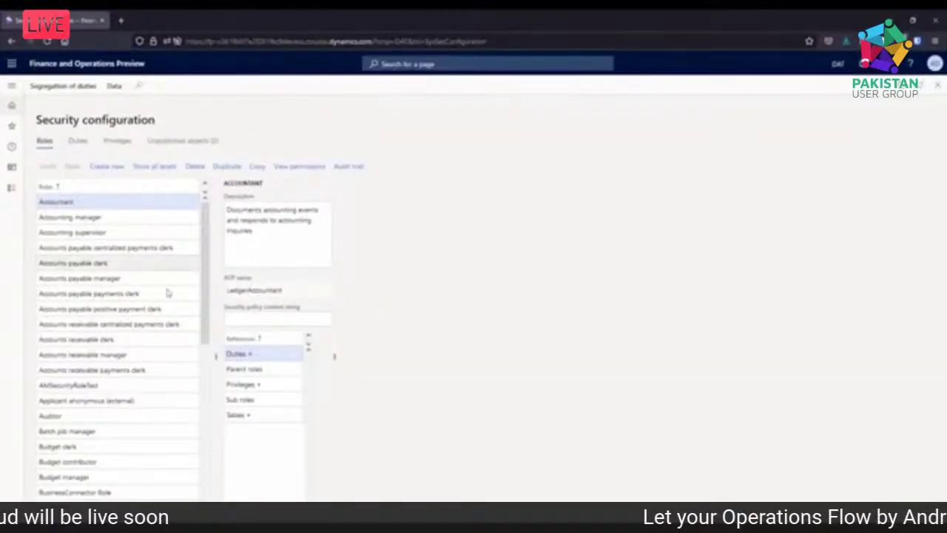
- Inspect the sub roles, duties and privileges of the Security Role Test Workspace role in Security configuration
scroll(153, 310, down, 15)
scroll(142, 319, down, 20)
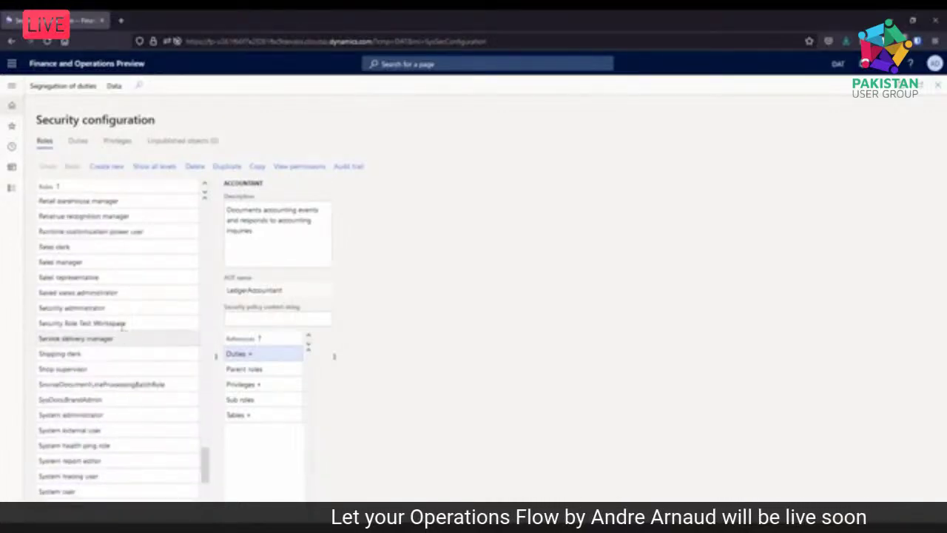
click(89, 323)
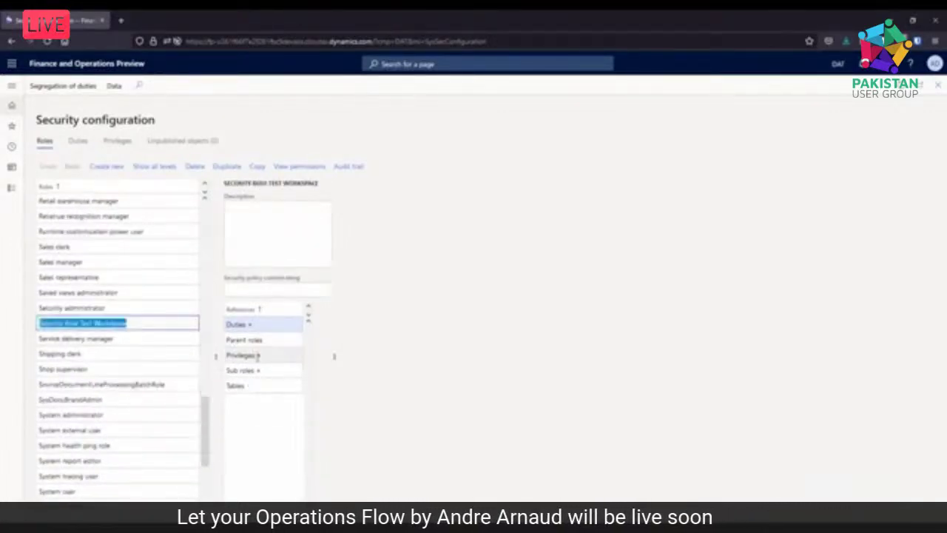
click(265, 369)
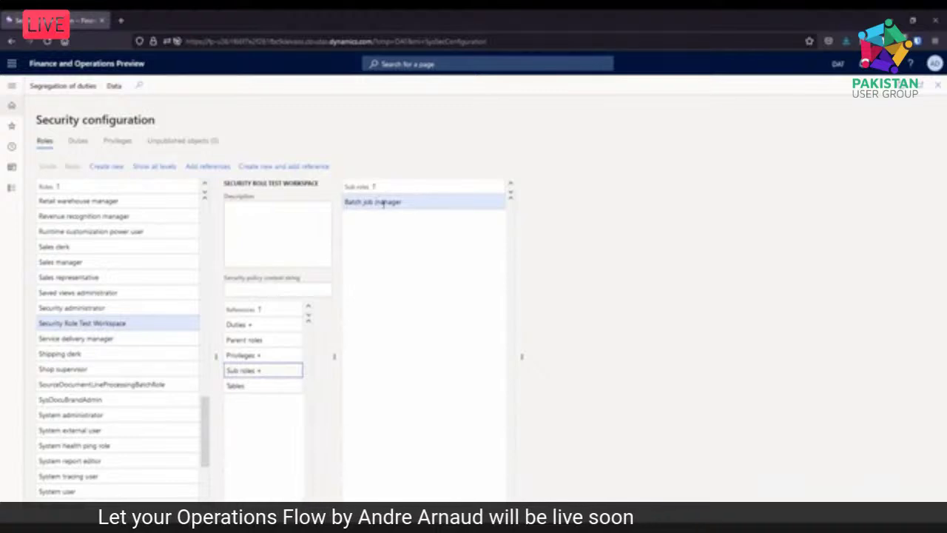
click(267, 327)
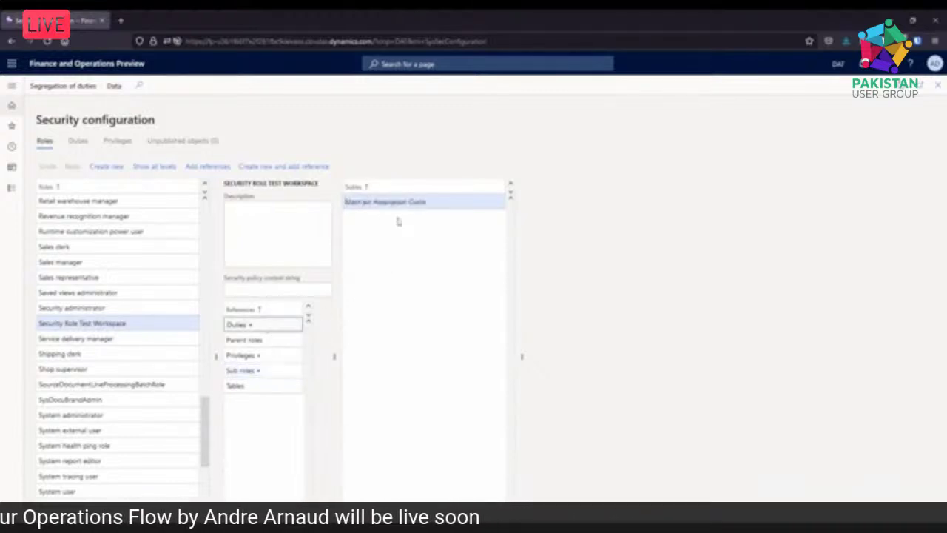
click(242, 355)
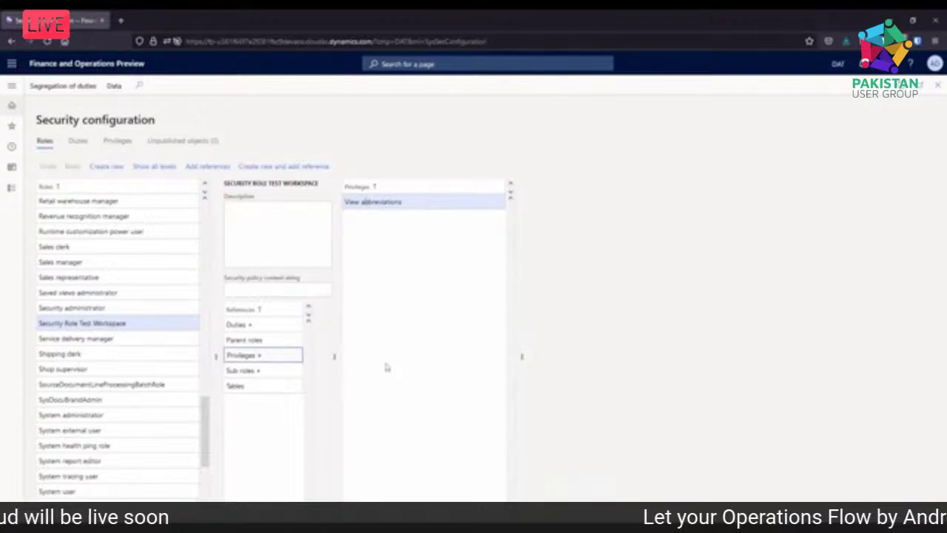
- Open the Users list and inspect the roles assigned to the Fastpath Service Account, including Security Role Test Workspace
click(15, 100)
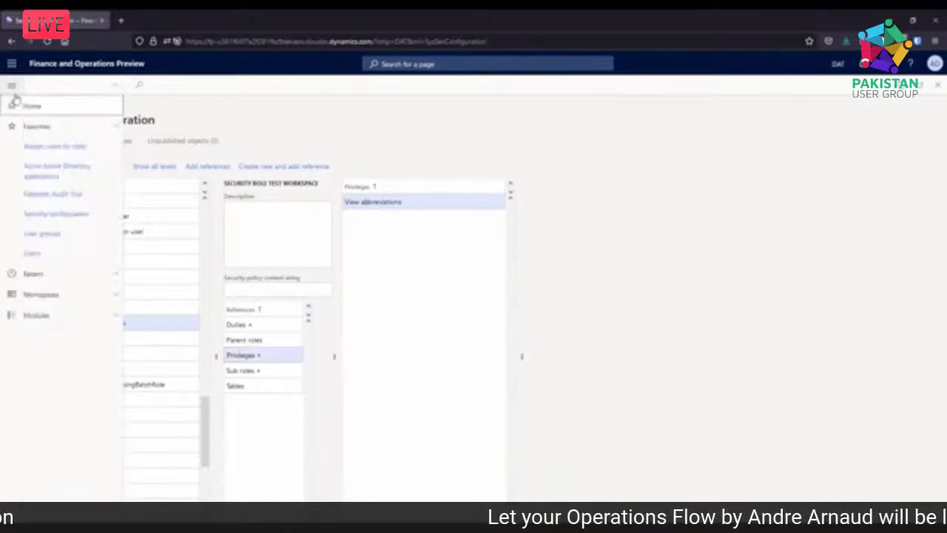
click(42, 248)
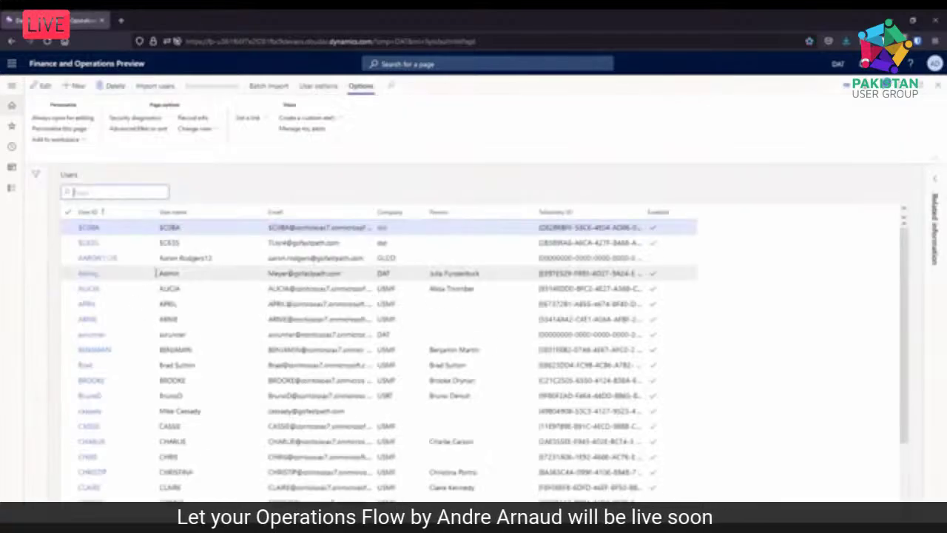
scroll(96, 340, down, 5)
scroll(89, 340, up, 2)
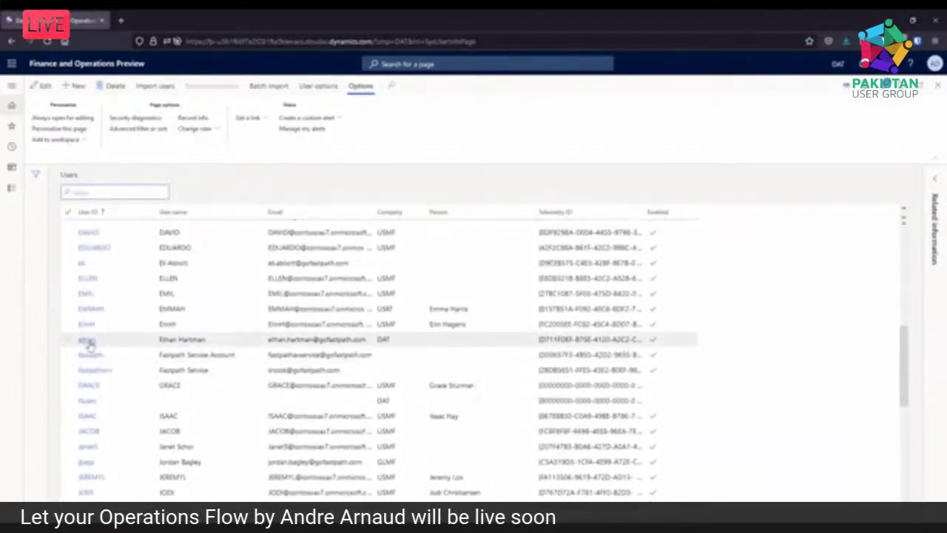
click(89, 355)
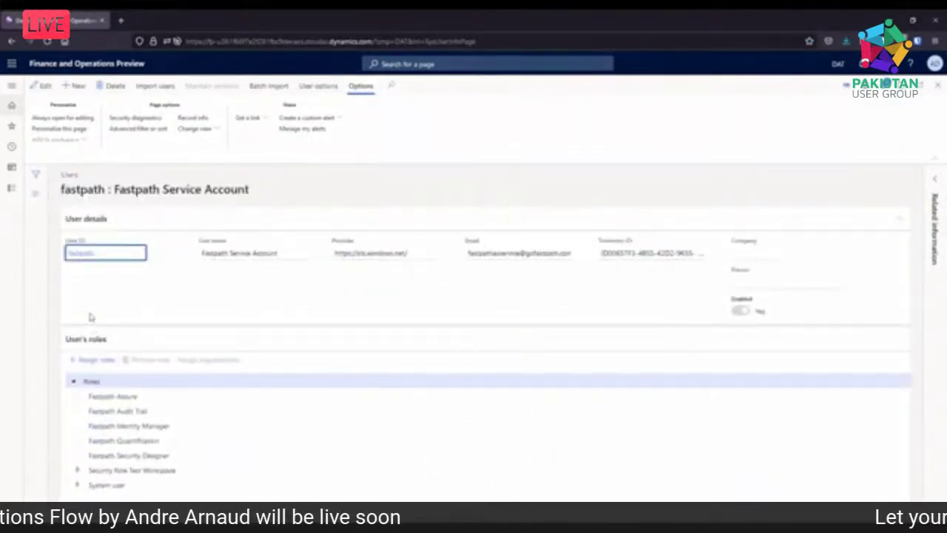
click(78, 471)
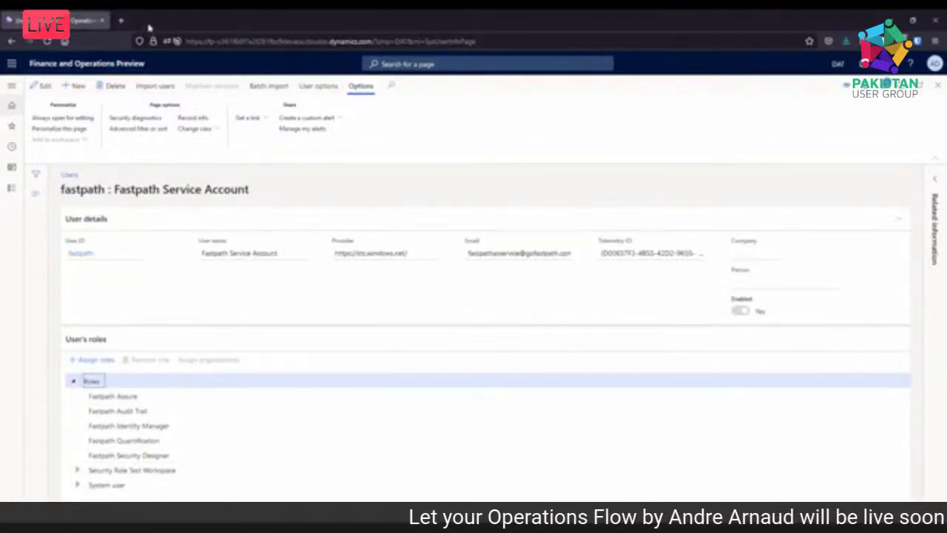
- Return to the Security Test Workspace, load the role layers, and load the assigned roles of the first user listed after Admin
key(super+Down)
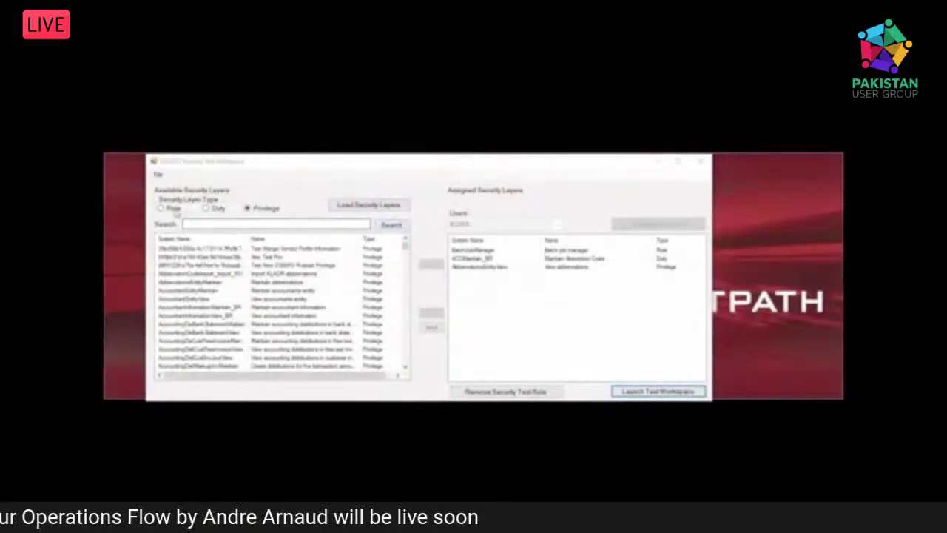
click(173, 209)
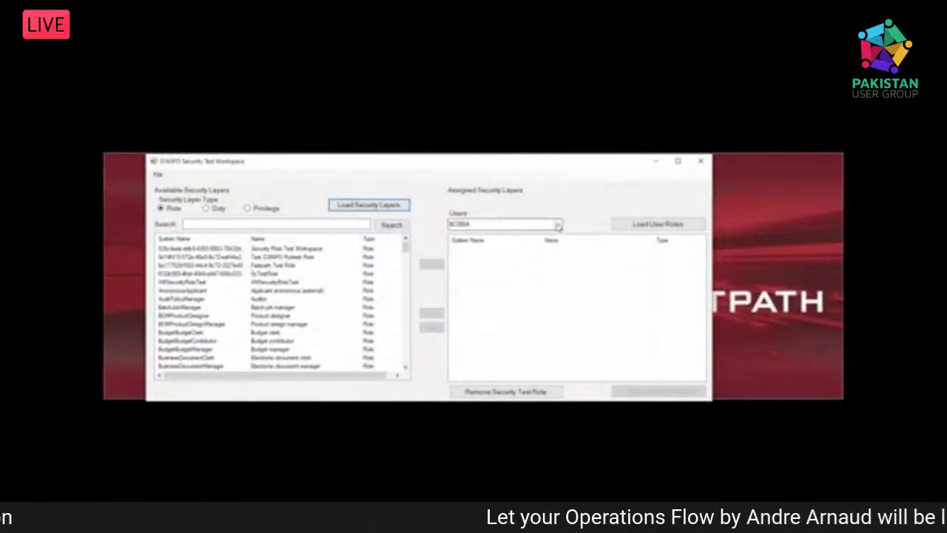
click(558, 224)
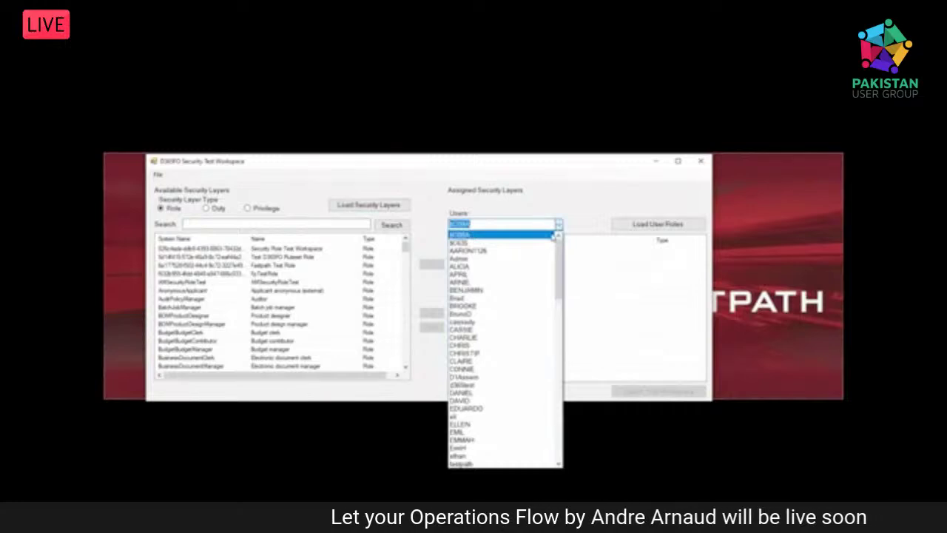
click(516, 267)
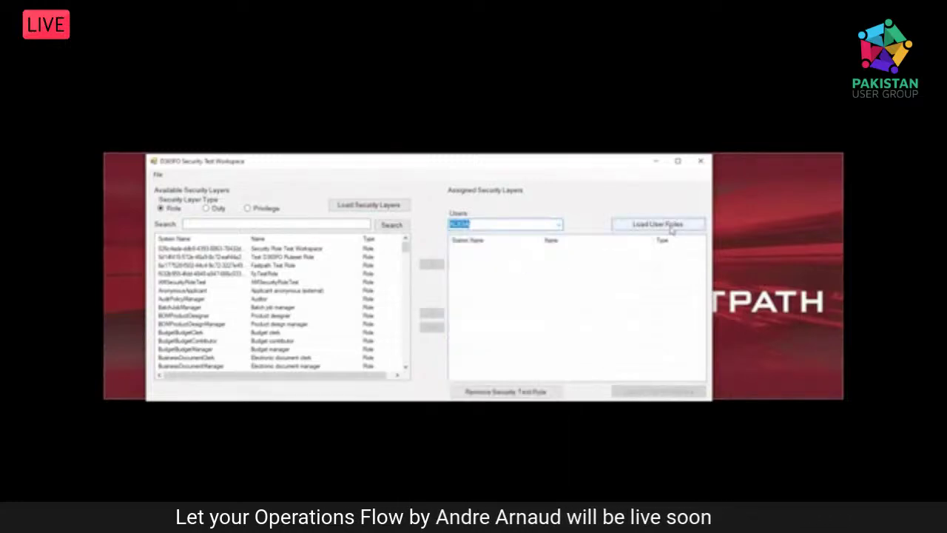
click(671, 229)
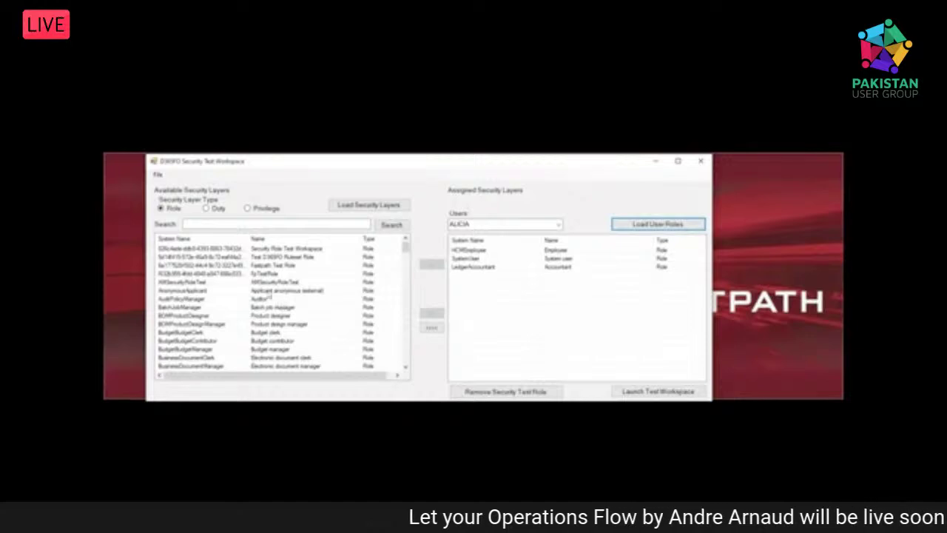
- Load the duty layers and assign the Import ZIP/postal codes duty alongside the loaded user roles
click(216, 209)
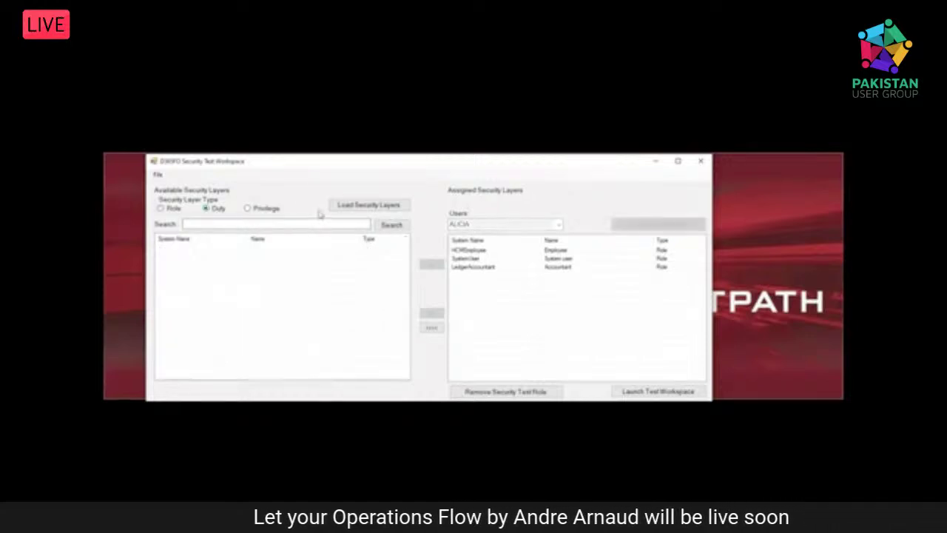
click(364, 205)
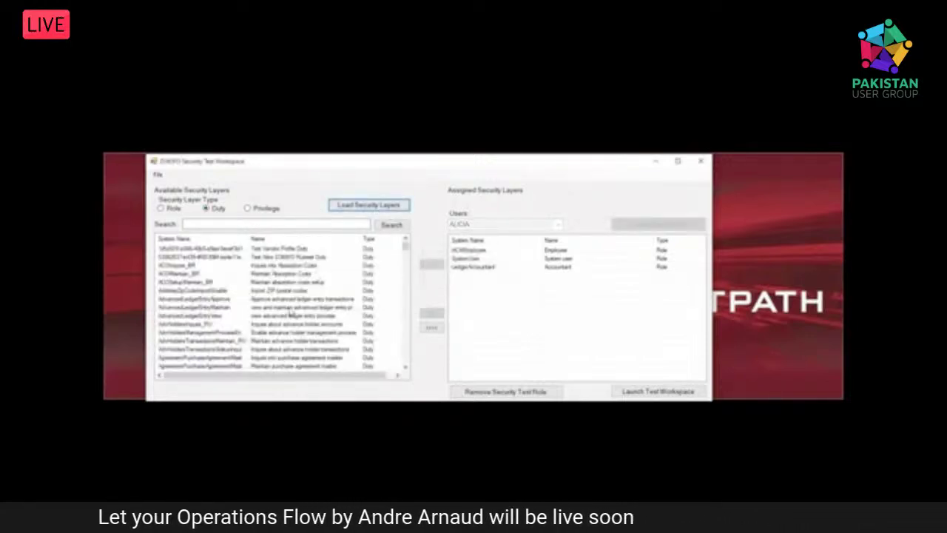
click(290, 290)
click(432, 265)
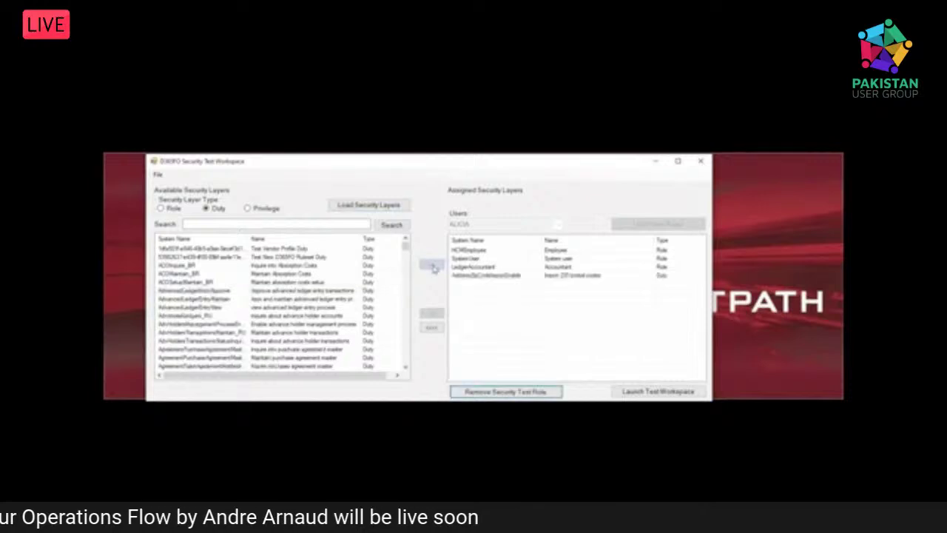
- Load the privilege layers and assign the View accountants entity privilege
click(252, 209)
click(368, 204)
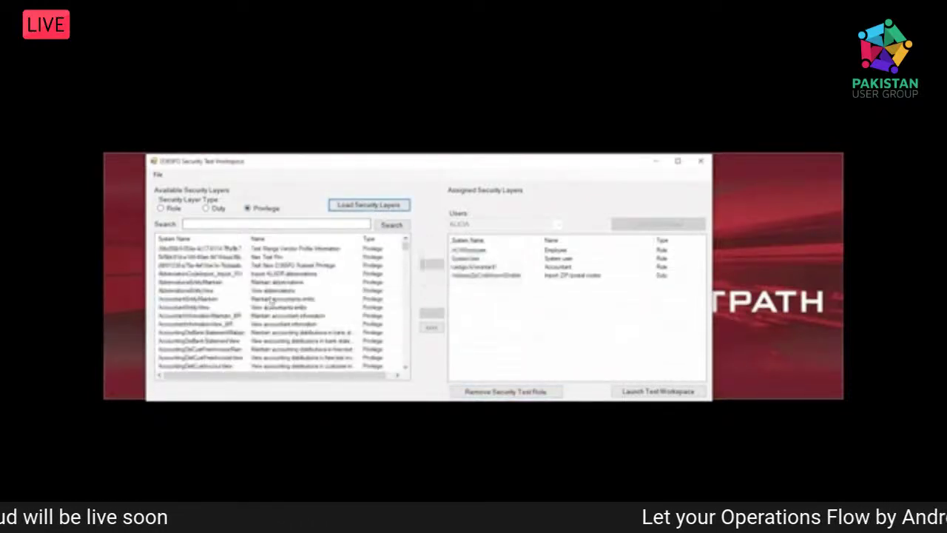
click(281, 307)
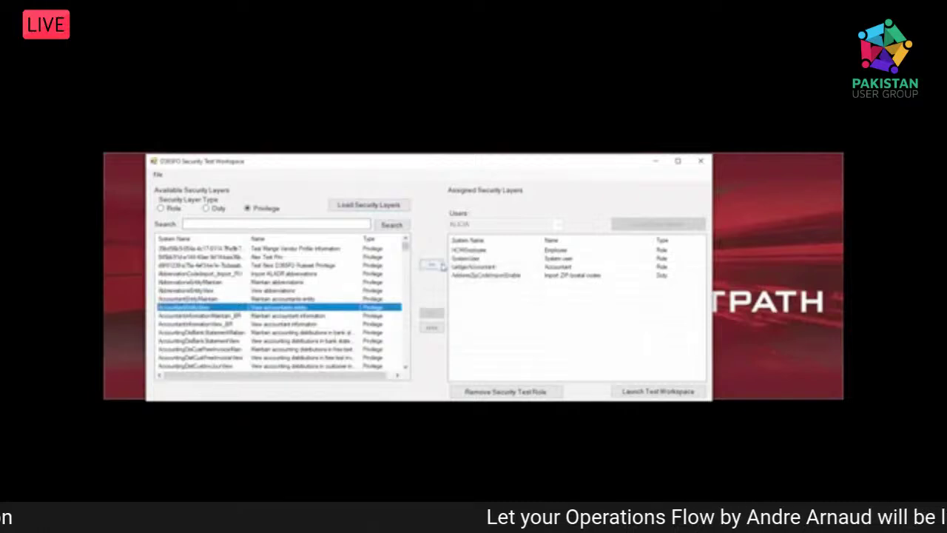
click(442, 265)
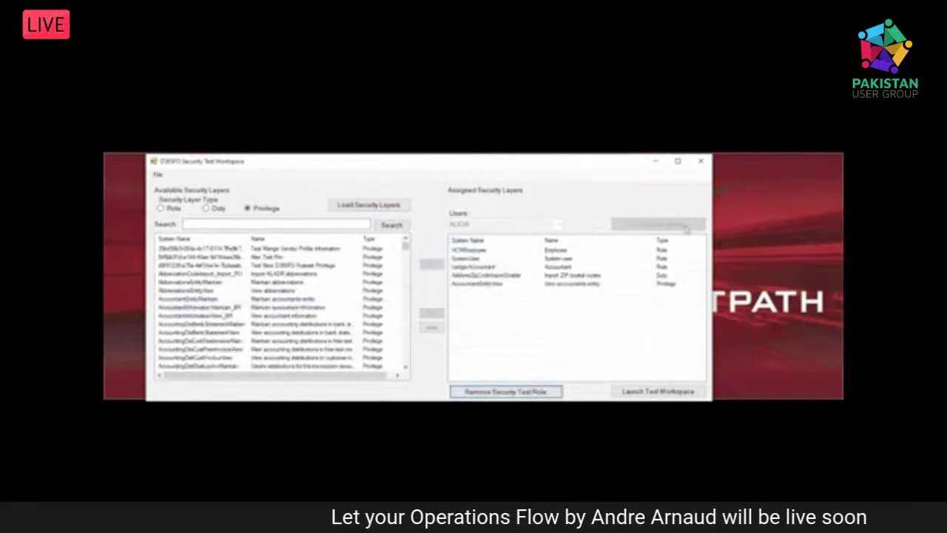
- Launch the test workspace with the assigned layers, close the extra browser tab, and close the test browser window
click(677, 392)
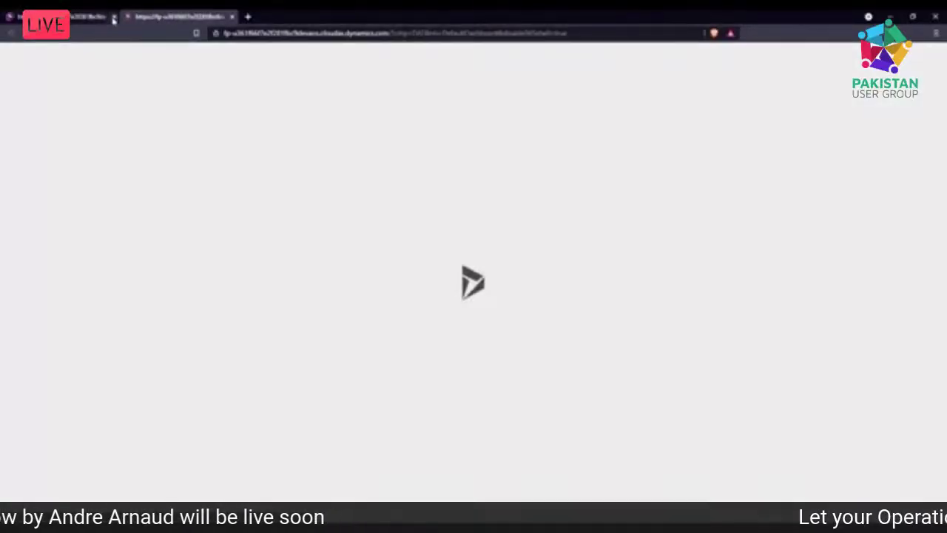
click(113, 16)
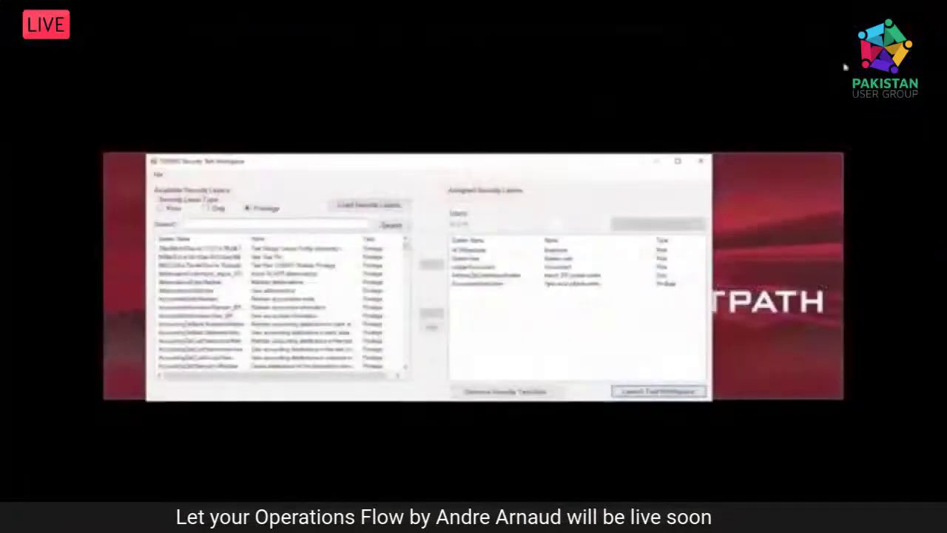
click(936, 21)
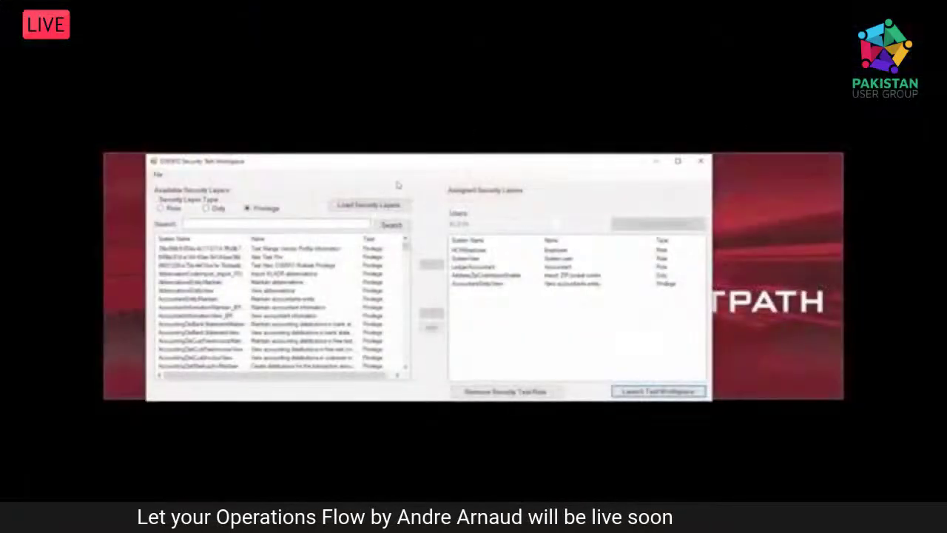
- Remove the security test role and minimize the Security Test Workspace window
click(522, 395)
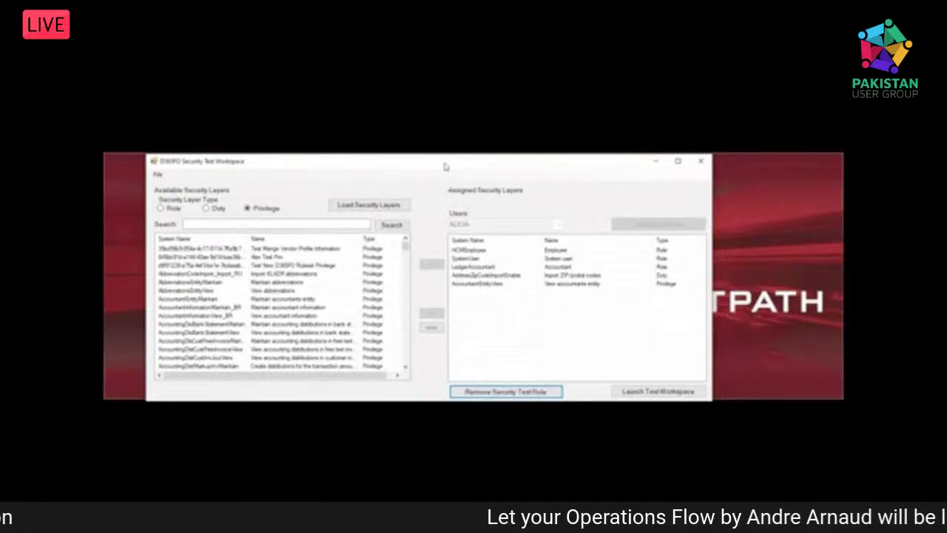
click(656, 161)
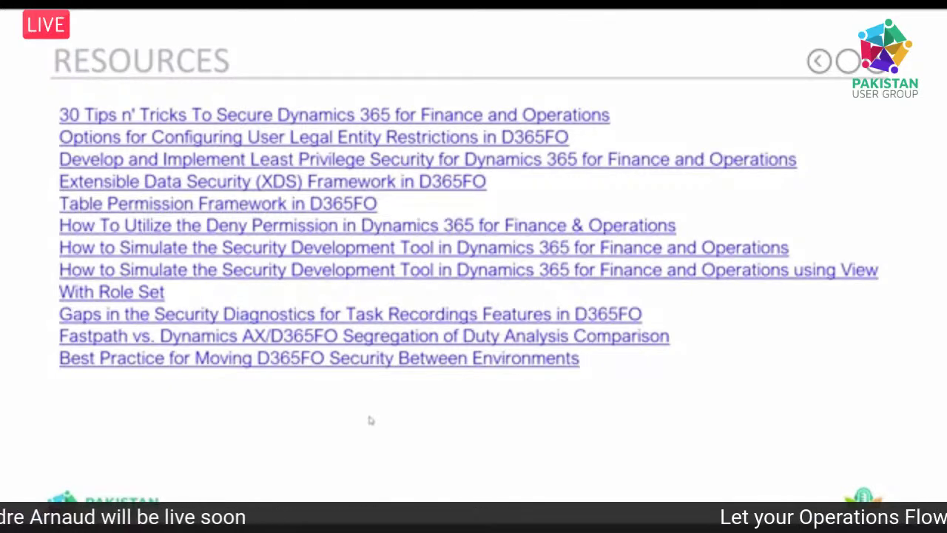
key(Right)
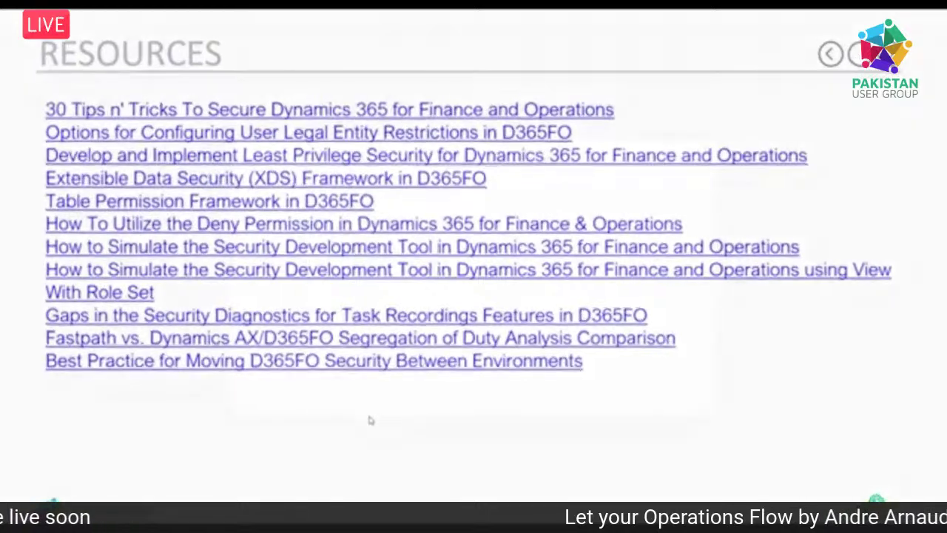
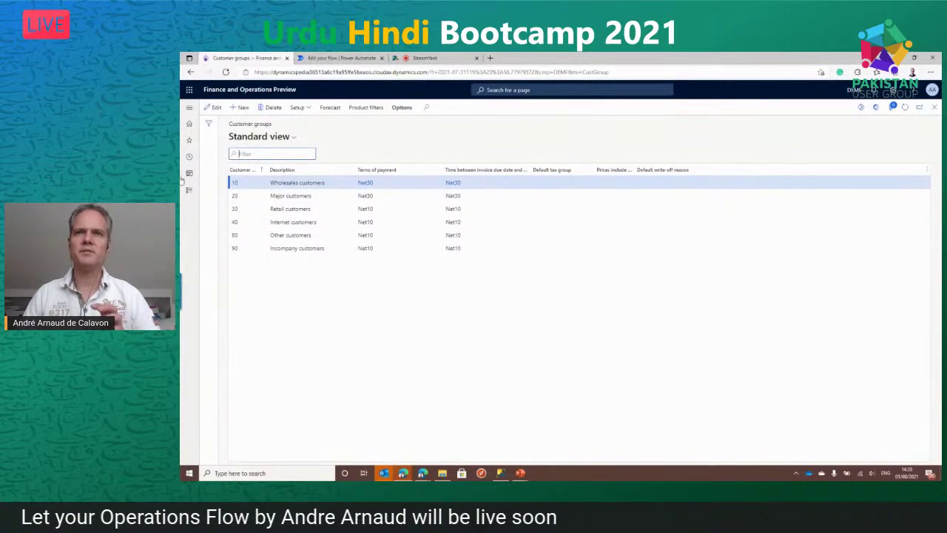
- Switch to the Power Automate browser page and load the flow.microsoft.com home page
click(313, 59)
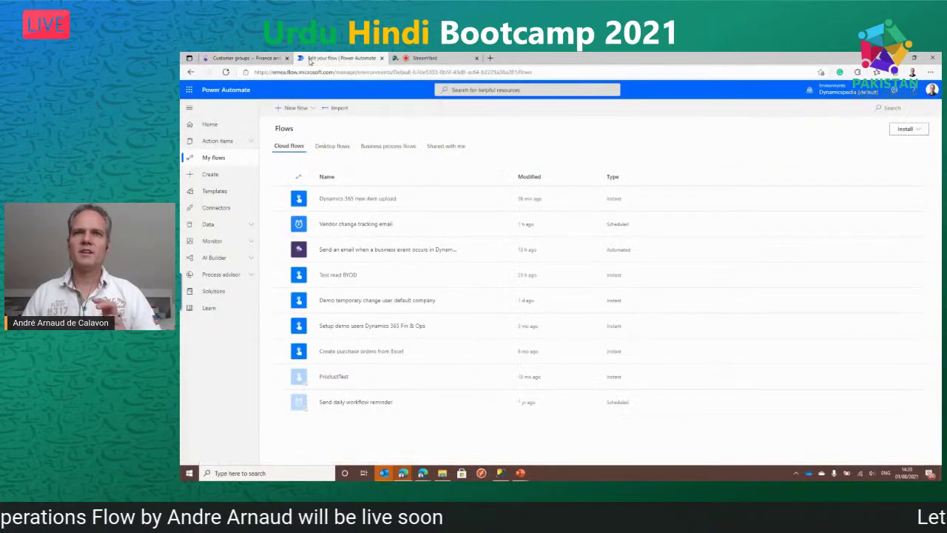
click(360, 73)
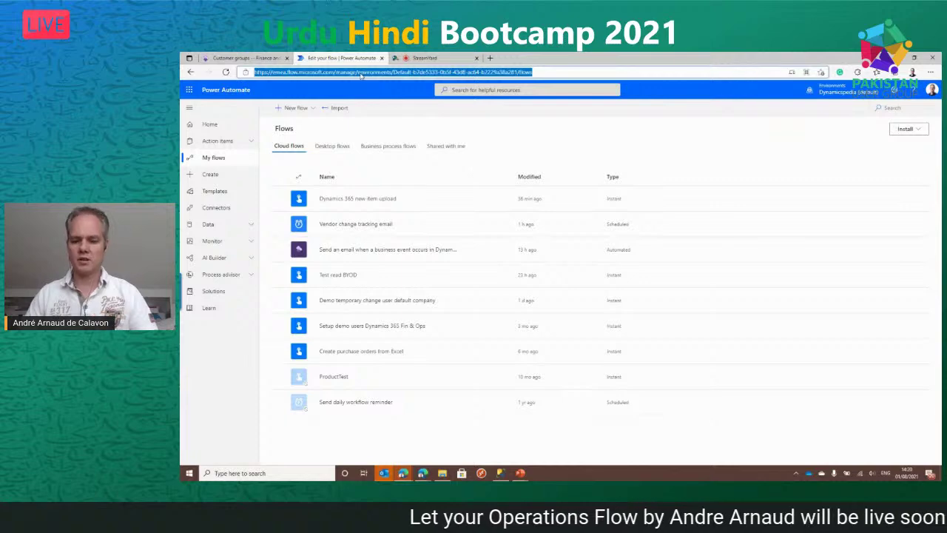
text(flow.microsoft)
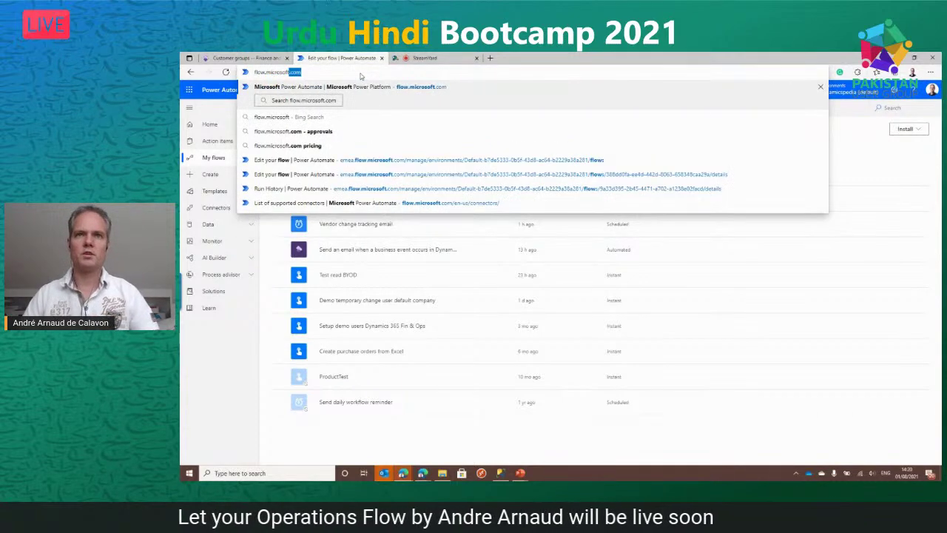
key(Return)
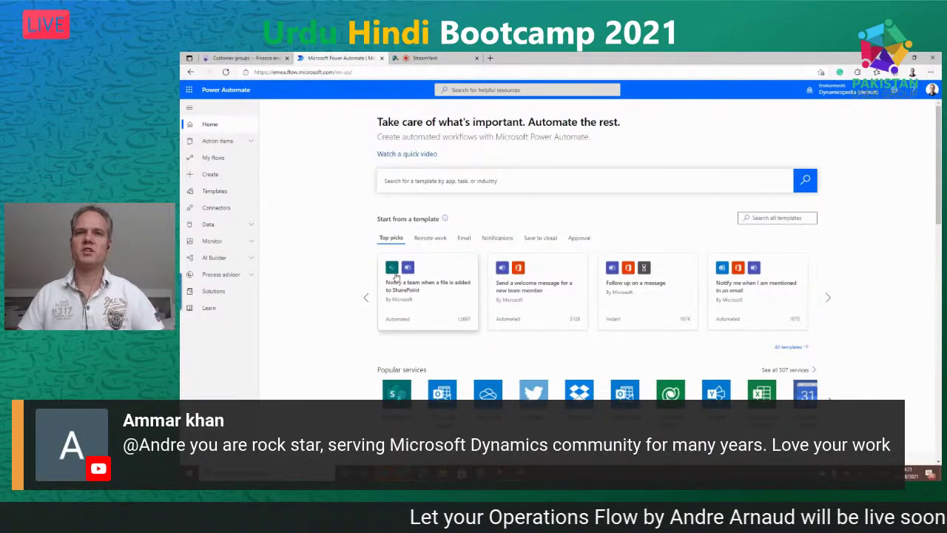
- Create a blank instant cloud flow that uses the Manually trigger a flow trigger, without entering a flow name
click(211, 178)
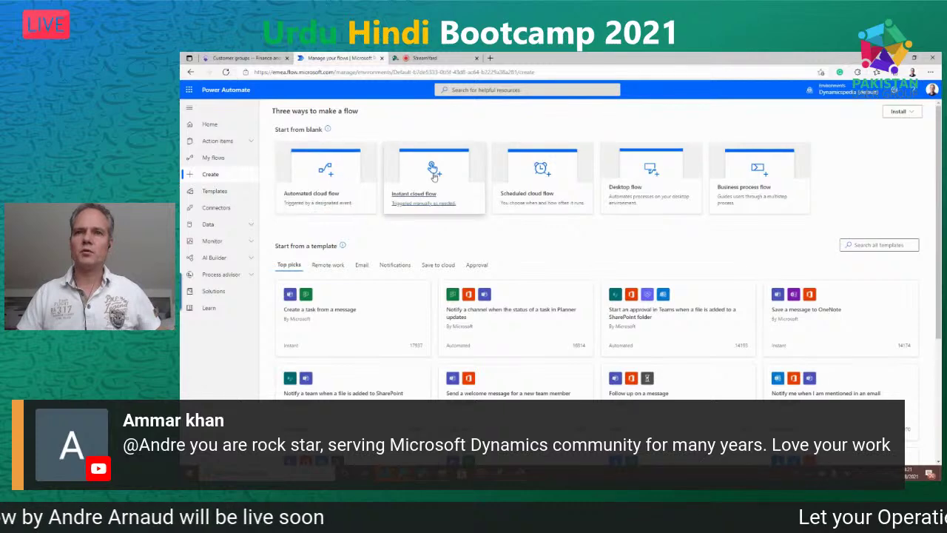
click(435, 174)
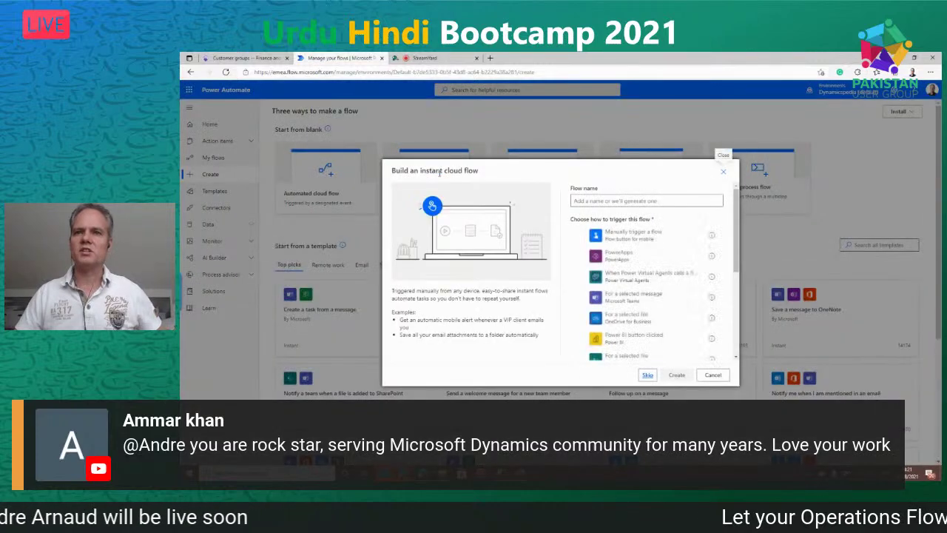
click(634, 235)
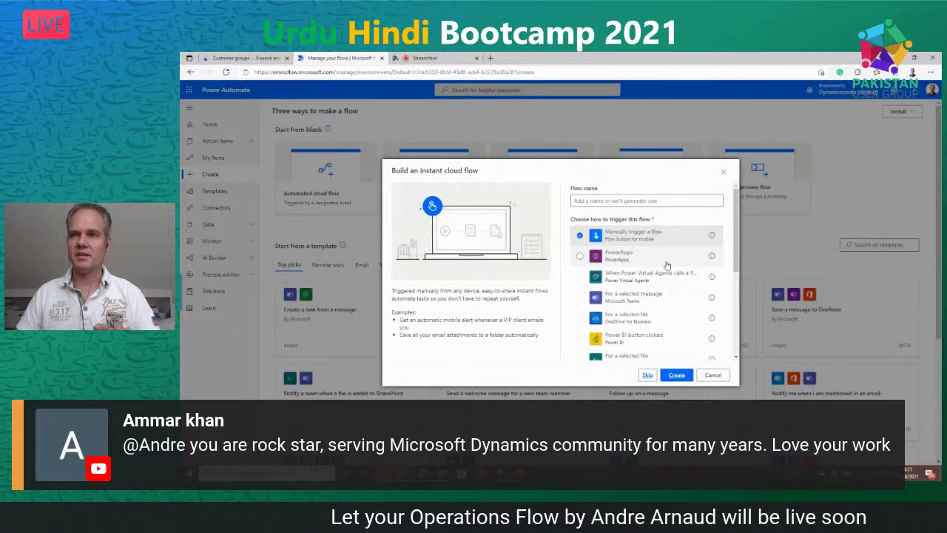
click(679, 377)
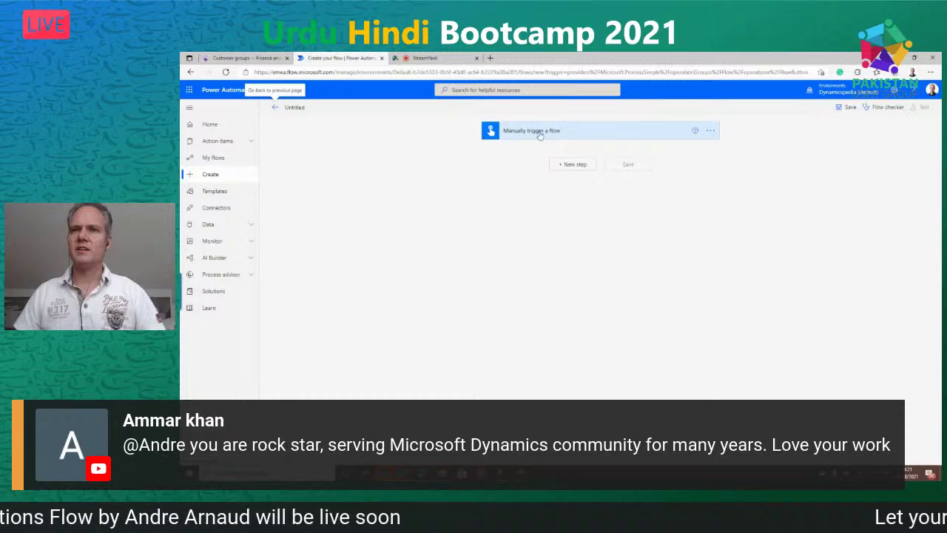
- Add a text input named "Compay" to the Manually trigger a flow trigger
click(537, 133)
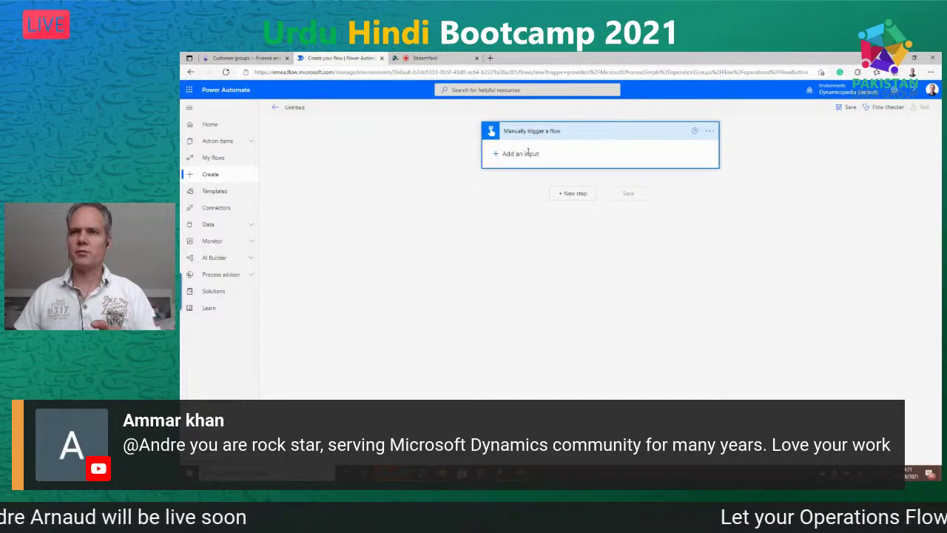
click(525, 153)
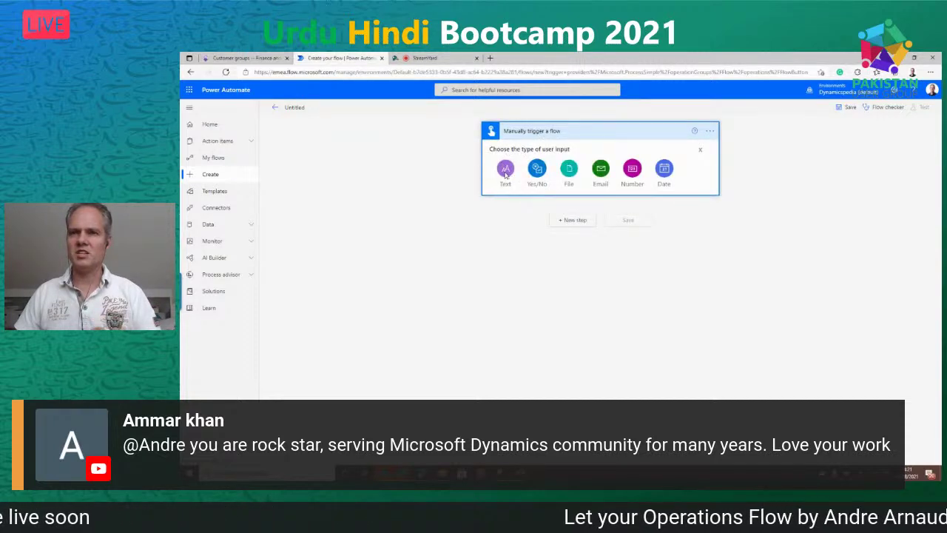
click(506, 172)
double_click(523, 151)
text(Company)
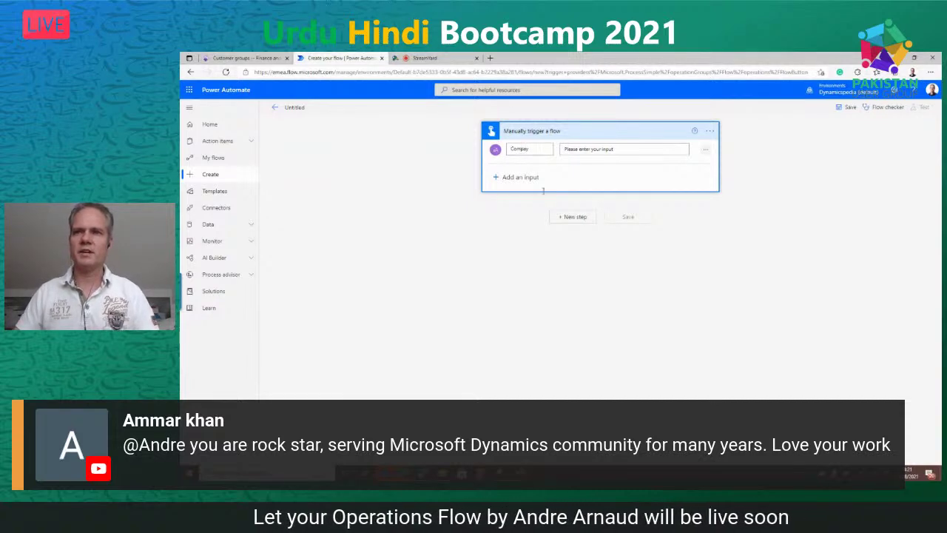
- Name the manual trigger's text input "Company" and replace its prompt with "Company to insert data"
key(BackSpace)
key(BackSpace)
text(ny)
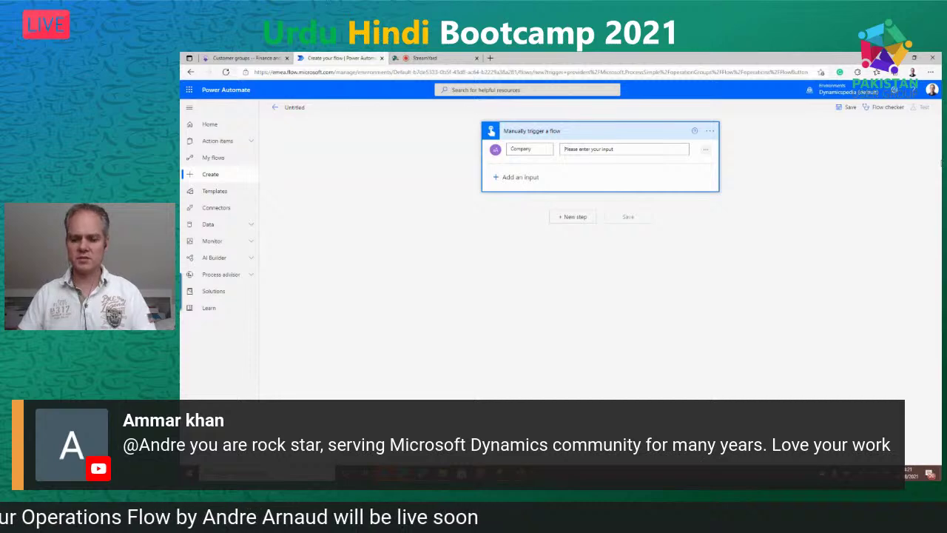
text(Company)
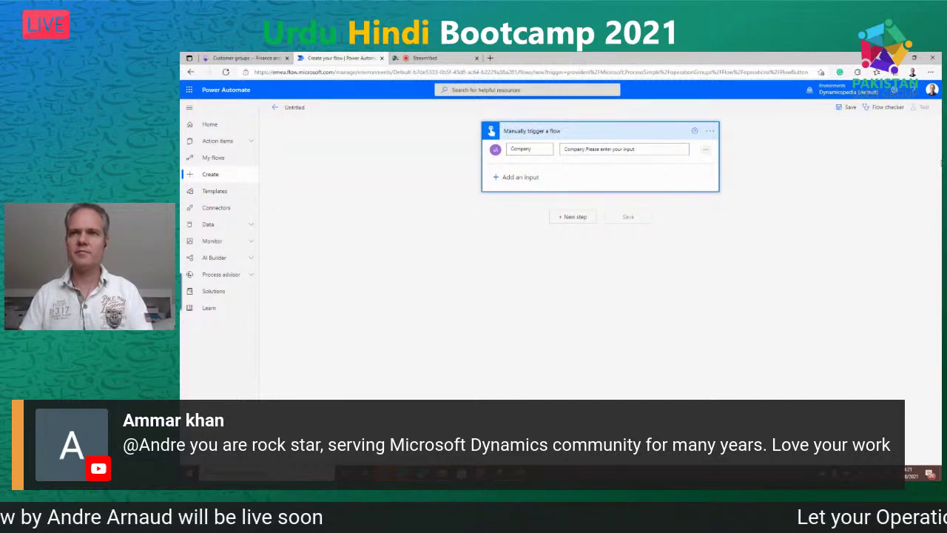
text( to insert data)
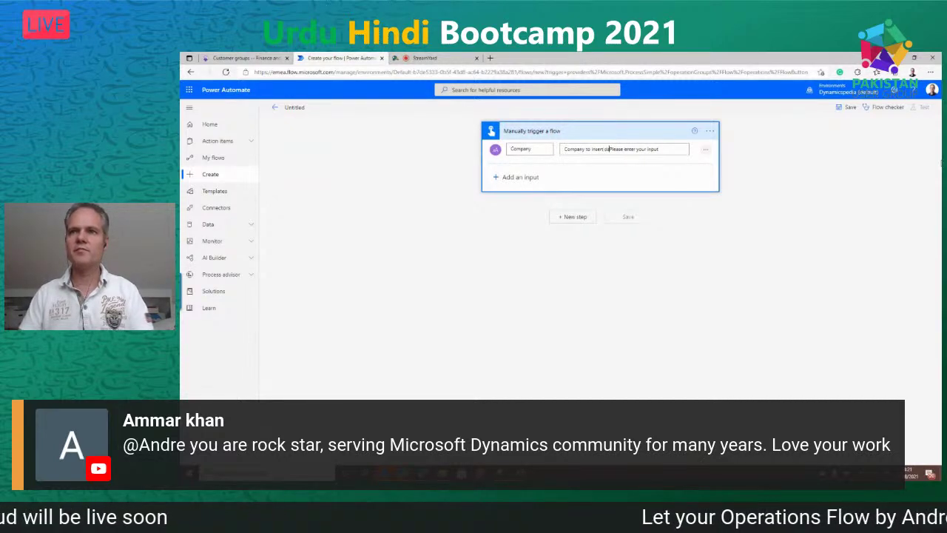
key(ctrl+shift+Right)
key(ctrl+shift+Right)
key(ctrl+shift+Right)
key(ctrl+shift+Right)
key(BackSpace)
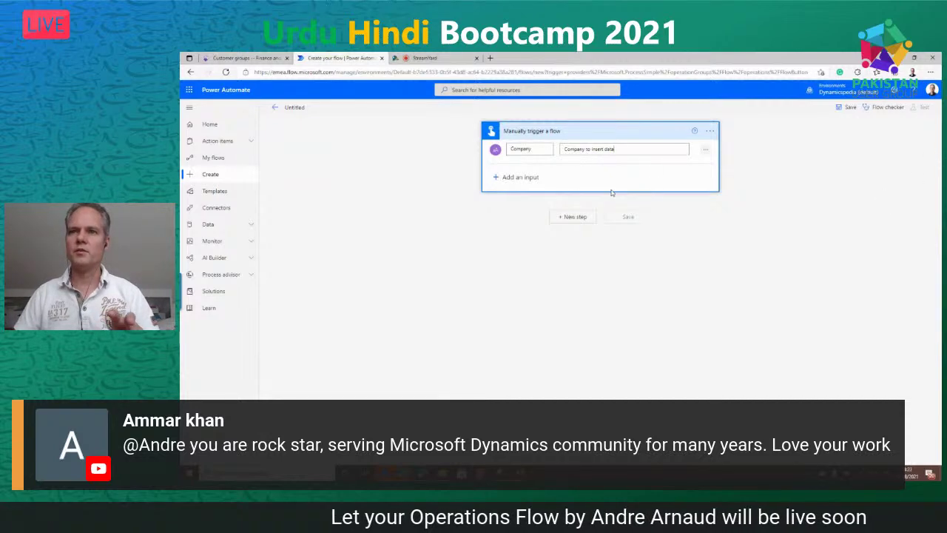
- Add the Excel Online (Business) action "List rows present in a table" after the manual trigger
click(558, 220)
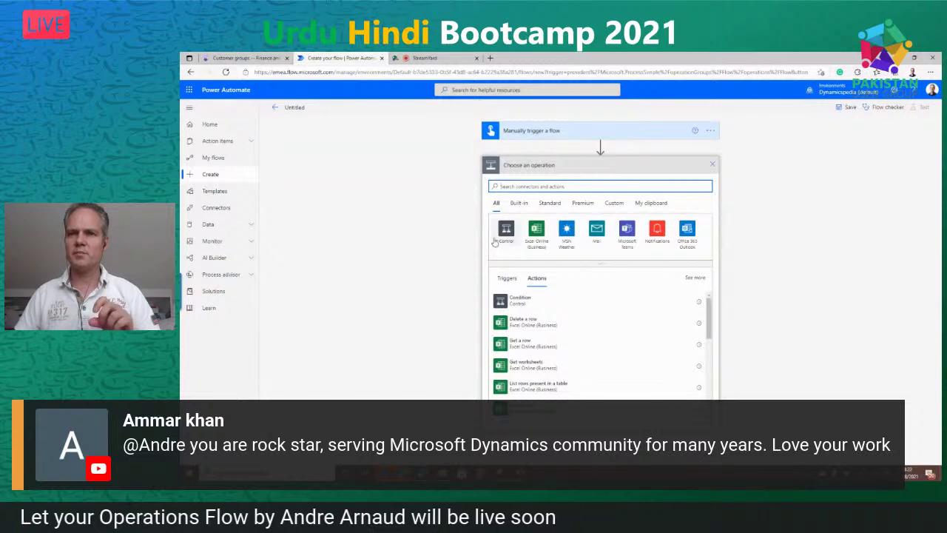
click(538, 244)
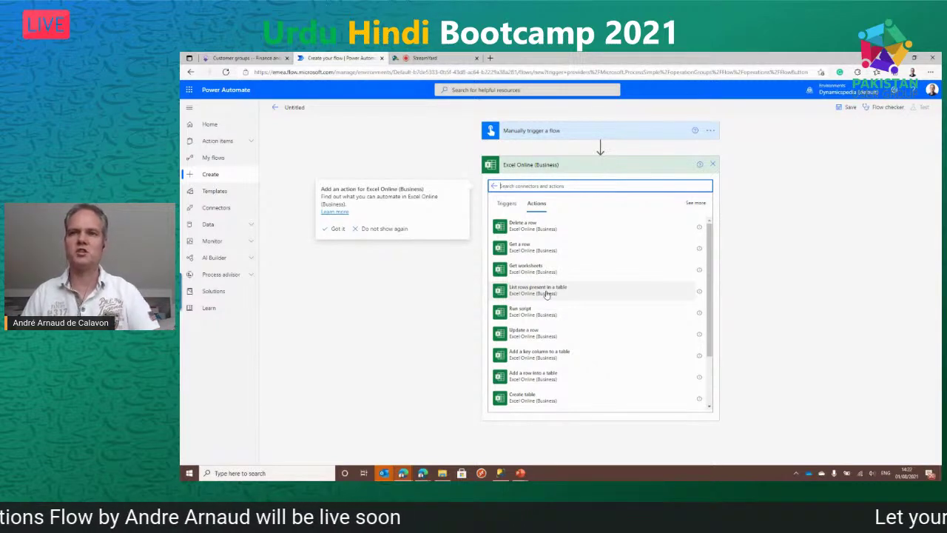
click(547, 293)
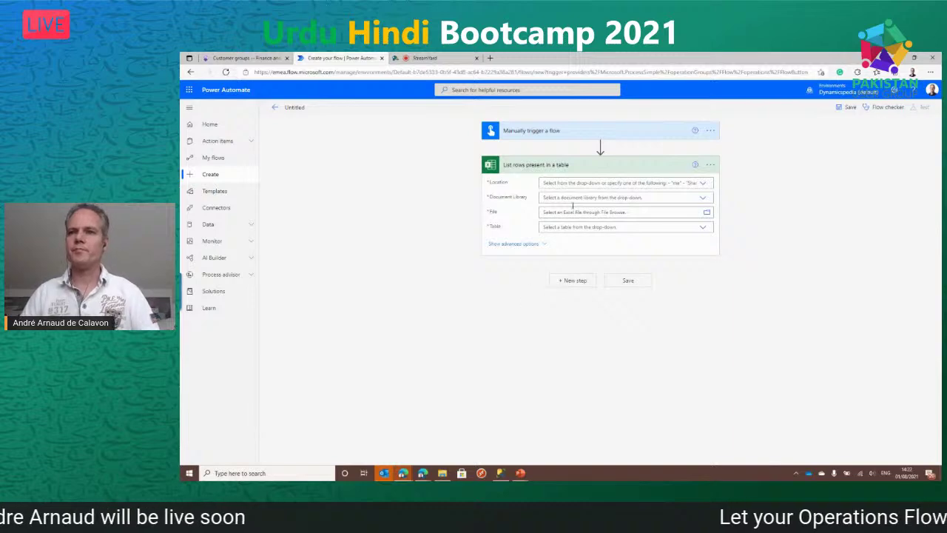
- Set the Excel action's location to OneDrive for Business and its document library to OneDrive
click(707, 185)
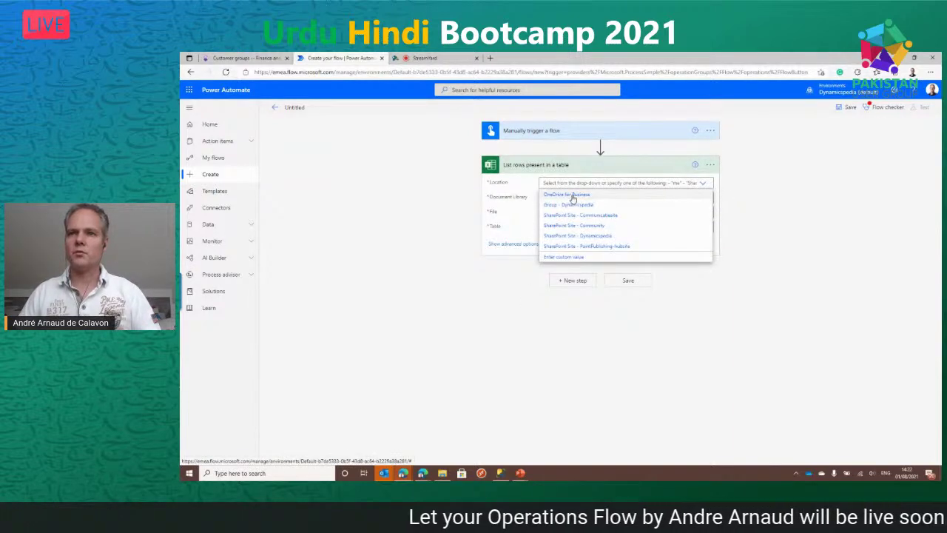
click(571, 196)
click(704, 198)
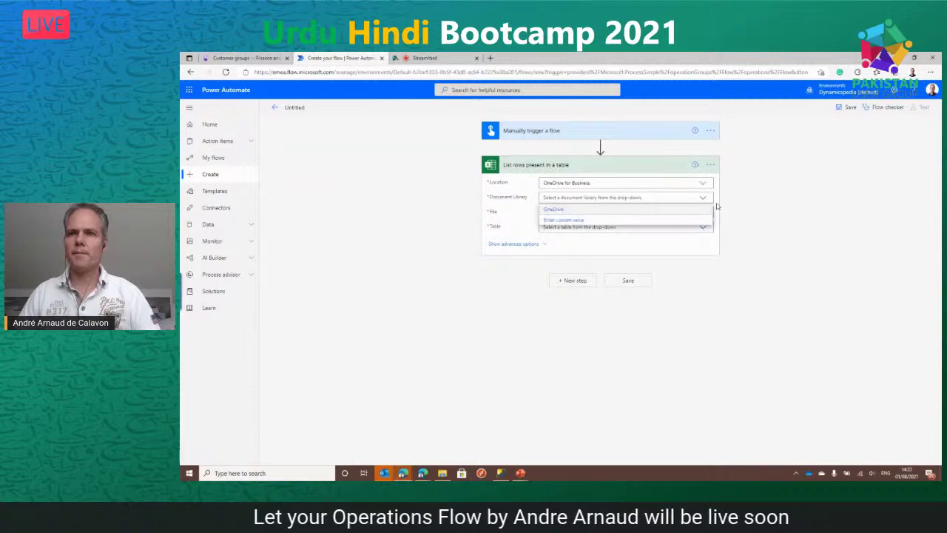
click(566, 210)
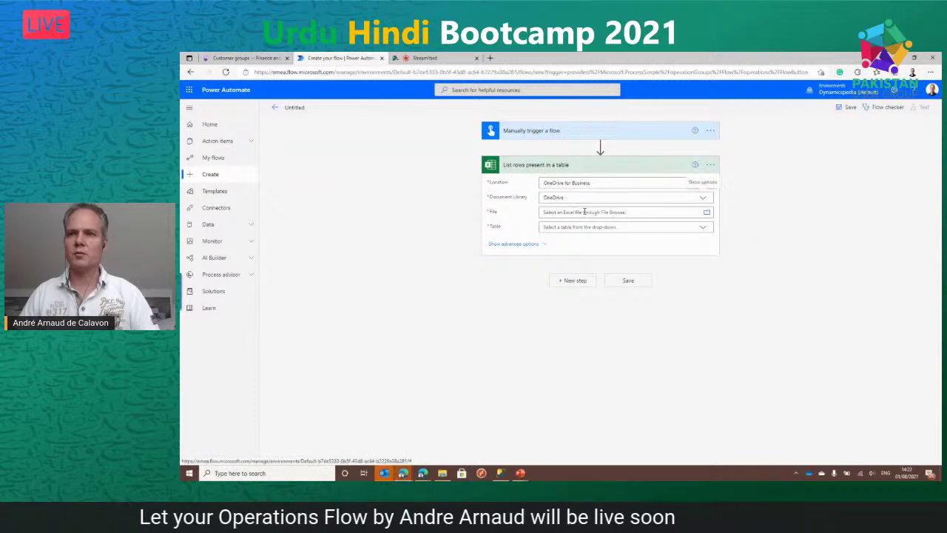
- Select the file /Power Automate/Demos/CustomerGroups/CustomerGroups.xlsx and the table CustomerGroupsTable as the source of the Excel rows
click(706, 212)
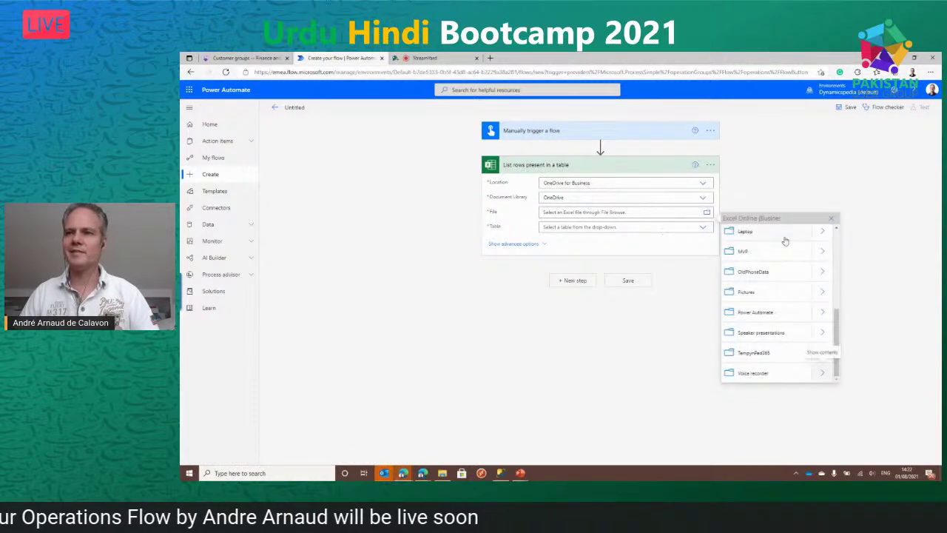
click(822, 312)
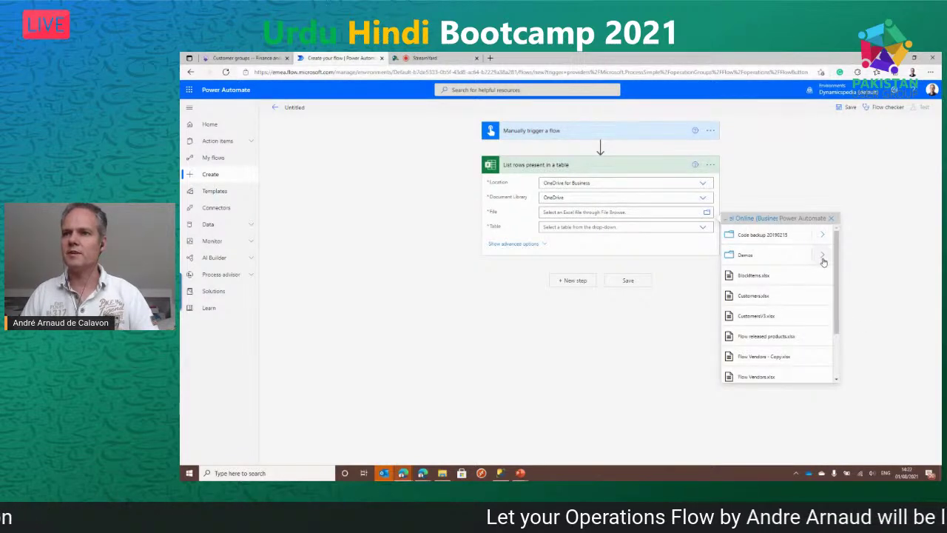
click(822, 256)
click(833, 237)
click(762, 236)
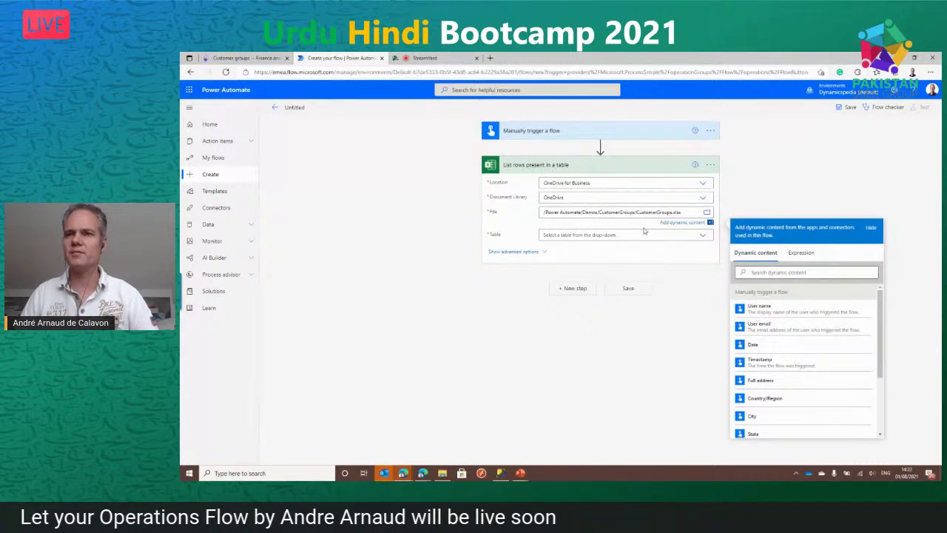
click(707, 242)
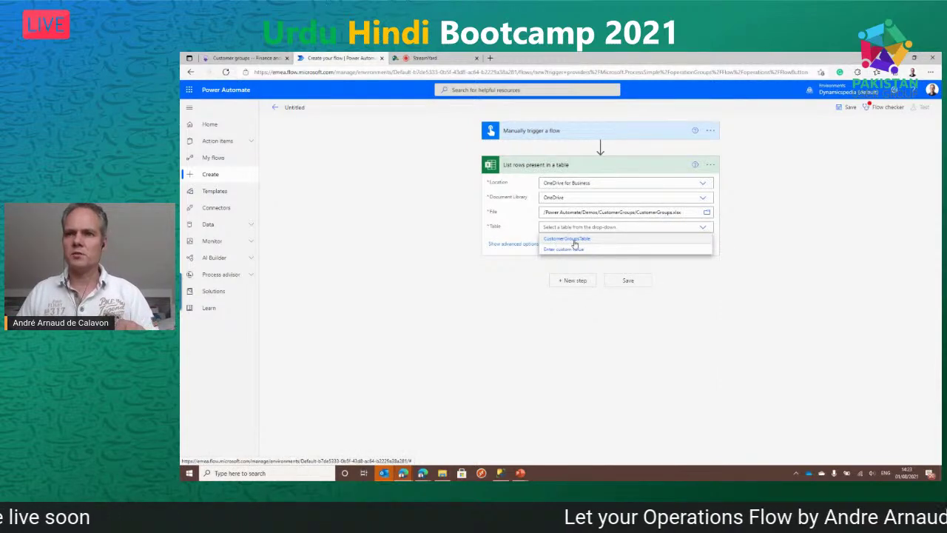
click(575, 239)
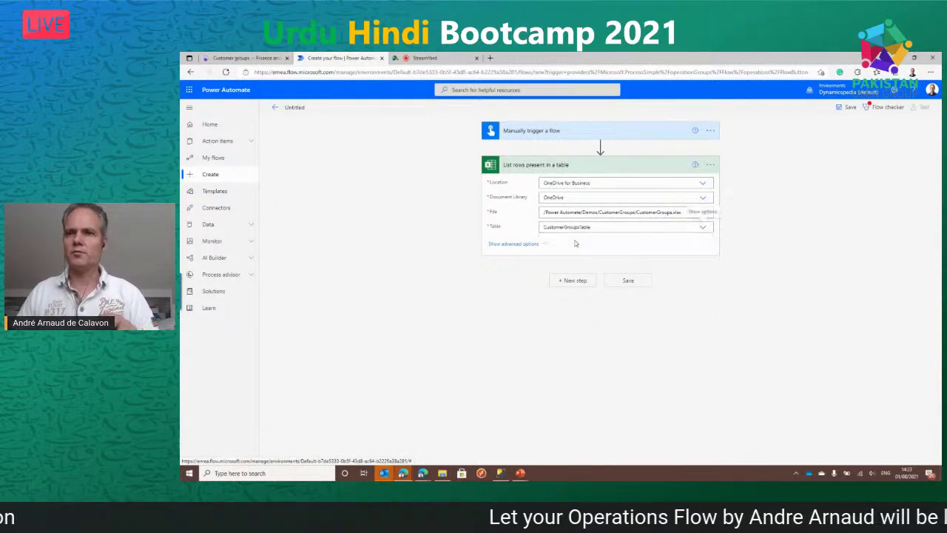
- Add the "Create record" action of Fin & Ops Apps (Dynamics 365) after the Excel action
click(573, 281)
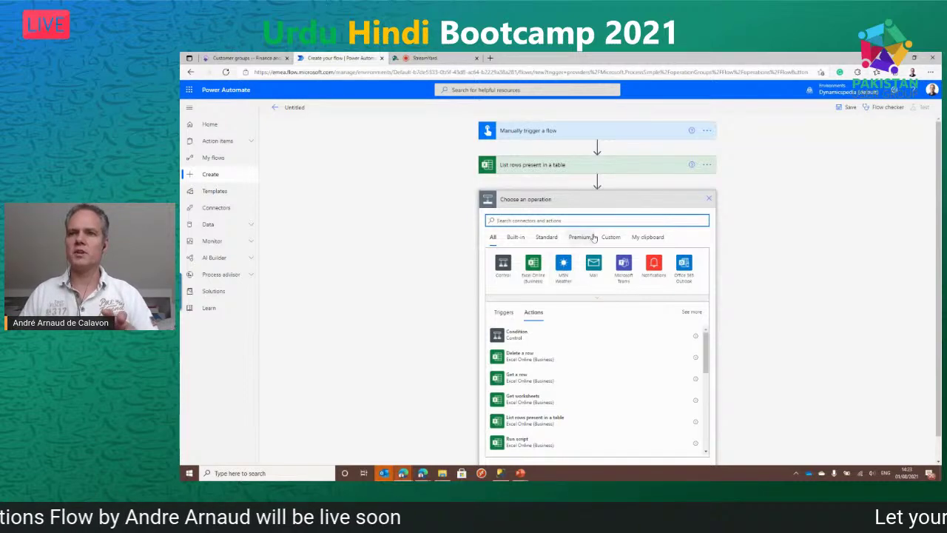
click(574, 221)
text(fin)
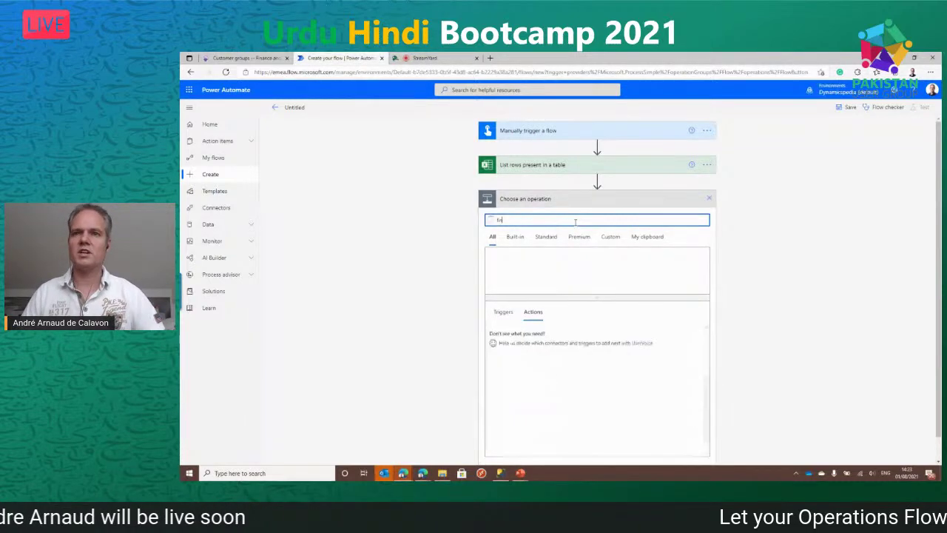
click(563, 266)
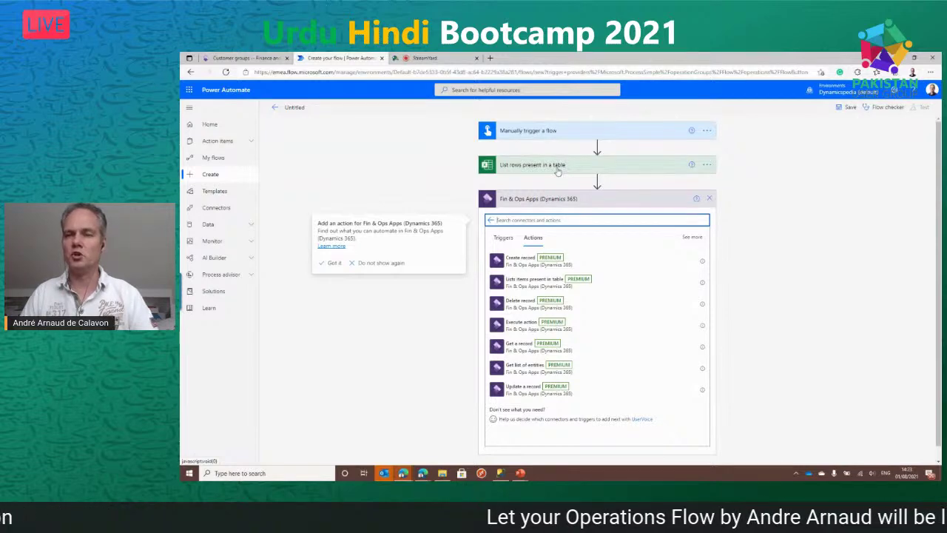
click(527, 261)
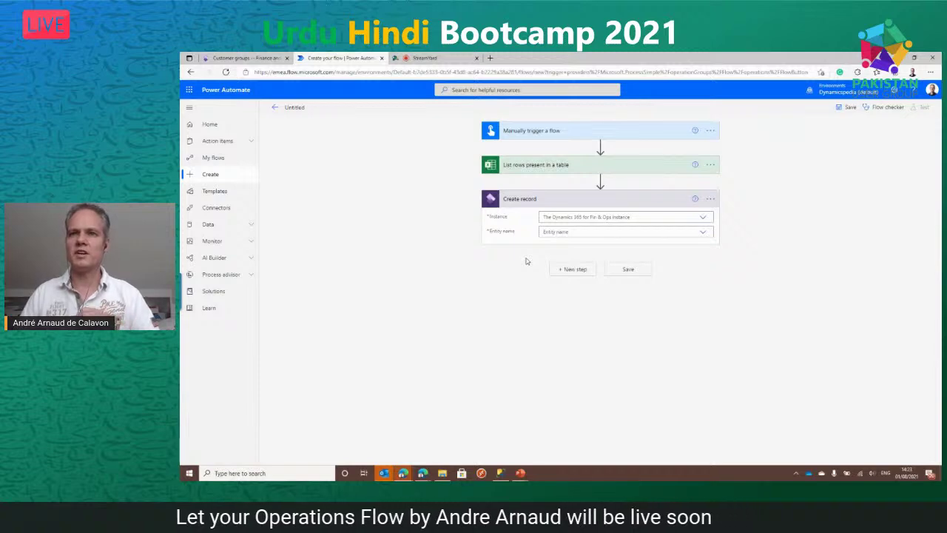
- Set Create record to the instance starting with dynamicspedia365 and the entity CustomerGroups
click(704, 218)
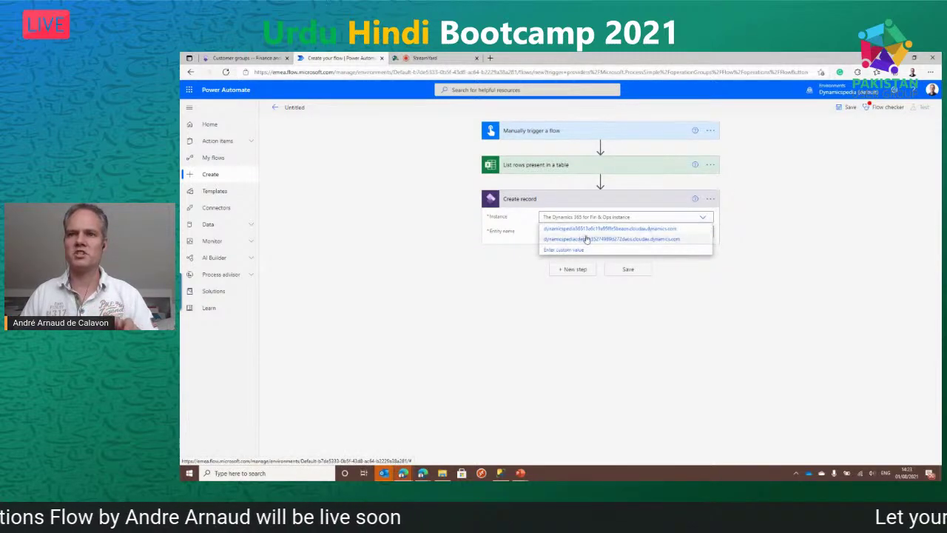
click(600, 228)
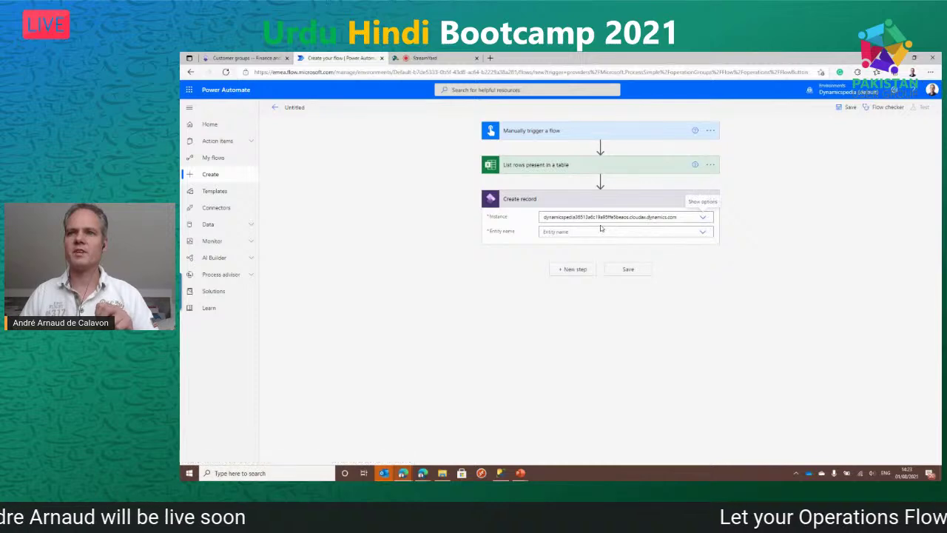
click(648, 231)
text(Customer)
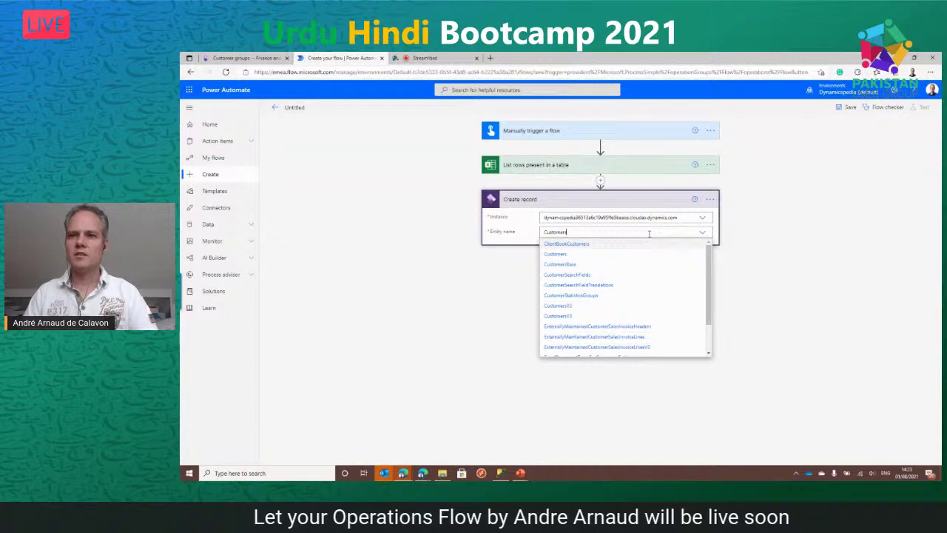
text(G)
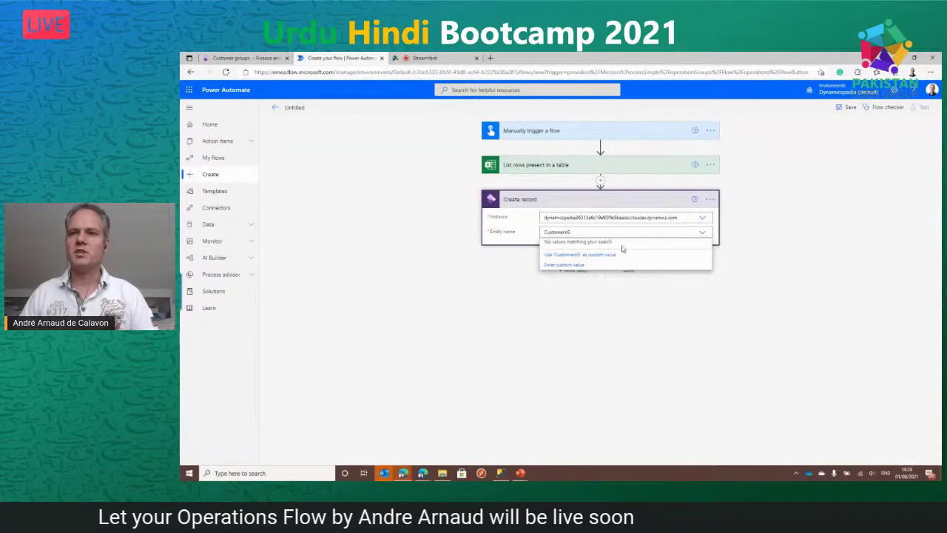
key(BackSpace)
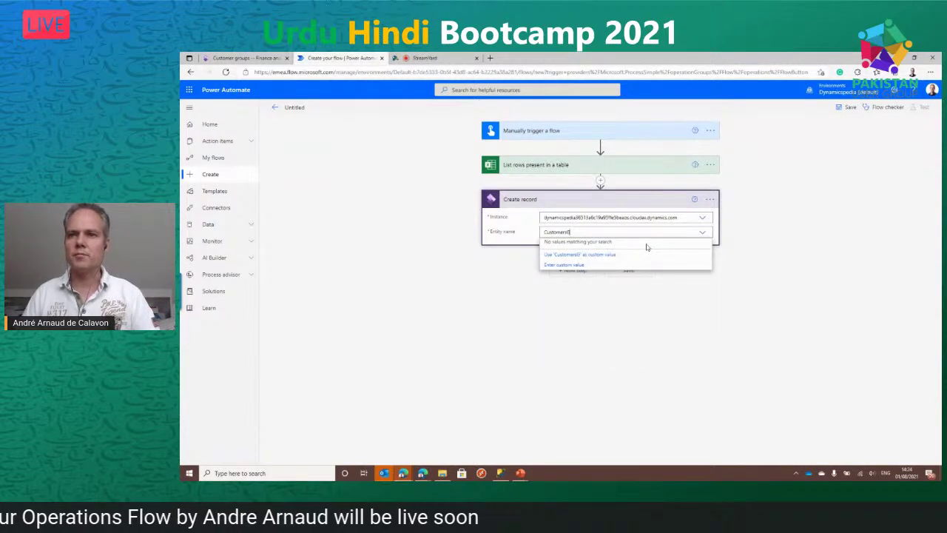
text(Gr)
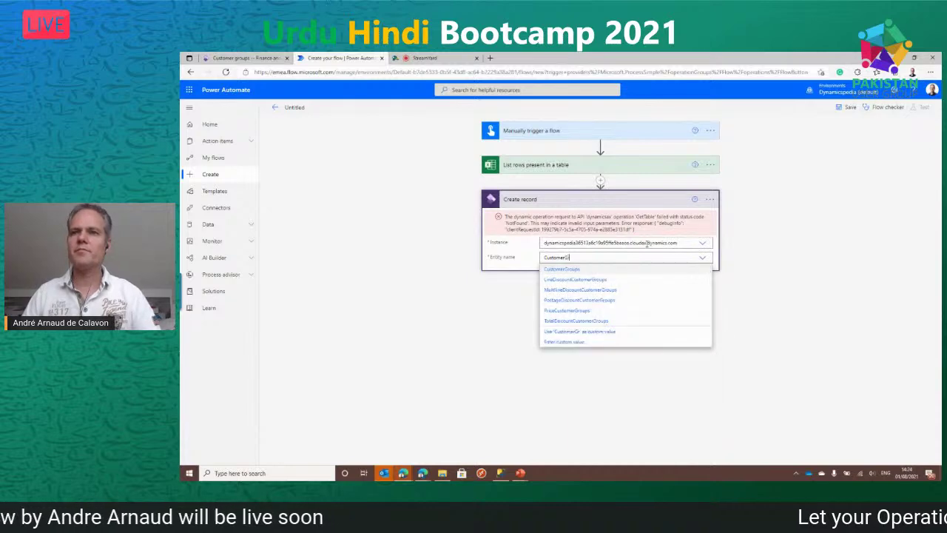
click(627, 274)
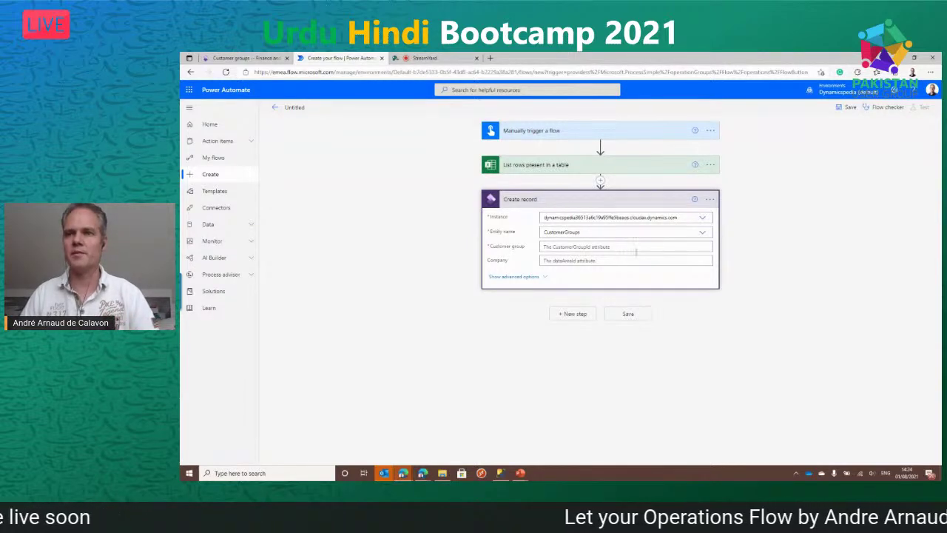
- Show the advanced options of Create record and map Customer group to the Excel table's Group value
click(683, 245)
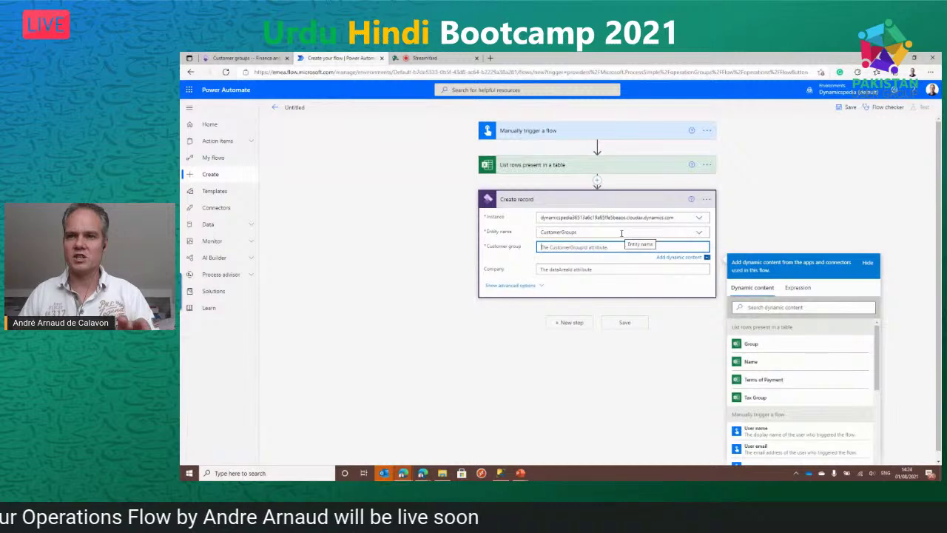
click(510, 286)
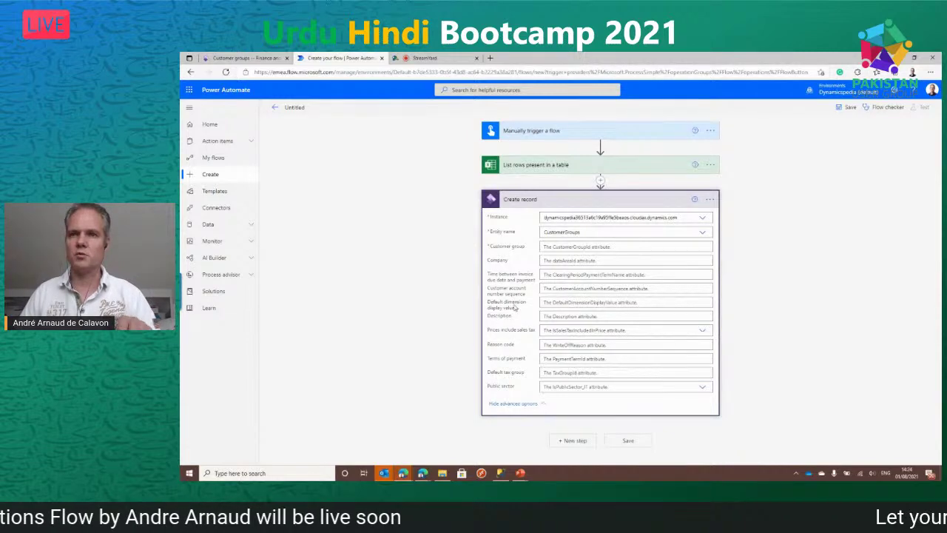
click(575, 248)
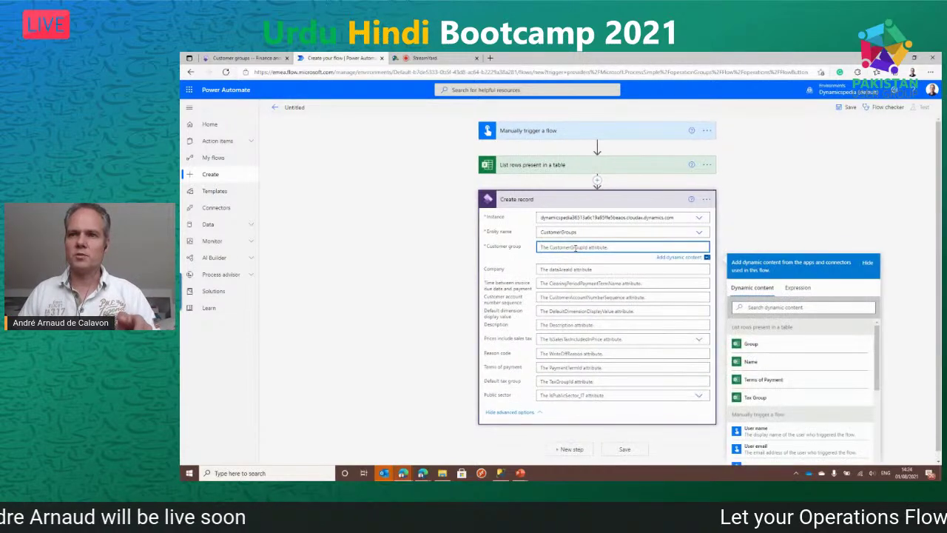
click(751, 345)
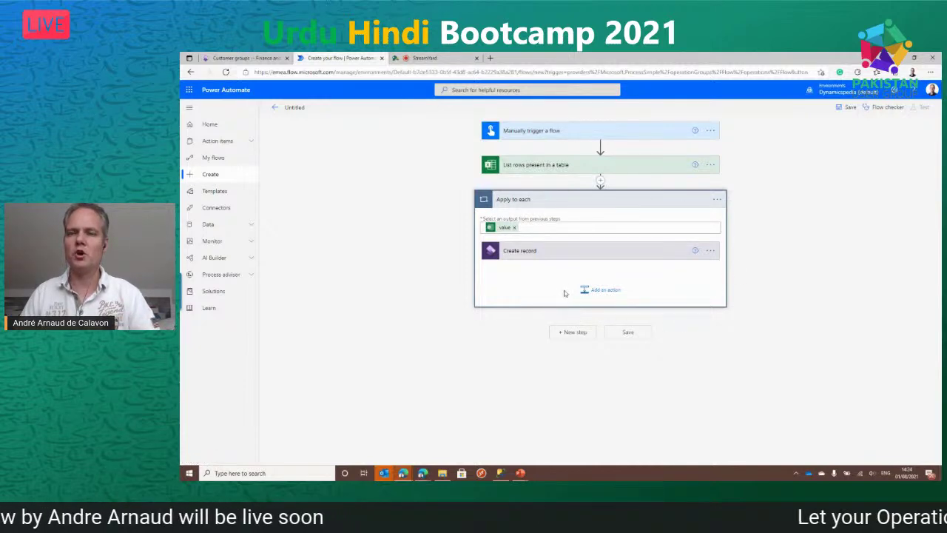
- Expand the Create record action inside the loop and the manual trigger to review their fields and the Company input
click(521, 251)
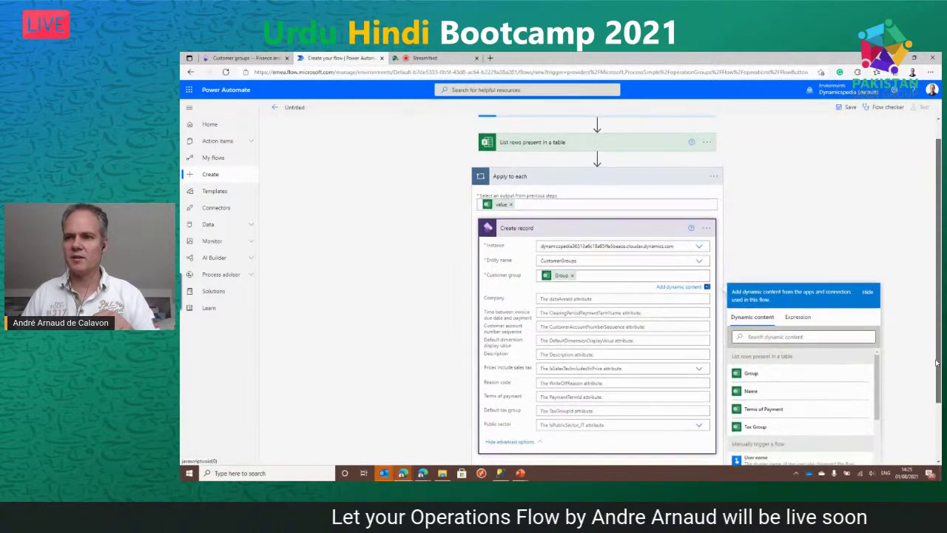
scroll(891, 338, down, 2)
drag(878, 332, 887, 309)
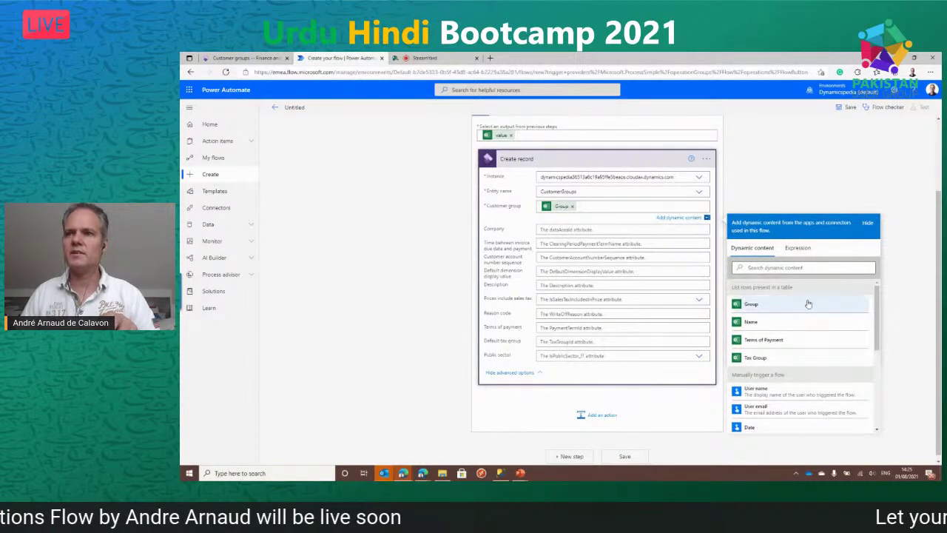
scroll(904, 153, up, 3)
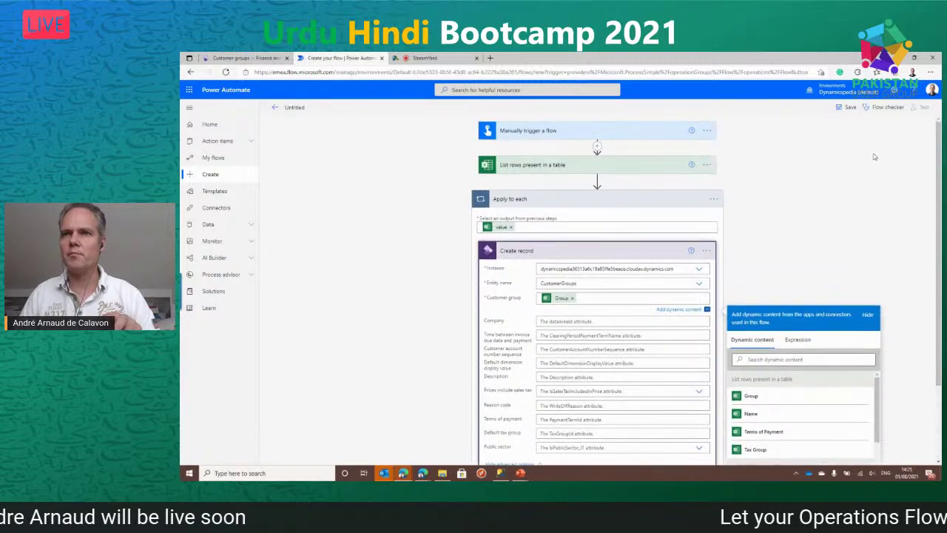
click(518, 128)
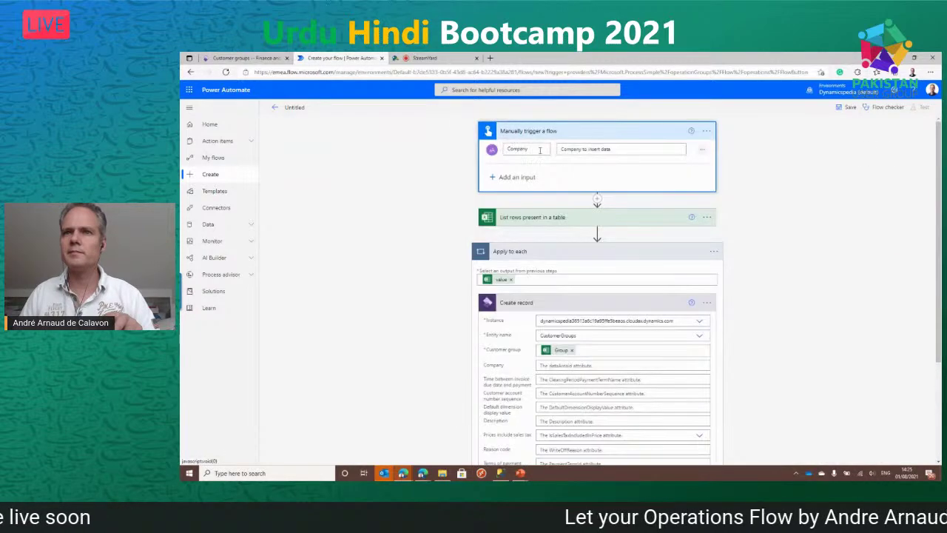
scroll(419, 230, down, 1)
scroll(418, 230, down, 1)
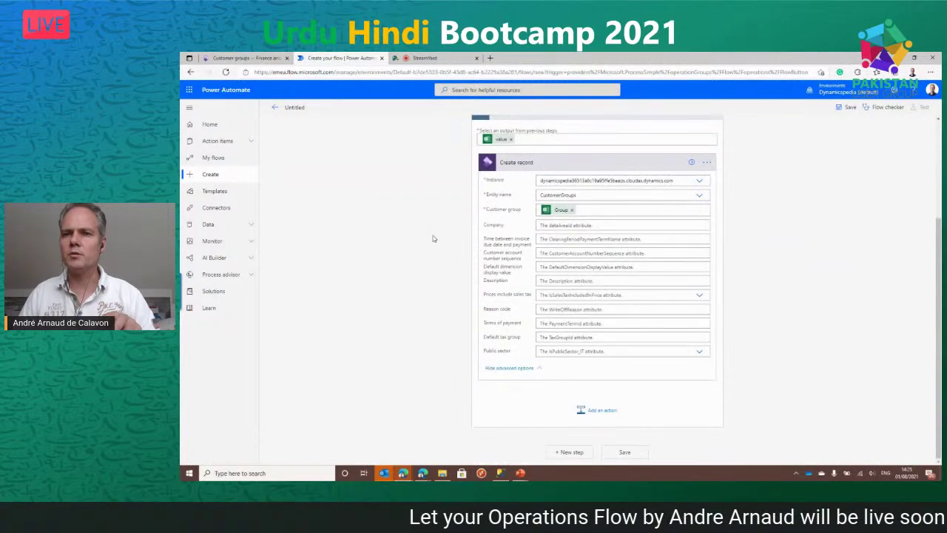
- Map the Company field of Create record to the manual trigger's Company input
click(570, 225)
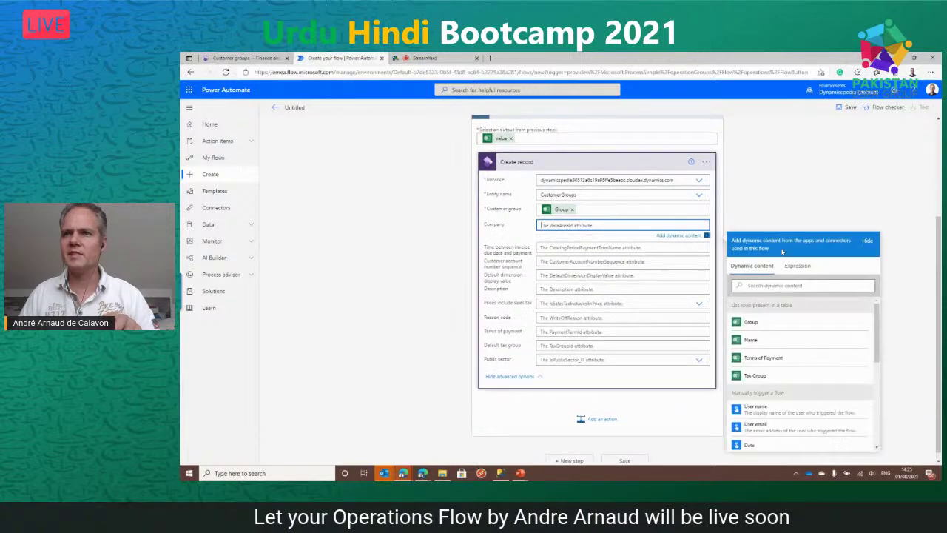
scroll(867, 412, down, 1)
scroll(867, 413, down, 5)
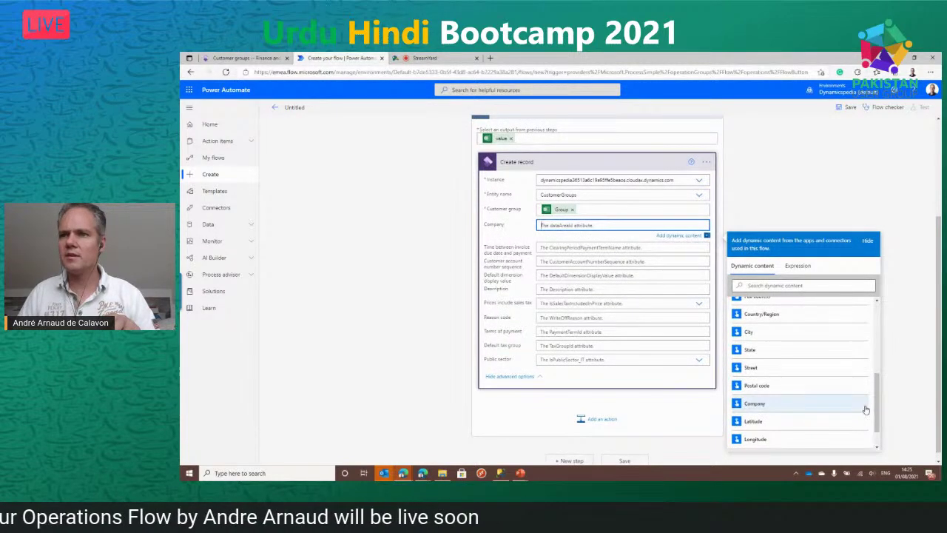
scroll(865, 408, up, 1)
scroll(864, 408, up, 3)
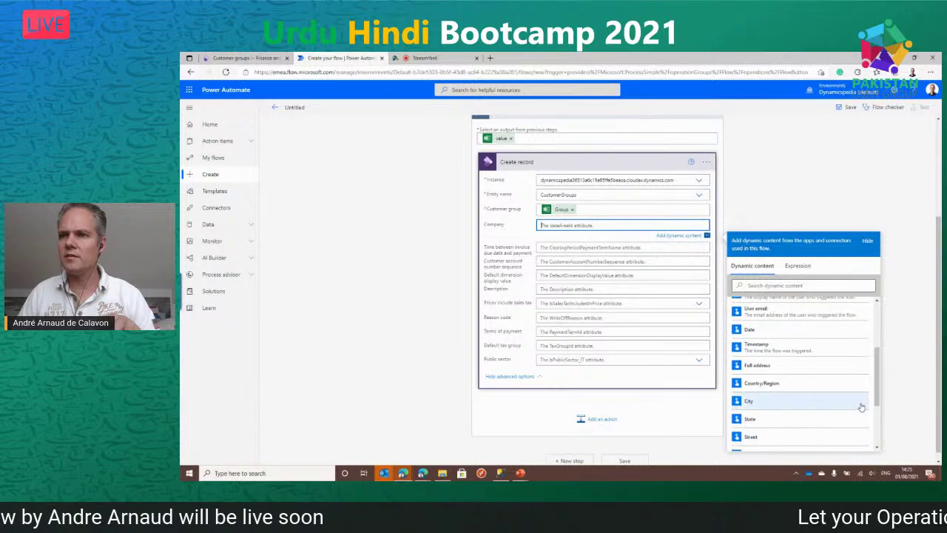
scroll(863, 408, down, 4)
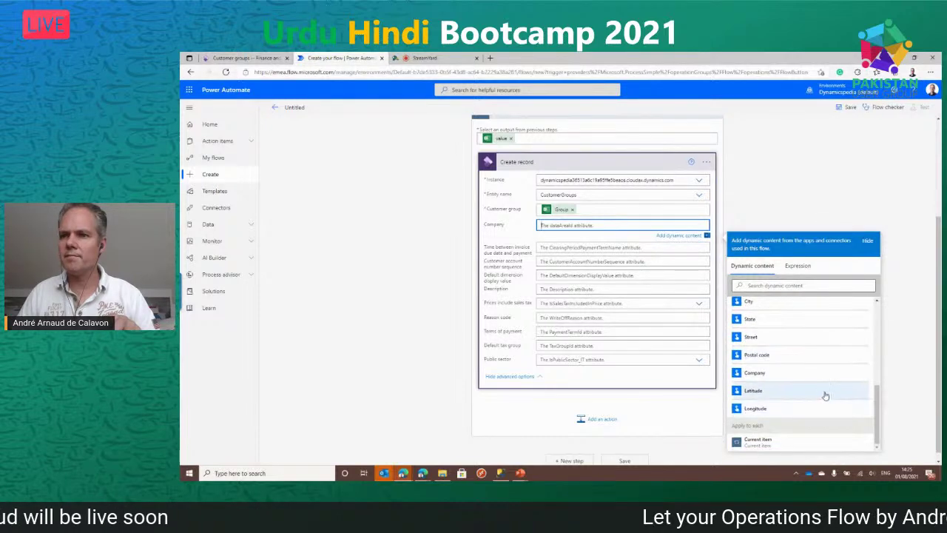
click(784, 375)
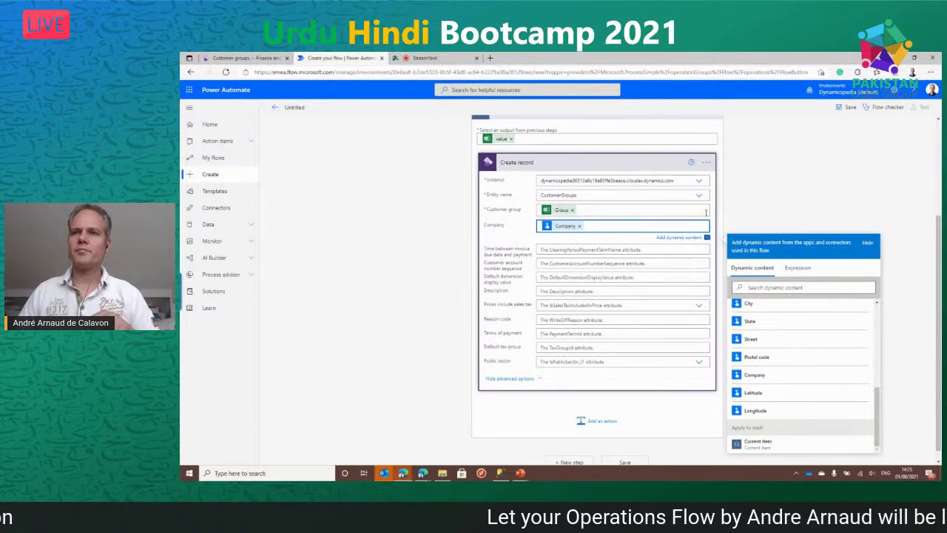
- Map Description to Name, Terms of payment to Terms of Payment, and Default tax group to Tax Group from the Excel table
click(551, 291)
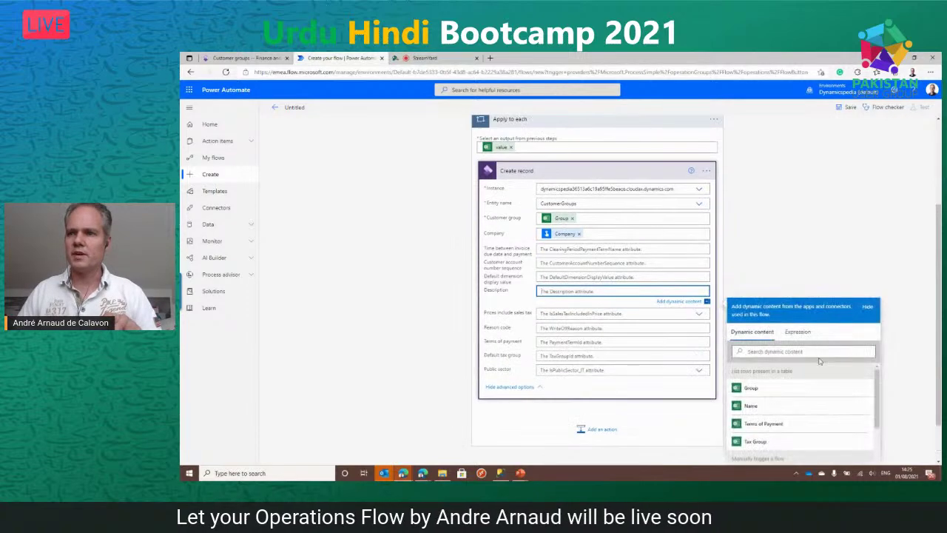
click(787, 409)
click(557, 343)
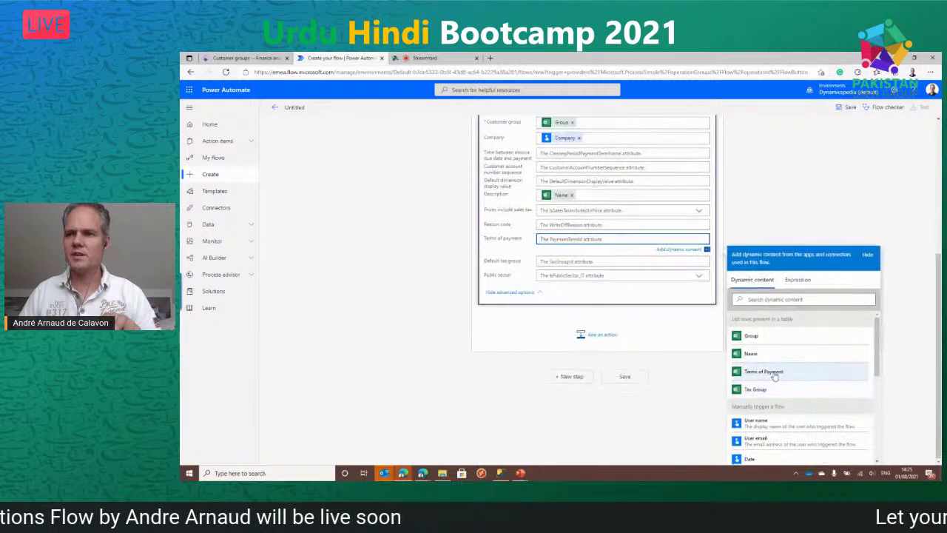
click(773, 372)
click(576, 264)
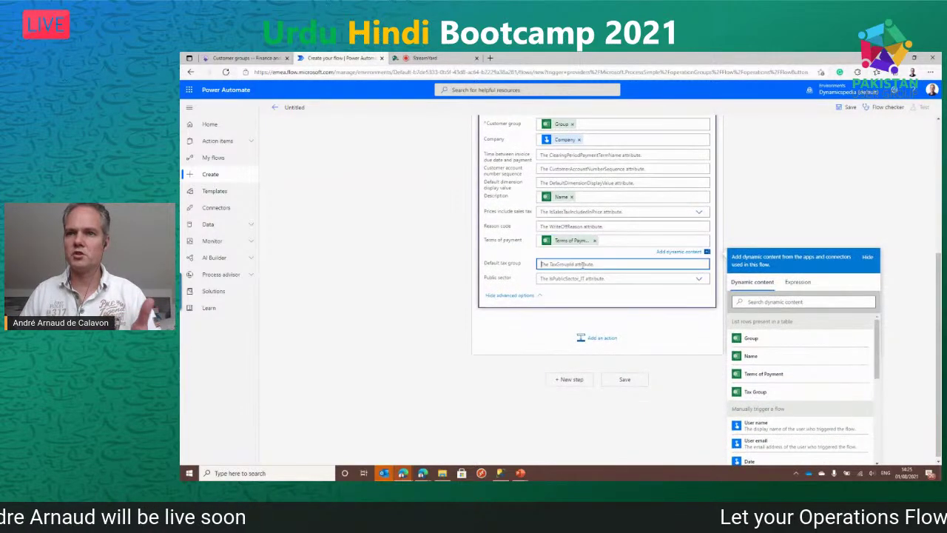
click(755, 414)
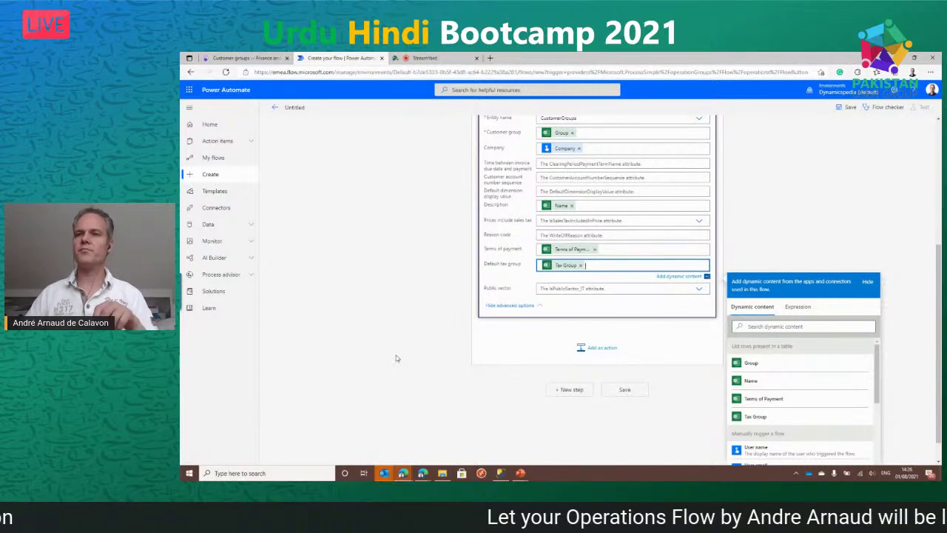
- Look over the flow's actions up to the Excel list rows step and save the flow
scroll(380, 311, up, 5)
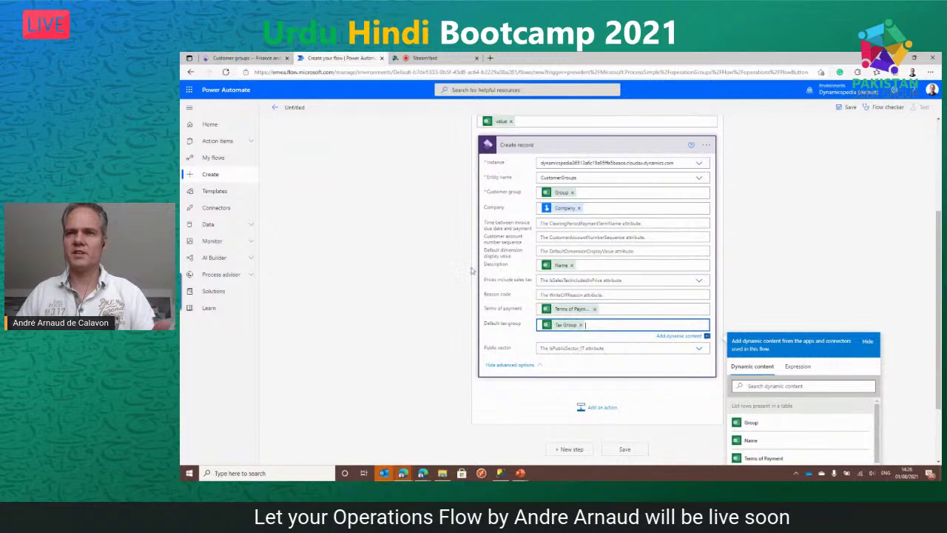
scroll(434, 292, up, 2)
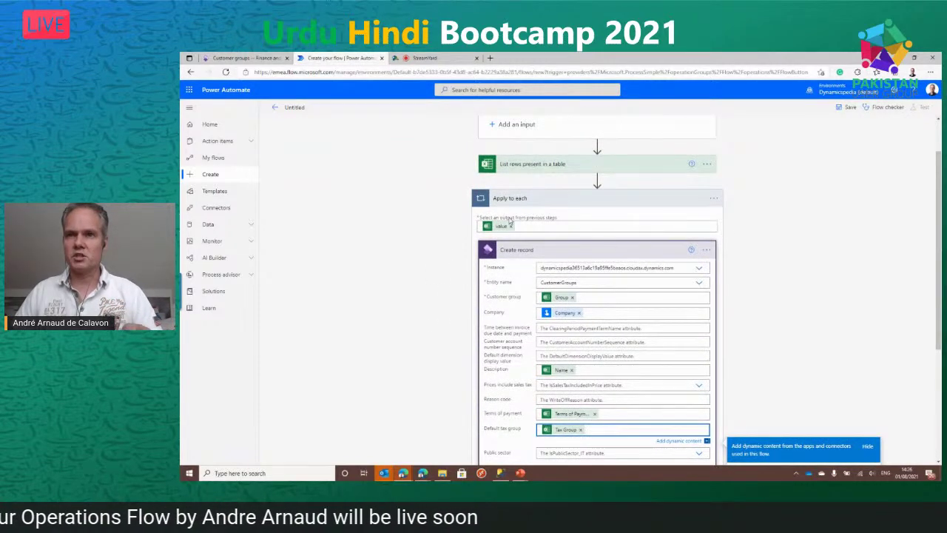
click(706, 165)
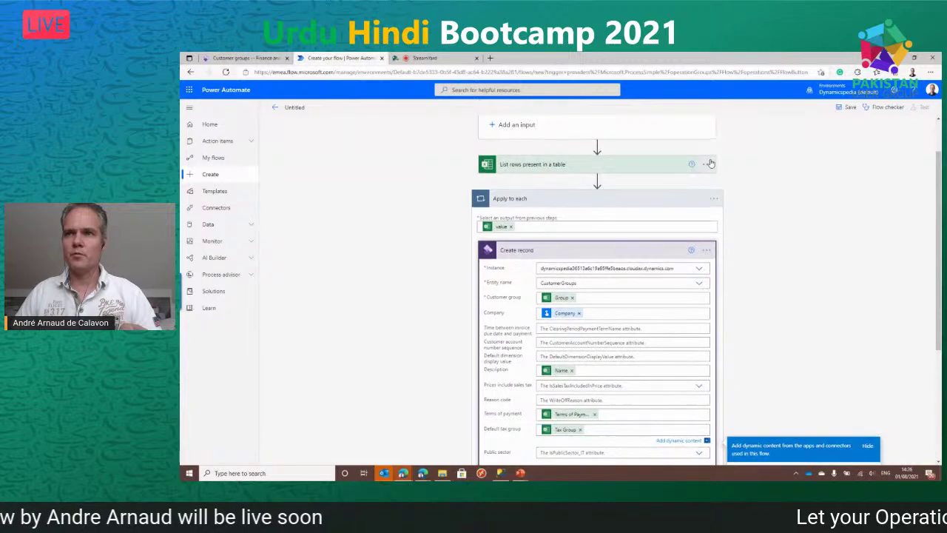
click(379, 226)
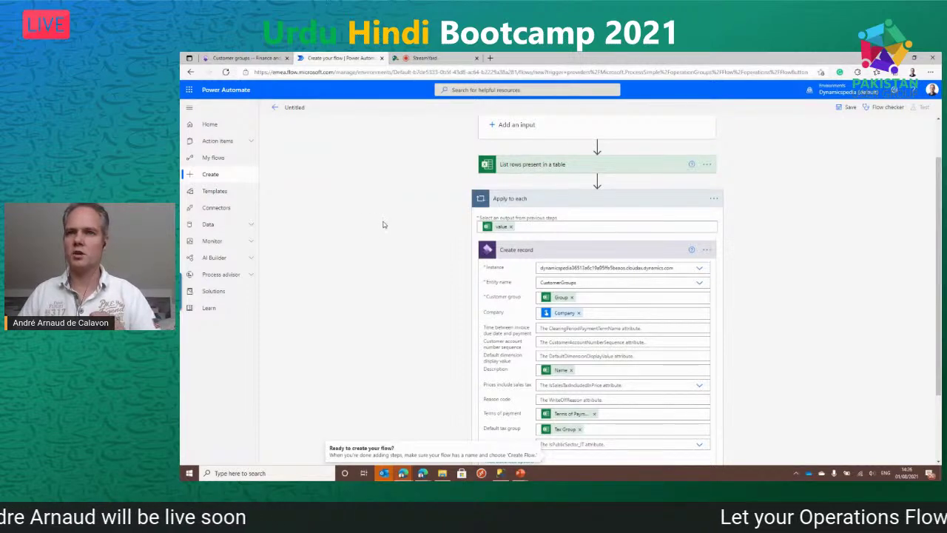
click(852, 106)
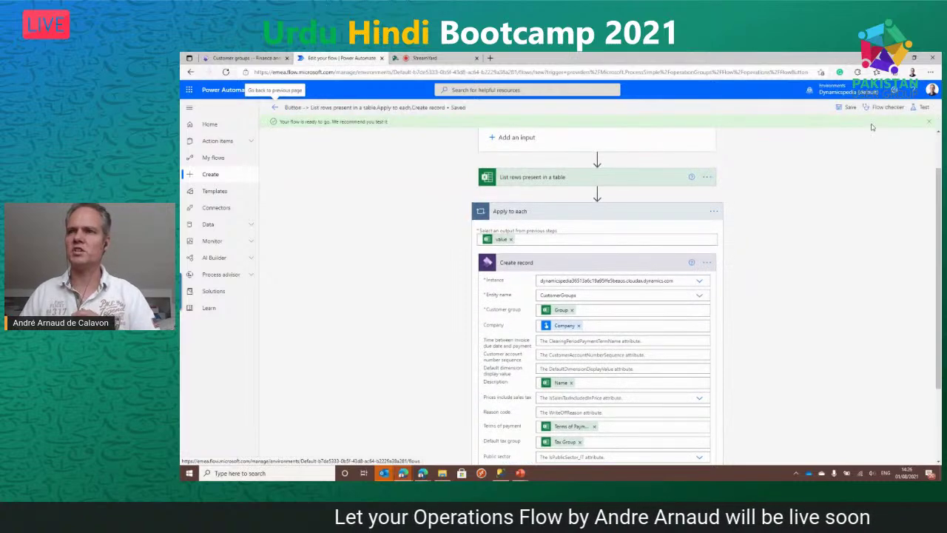
- Test the flow manually, running it with USMF as the Company value
click(923, 107)
click(817, 126)
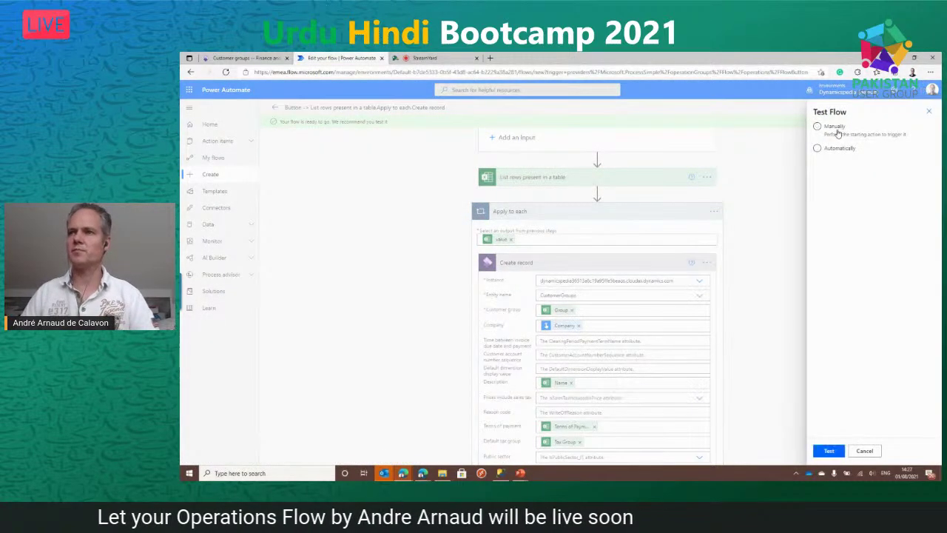
click(828, 452)
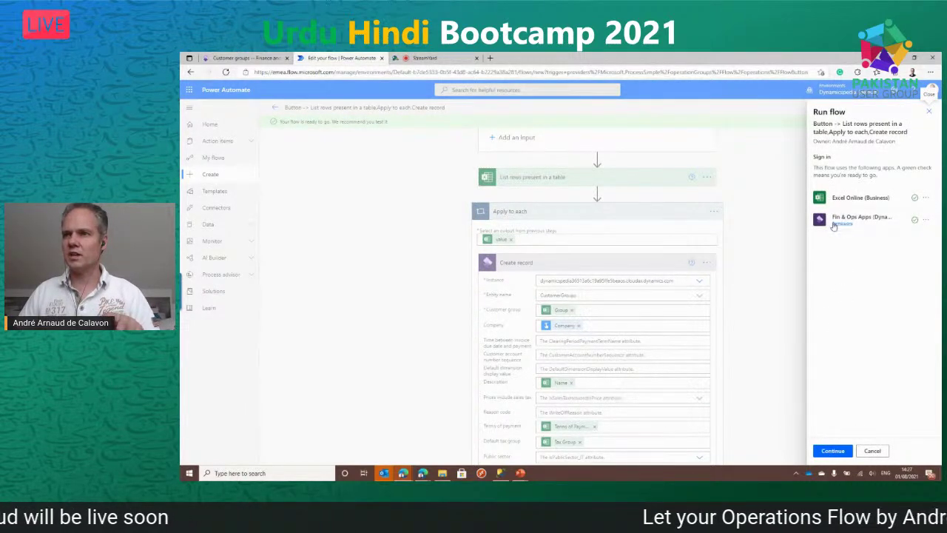
click(832, 451)
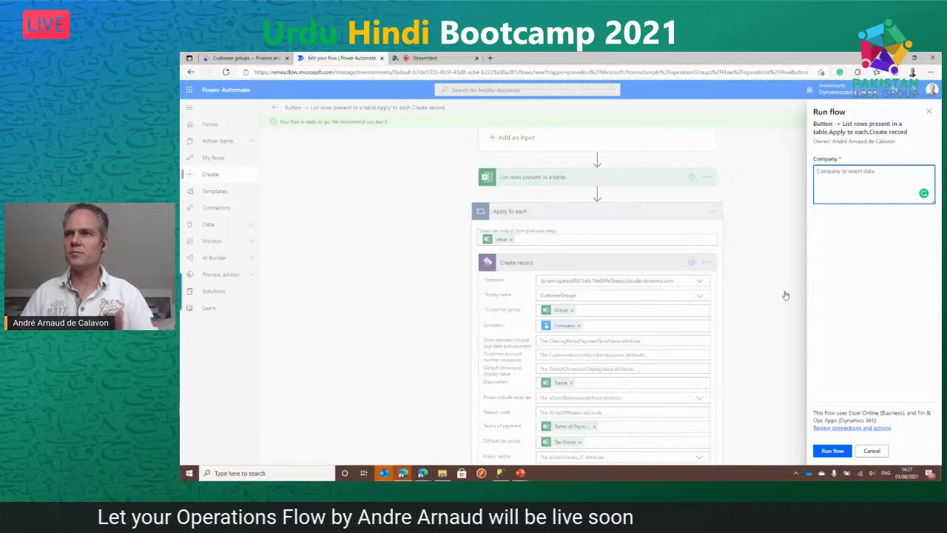
text(USMF)
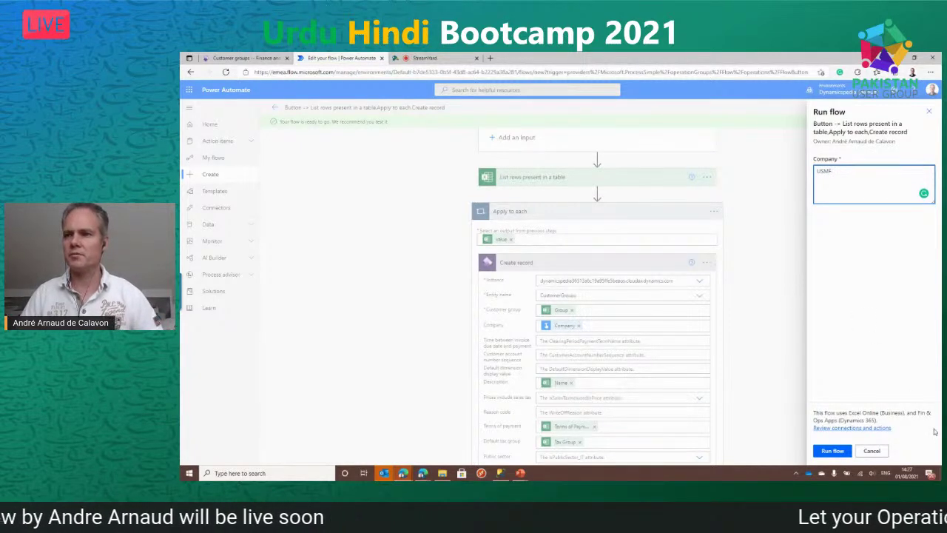
click(836, 451)
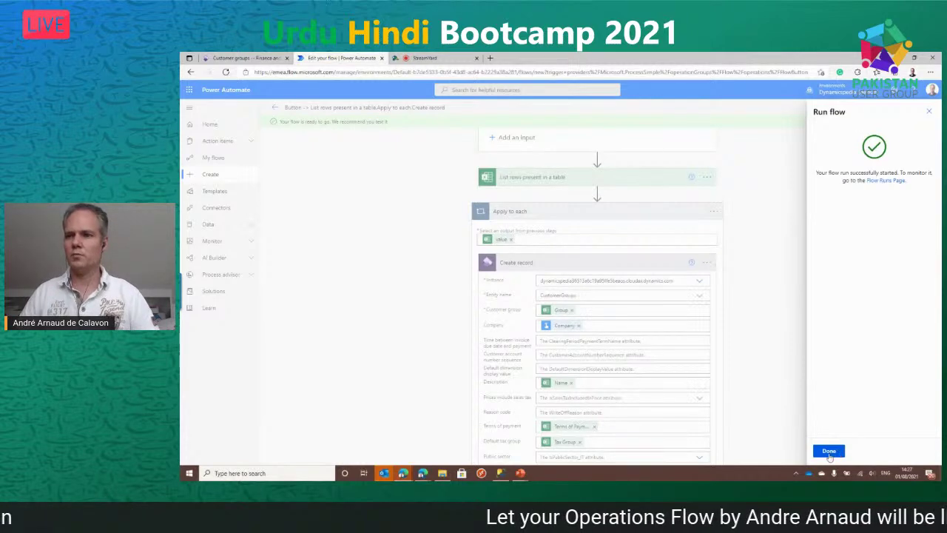
click(828, 451)
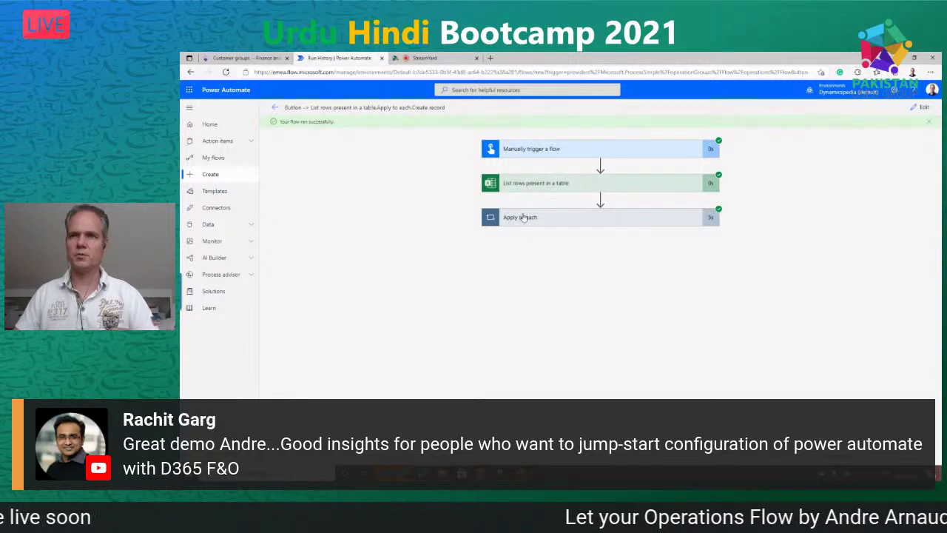
- Examine the Apply to each iterations of the run and the inputs and output body of the third Create record
click(497, 222)
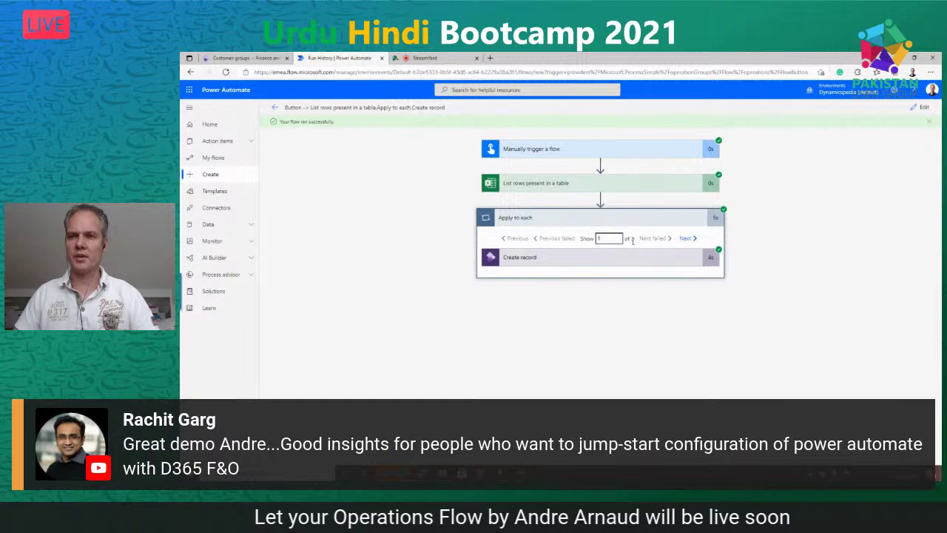
click(685, 240)
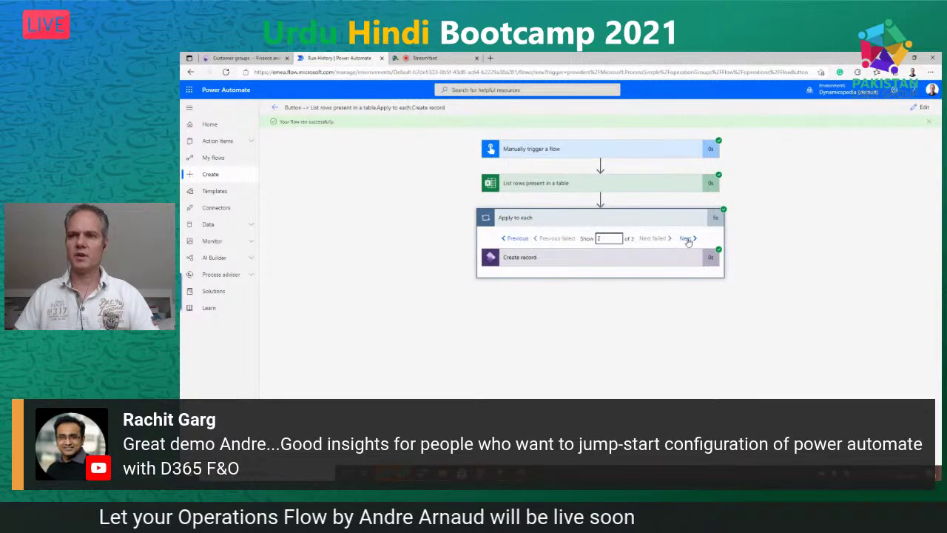
click(688, 240)
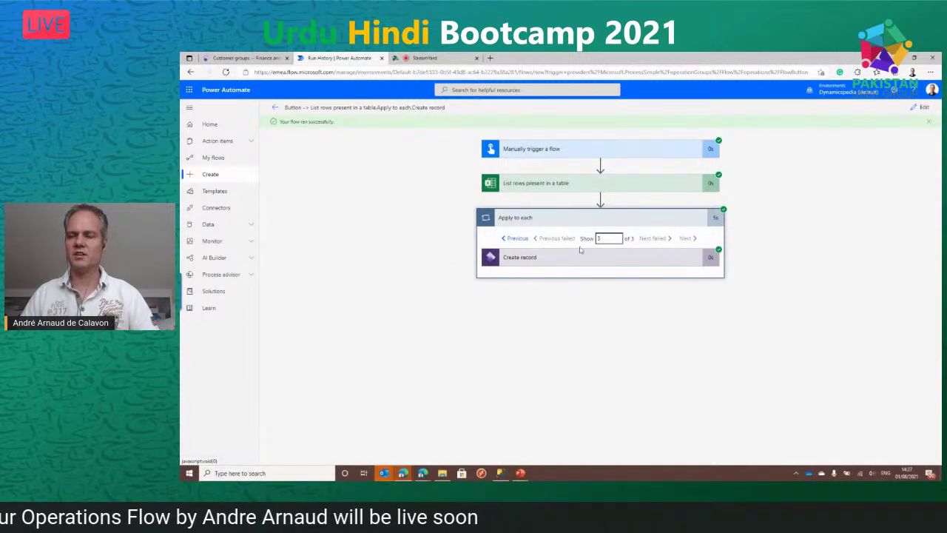
click(518, 258)
scroll(458, 265, down, 4)
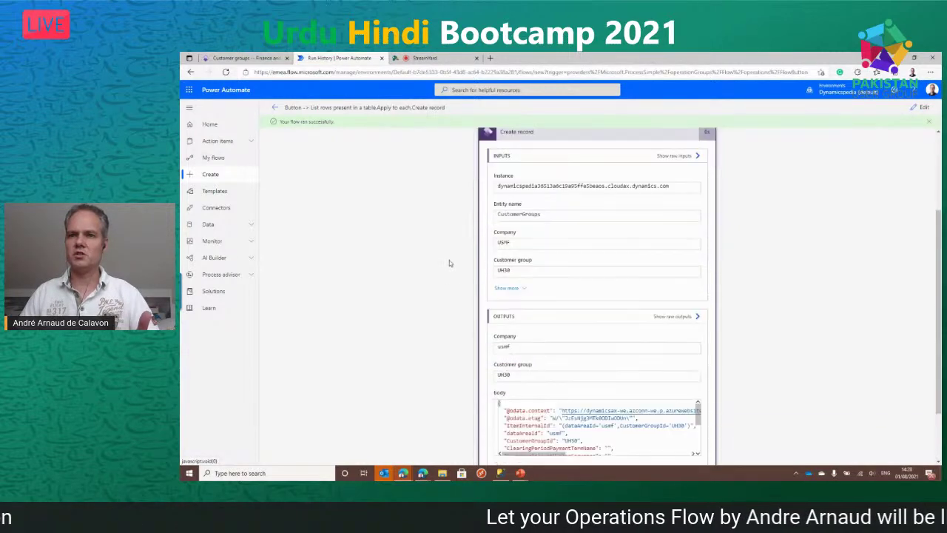
scroll(468, 266, down, 1)
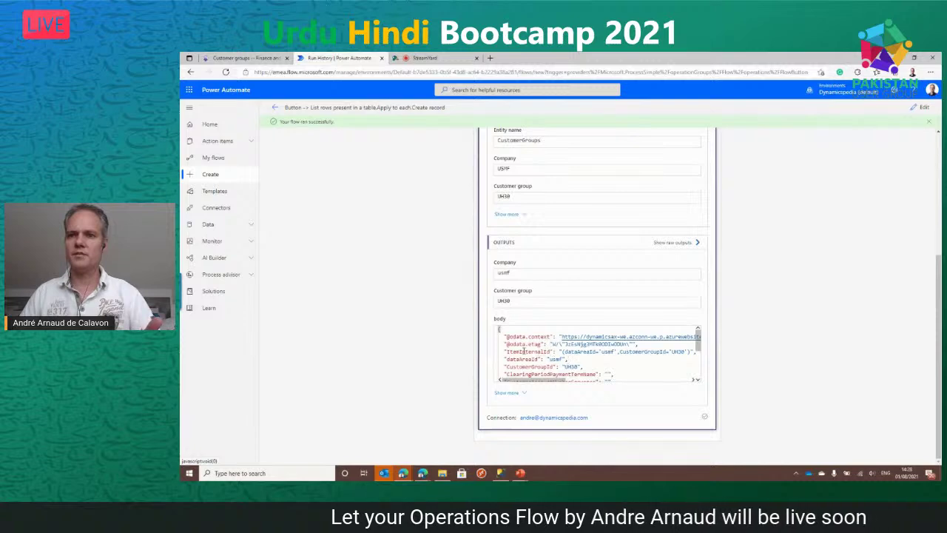
scroll(700, 366, down, 5)
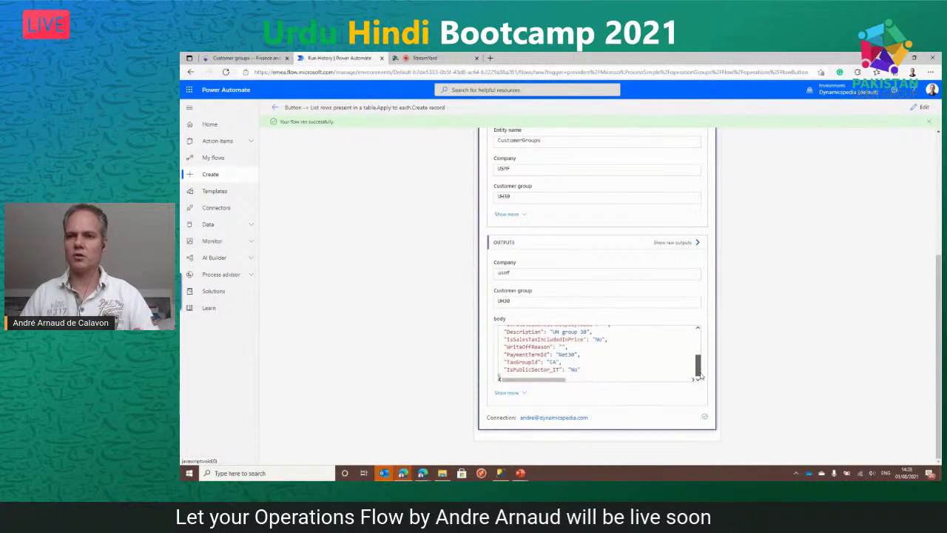
scroll(699, 378, up, 5)
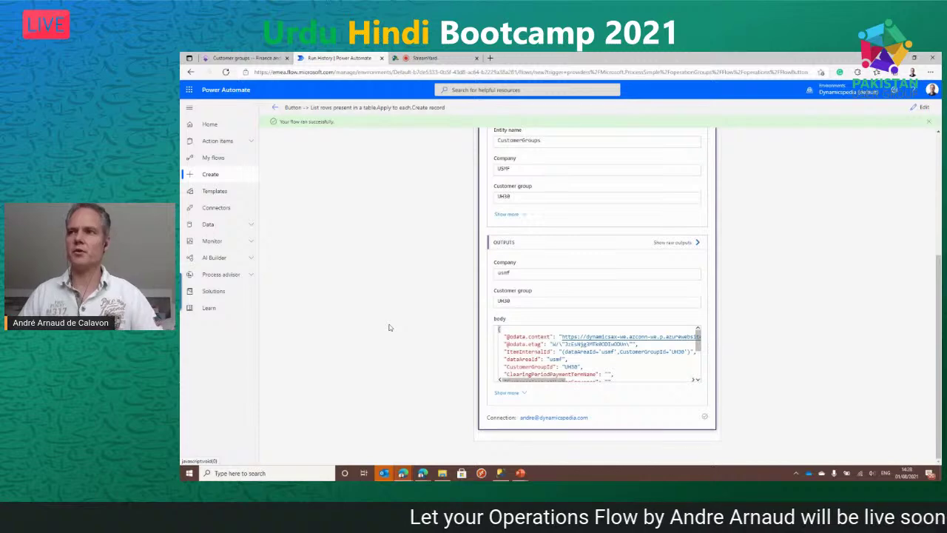
- Switch to Finance and Operations and open the environment's address with the company parameter cmp=USMF
click(233, 59)
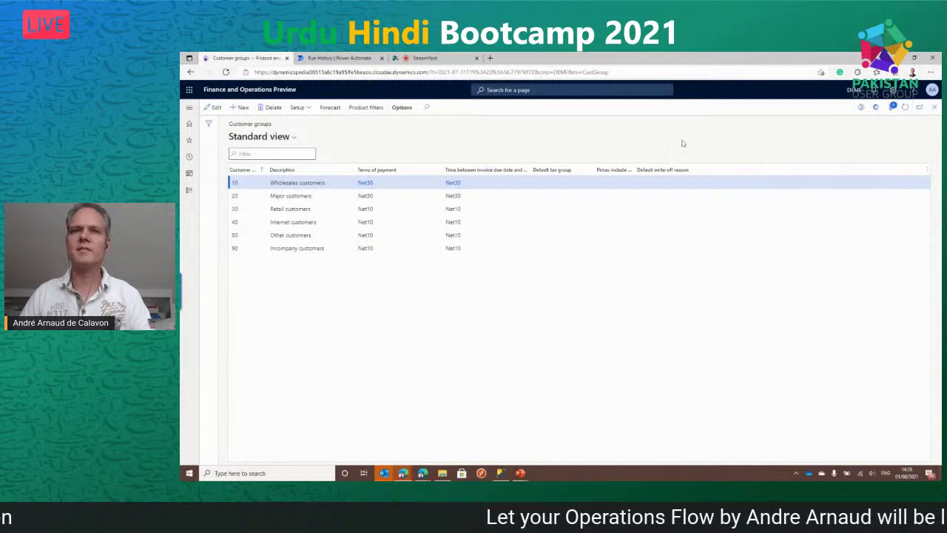
key(F5)
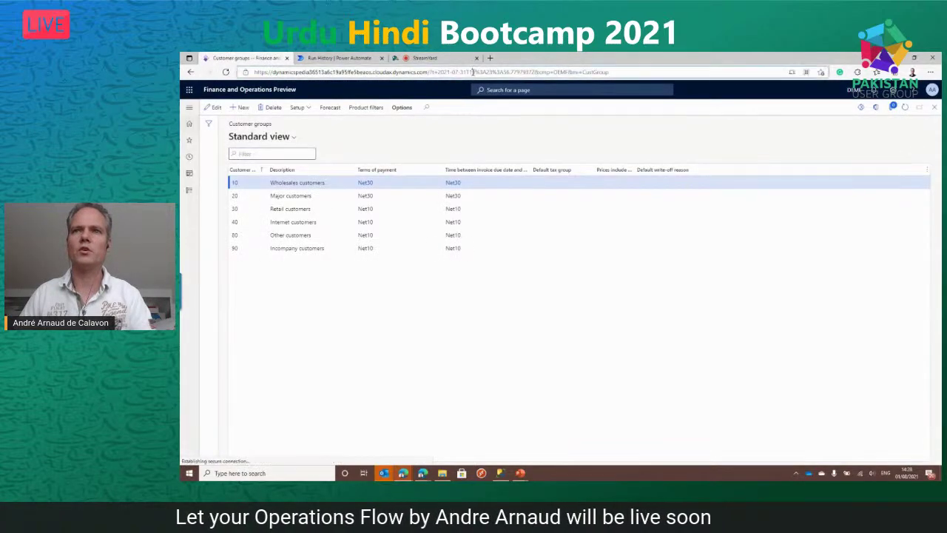
drag(432, 72, 774, 71)
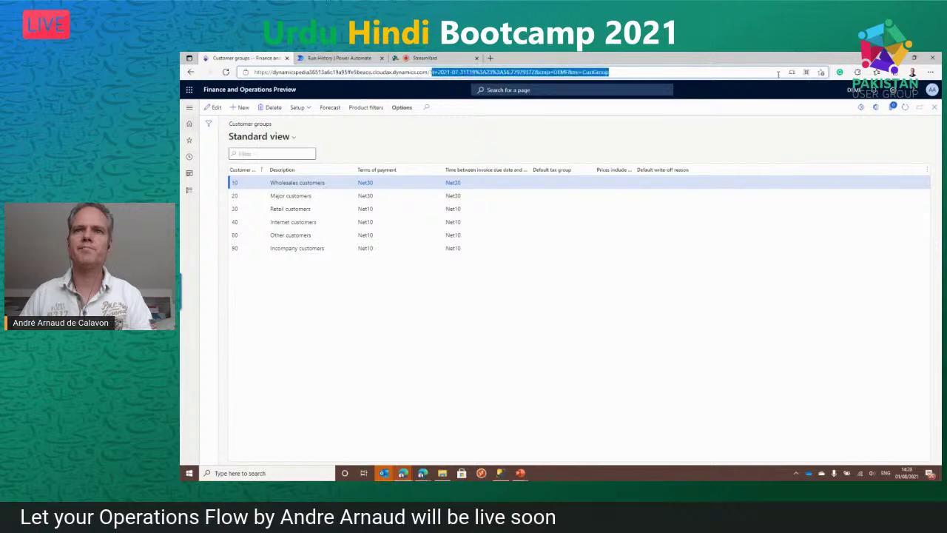
key(BackSpace)
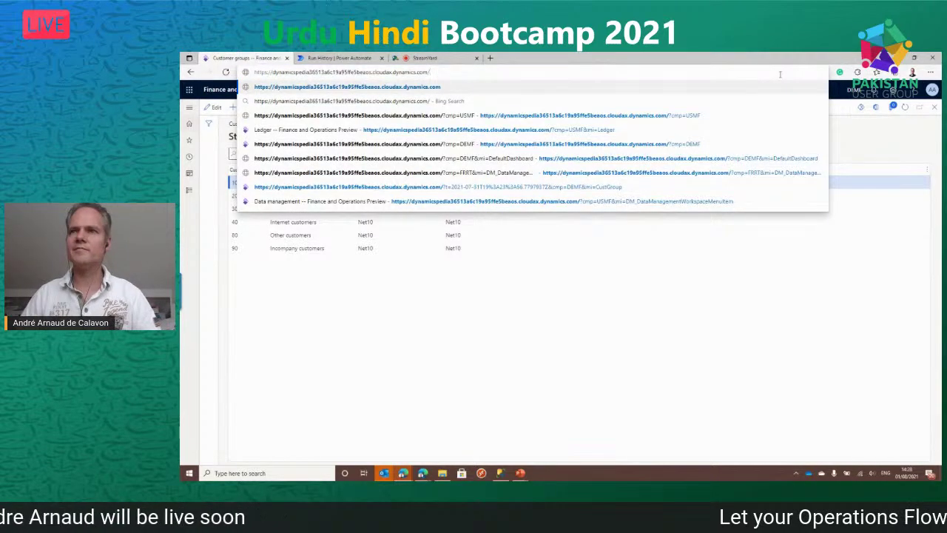
key(Down)
key(Down)
key(Down)
key(Up)
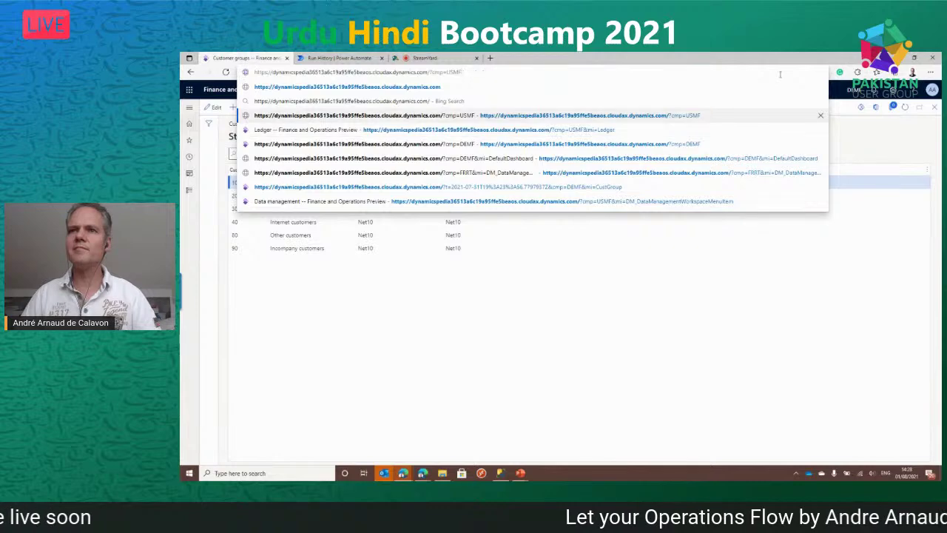
key(Return)
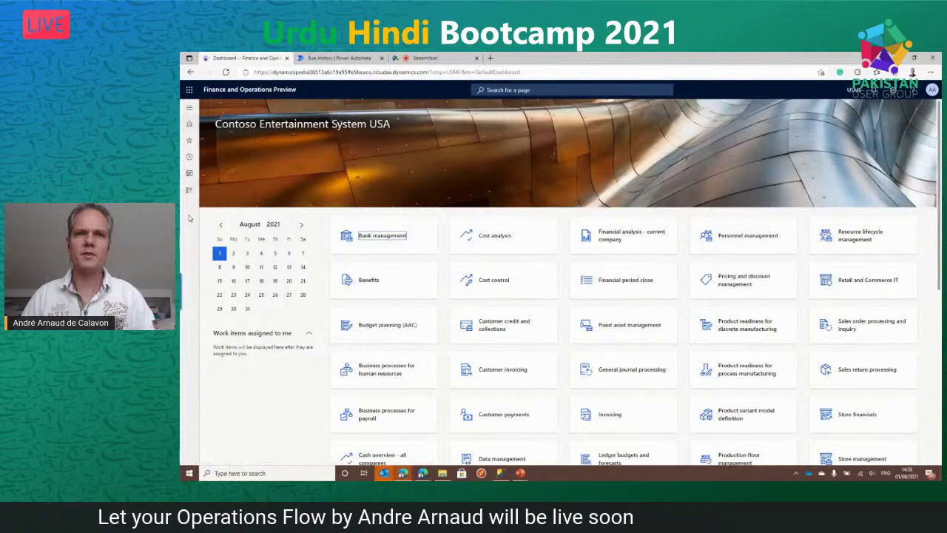
- Find the Customer groups page by searching for "cust gr" and check the imported UH group 10 record
click(513, 88)
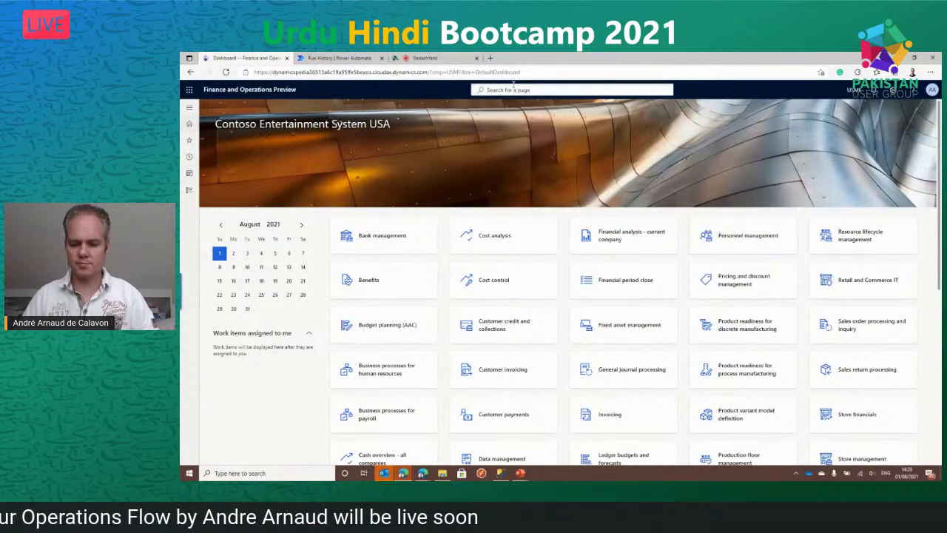
text(cust)
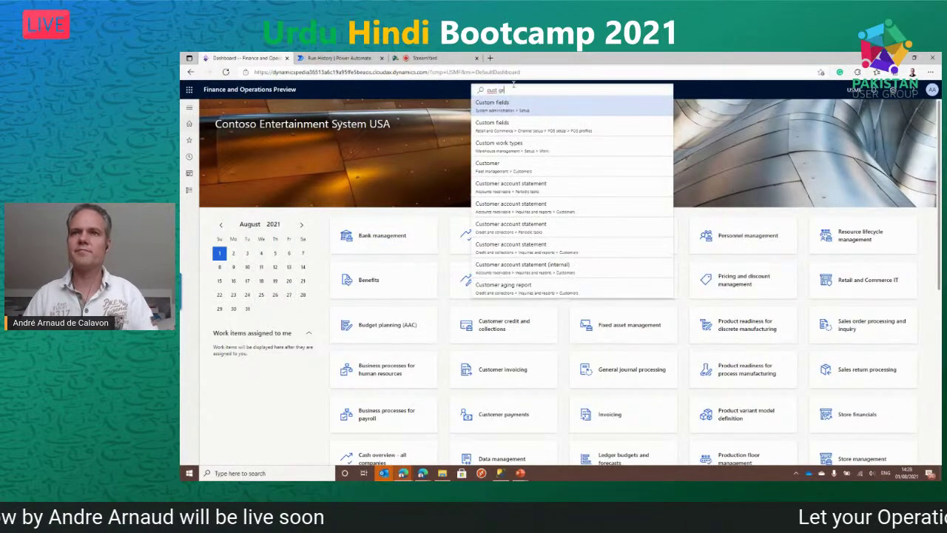
text( gr)
click(540, 116)
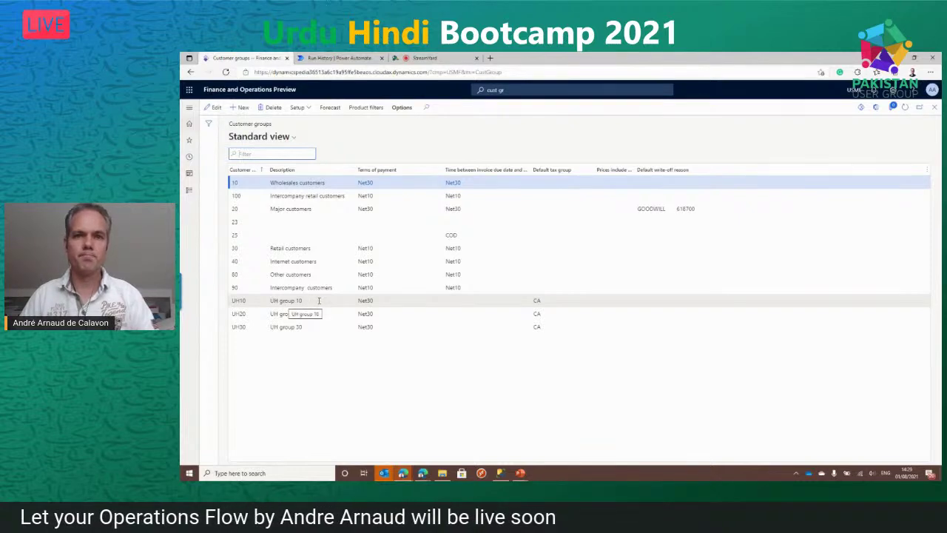
click(318, 300)
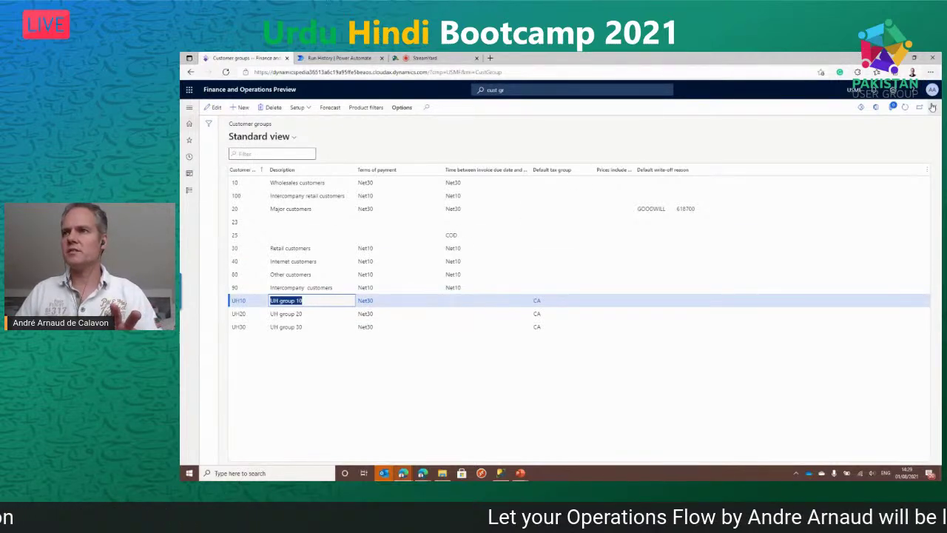
- Check the startup company in the user options' preferences and return to the default dashboard
click(893, 105)
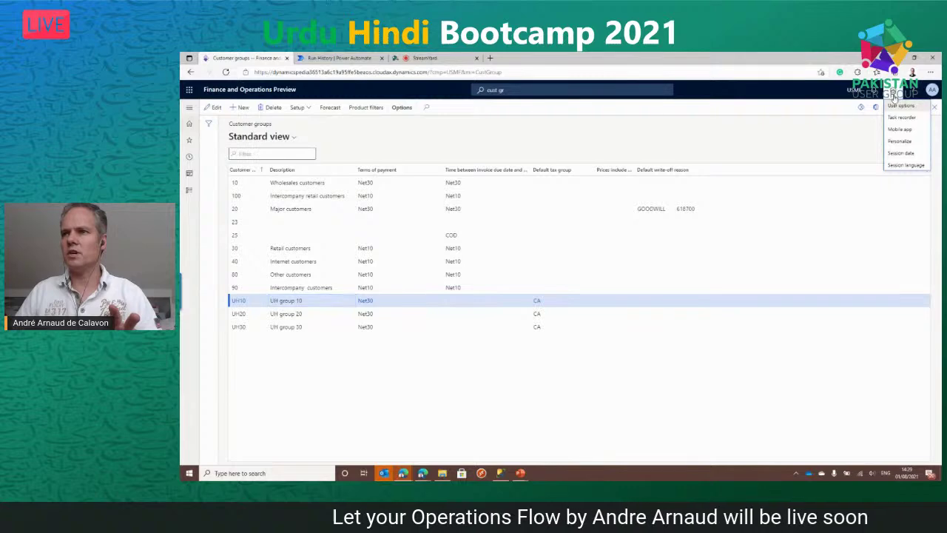
click(898, 108)
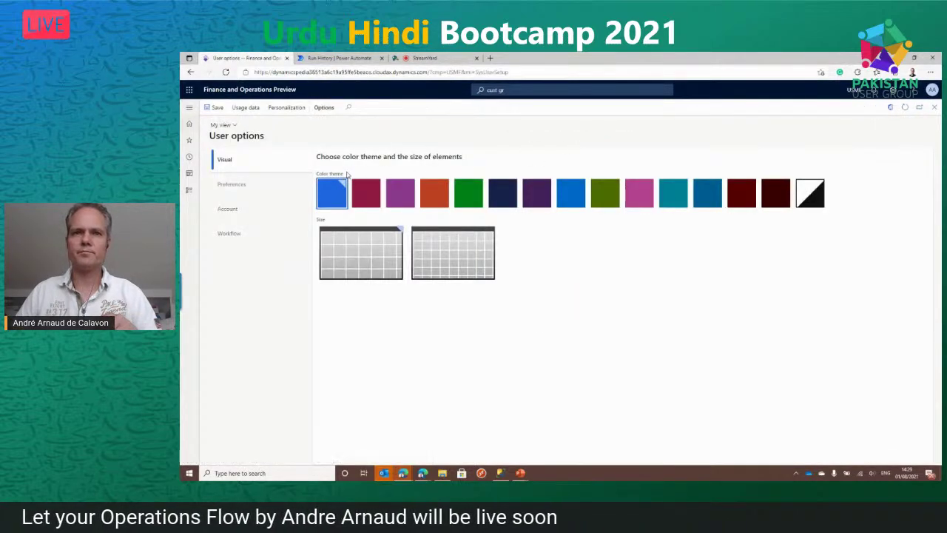
click(273, 191)
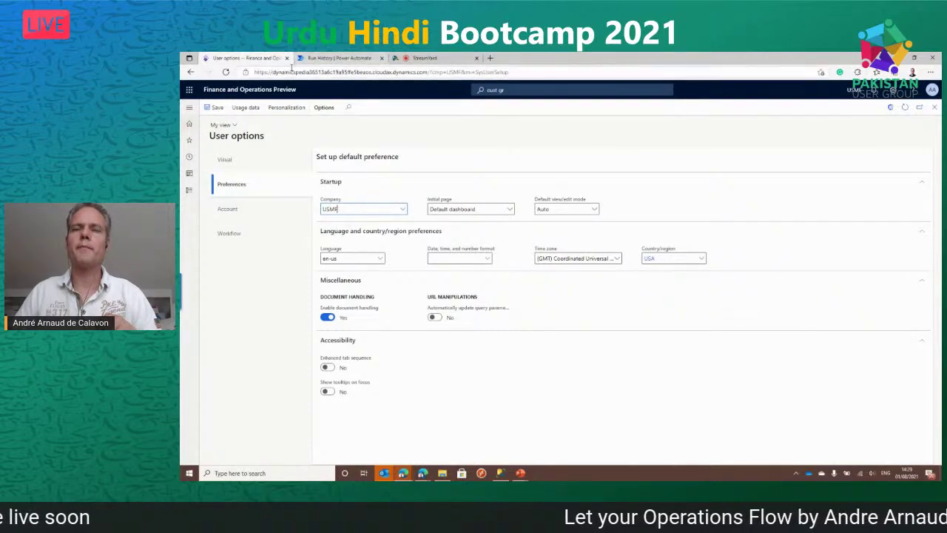
click(248, 91)
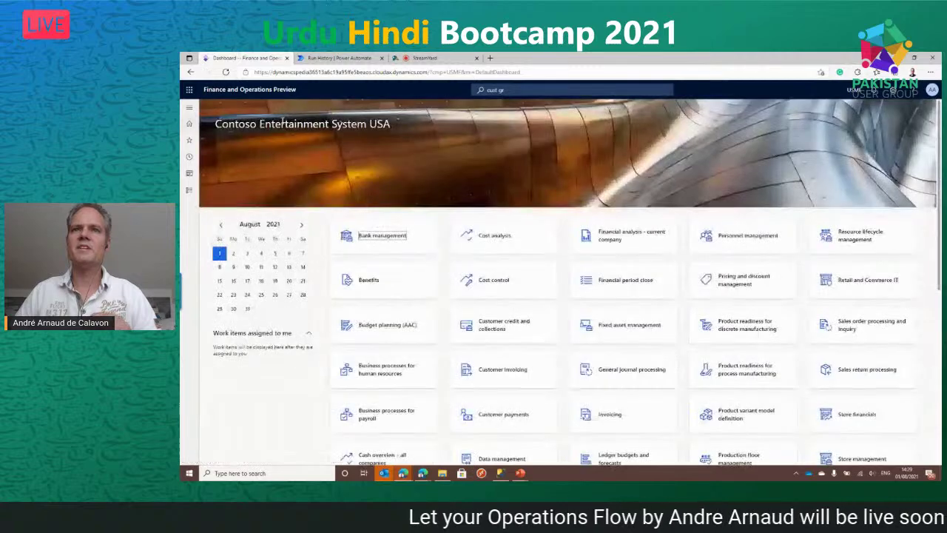
- Switch to Power Automate and open the "Demo temporary change user default company" flow from My flows for editing
click(341, 59)
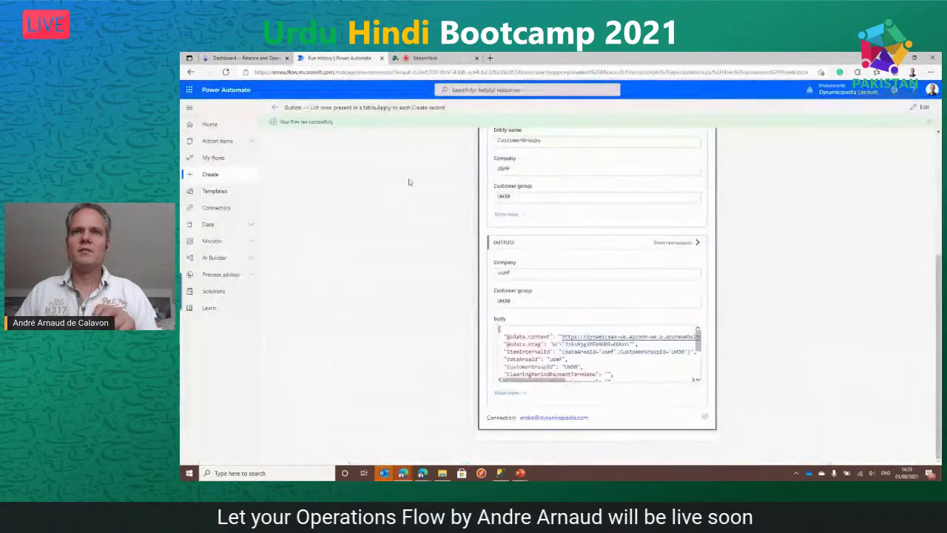
click(213, 158)
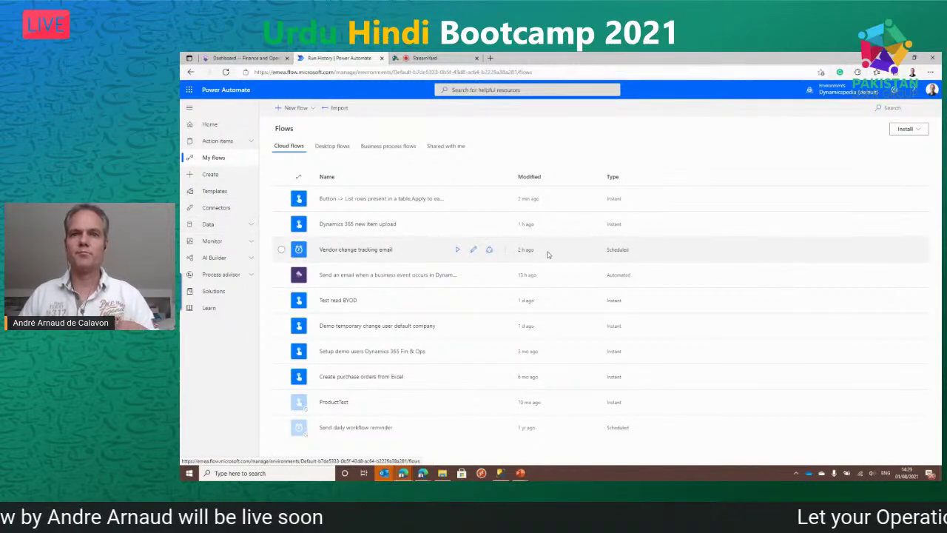
click(382, 326)
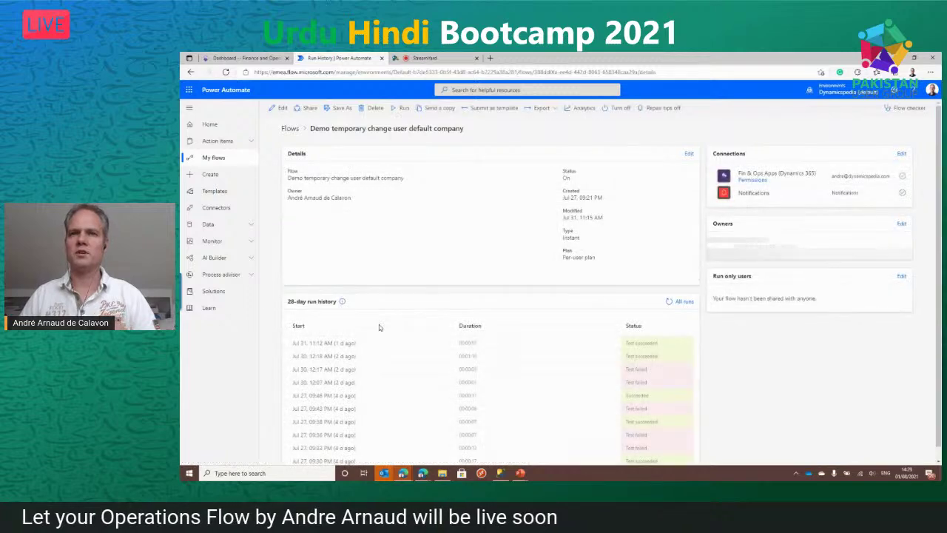
click(281, 109)
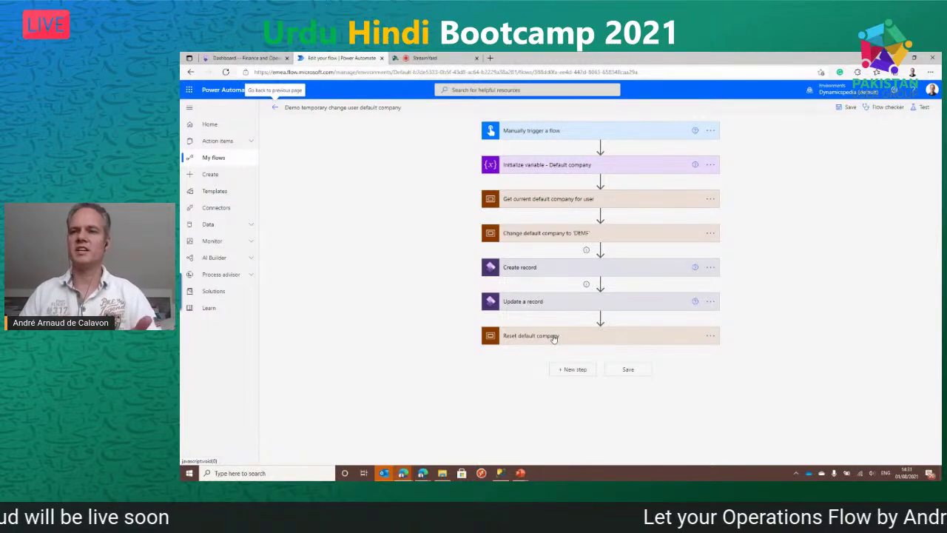
- Examine the "Get current default company for user" scope: the SystemUsers filter query, top count and DefaultCompany variable
click(537, 199)
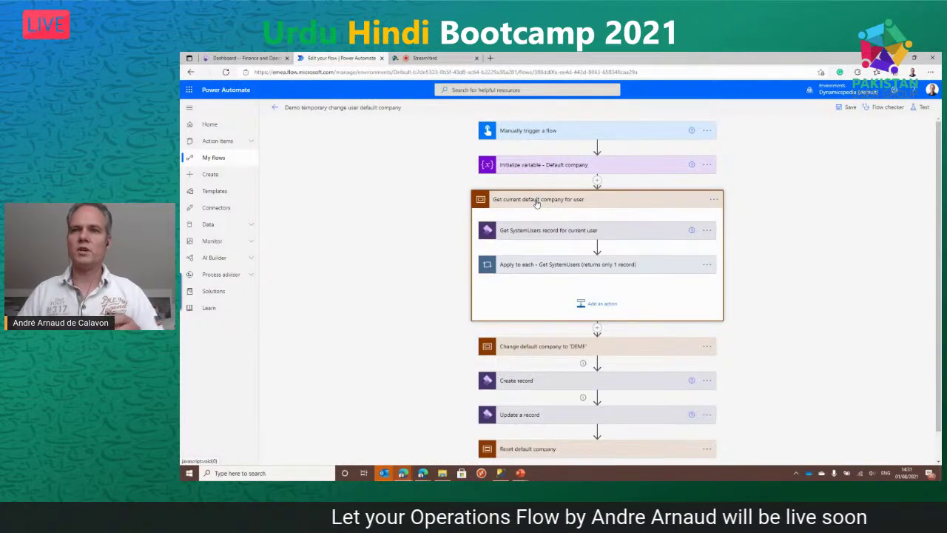
click(561, 233)
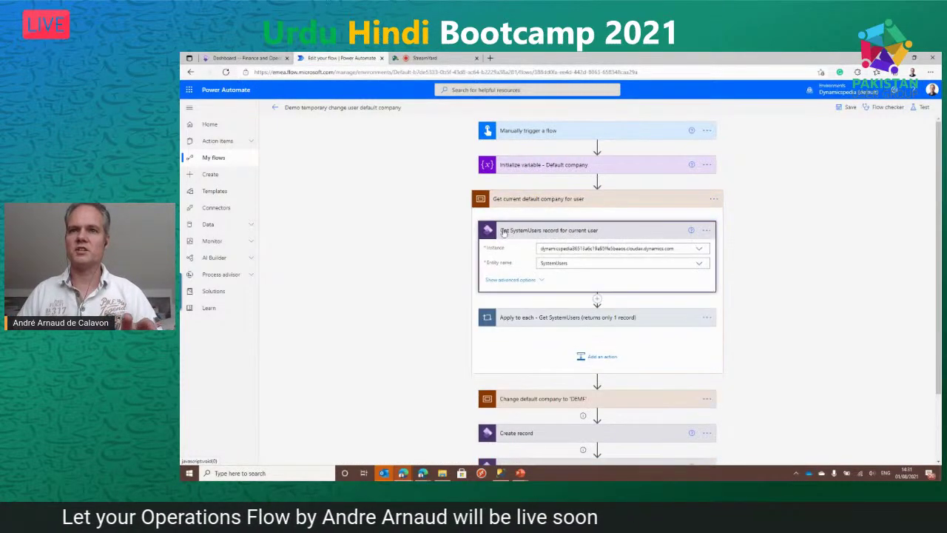
click(493, 284)
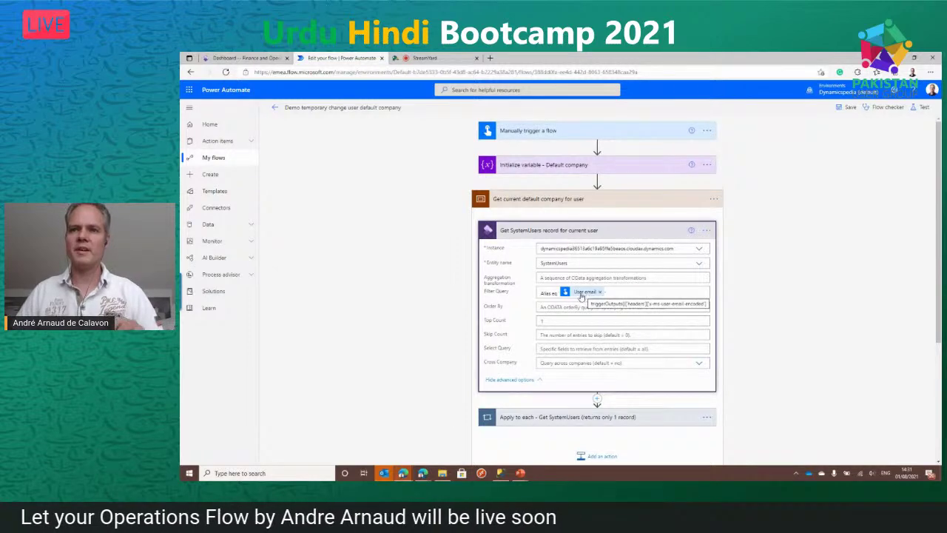
scroll(526, 294, down, 3)
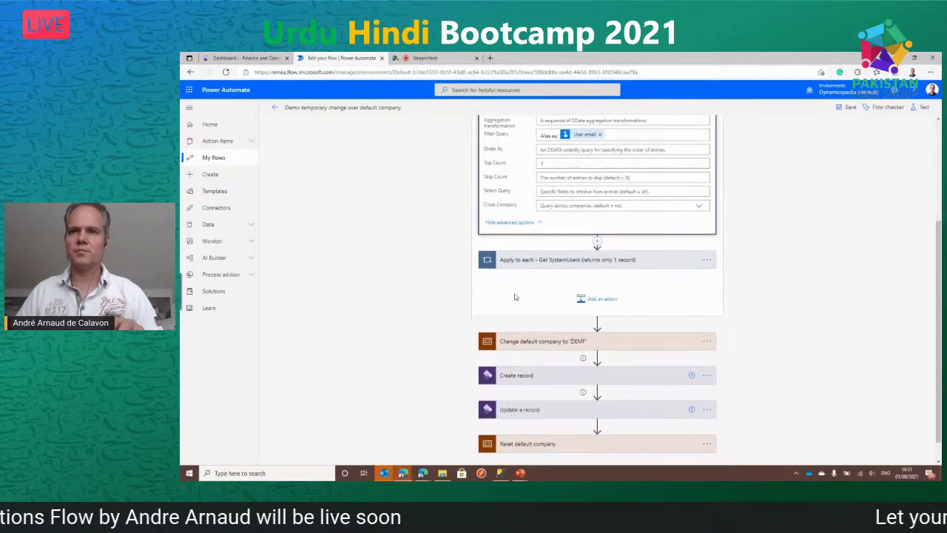
click(518, 262)
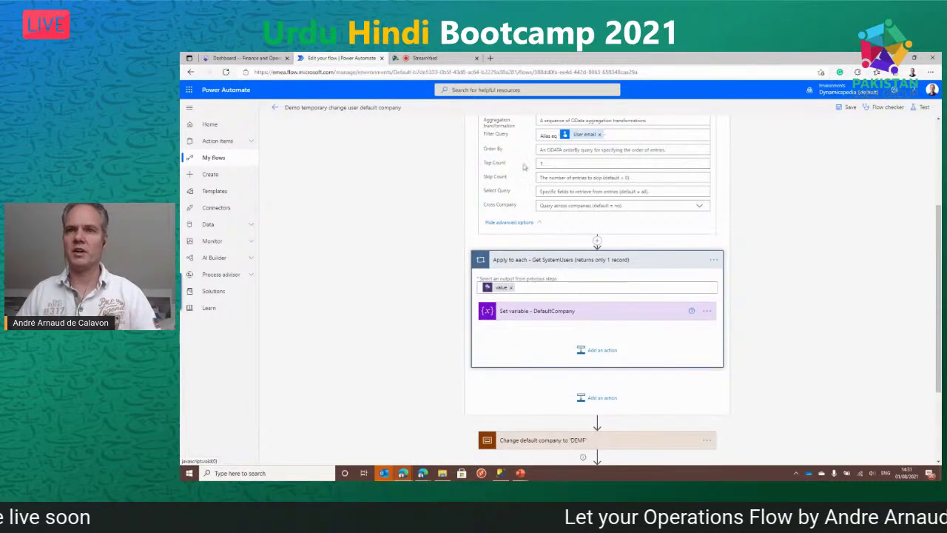
click(557, 164)
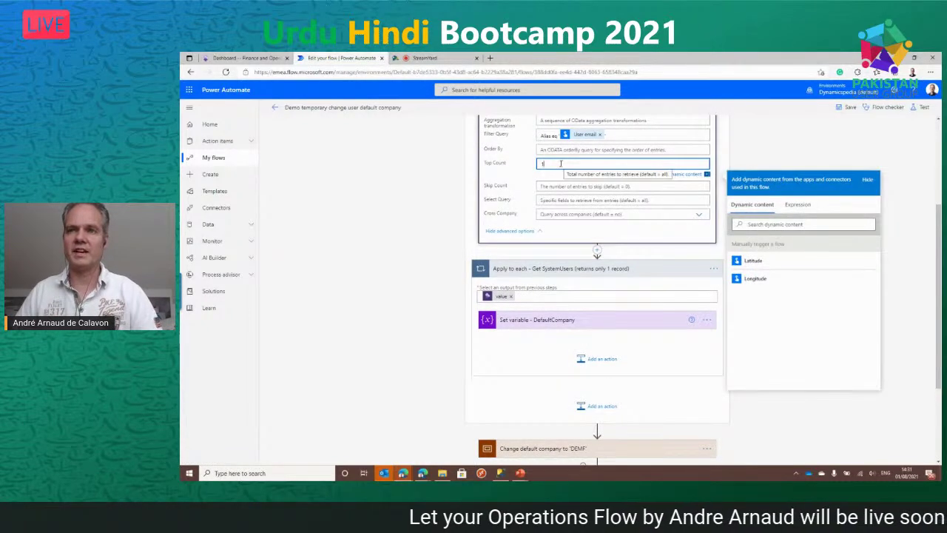
click(541, 322)
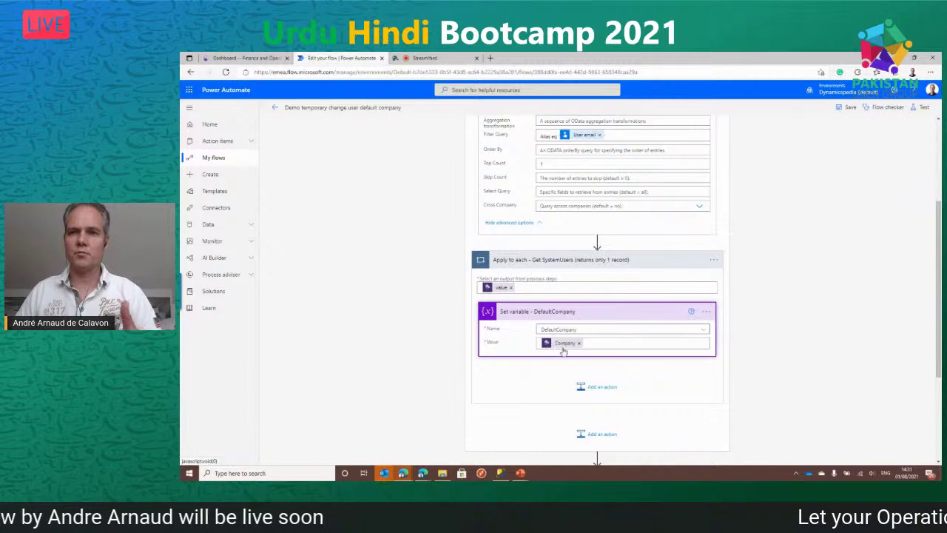
- Examine the "Change default company to 'DEMF'" scope, including the advanced Company field of its SystemUsers update
scroll(555, 337, down, 2)
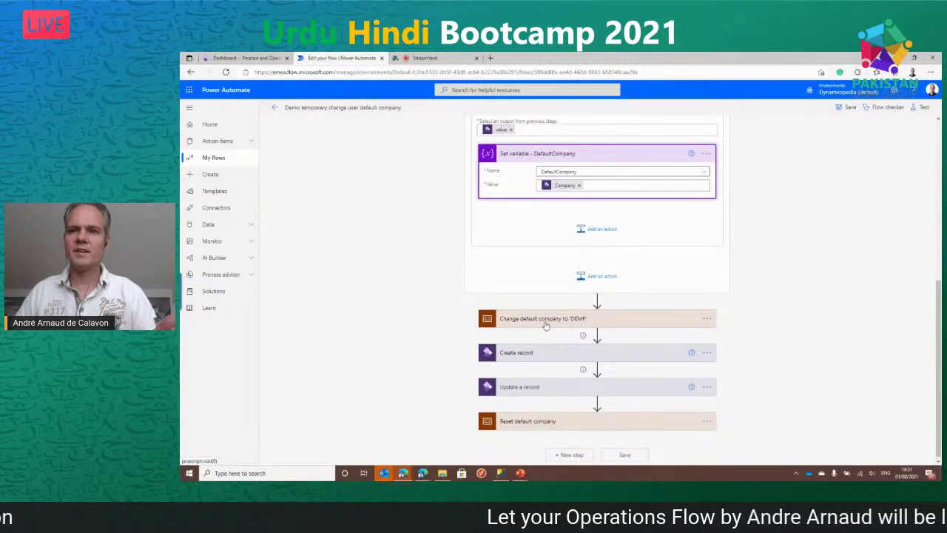
click(545, 325)
click(545, 352)
scroll(526, 346, down, 1)
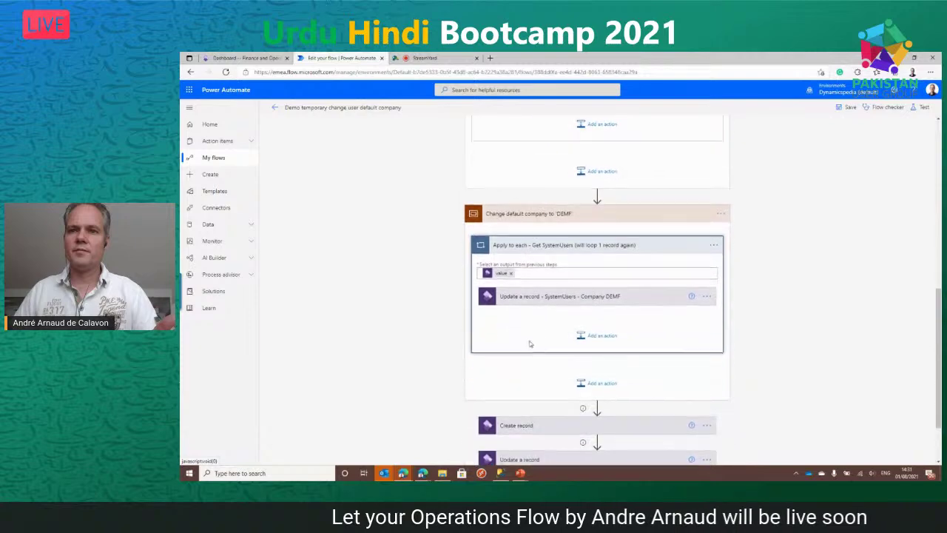
click(529, 297)
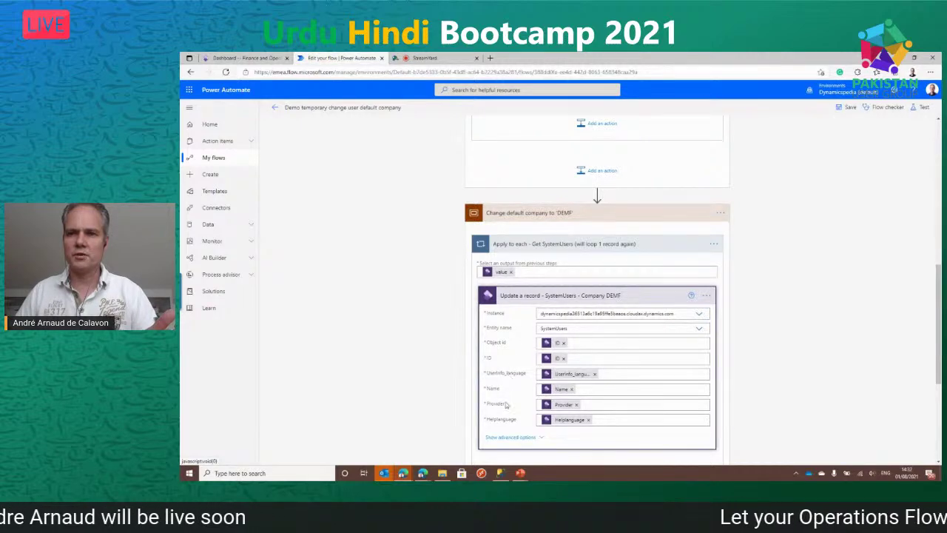
scroll(508, 408, down, 1)
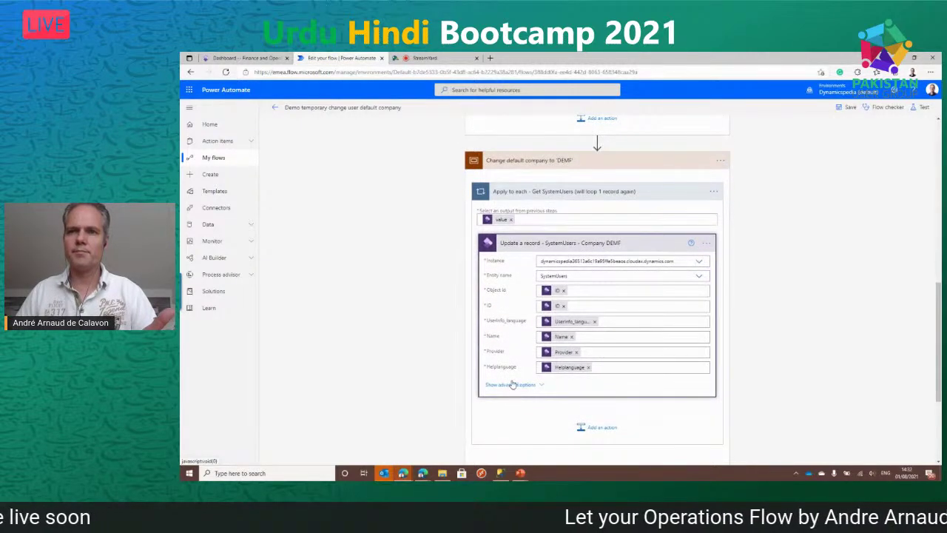
click(503, 383)
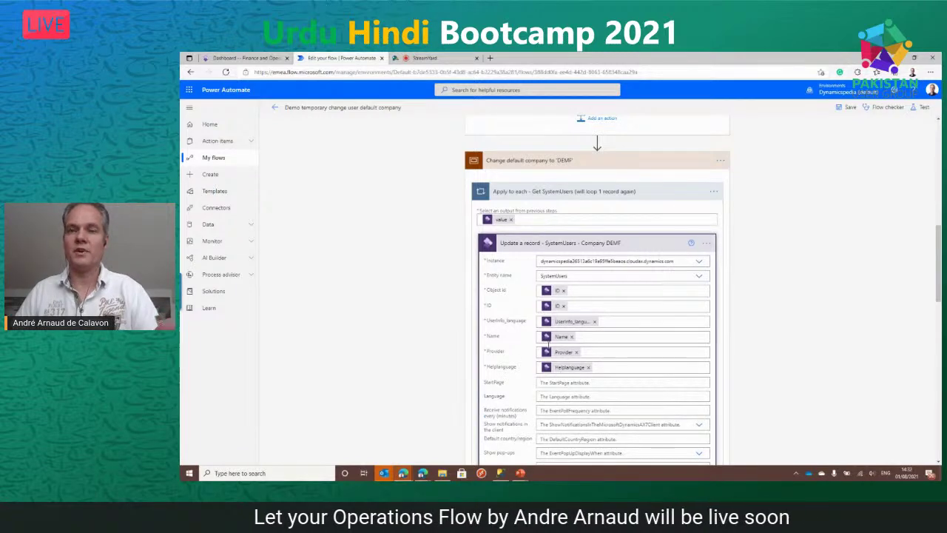
scroll(531, 340, down, 3)
scroll(531, 340, down, 2)
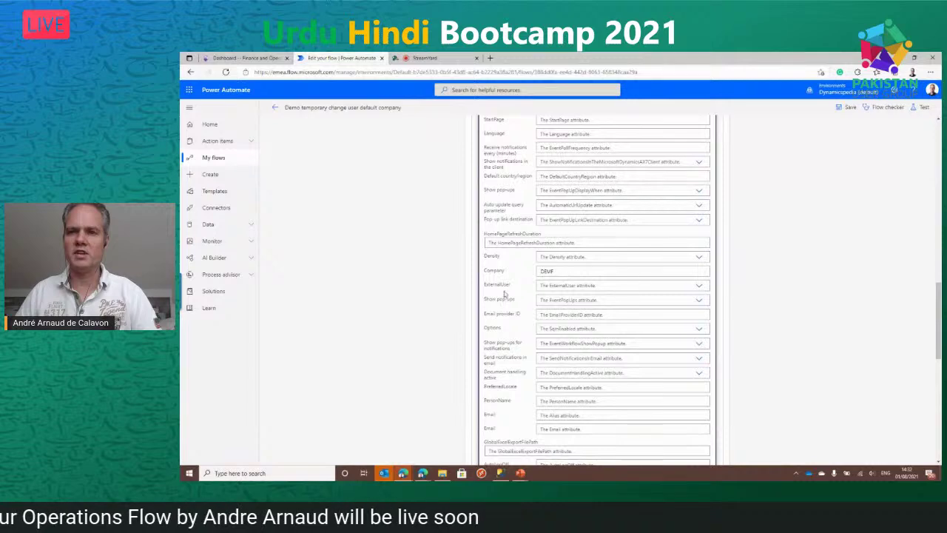
- Examine the Create record and Update a record actions for CustomerGroups, including the object id and the update's advanced options
scroll(511, 300, down, 12)
scroll(517, 303, down, 1)
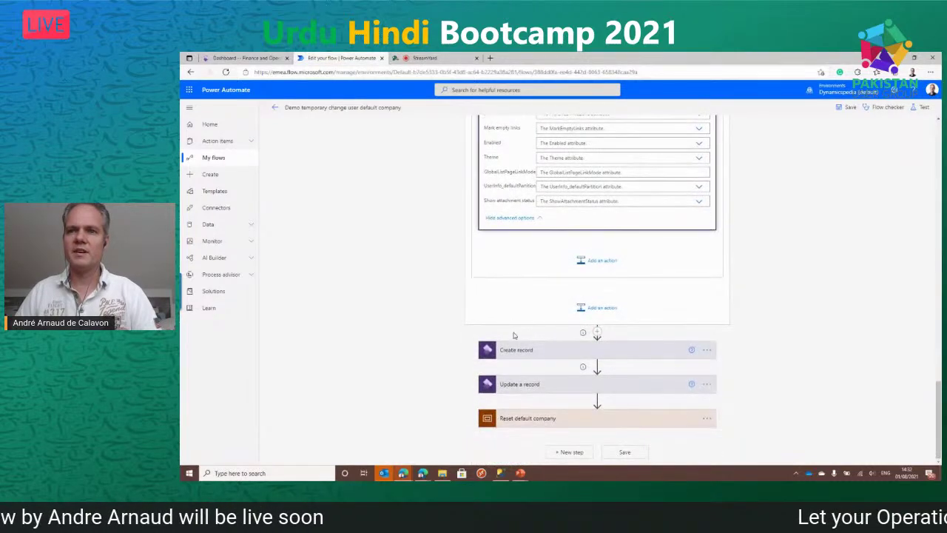
click(520, 383)
scroll(422, 340, down, 1)
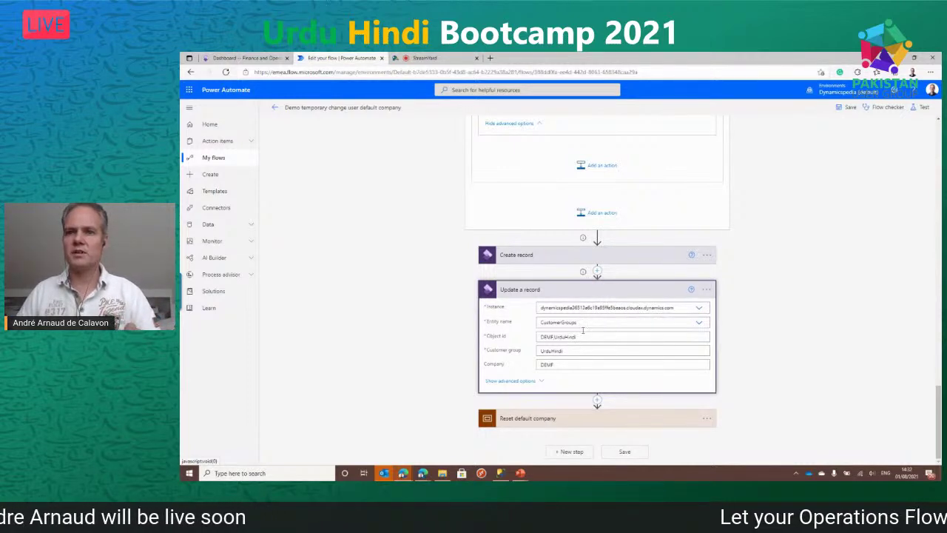
click(587, 337)
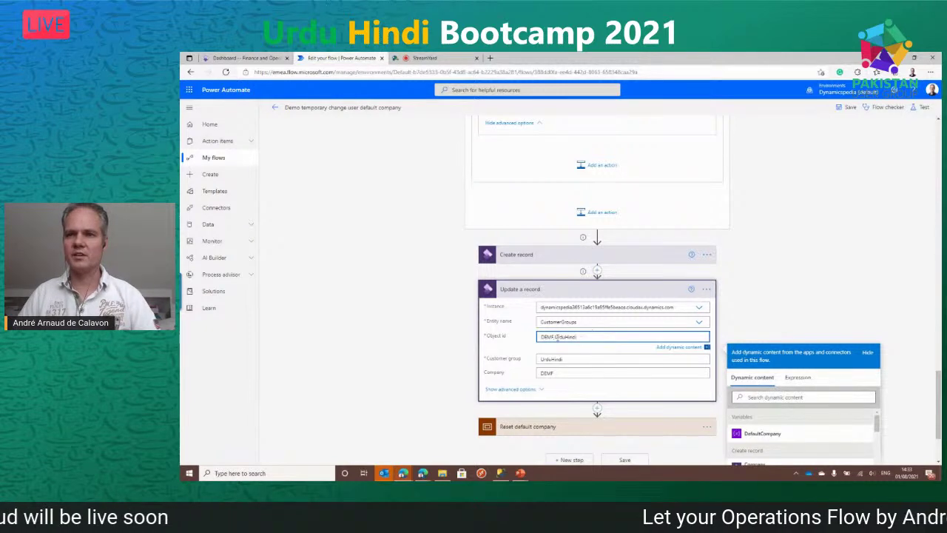
click(526, 263)
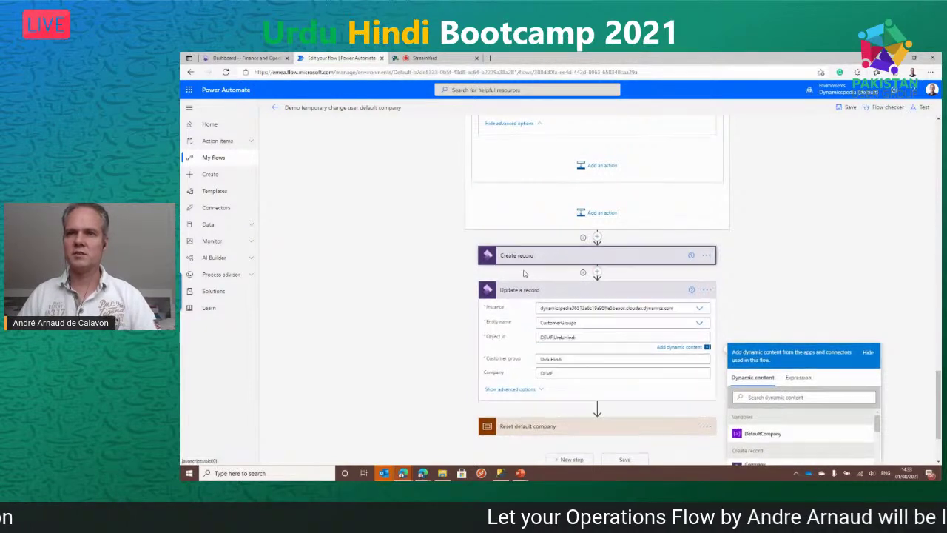
click(523, 258)
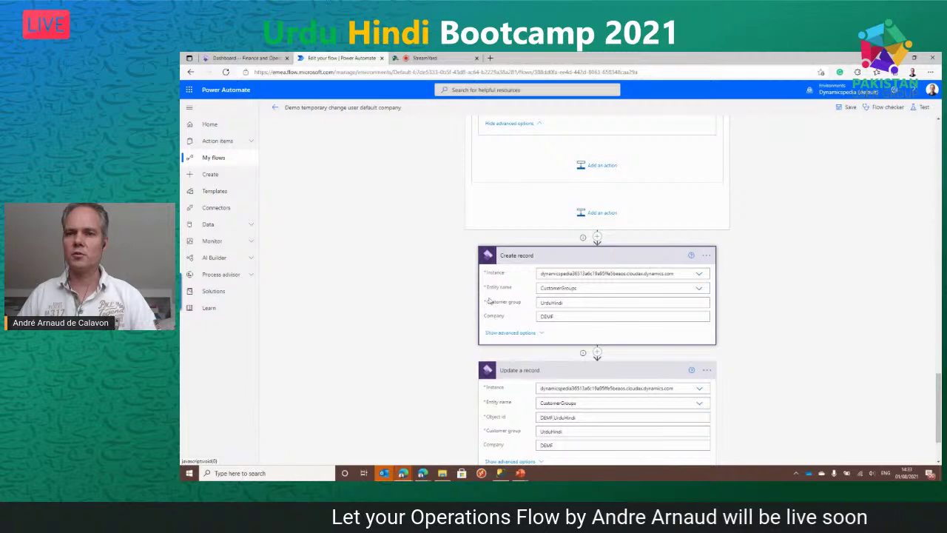
click(522, 258)
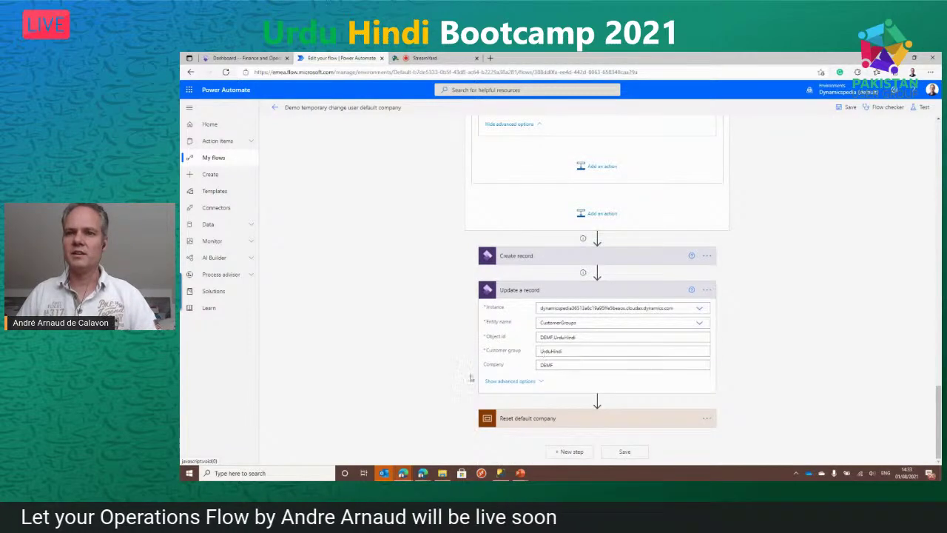
click(494, 381)
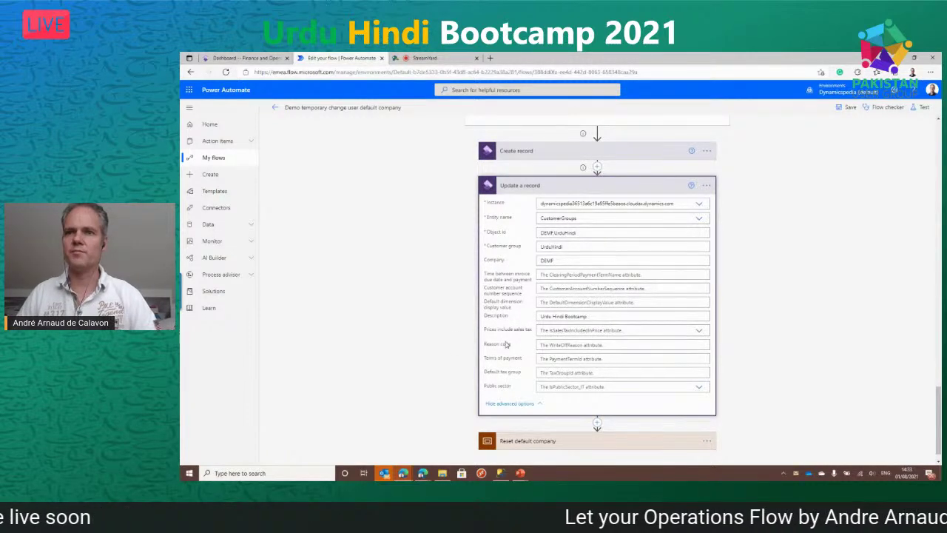
- Examine the "Reset default company" scope, including the advanced Company field of its SystemUsers update
scroll(518, 360, down, 1)
click(530, 419)
scroll(503, 377, down, 2)
click(535, 370)
scroll(539, 370, down, 2)
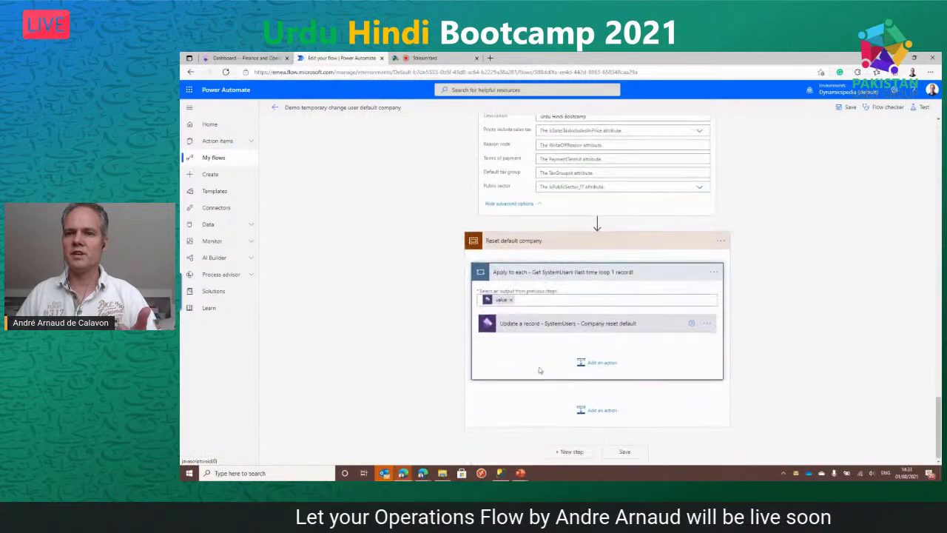
click(516, 324)
scroll(549, 348, down, 2)
click(510, 321)
scroll(511, 347, down, 4)
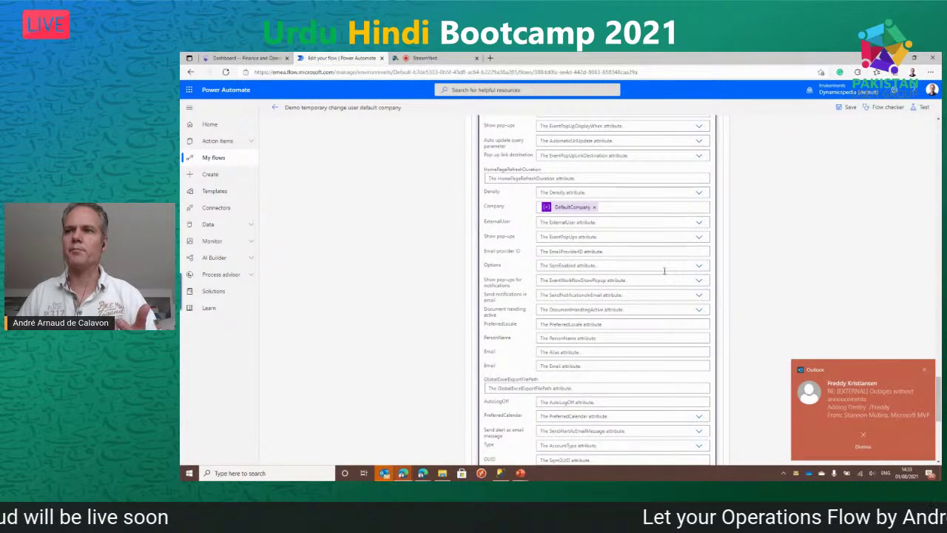
- Run a manual test of the "Demo temporary change user default company" flow
click(921, 107)
click(827, 130)
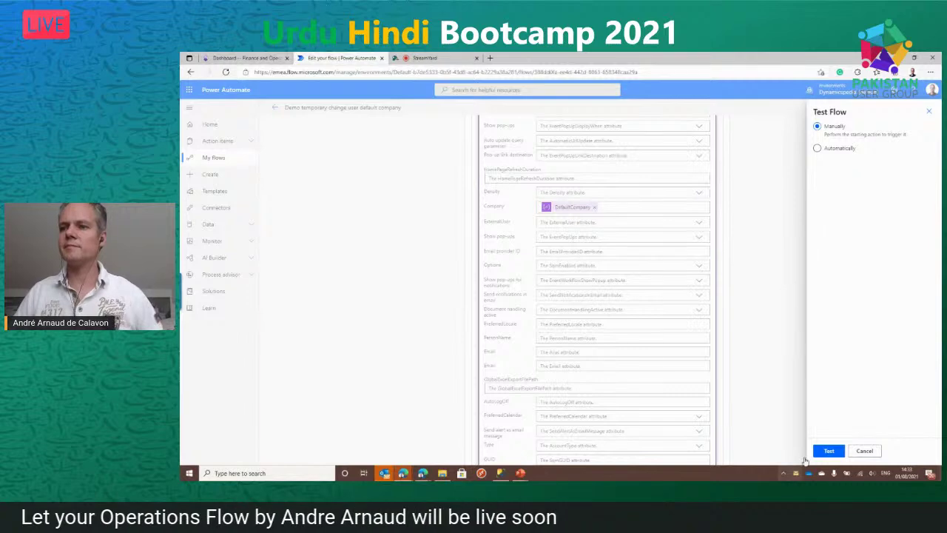
click(827, 451)
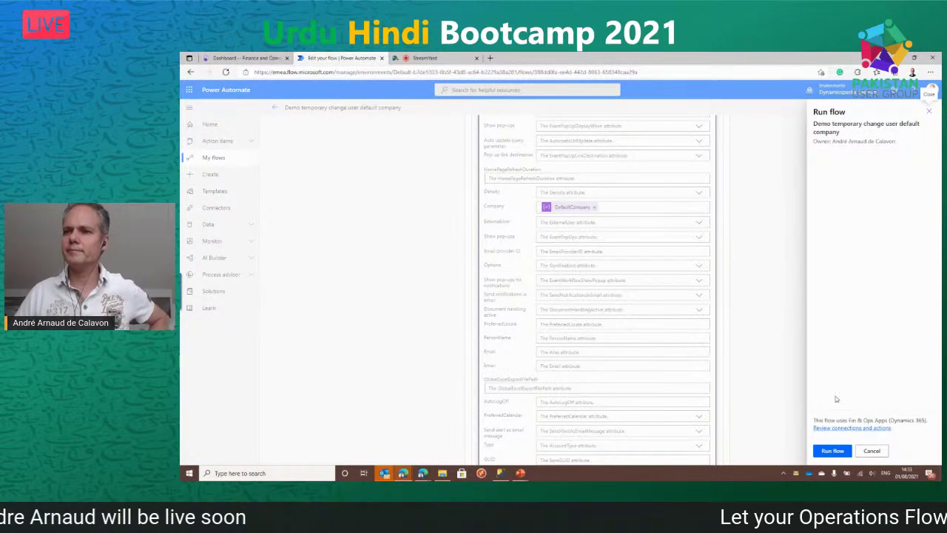
click(833, 450)
click(829, 450)
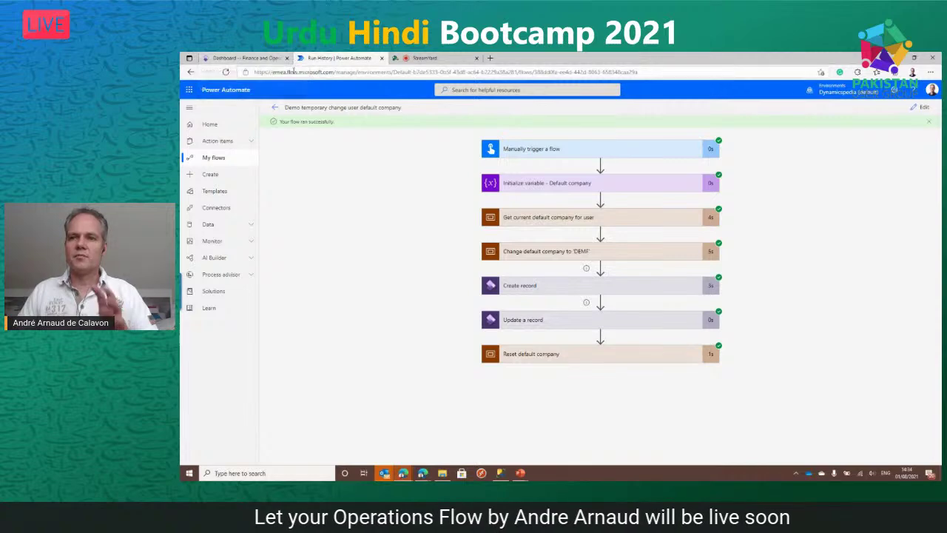
- In Finance and Operations, open the CustGroup page for company DEMF and refresh the list to check the customer groups
click(259, 60)
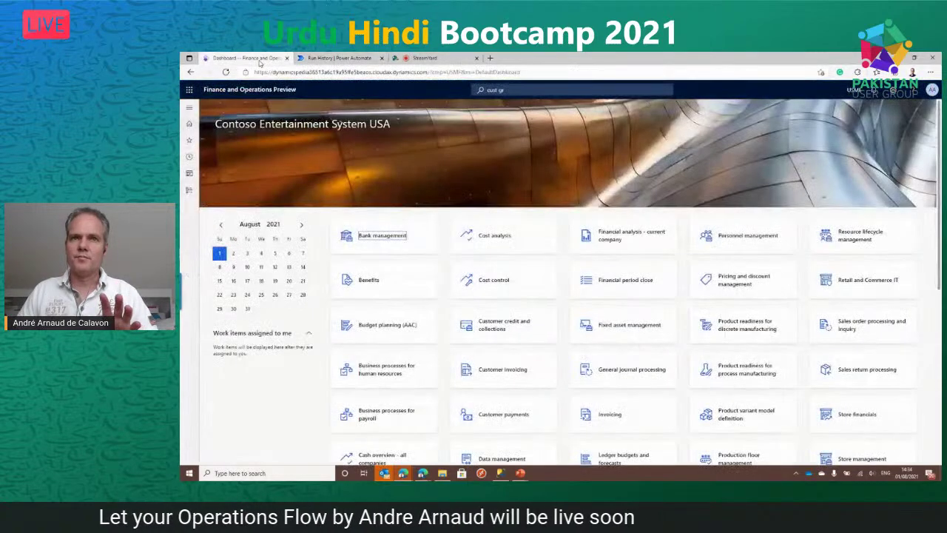
double_click(453, 71)
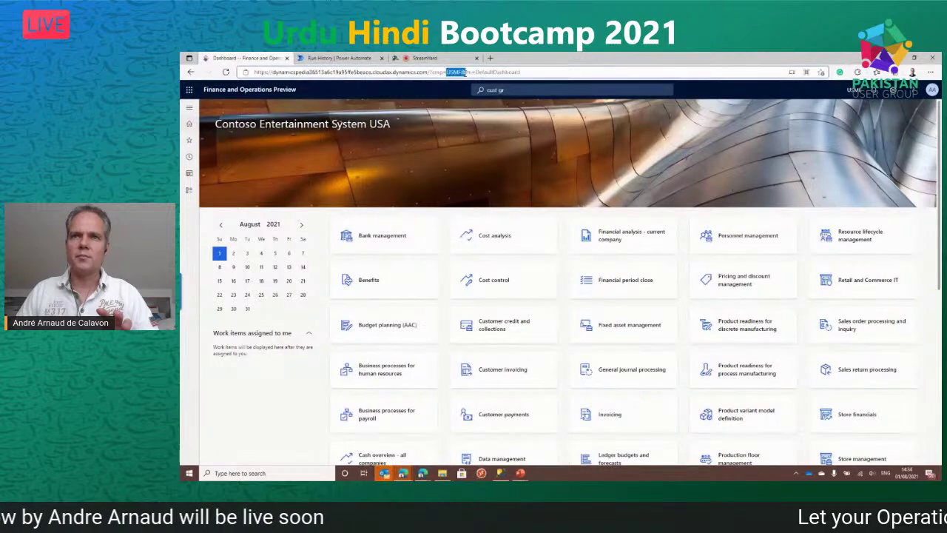
text(DEMF)
key(End)
key(ctrl+shift+Left)
text(Cust)
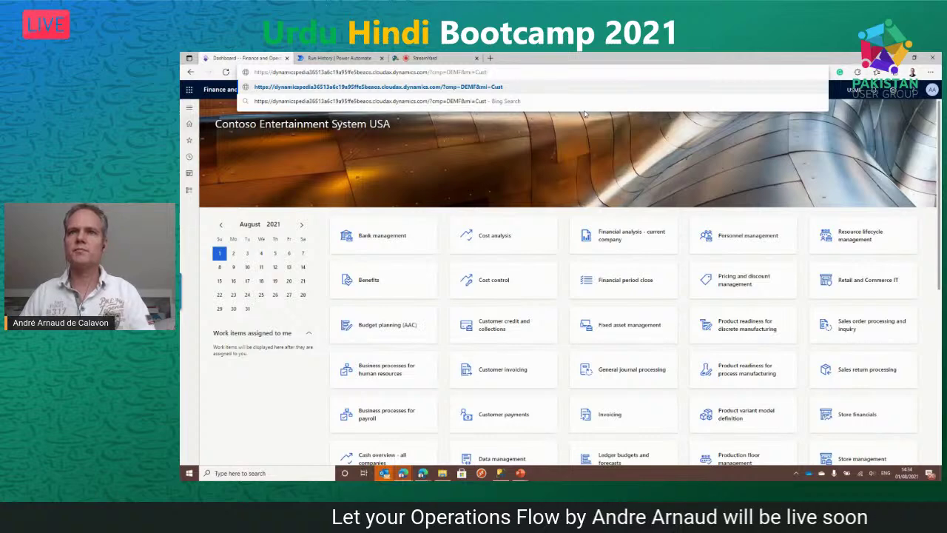
text(Group)
key(Return)
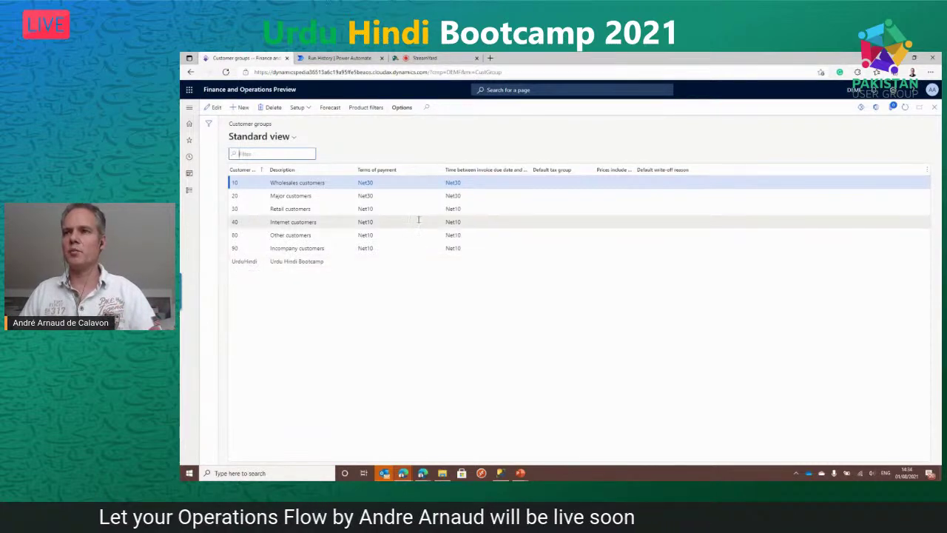
click(904, 106)
click(900, 106)
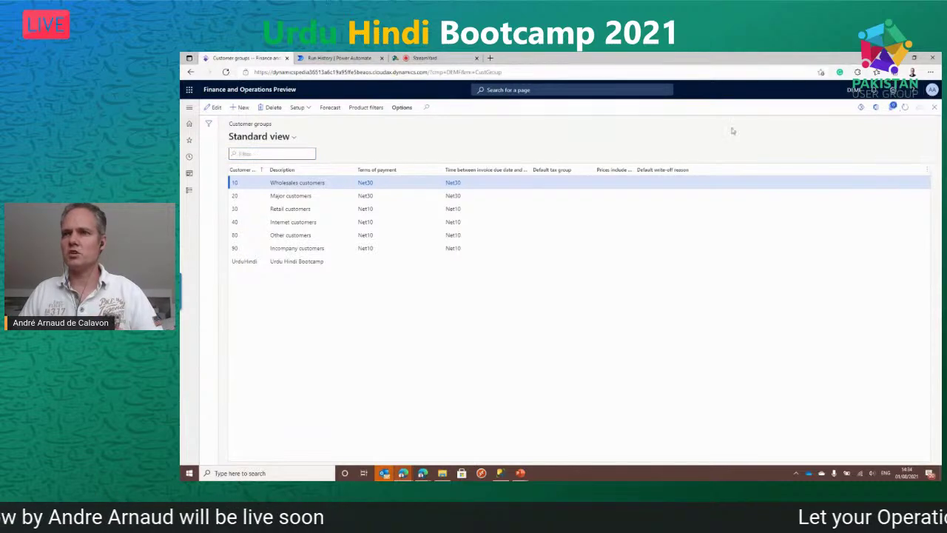
click(245, 187)
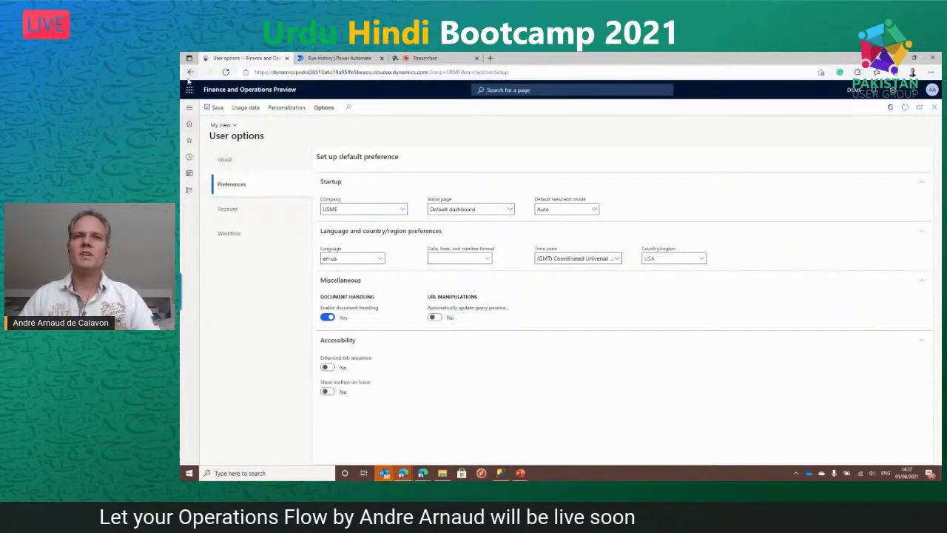
- Open the Data management workspace from System administration, and open its entity export to database configuration
click(189, 191)
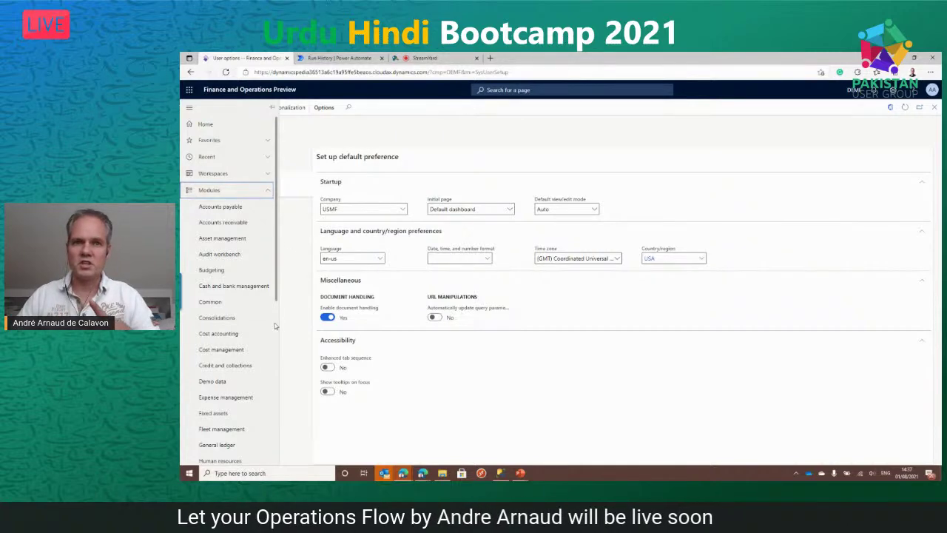
scroll(235, 303, down, 5)
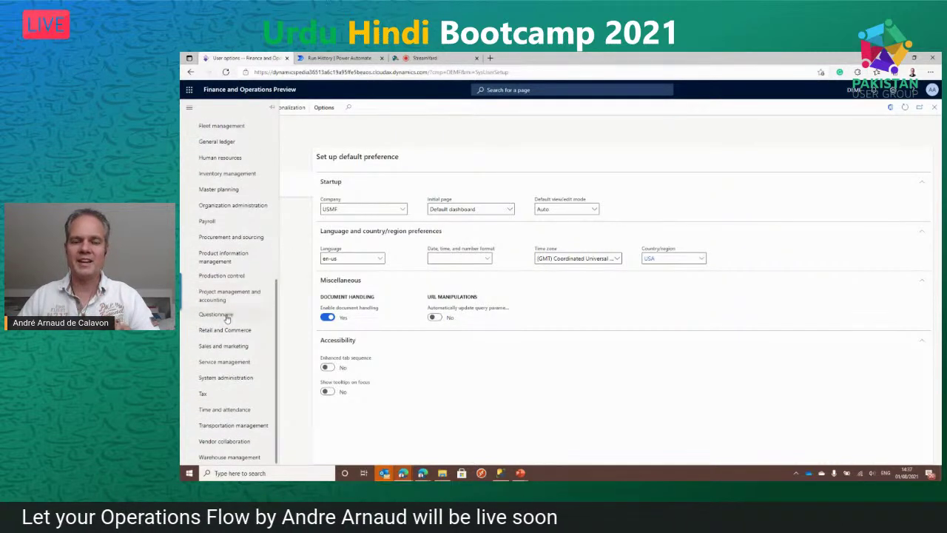
click(244, 378)
click(336, 162)
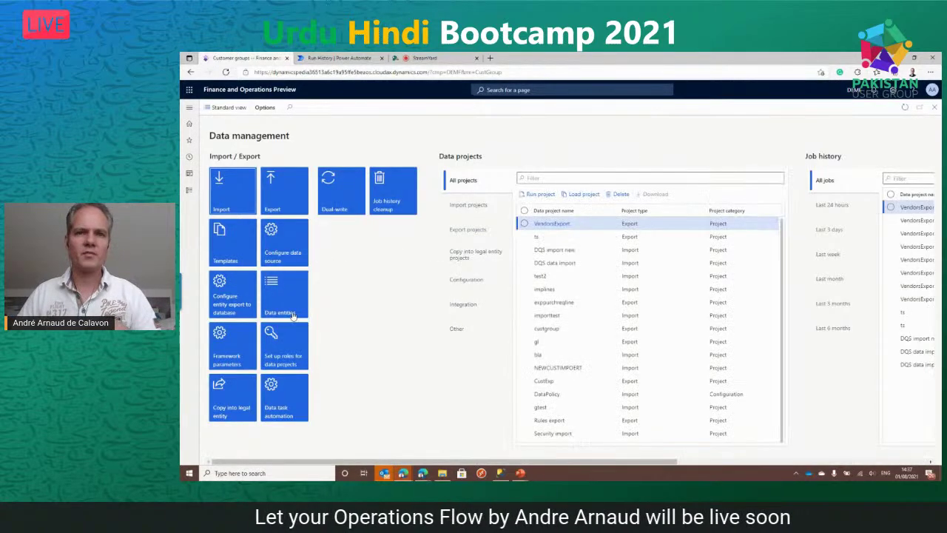
click(226, 310)
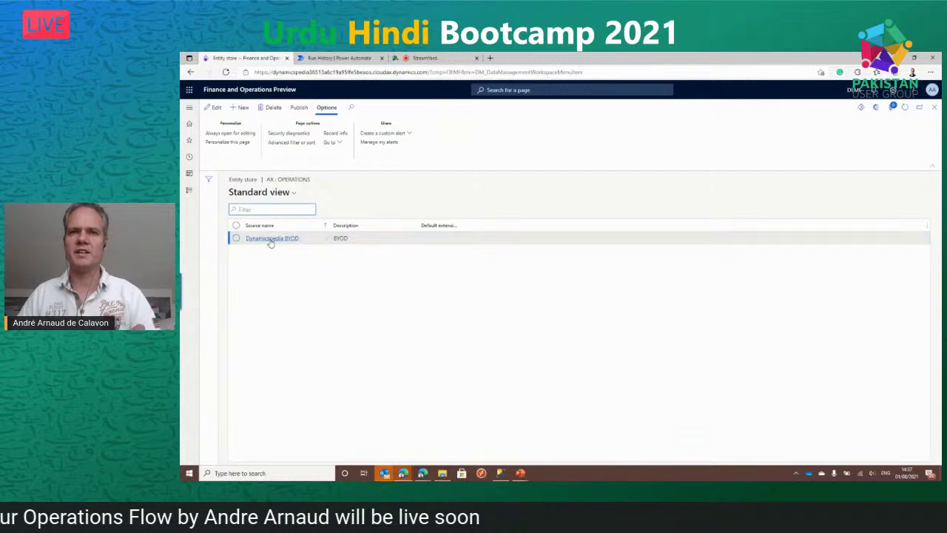
- Open the target entities of the Dynamicspedia BYOD source and show only the published ones
click(272, 238)
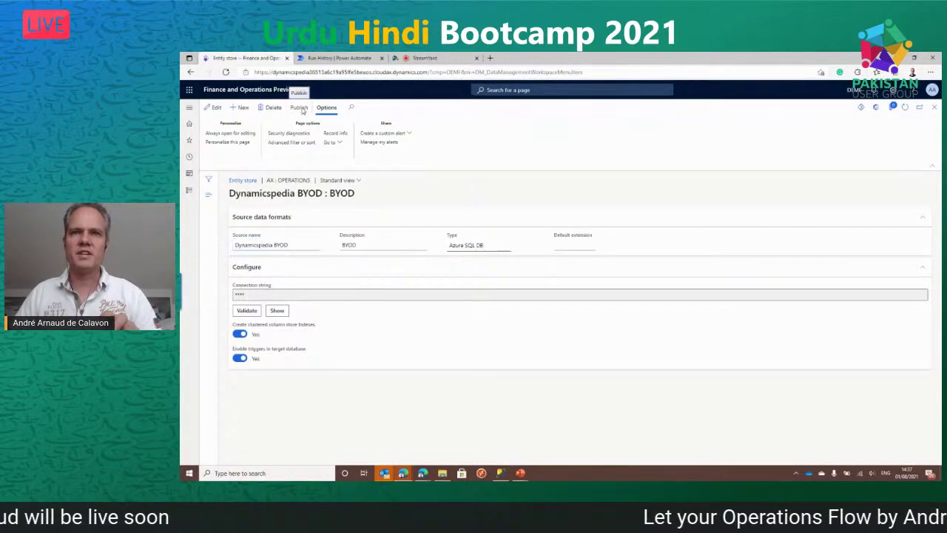
click(300, 108)
click(324, 155)
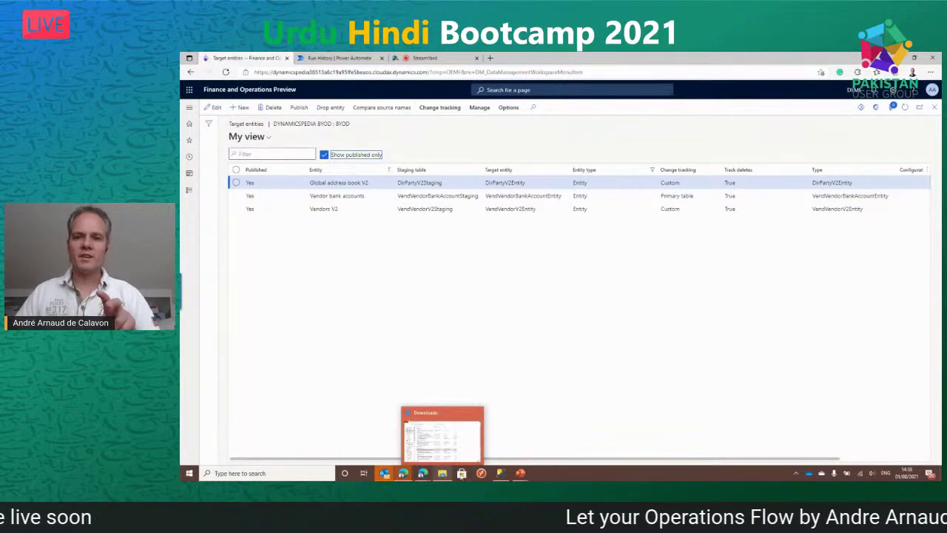
- Switch to SQL Server Management Studio and examine the vendor query results across to the DATAAREAID and SYNCSTARTDATETIME columns
mouse_move(500, 474)
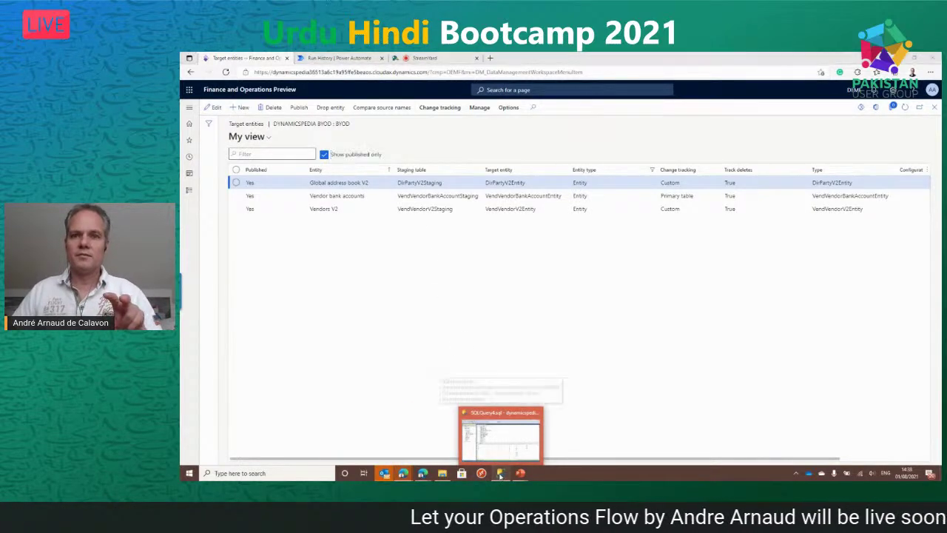
click(500, 474)
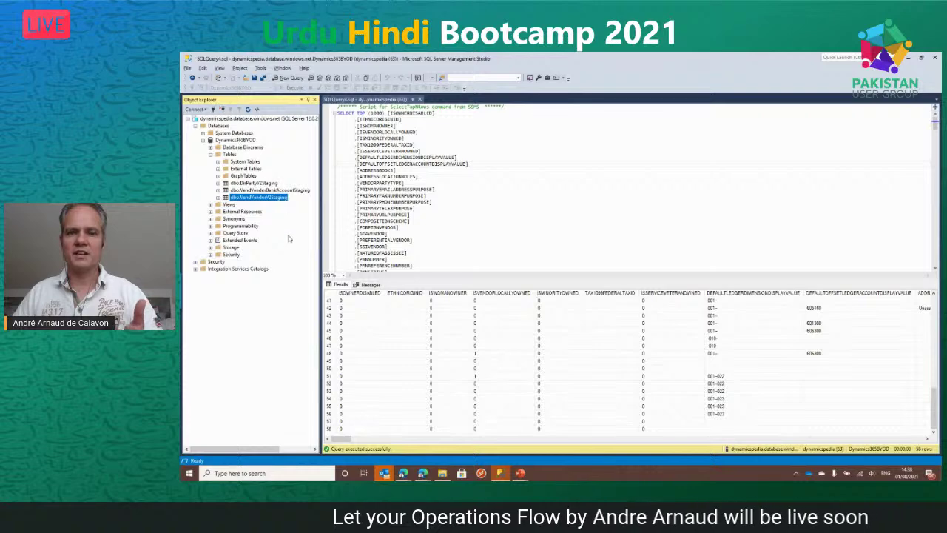
drag(336, 440, 346, 441)
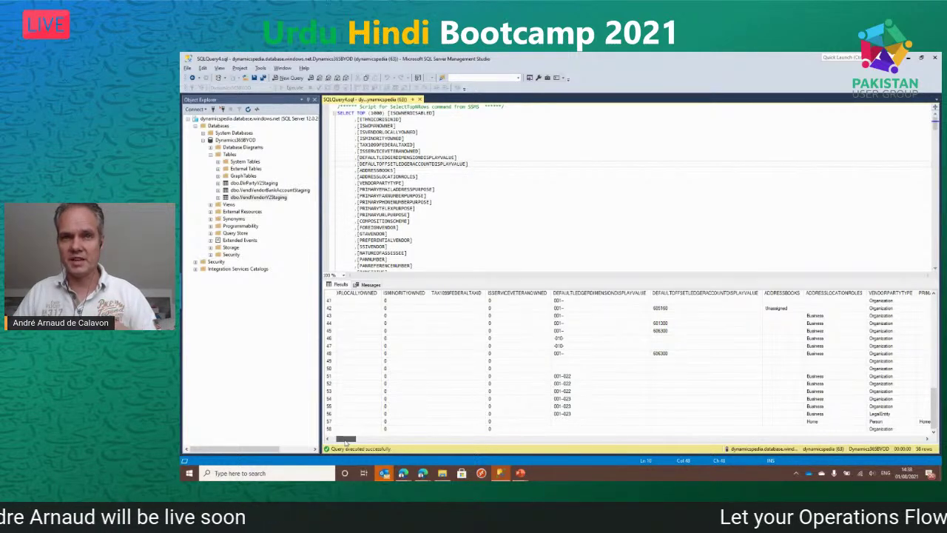
drag(346, 440, 346, 440)
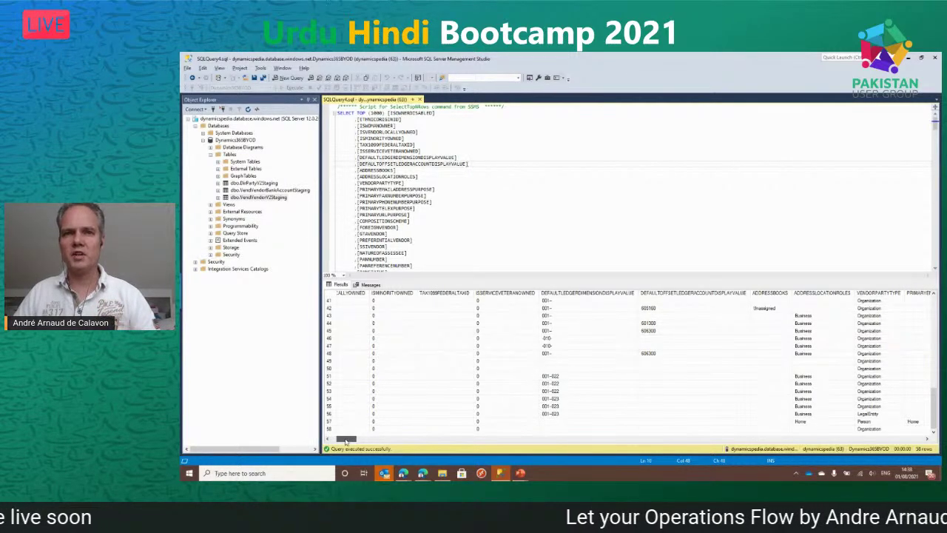
drag(346, 441, 918, 438)
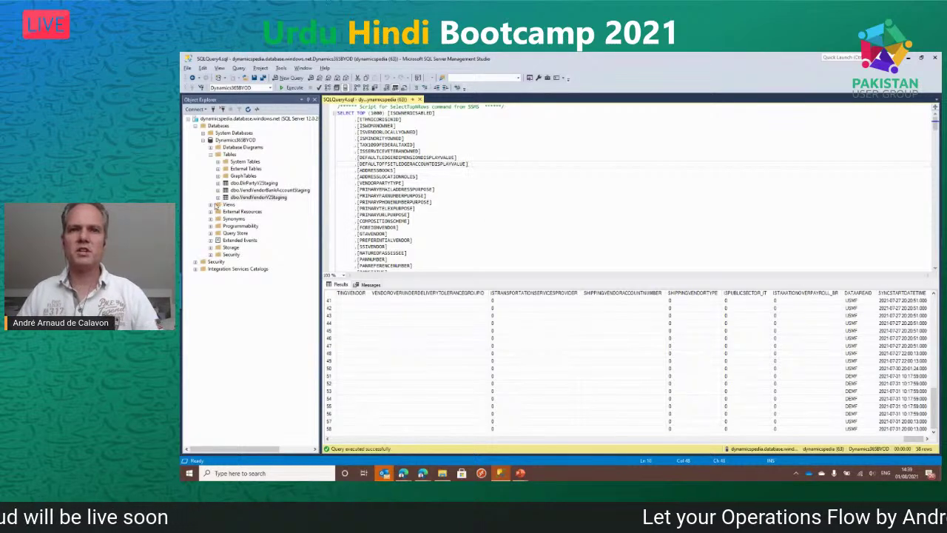
- Expand the Dynamics365BYOD database's views and select the top 1000 rows of dbo.VendorTrackingView
click(210, 205)
click(242, 219)
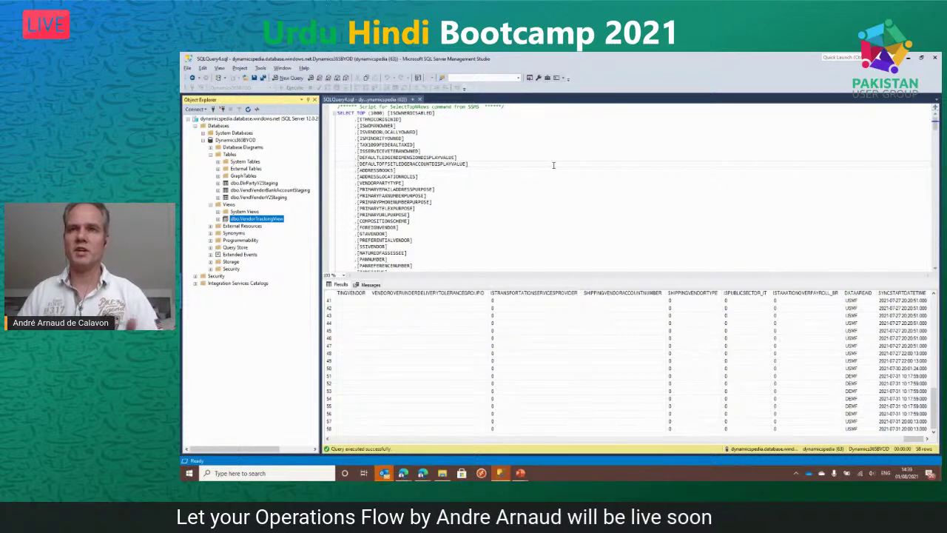
right_click(265, 219)
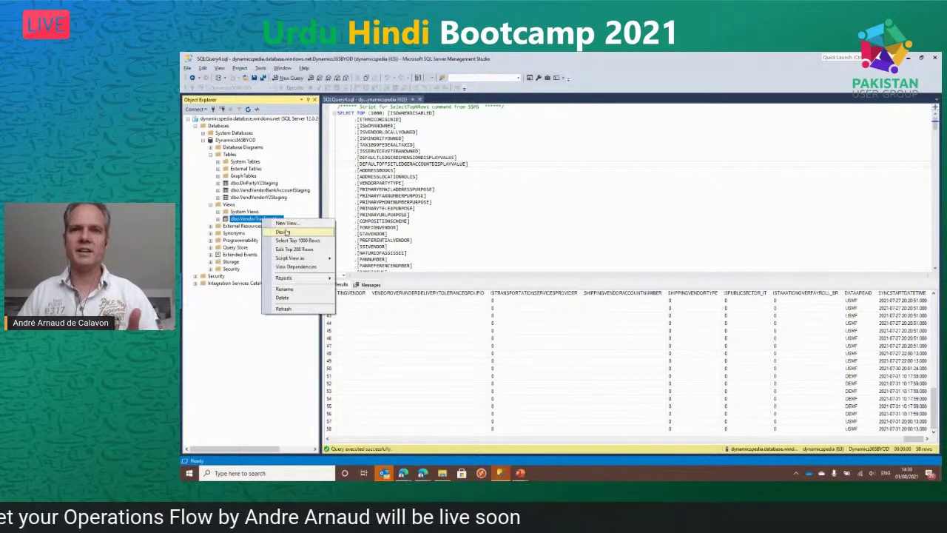
click(326, 241)
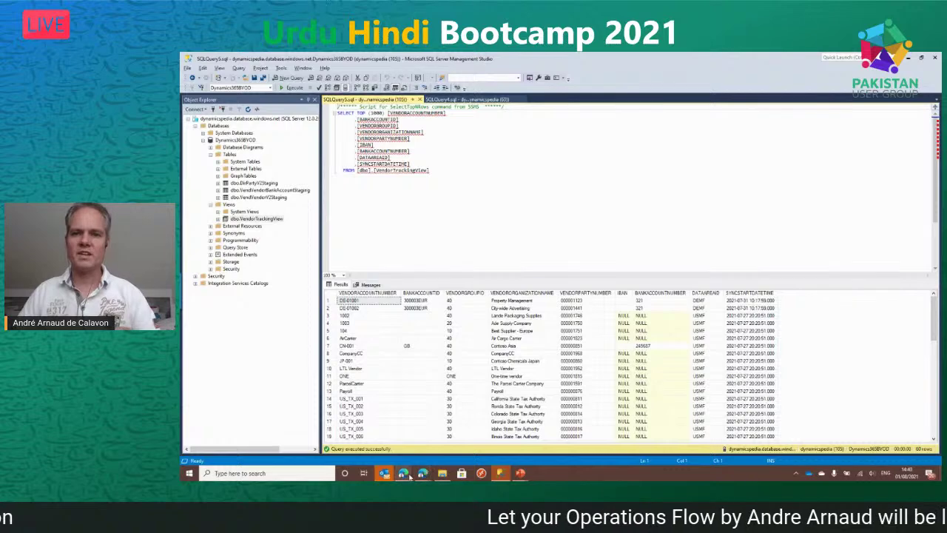
- Switch back to Power Automate in the browser and open the "Vendor change tracking email" flow for editing
mouse_move(403, 473)
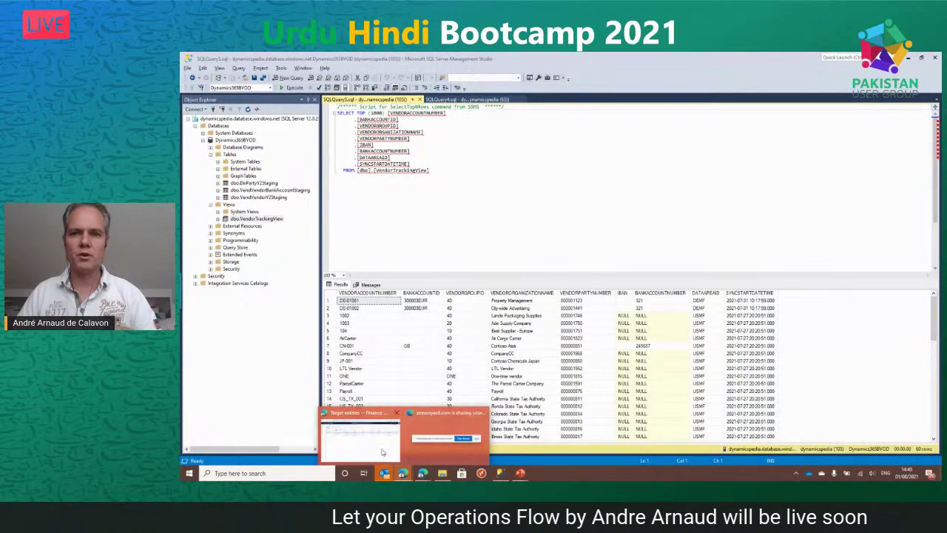
click(339, 450)
click(317, 60)
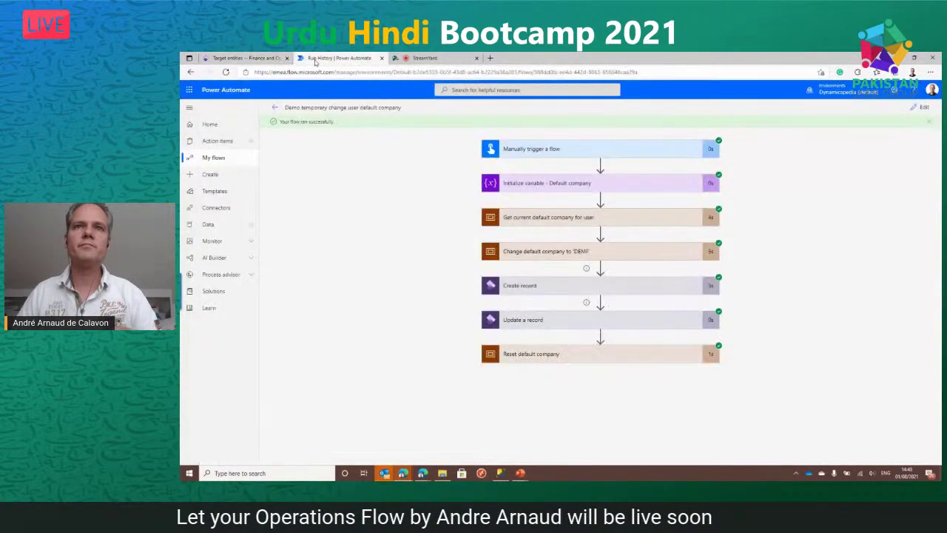
click(213, 160)
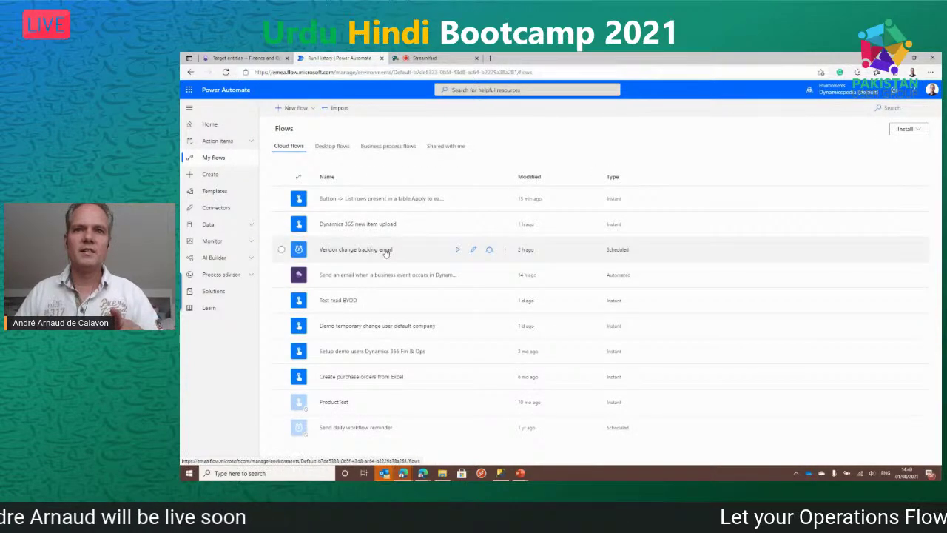
click(355, 249)
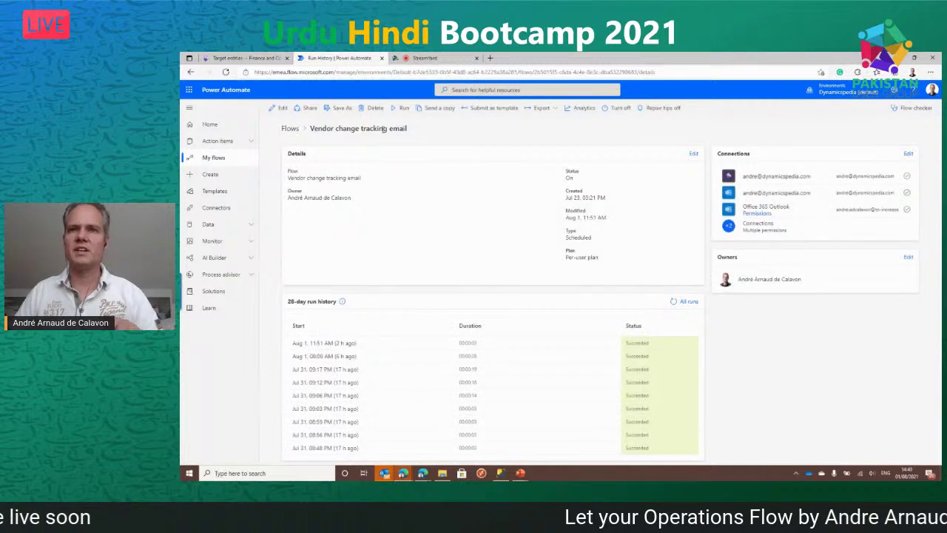
click(279, 107)
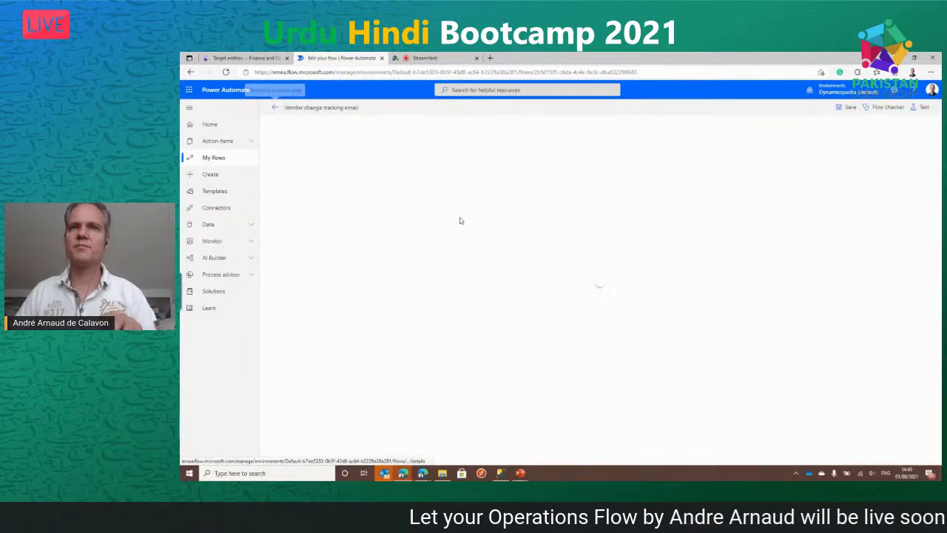
- Examine the flow's trigger and variable initializations, including the details of DaysHistory and LogFound
scroll(516, 384, down, 1)
scroll(516, 374, up, 1)
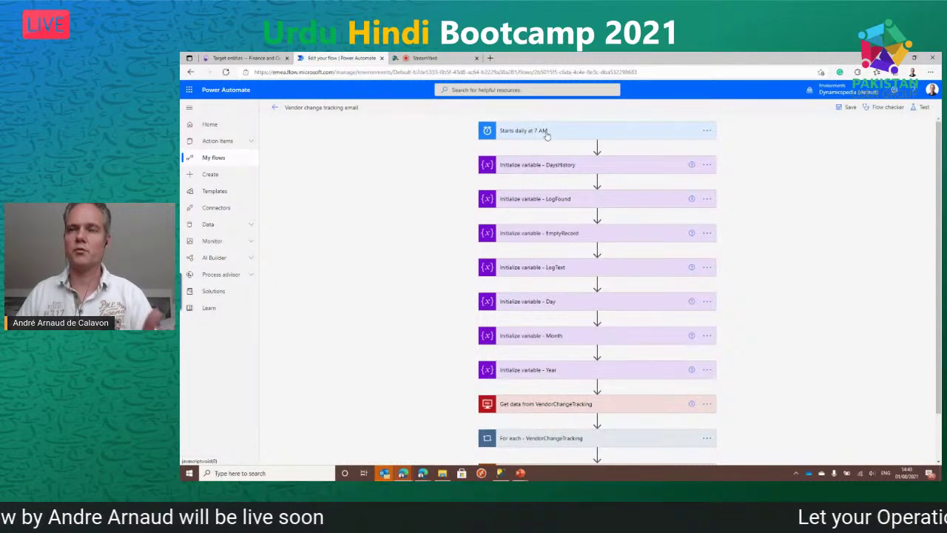
click(549, 165)
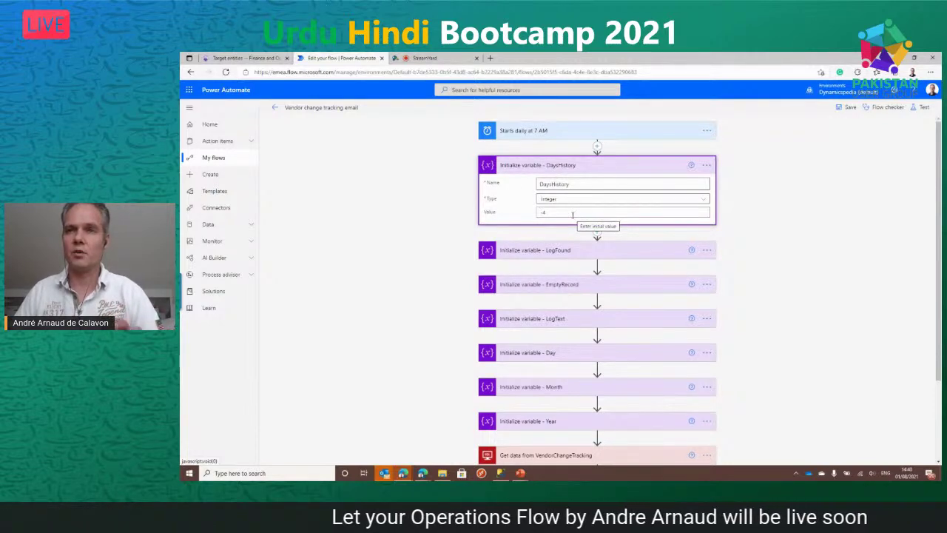
click(556, 252)
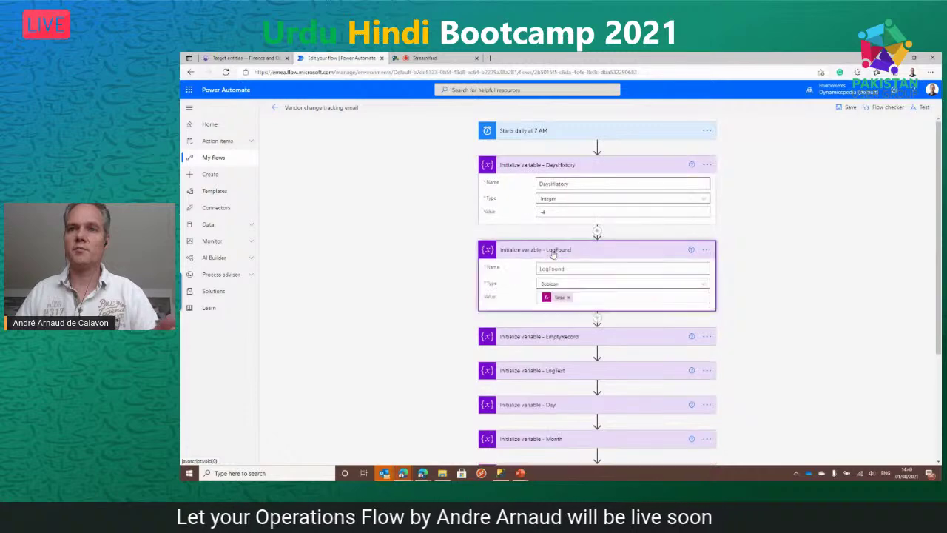
scroll(435, 263, down, 2)
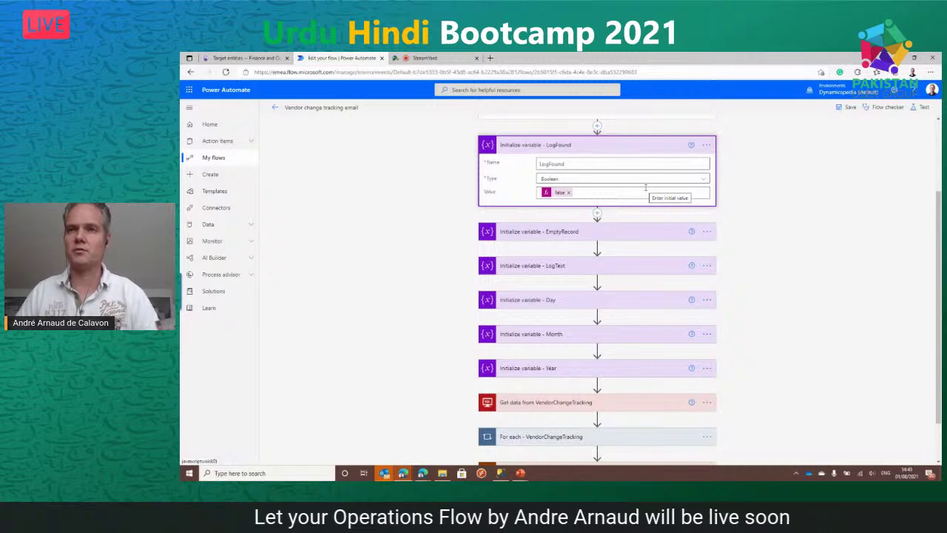
scroll(536, 233, down, 2)
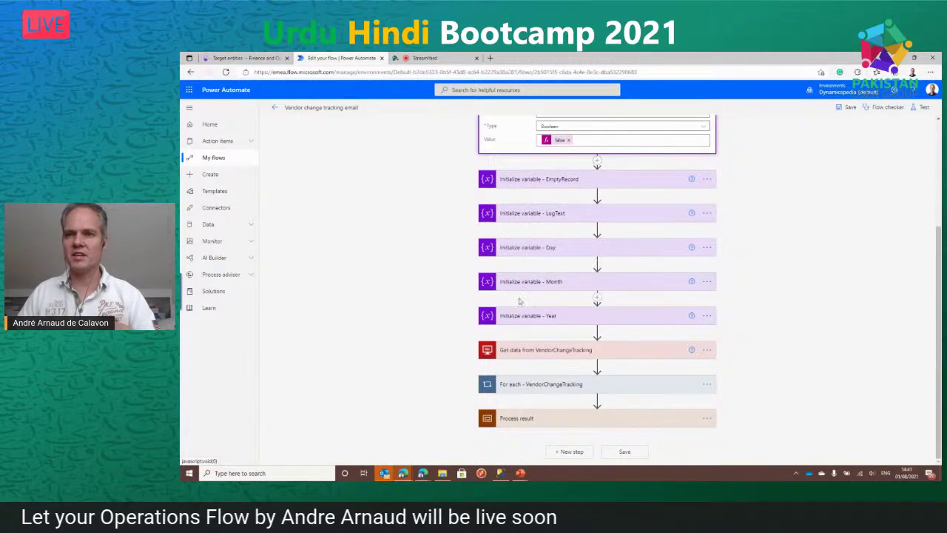
- Examine the "Get data from VendorChangeTracking" action, including the filter query and sort order in its advanced options
click(537, 349)
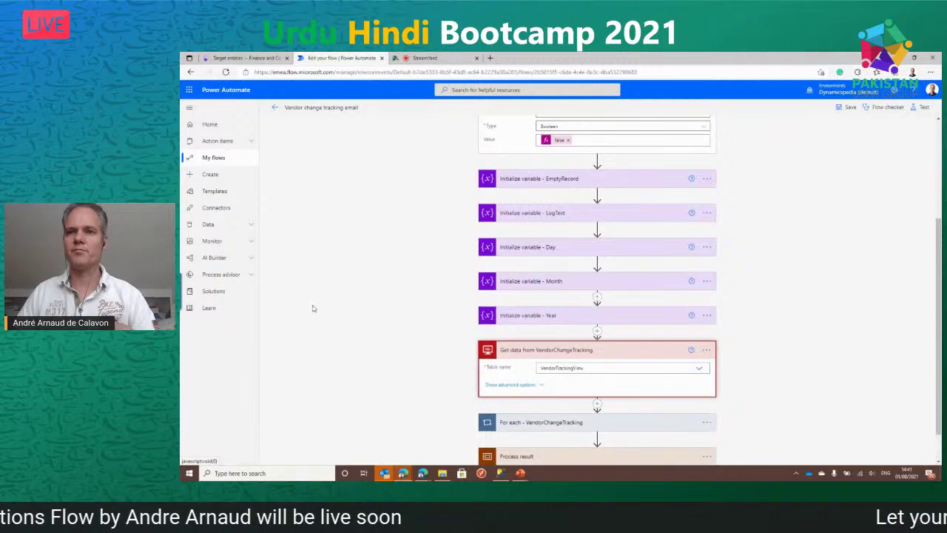
scroll(479, 344, down, 1)
click(506, 346)
scroll(394, 302, down, 3)
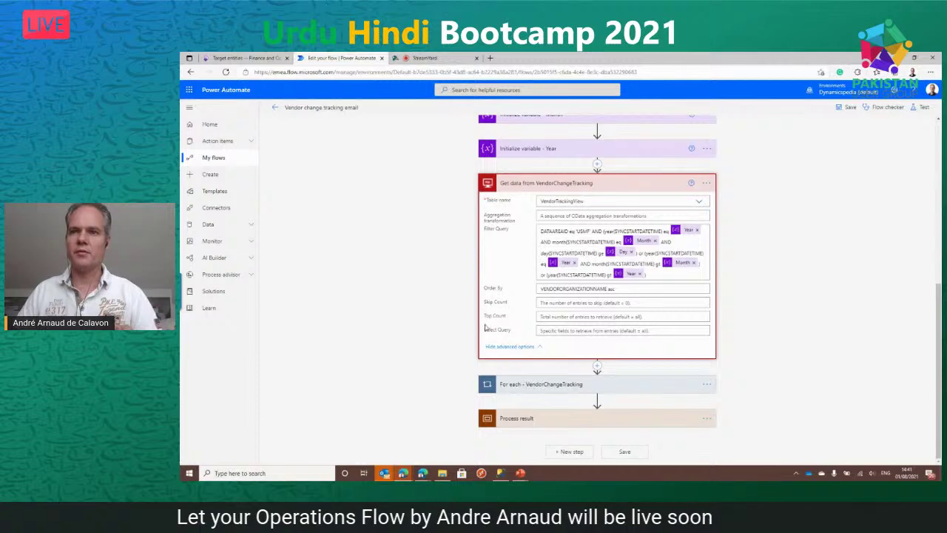
- Examine the "For each - VendorChangeTracking" loop, including the details of its "Set variable - LogFound" and "LogTekst - rij toevoegen" actions
click(532, 385)
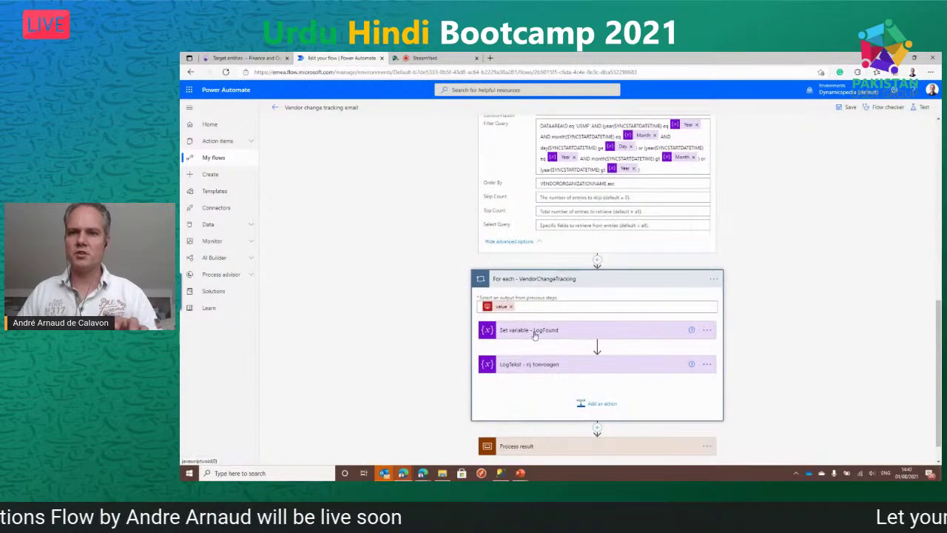
click(562, 332)
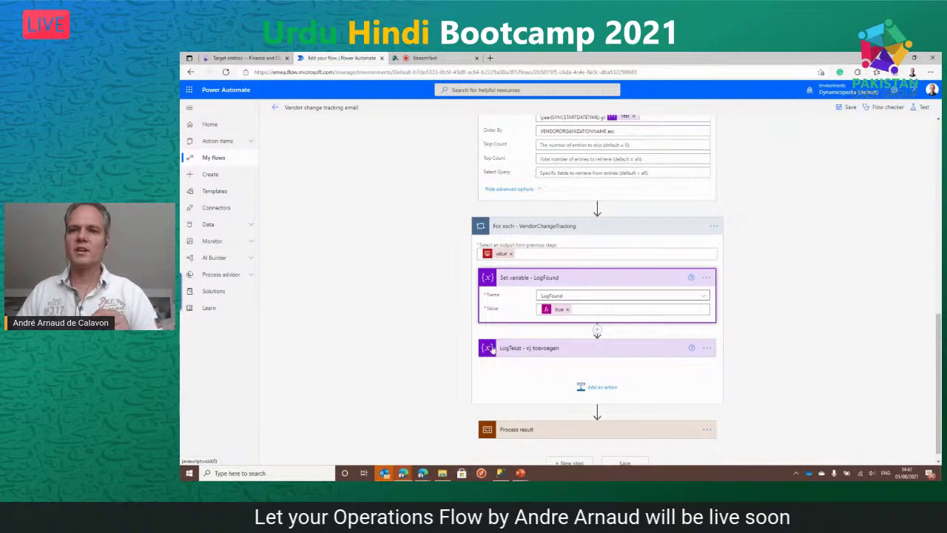
click(515, 349)
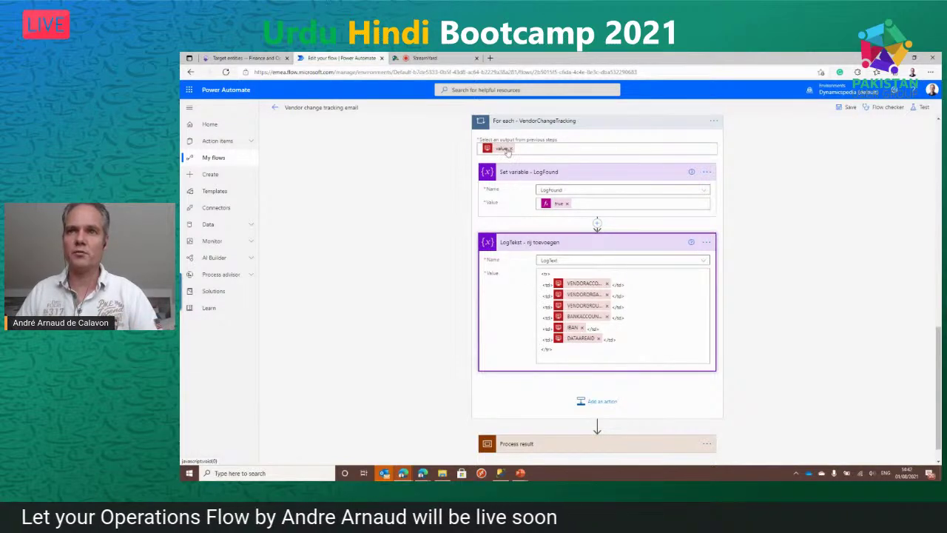
scroll(585, 426, down, 1)
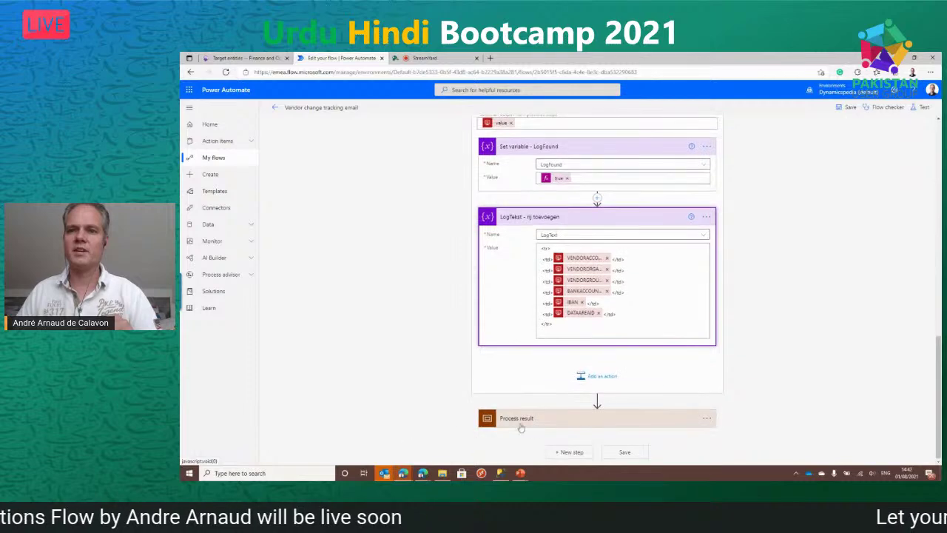
- Examine the "Process result" scope's LogFound condition and read the full HTML body of its "Send email" action
click(518, 419)
scroll(523, 421, down, 1)
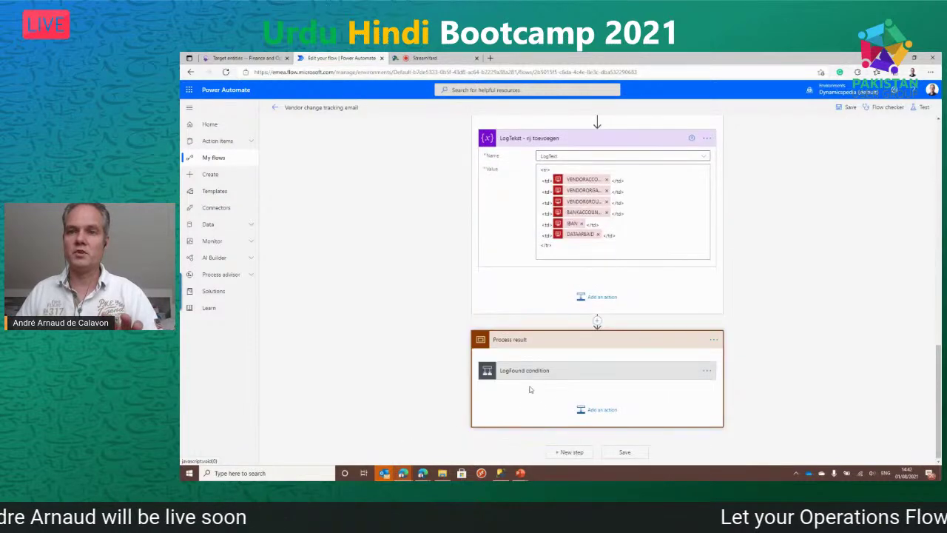
scroll(537, 392, down, 2)
click(395, 325)
scroll(440, 351, down, 3)
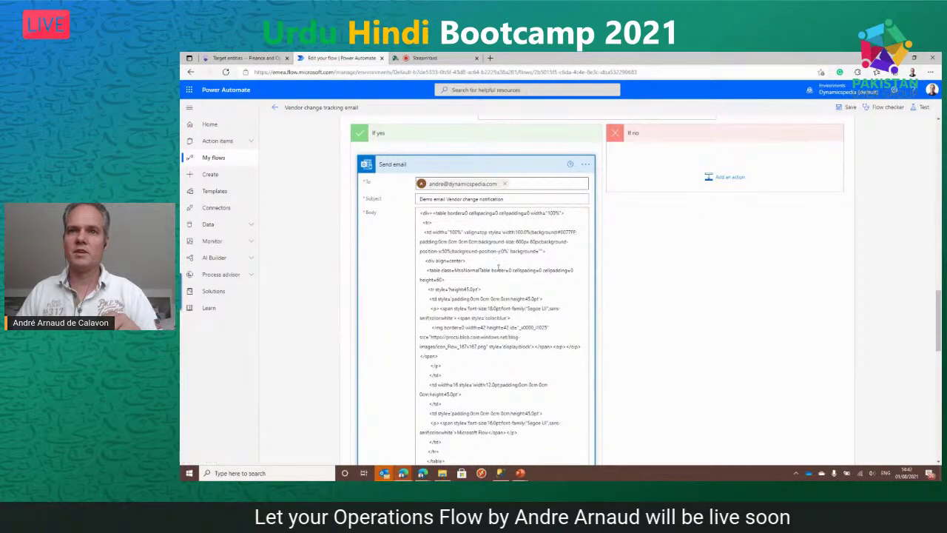
scroll(499, 263, down, 10)
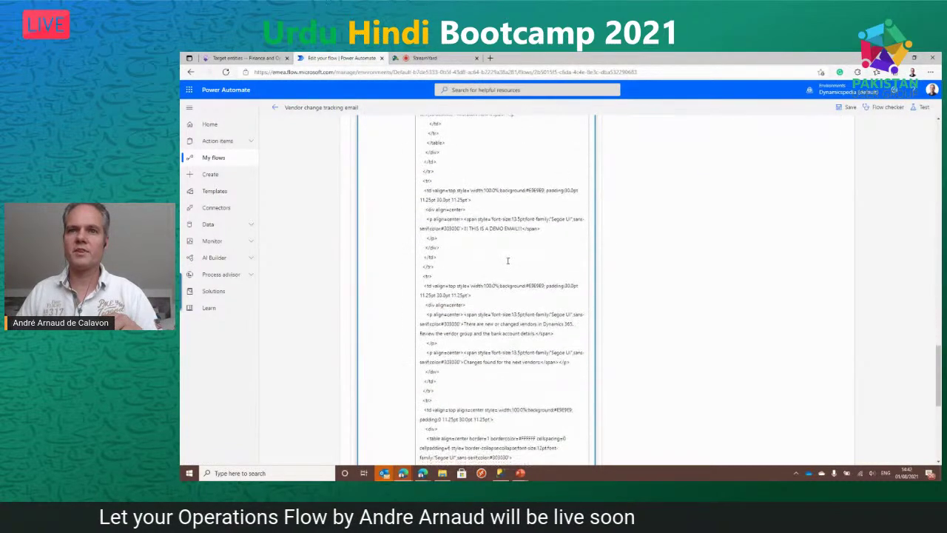
scroll(509, 257, down, 3)
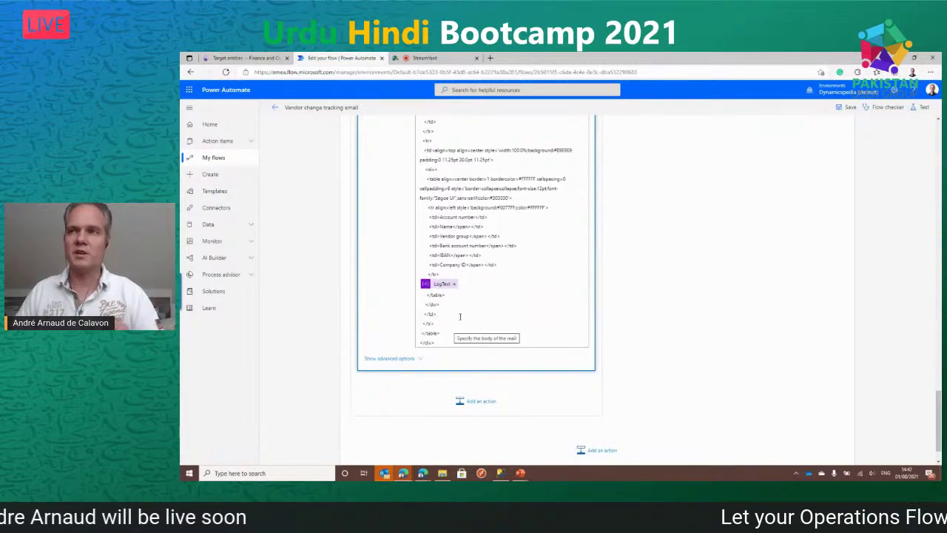
- Run a manual test of the "Vendor change tracking email" flow
click(923, 108)
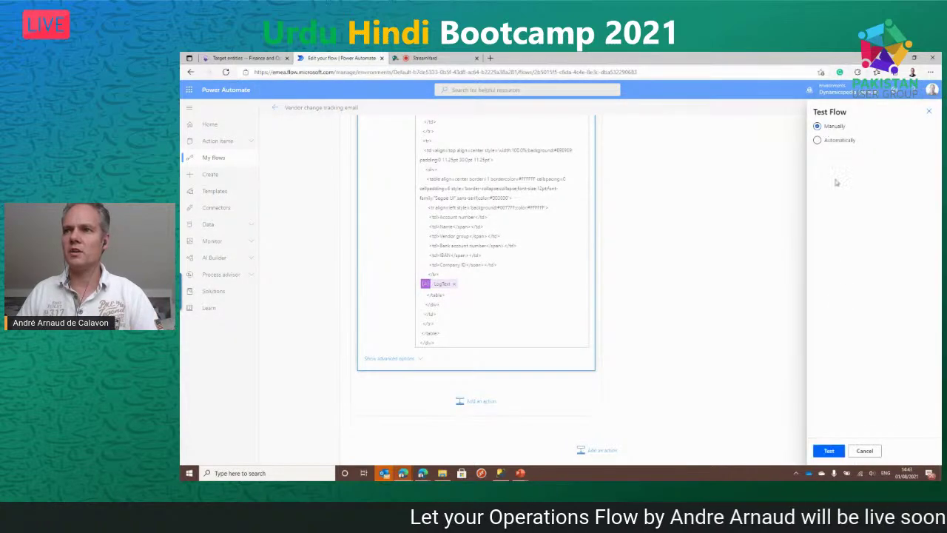
click(828, 451)
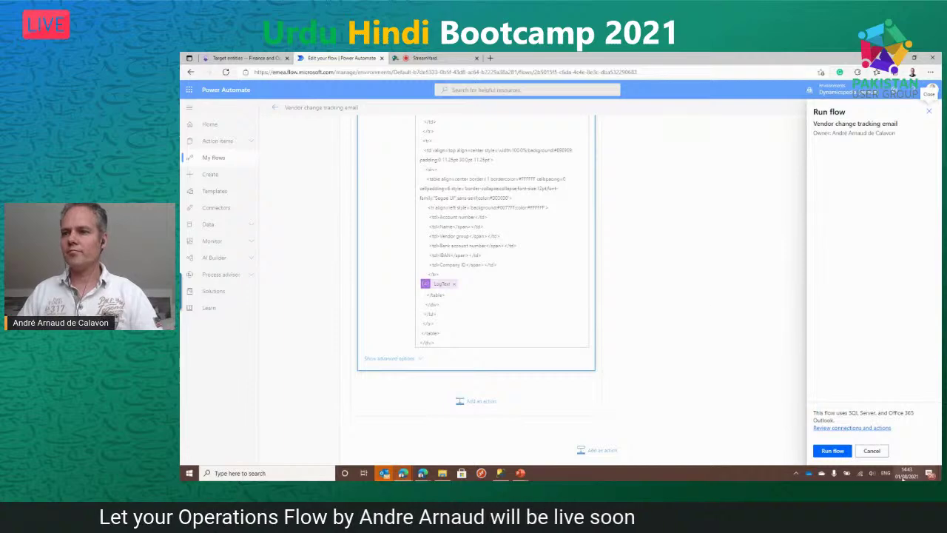
click(832, 452)
click(828, 450)
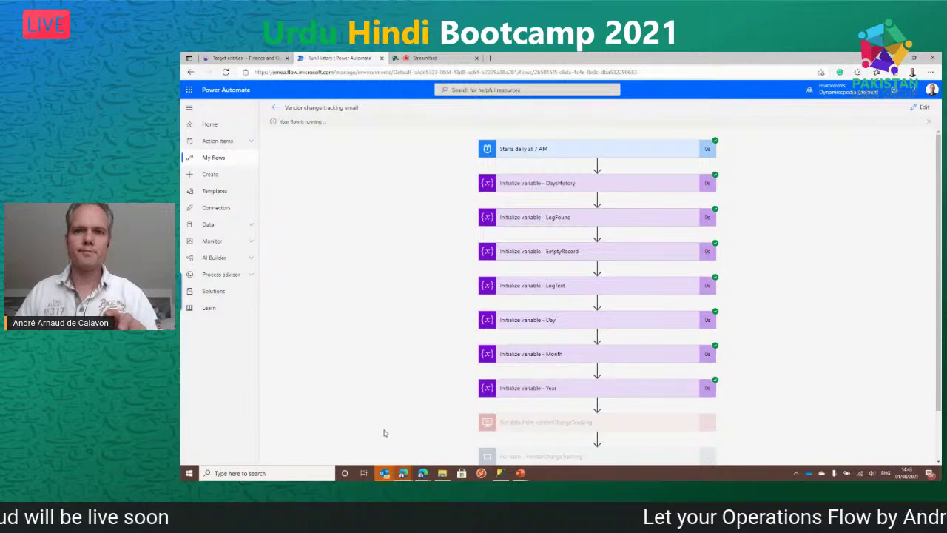
- Switch to Outlook and view the newest "Demo email Vendor change notification" message in the Demo mail folder full screen, closing Outlook when done
mouse_move(384, 472)
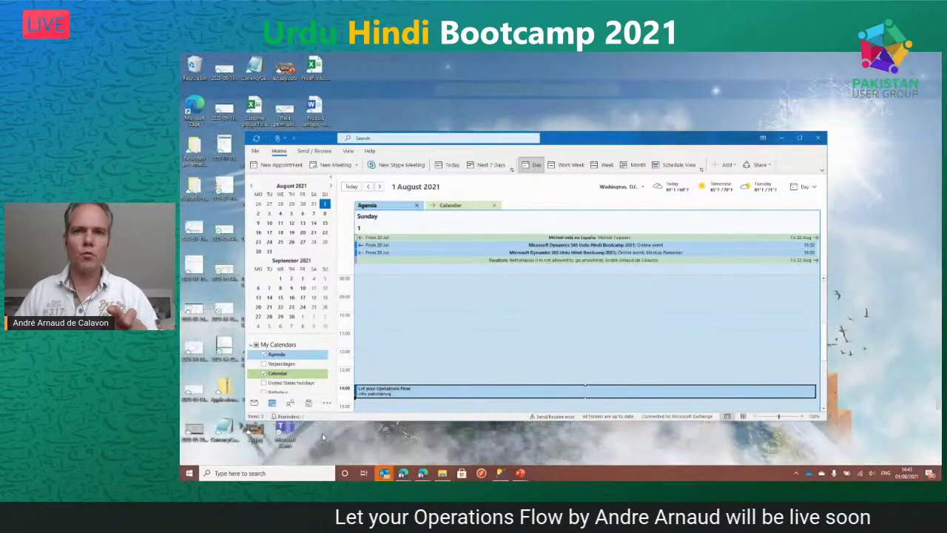
click(322, 436)
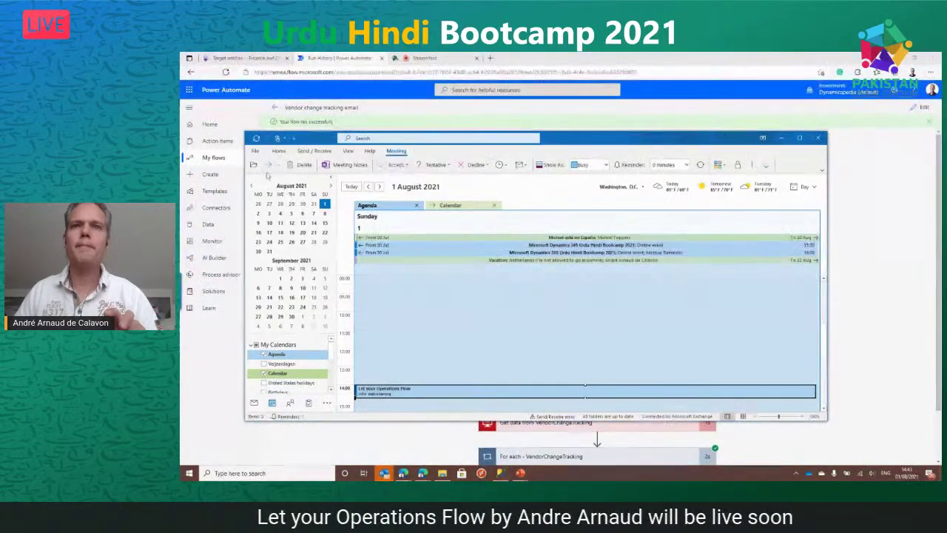
click(254, 402)
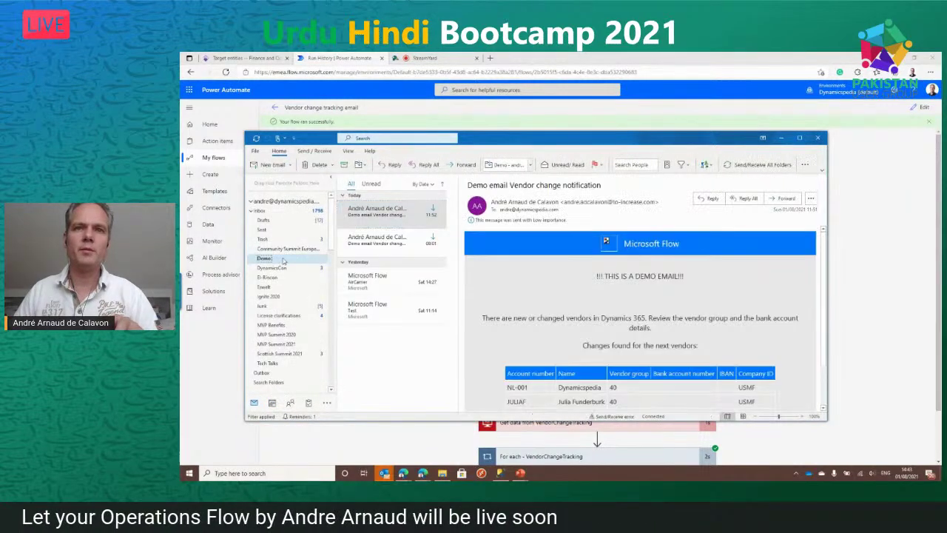
click(385, 213)
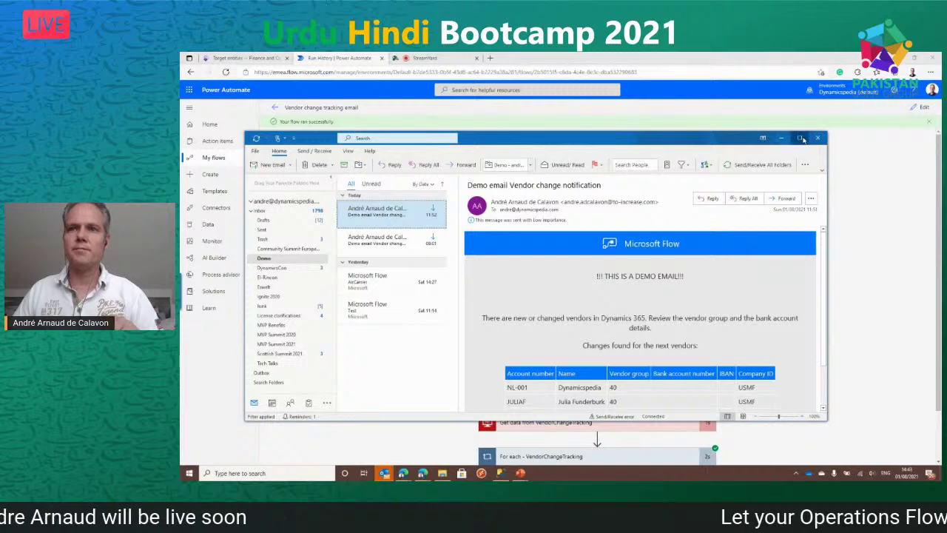
click(799, 139)
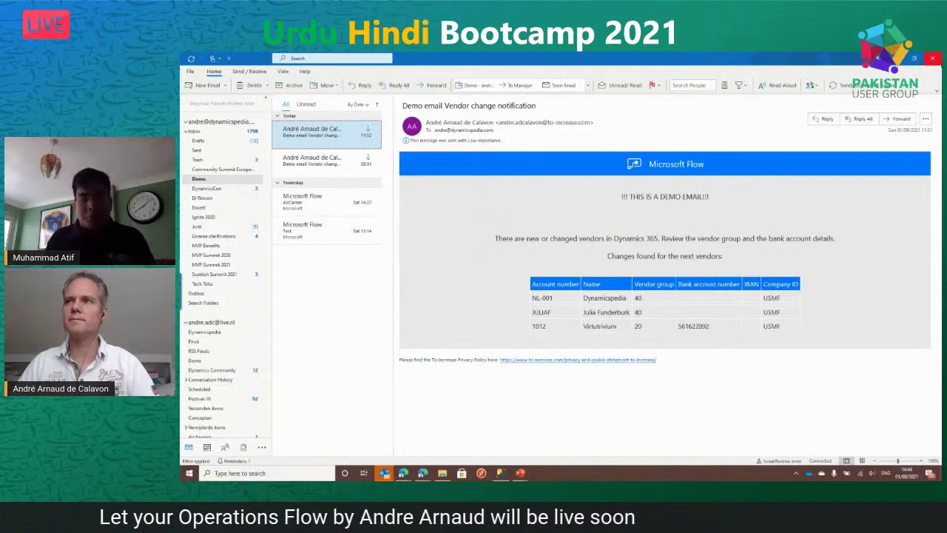
click(935, 58)
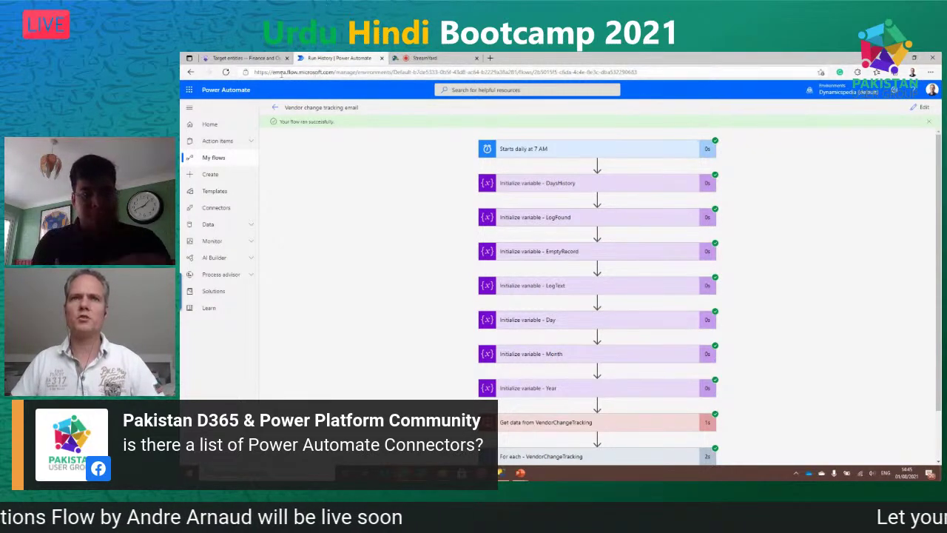
- Load the Power Automate home page at emea.flow.microsoft.com and look through its popular services for available connectors
click(374, 77)
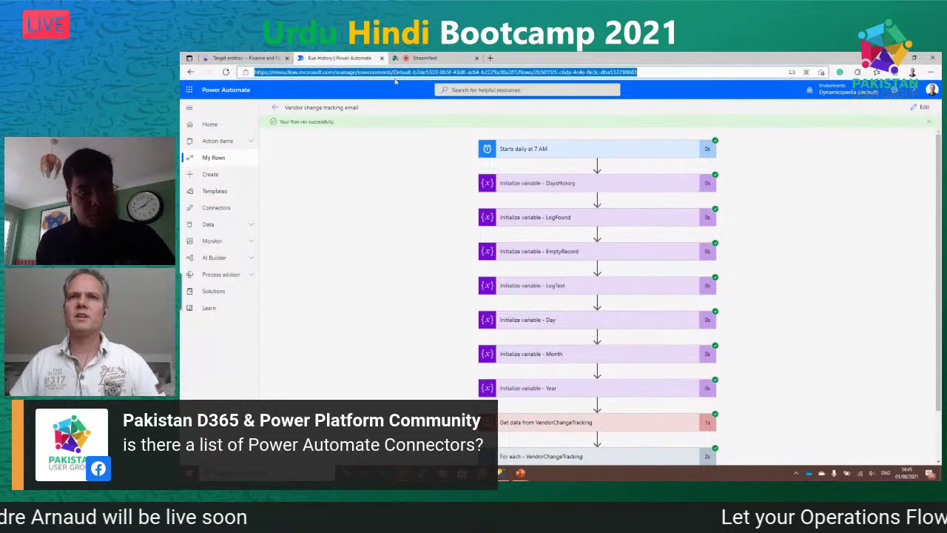
click(326, 72)
drag(334, 72, 643, 71)
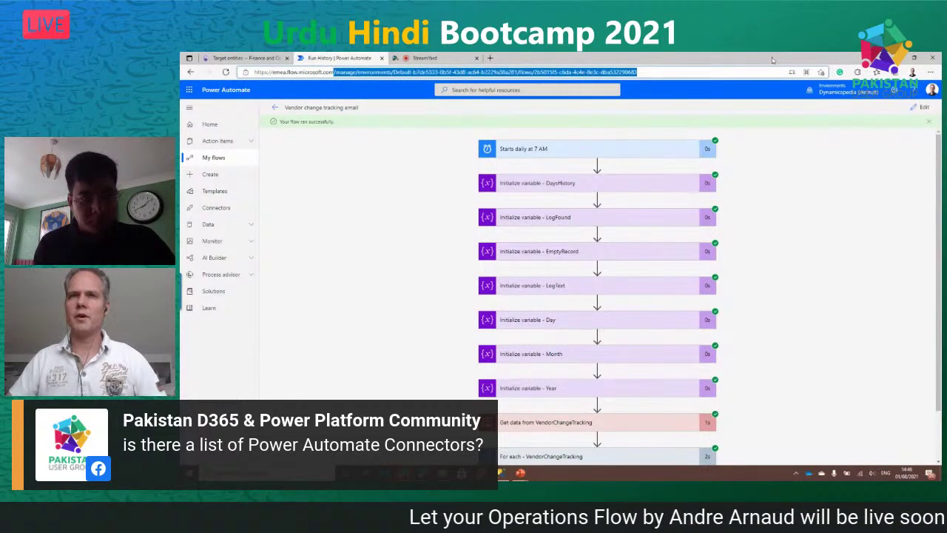
key(BackSpace)
key(Return)
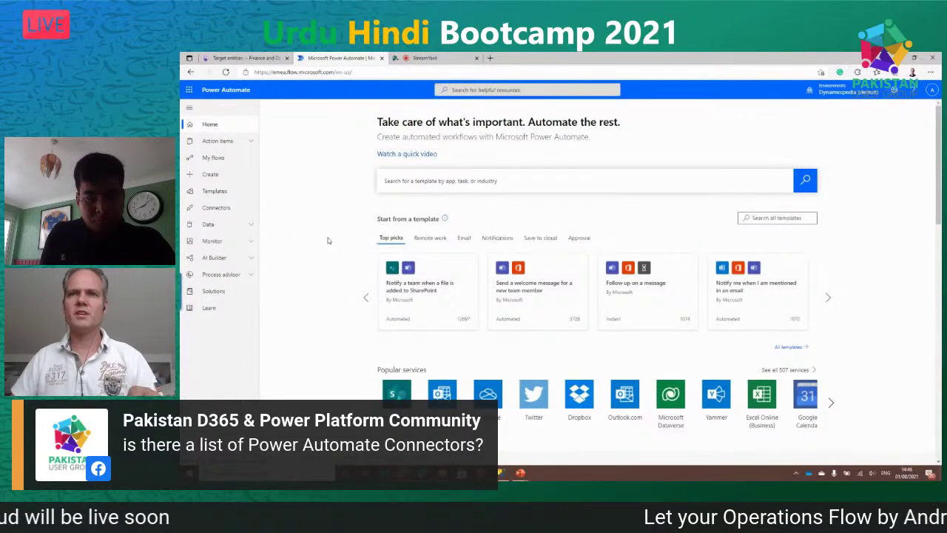
scroll(328, 241, down, 2)
scroll(330, 239, down, 1)
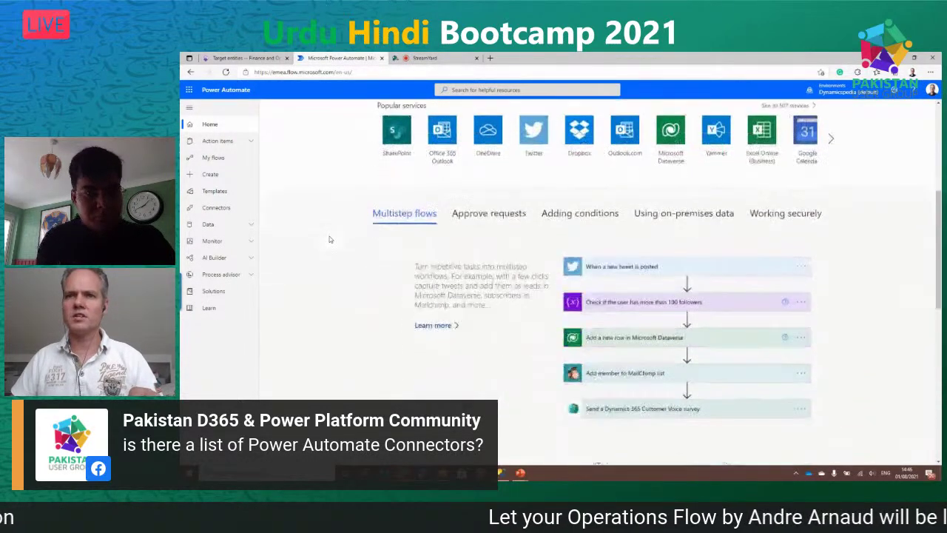
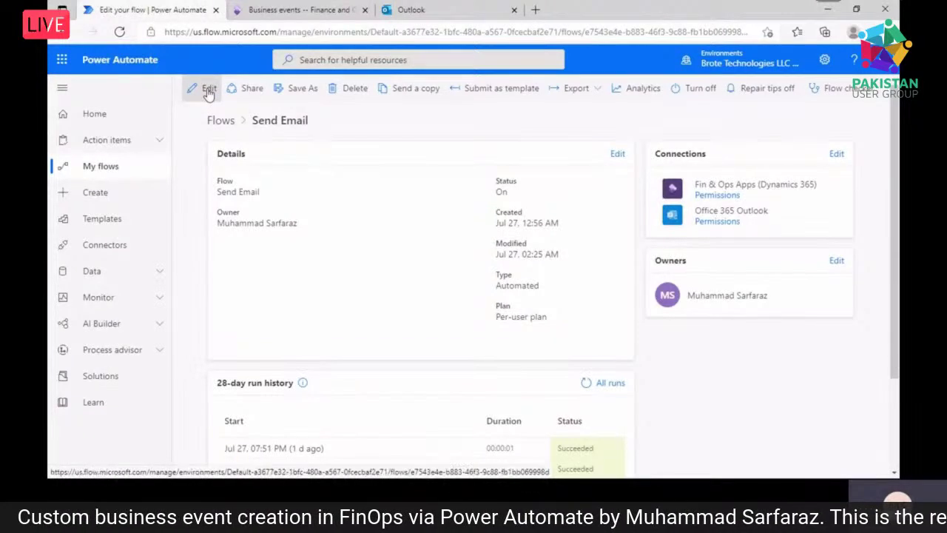
- Open the "Send Email" flow for editing and show the settings of its "When a Business Event occurs" trigger
click(210, 90)
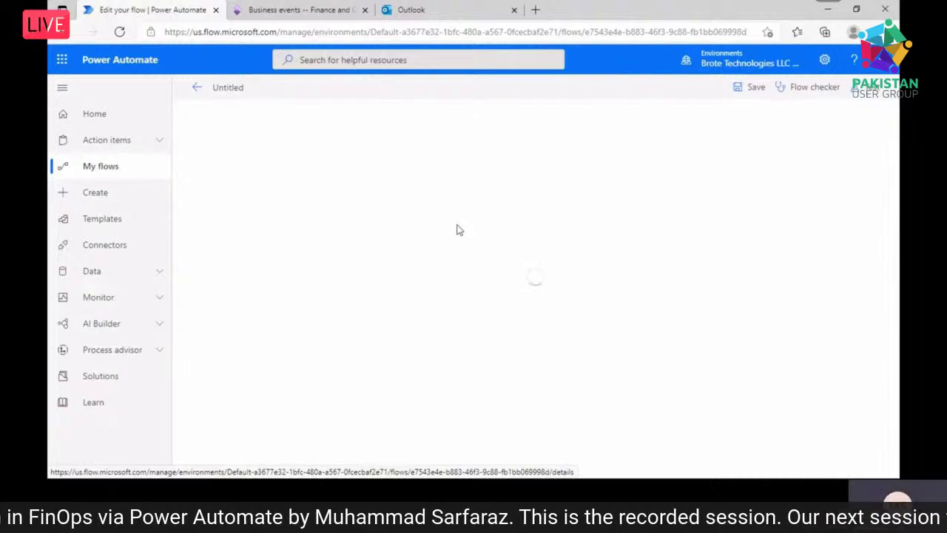
click(435, 13)
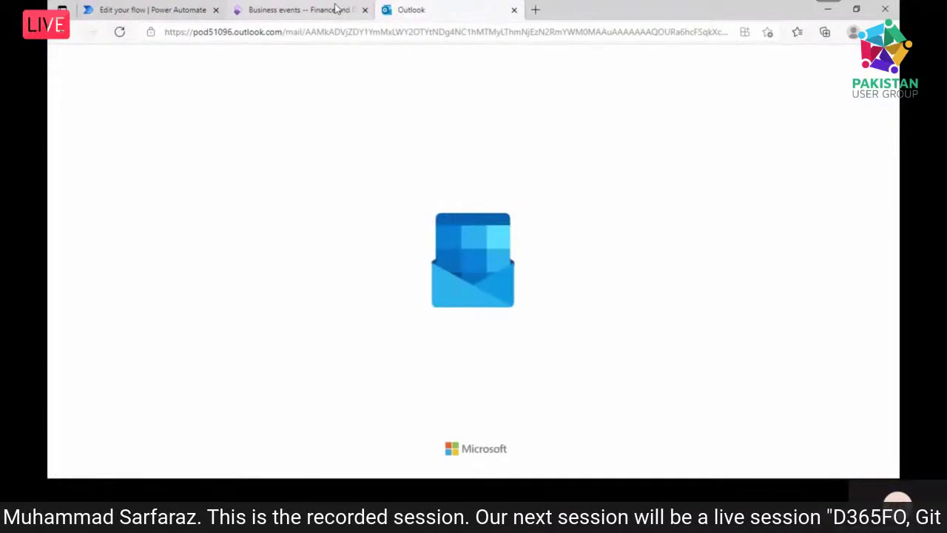
click(148, 10)
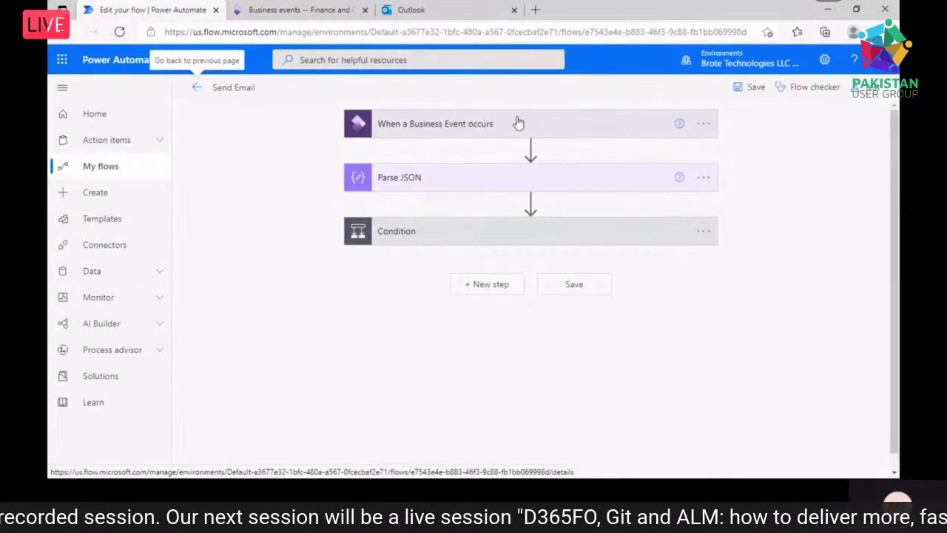
click(517, 123)
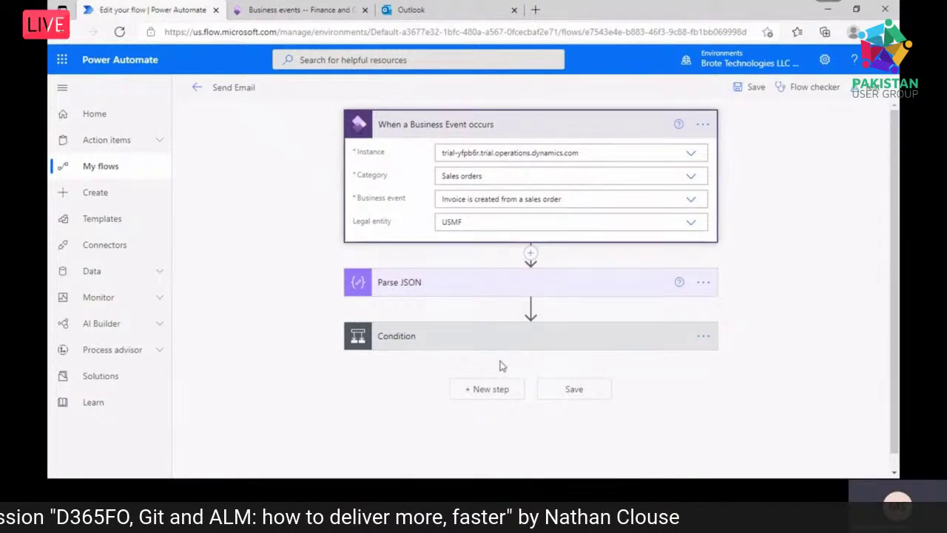
- Start a new step after the Condition and search its operations for "when a business event occur"
click(492, 389)
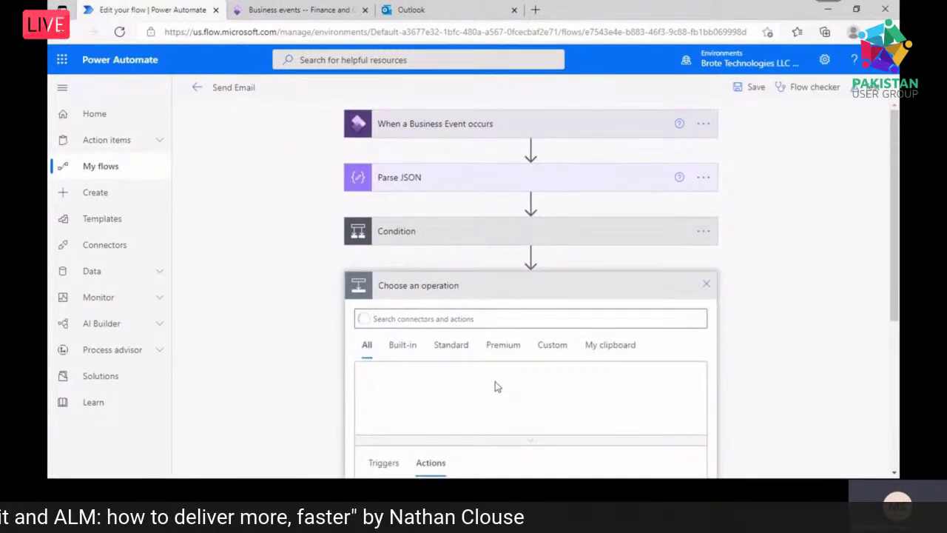
click(435, 316)
text(when)
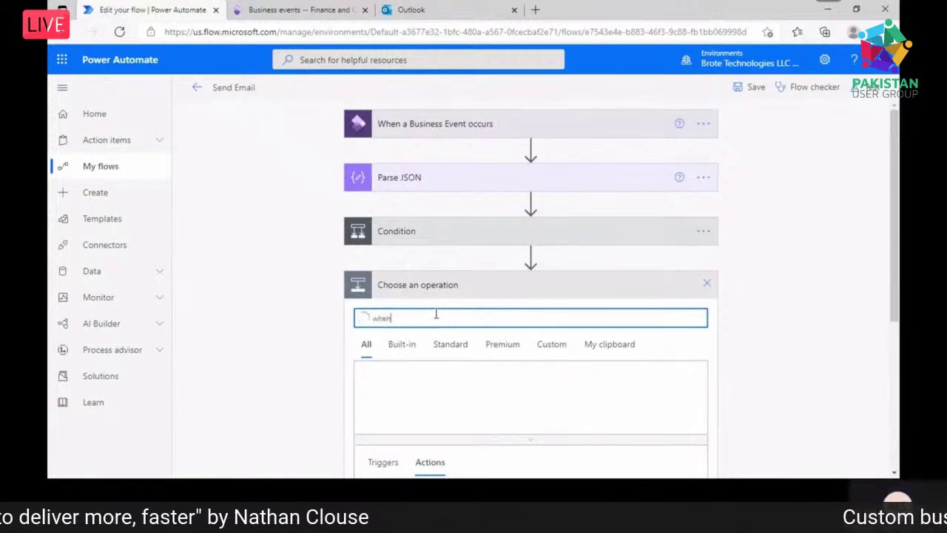
text( a b)
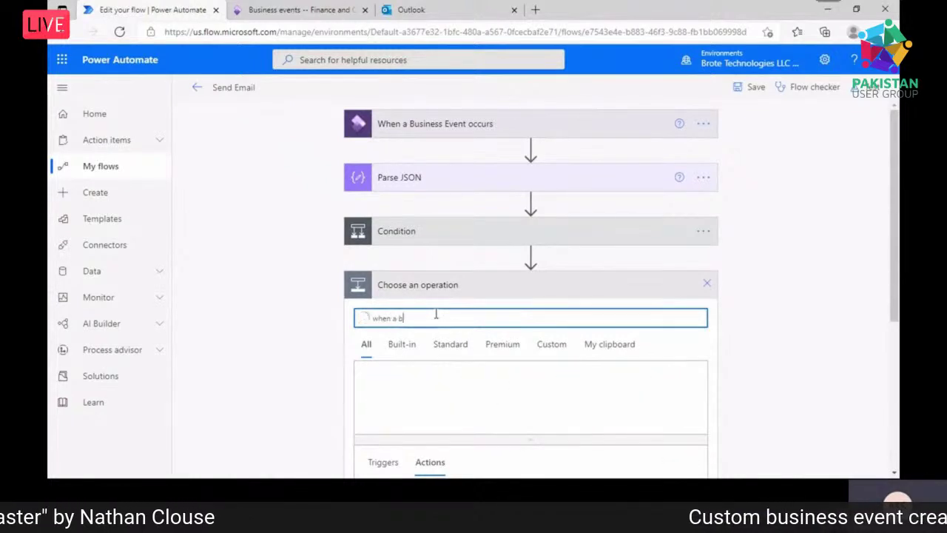
text(usiness)
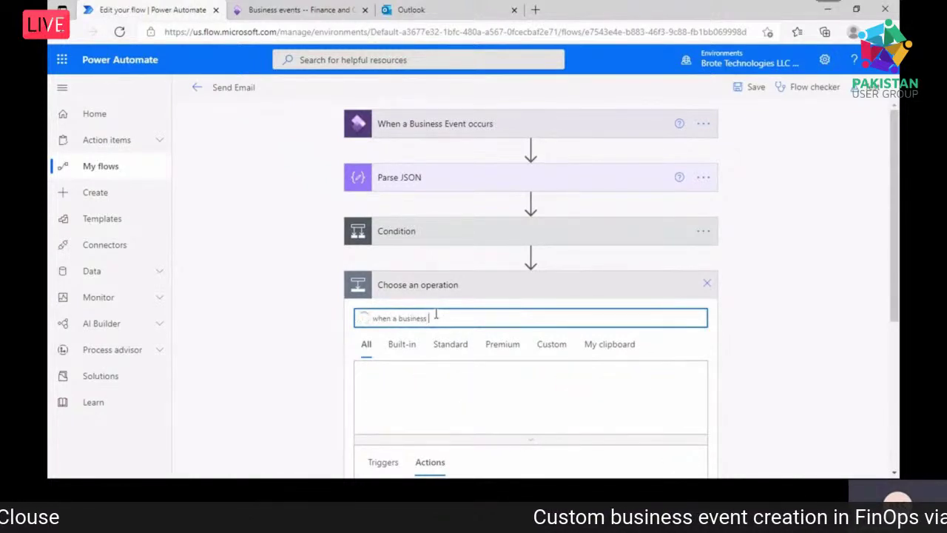
text( event)
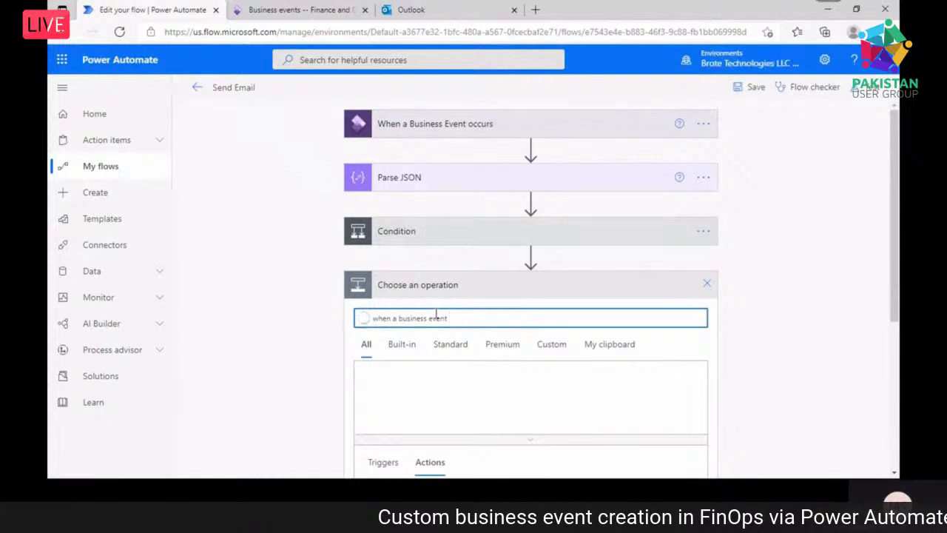
text( bccur)
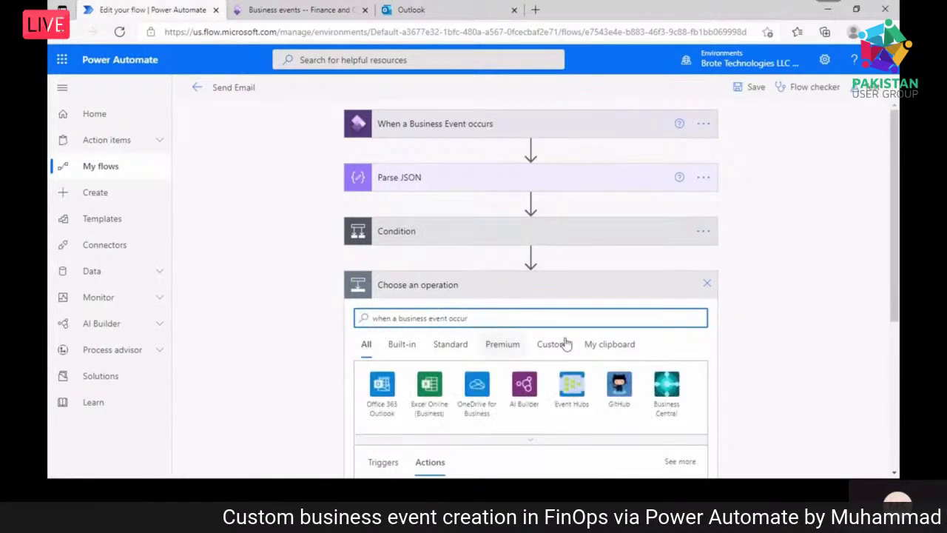
- Find the Fin & Ops Apps trigger "When a Business Event occurs" among the matching triggers, and discard the new step
scroll(889, 386, down, 3)
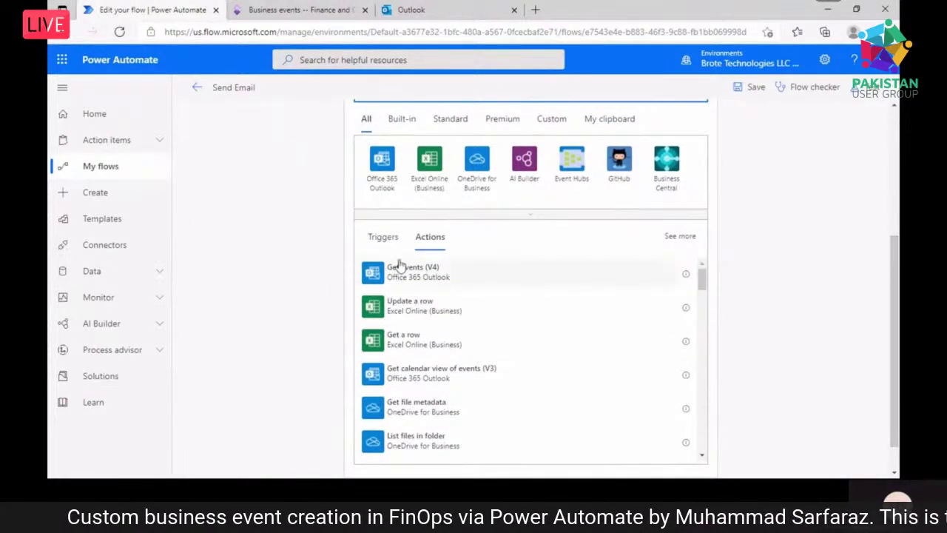
click(374, 238)
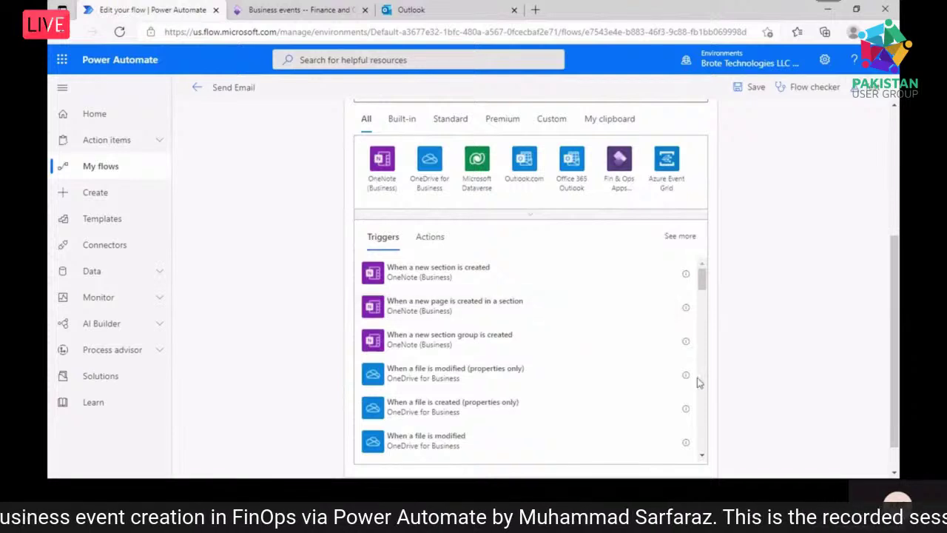
mouse_move(694, 304)
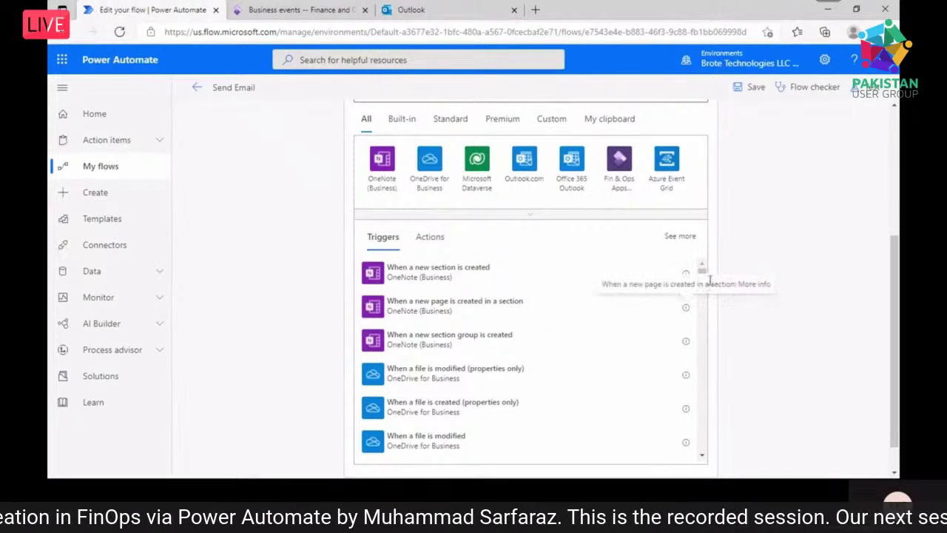
scroll(695, 296, down, 5)
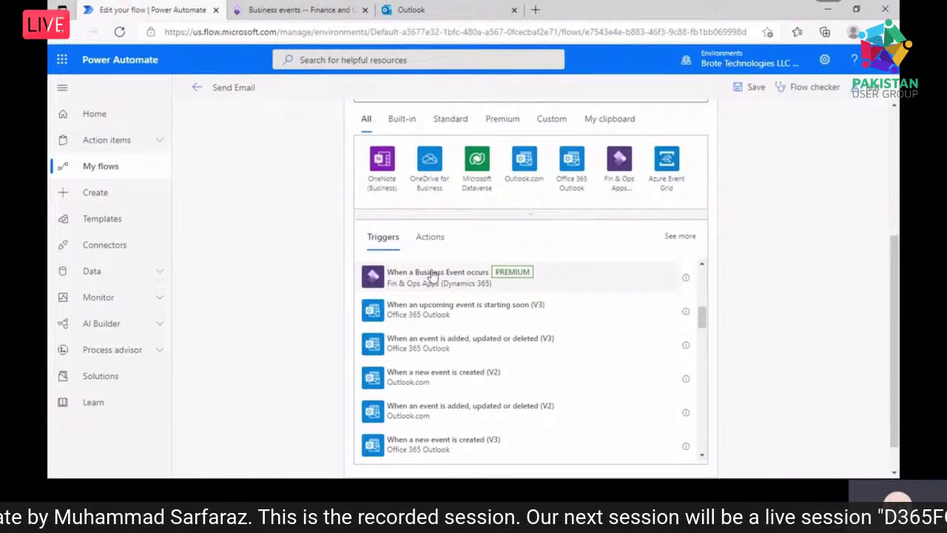
scroll(818, 238, up, 3)
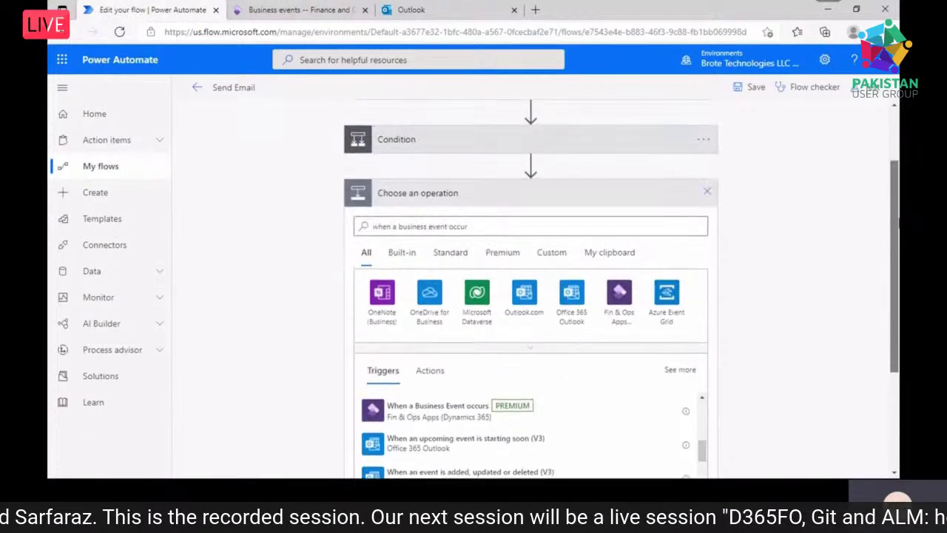
click(707, 193)
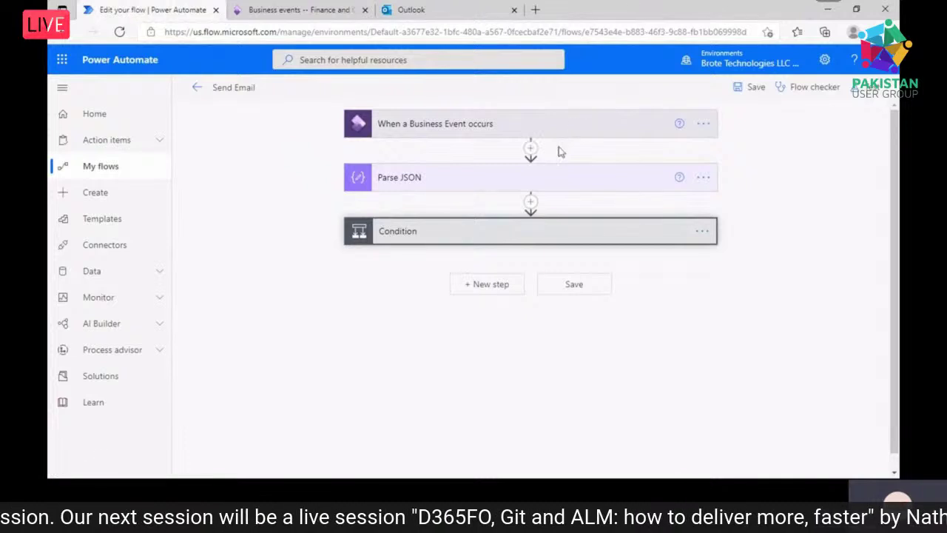
- Review the instance, category and business event choices of the "When a Business Event occurs" trigger, keeping the existing selections
click(562, 124)
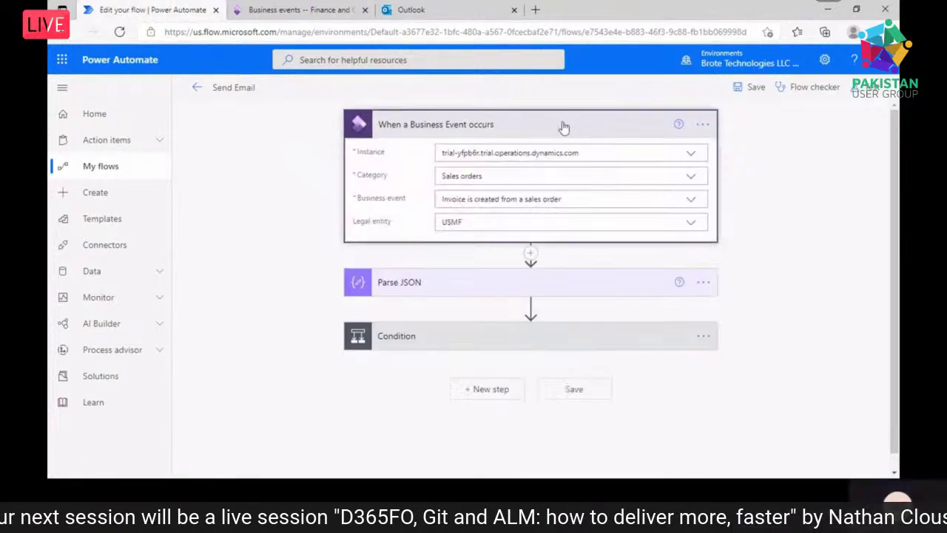
click(691, 155)
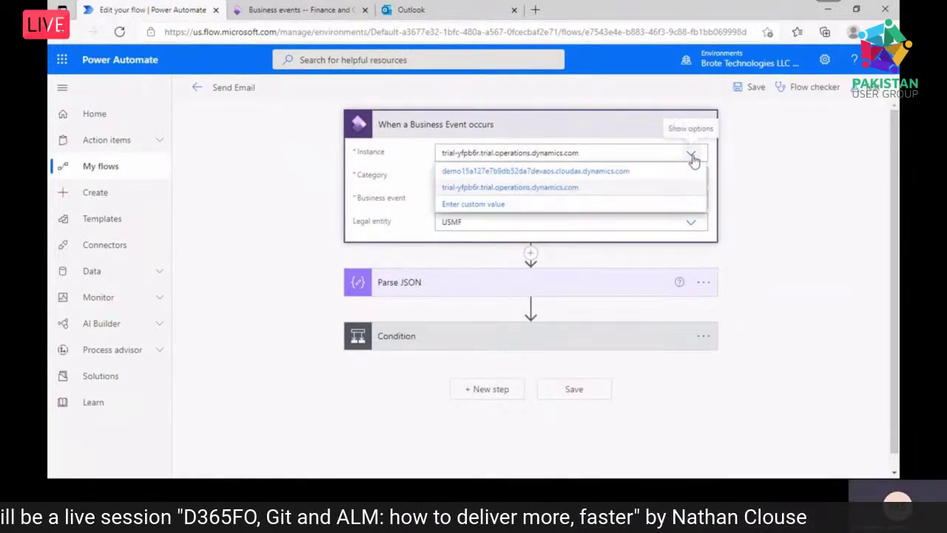
click(641, 192)
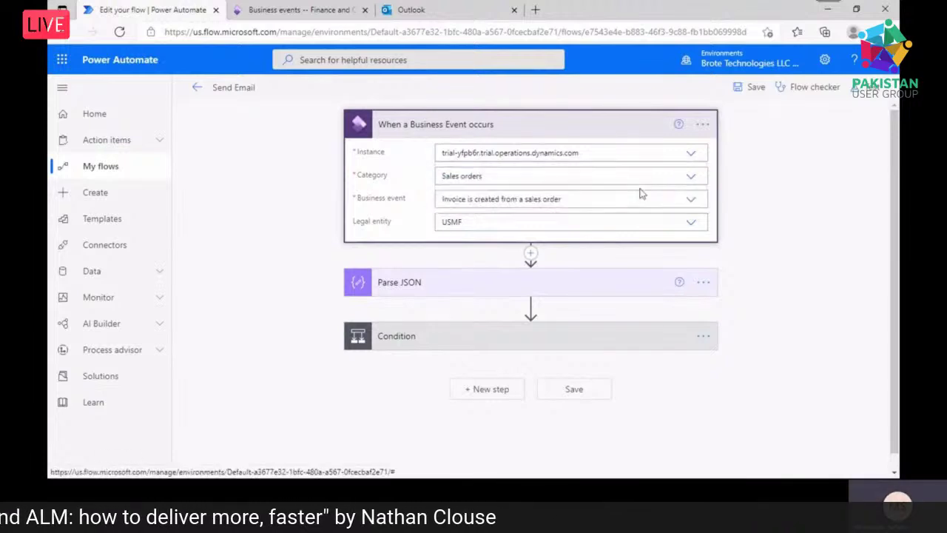
click(693, 179)
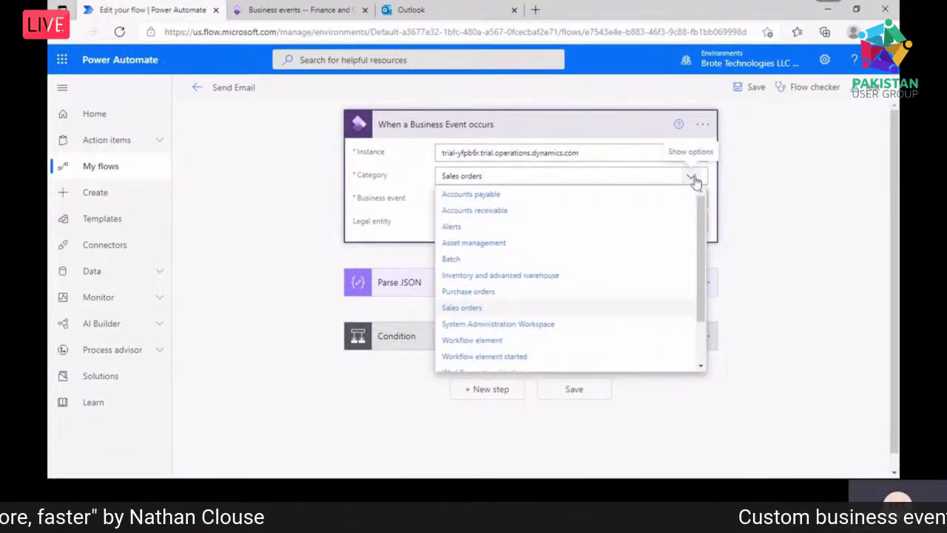
click(693, 179)
click(691, 200)
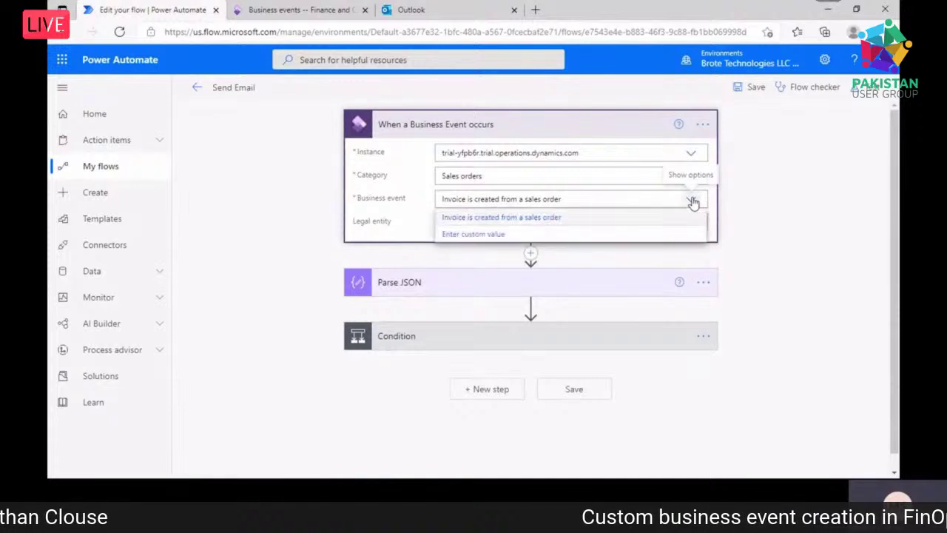
click(692, 201)
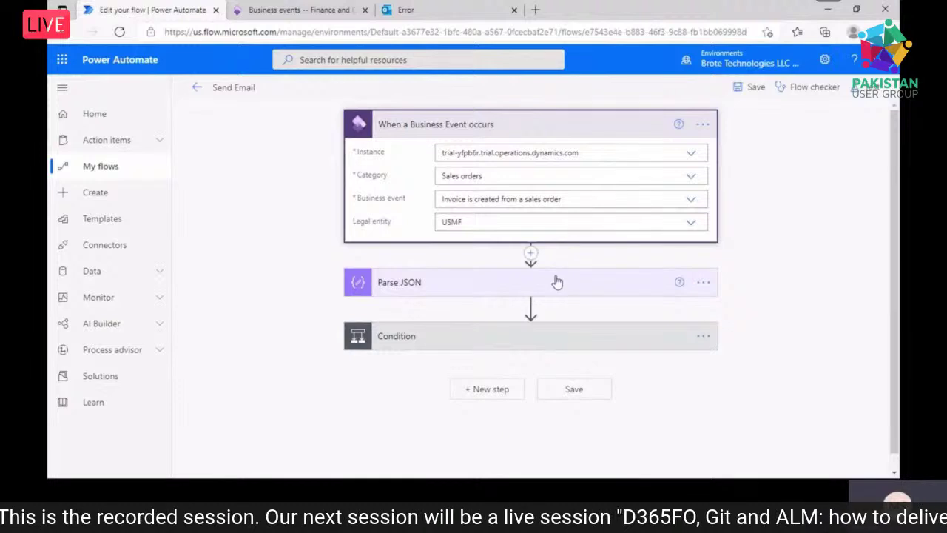
- Examine the Parse JSON action's content and schema, briefly consulting the Finance and Operations business event catalog, and collapse the action
scroll(602, 284, down, 1)
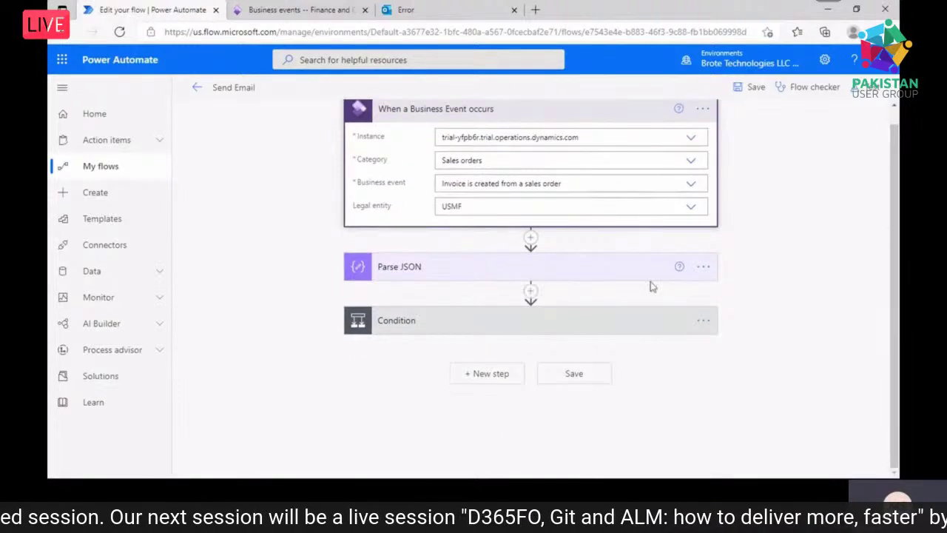
click(621, 264)
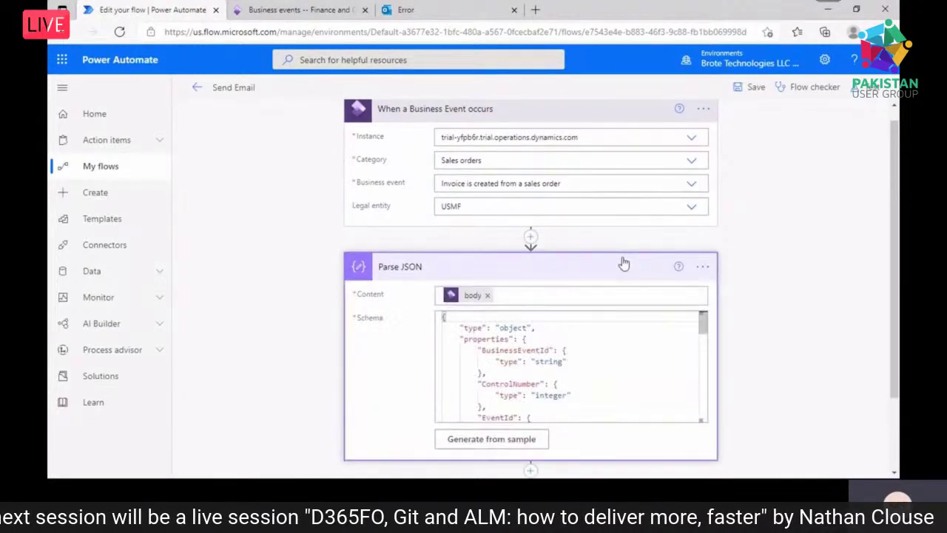
click(280, 8)
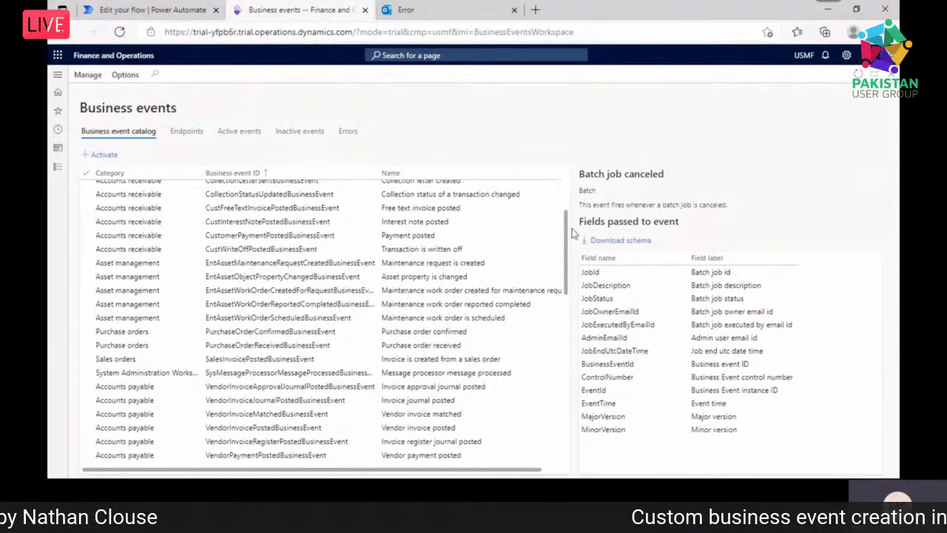
click(171, 9)
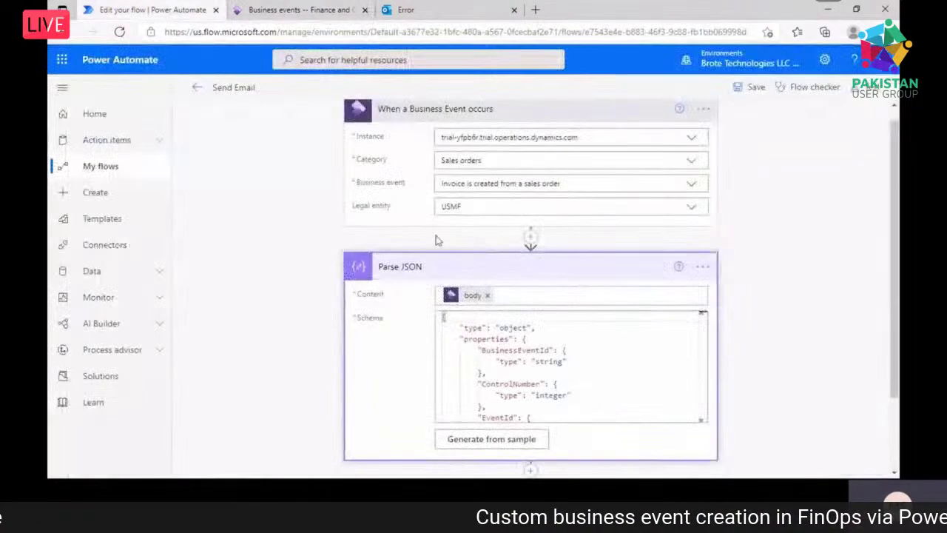
double_click(518, 385)
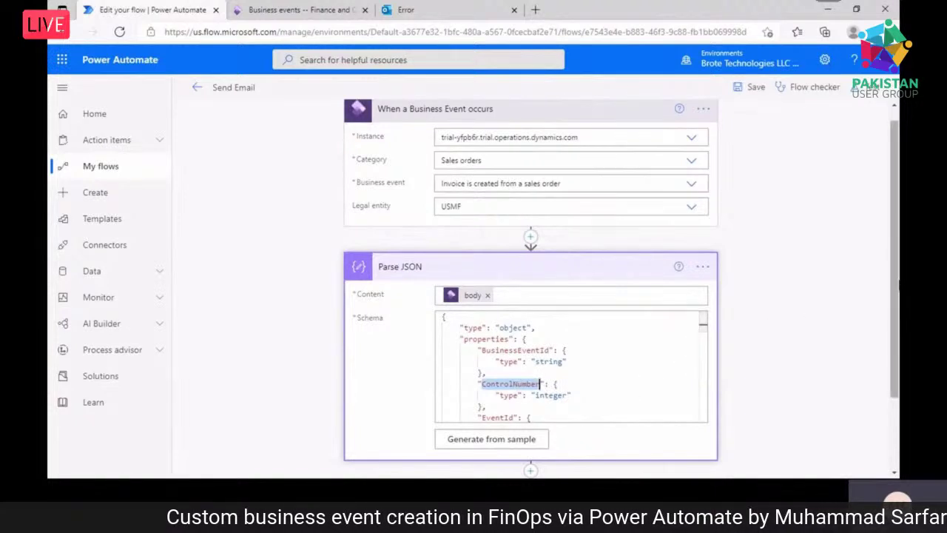
scroll(894, 318, down, 1)
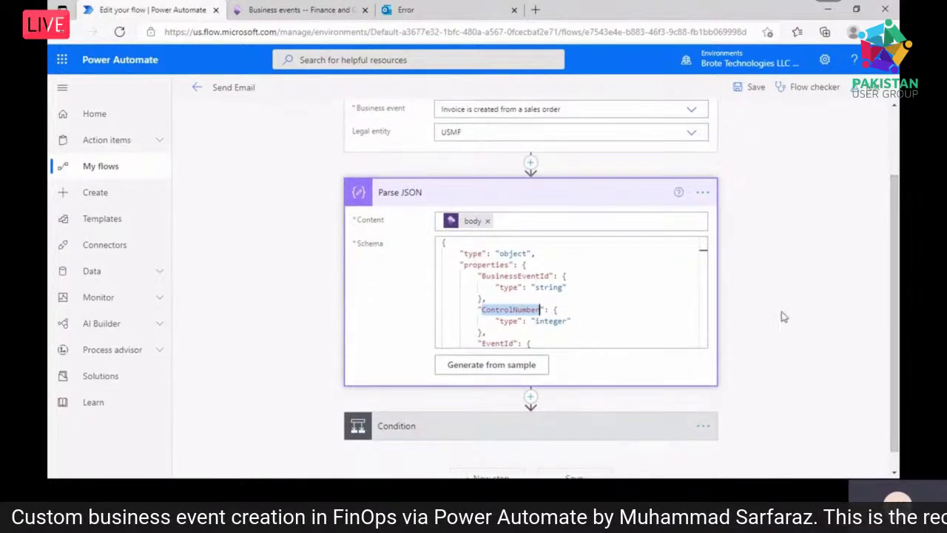
click(560, 200)
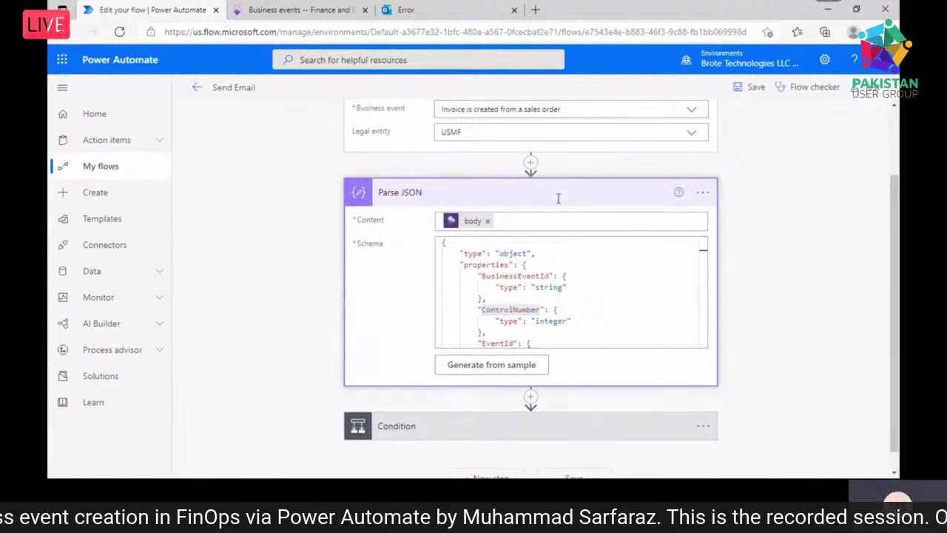
- Review the Condition's comparison and the recipient, subject and body of the "Send an email (V2)" action in its If yes branch
click(555, 316)
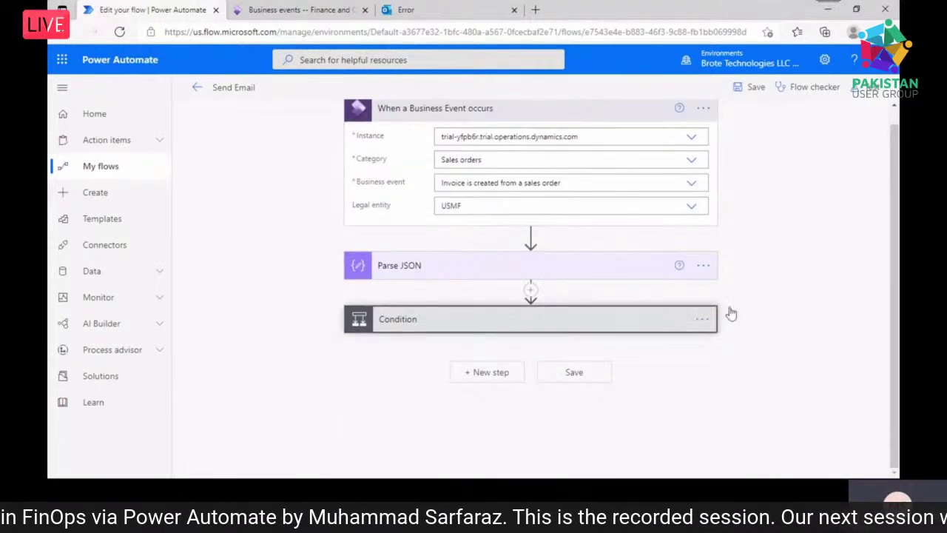
scroll(895, 253, down, 2)
scroll(897, 253, down, 1)
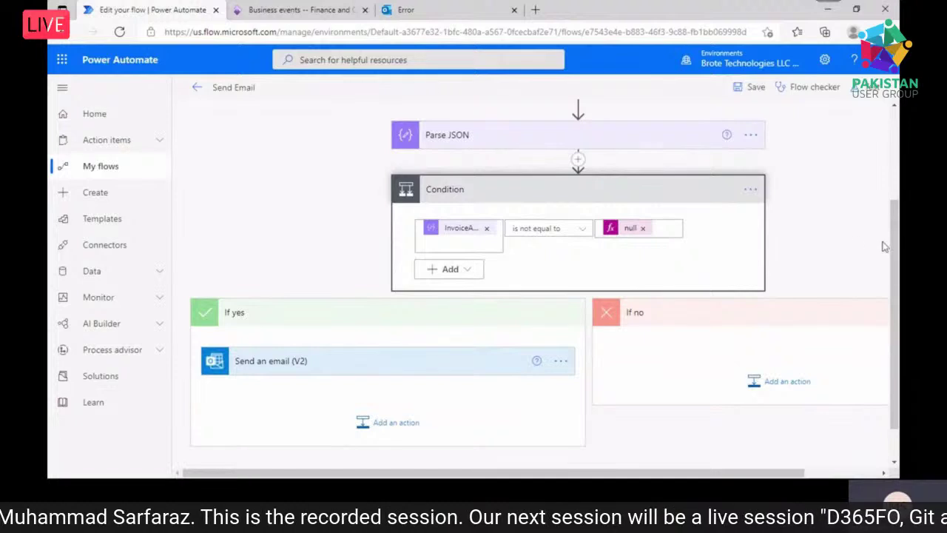
scroll(884, 251, down, 1)
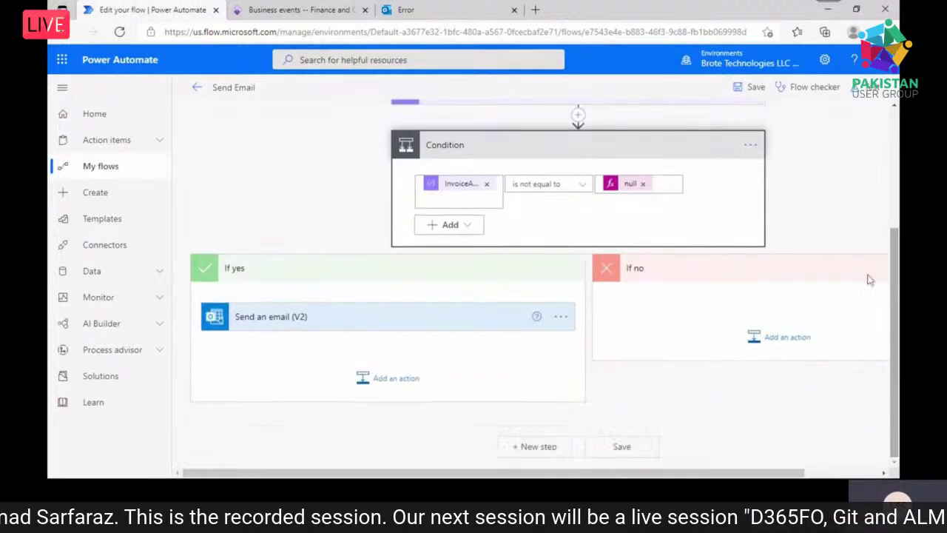
click(415, 315)
scroll(897, 288, down, 2)
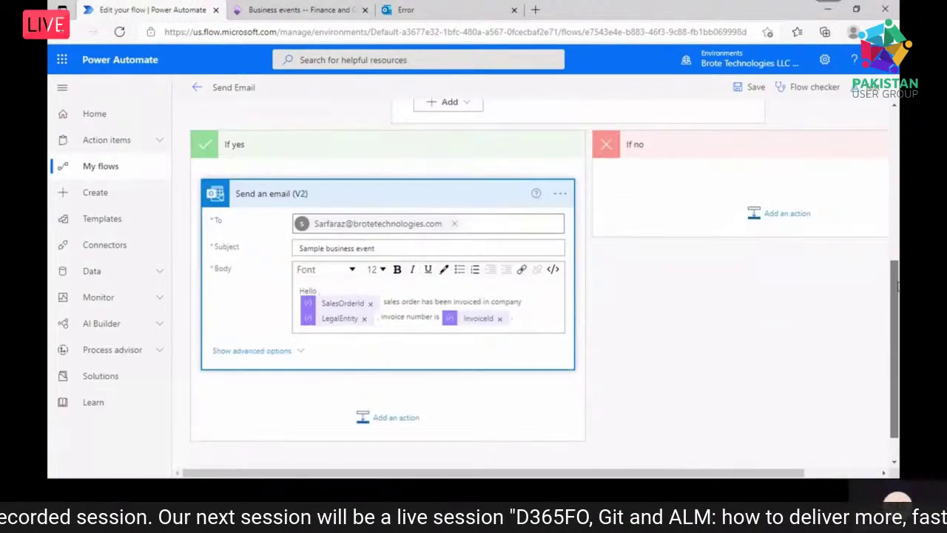
scroll(897, 287, down, 1)
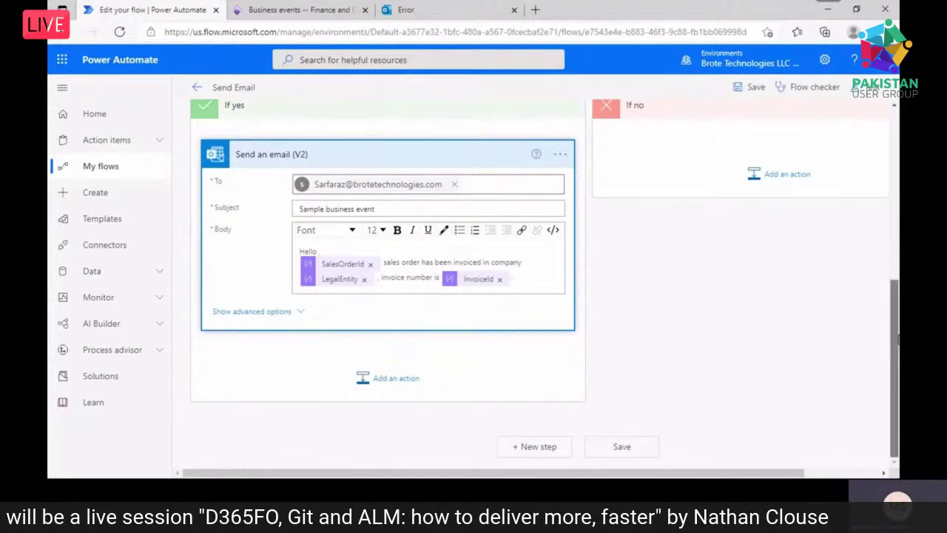
- Collapse the "When a Business Event occurs" trigger and the Condition to show the flow's overall structure
scroll(897, 288, up, 8)
scroll(897, 175, up, 1)
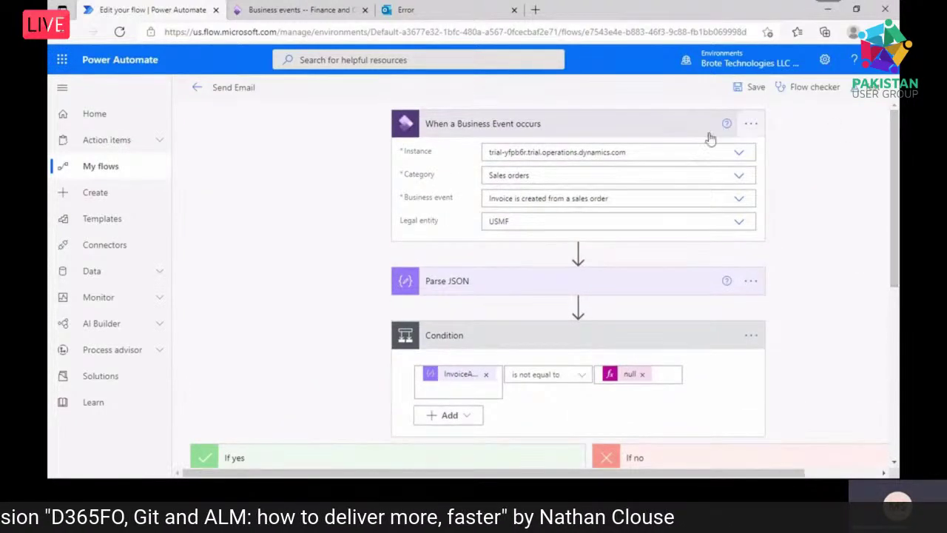
click(643, 124)
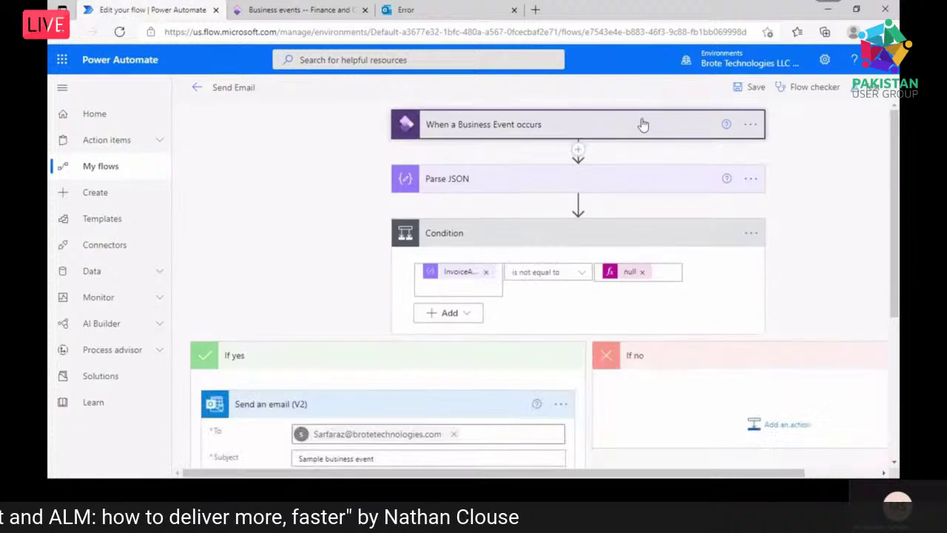
click(587, 232)
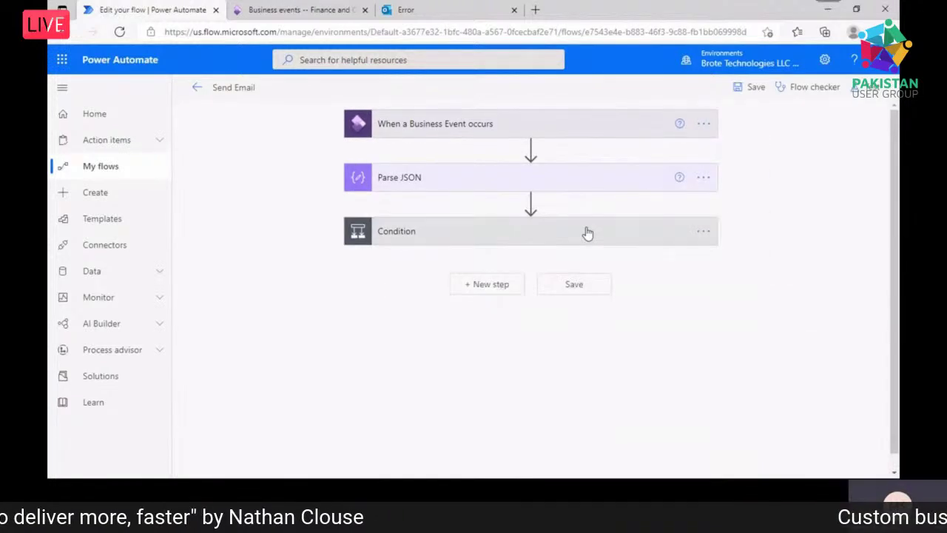
- Switch to the Finance and Operations Business events workspace and view its configured endpoints
click(309, 11)
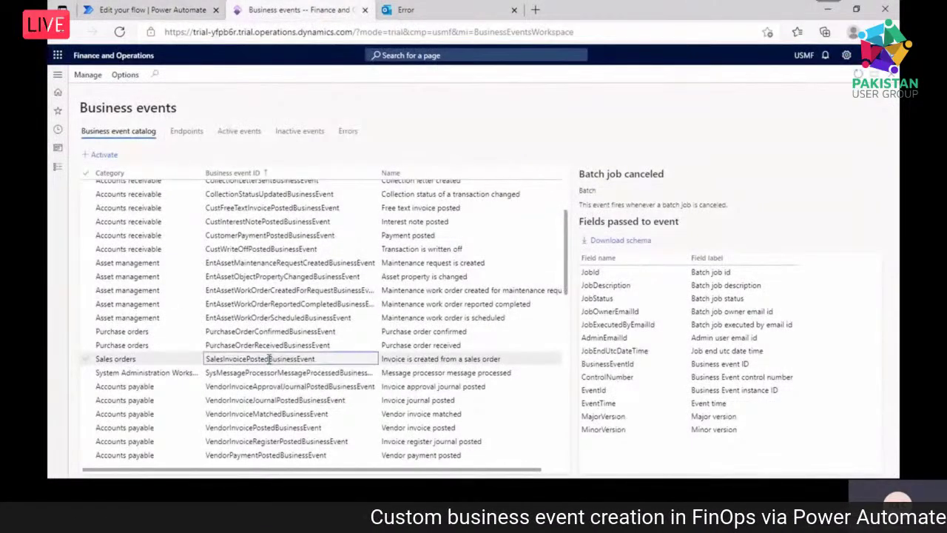
click(187, 131)
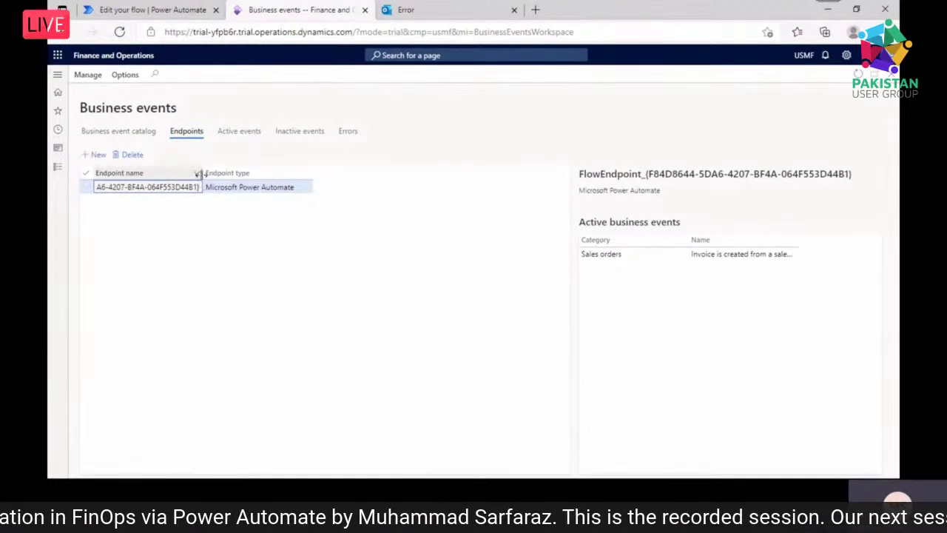
- Widen the Endpoint name column, inspect the endpoint's active business event, and view the Active events list
drag(200, 174, 275, 173)
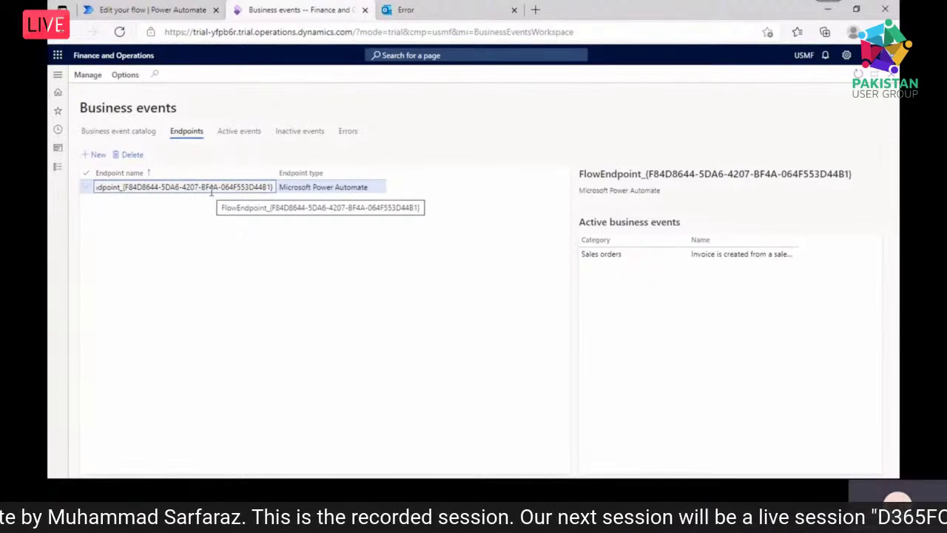
click(648, 257)
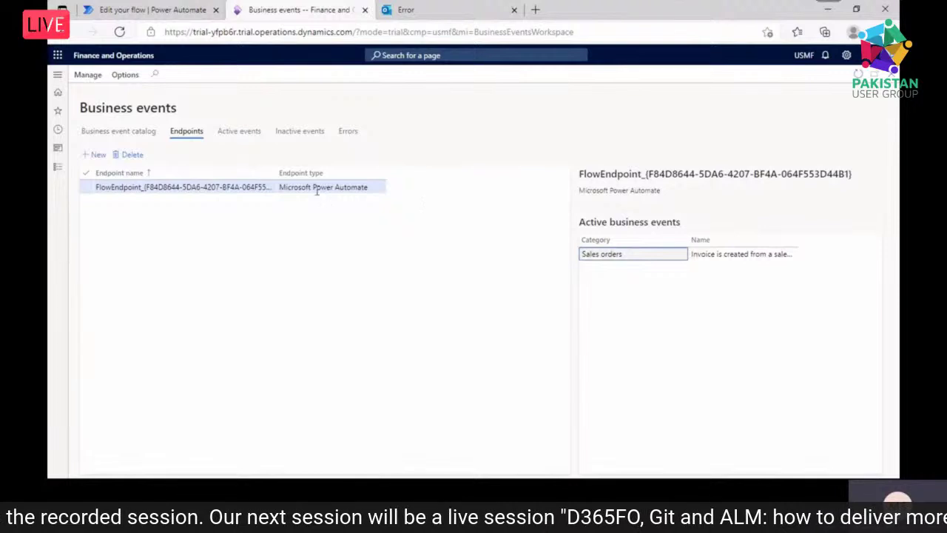
click(248, 133)
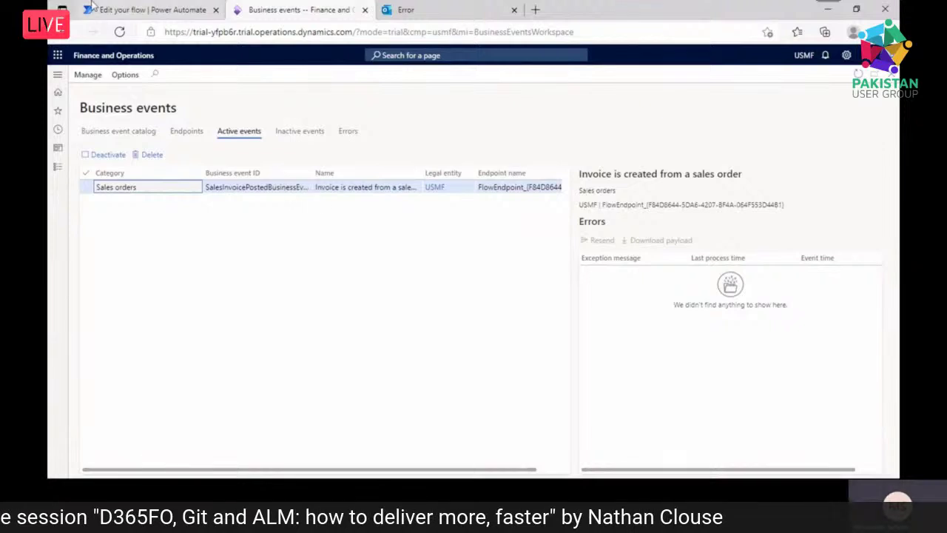
- Switch to the failed Outlook page and try to open the mailbox again from the Bing results for outlook
click(57, 77)
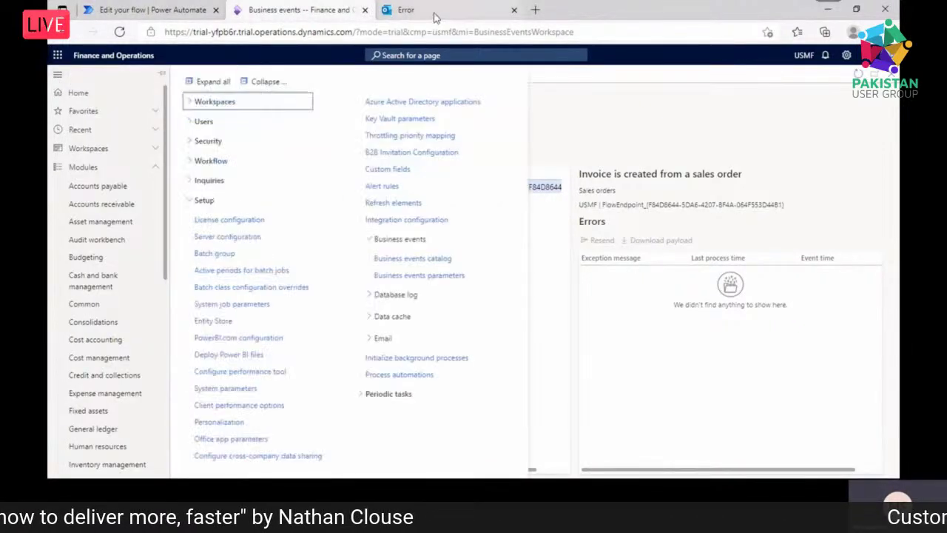
click(431, 12)
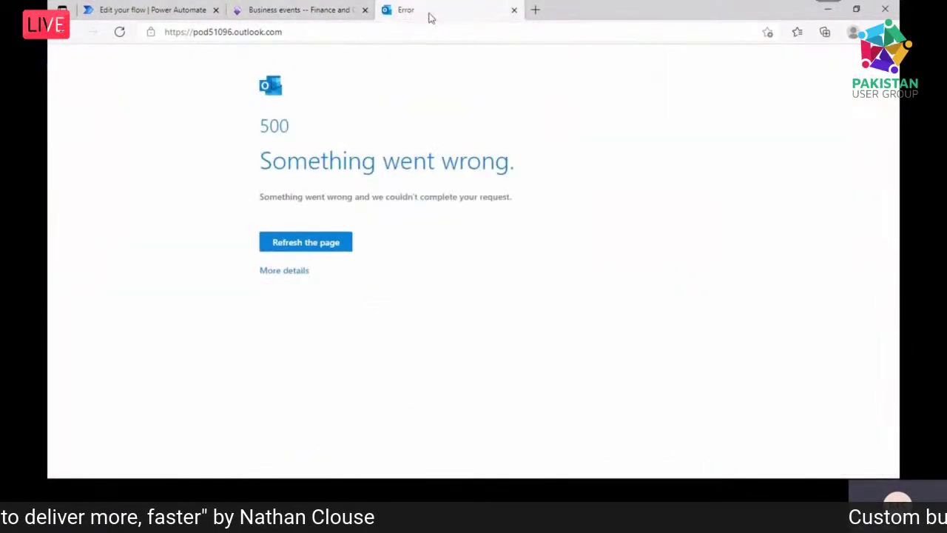
click(65, 33)
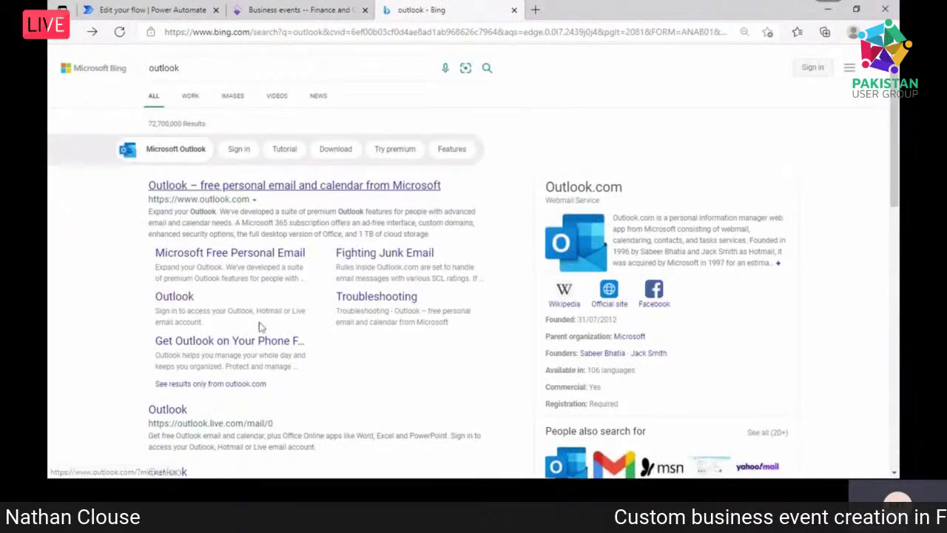
click(184, 297)
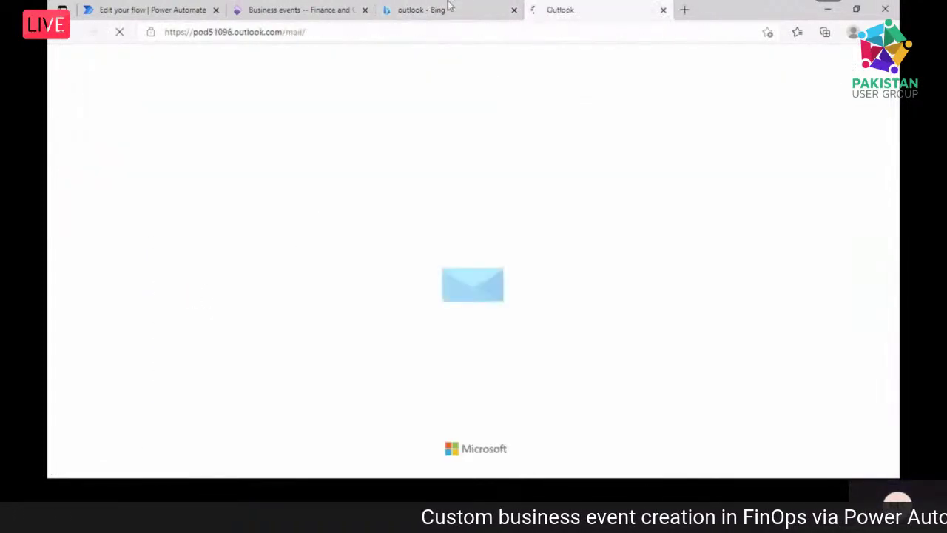
middle_click(397, 7)
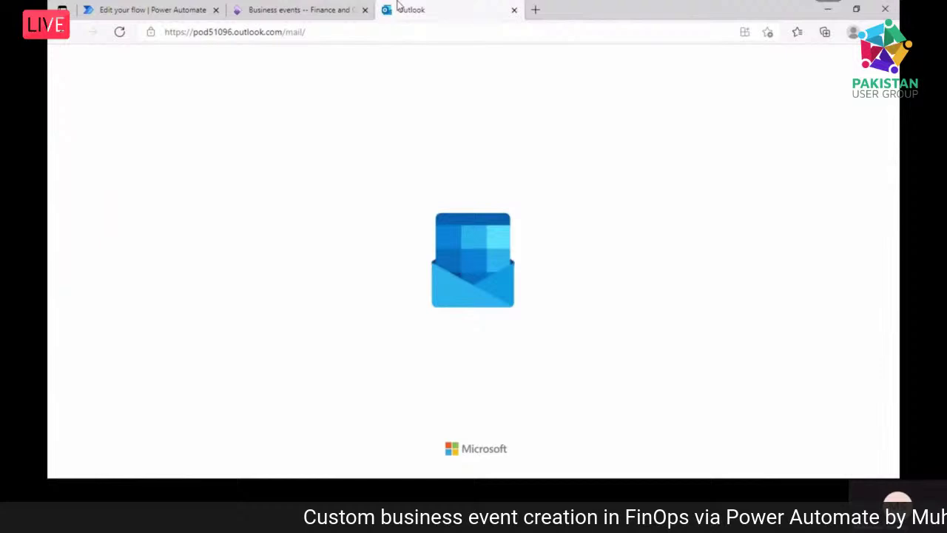
- Return to Finance and Operations, open All sales orders in Accounts receivable, and check Outlook while the list loads
click(281, 10)
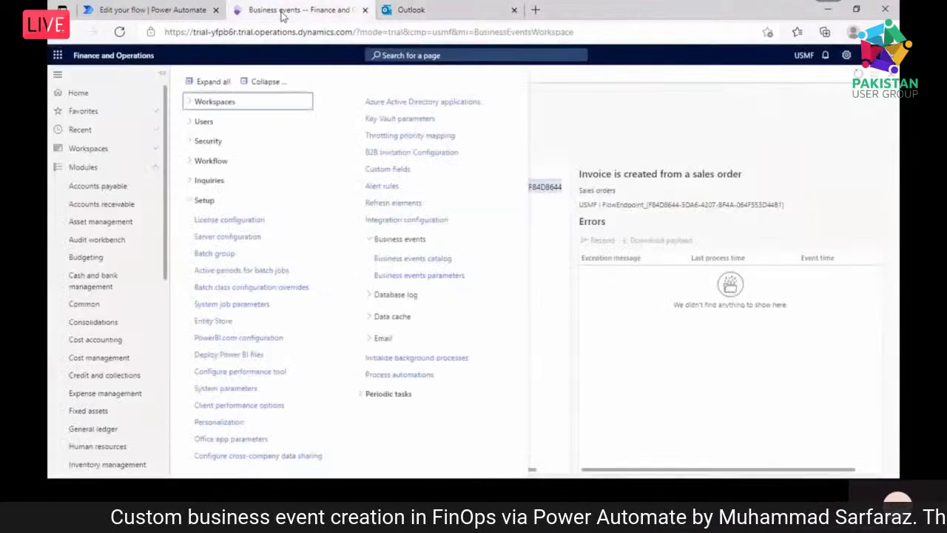
click(132, 211)
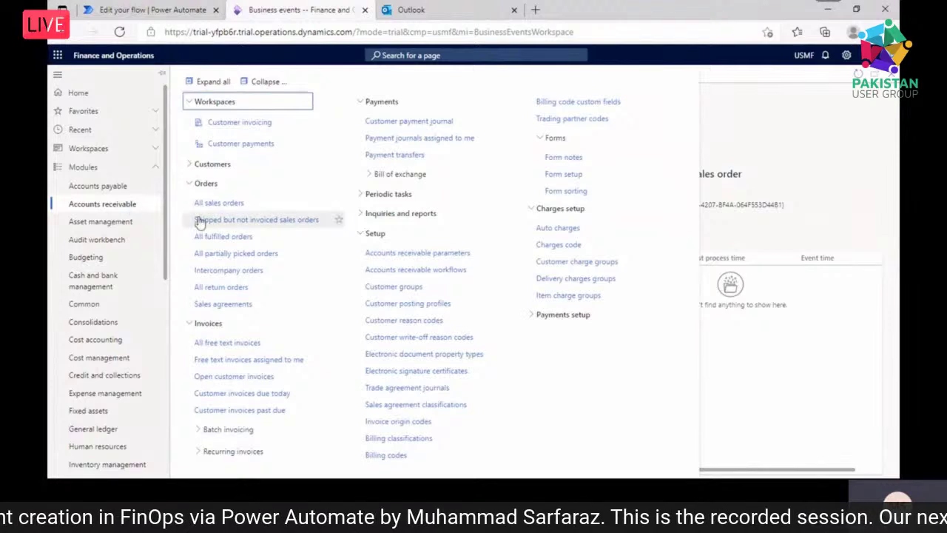
click(222, 204)
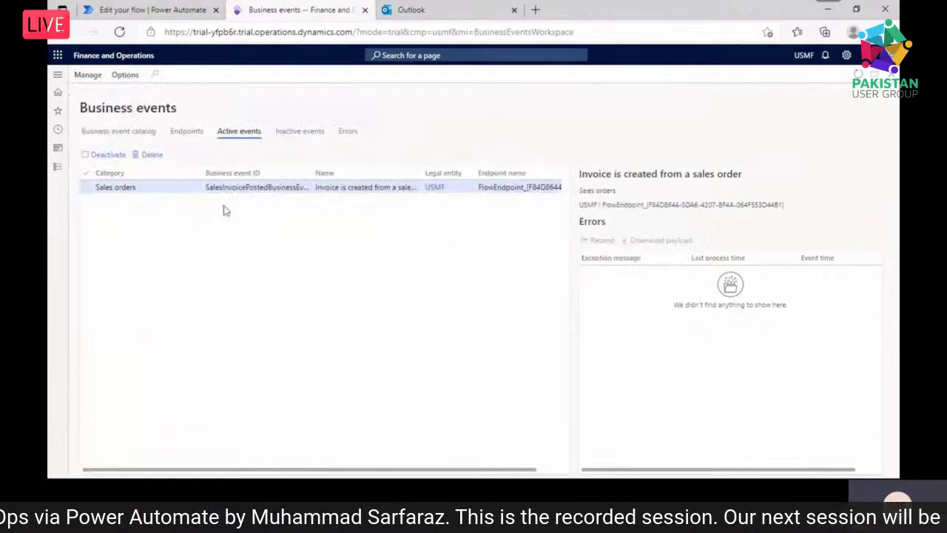
click(414, 9)
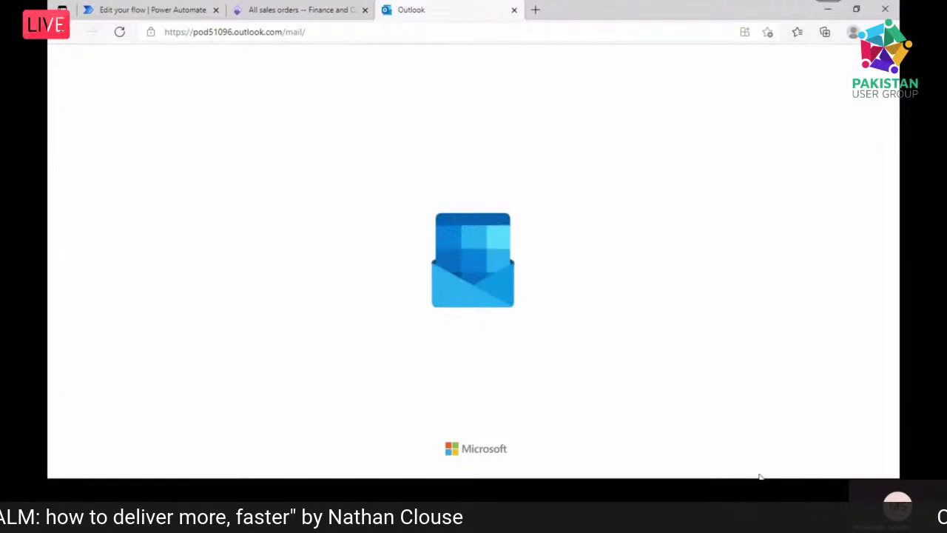
- Select the open Forest Wholesales sales order near the end of the list and start generating its invoice
click(289, 9)
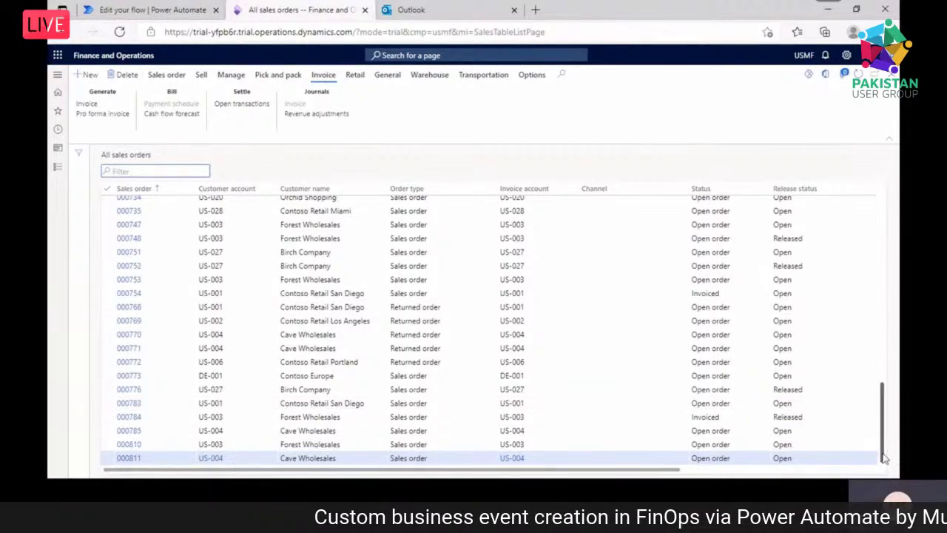
click(740, 446)
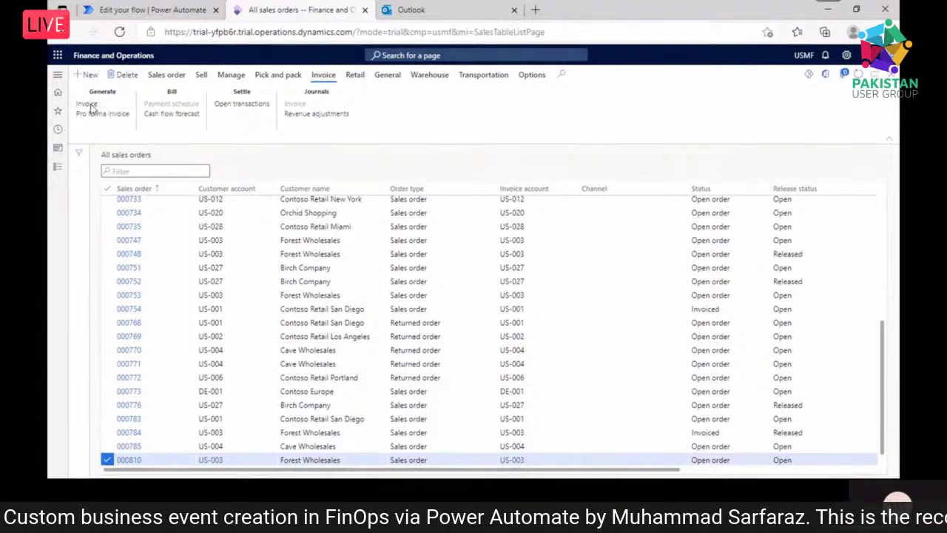
click(273, 103)
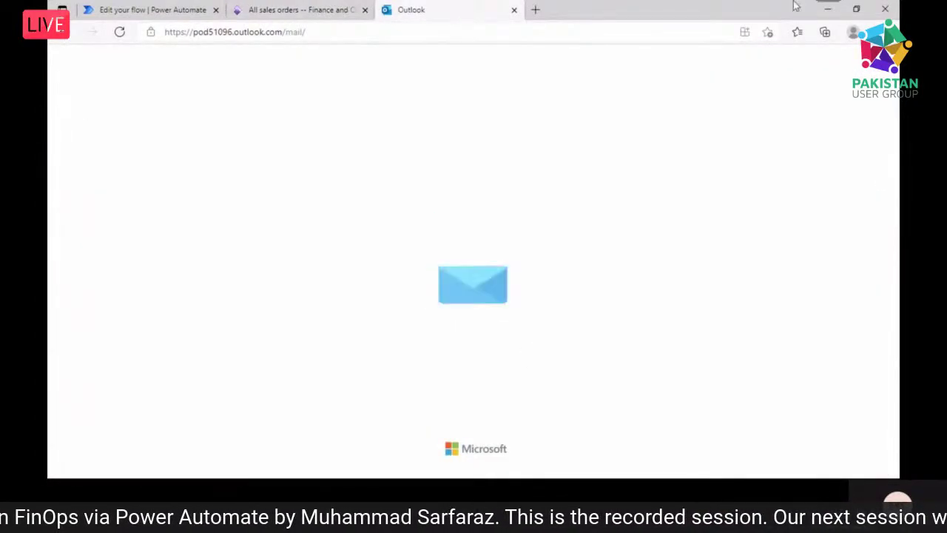
- View the business event mail folder in the other browser's Outlook and return to the Posting invoice form
key(super+d)
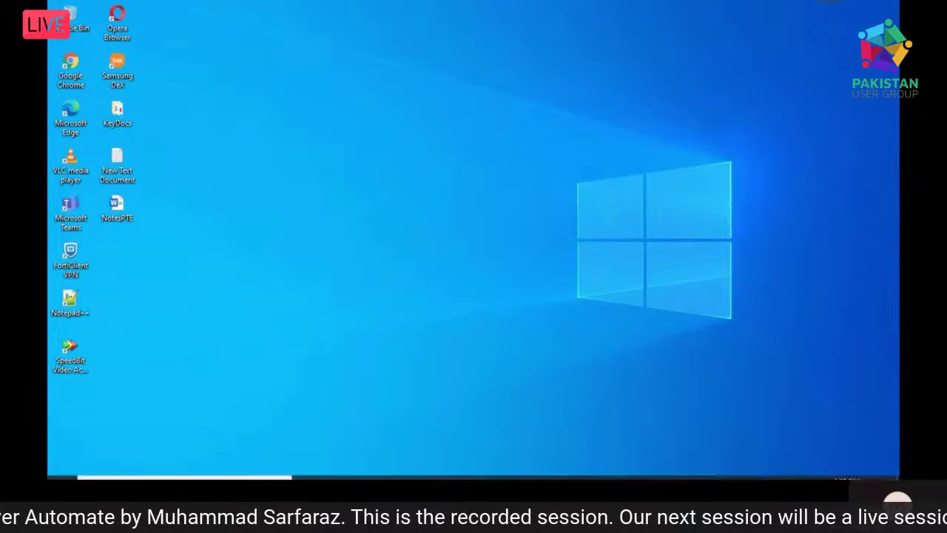
click(614, 467)
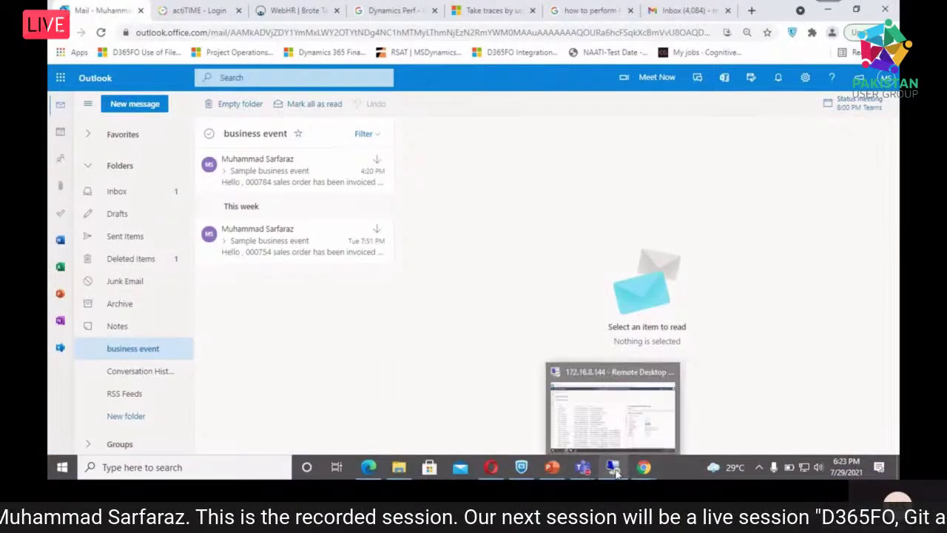
mouse_move(495, 470)
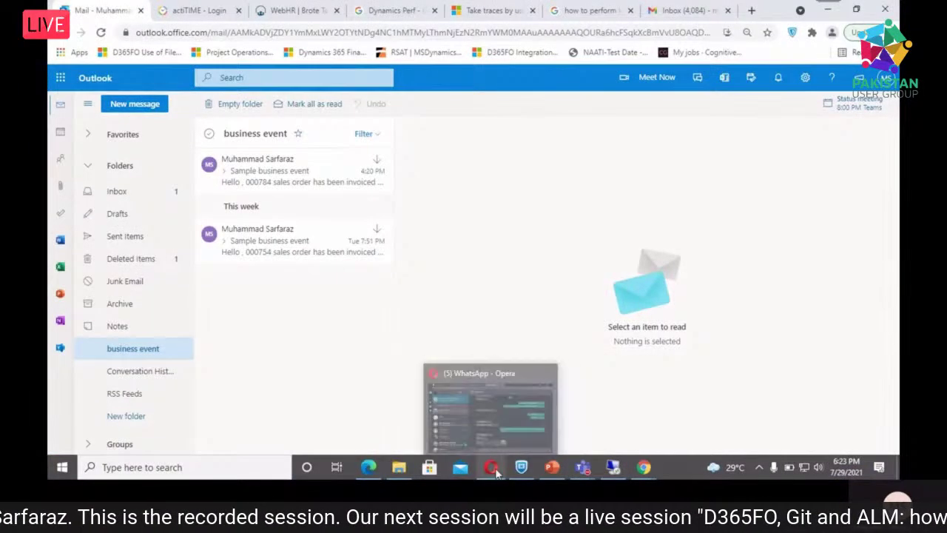
click(368, 467)
click(207, 8)
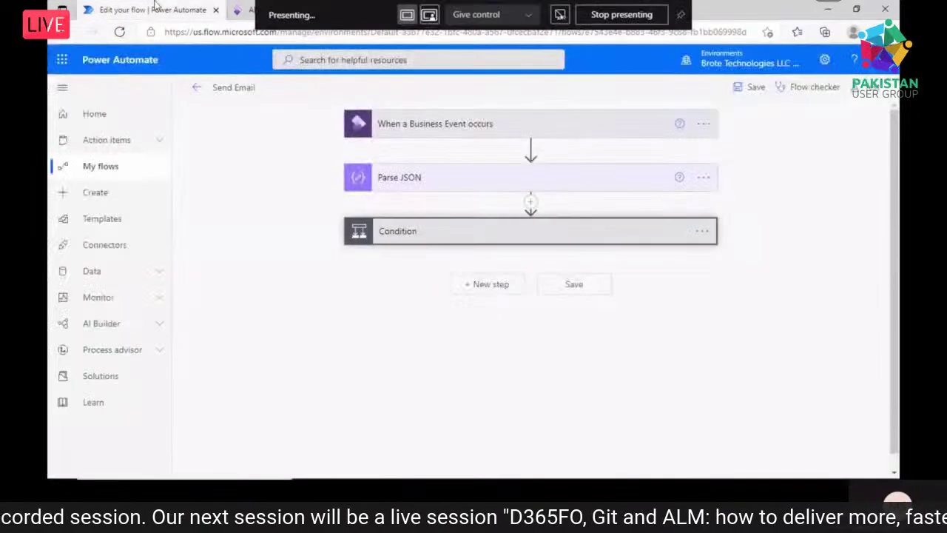
click(231, 11)
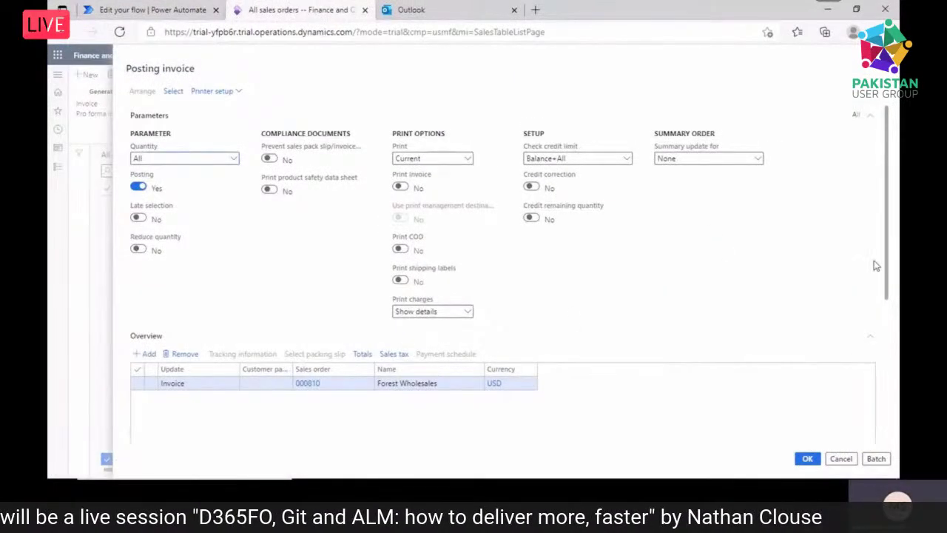
- Try to post the Forest Wholesales order's invoice for quantity All, and dismiss the resulting messages
drag(890, 207, 866, 387)
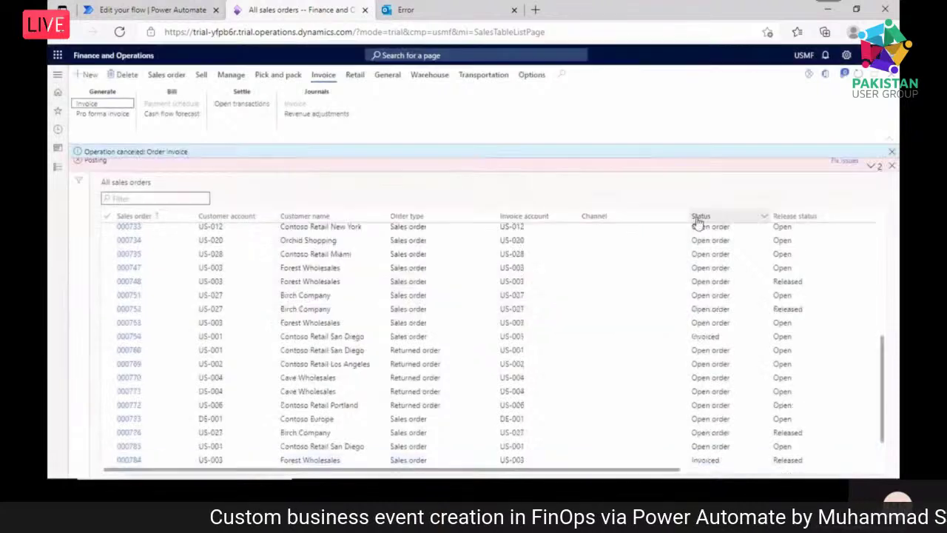
click(843, 168)
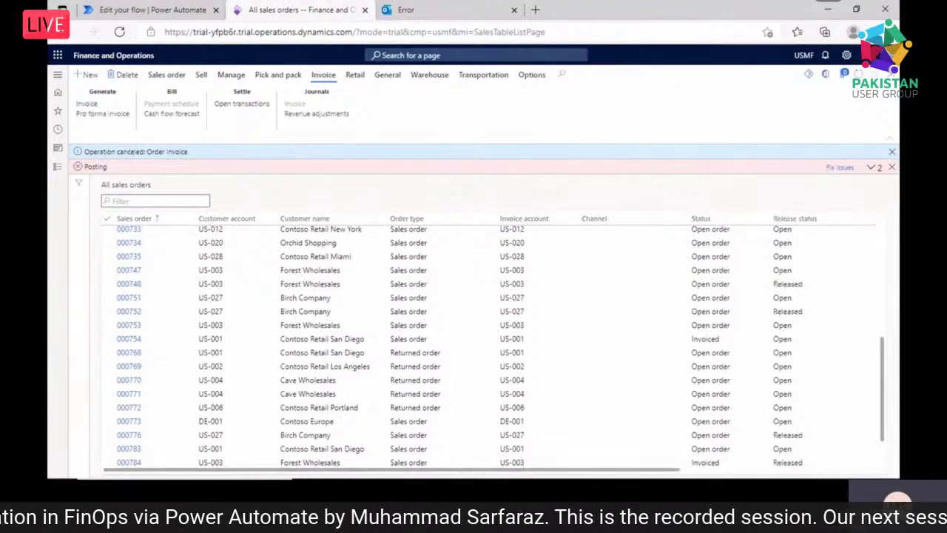
click(891, 167)
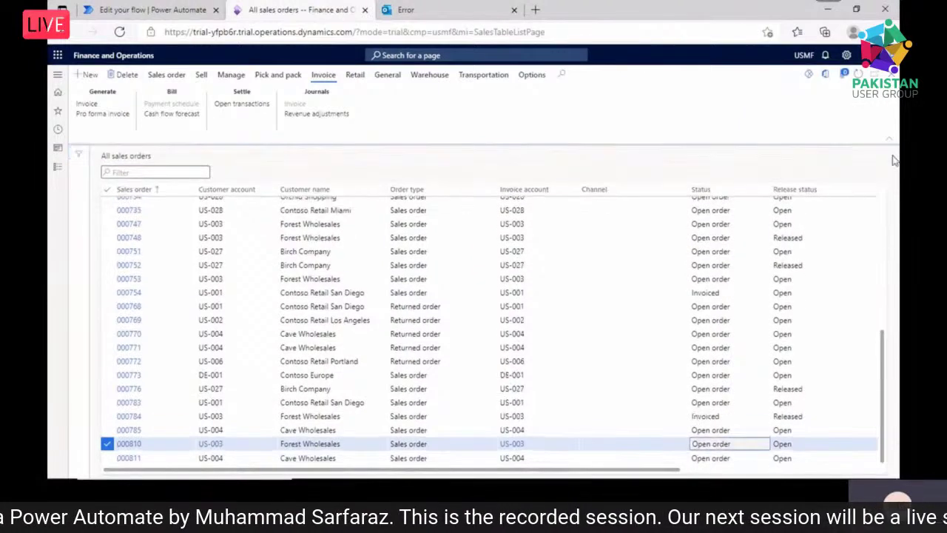
click(891, 151)
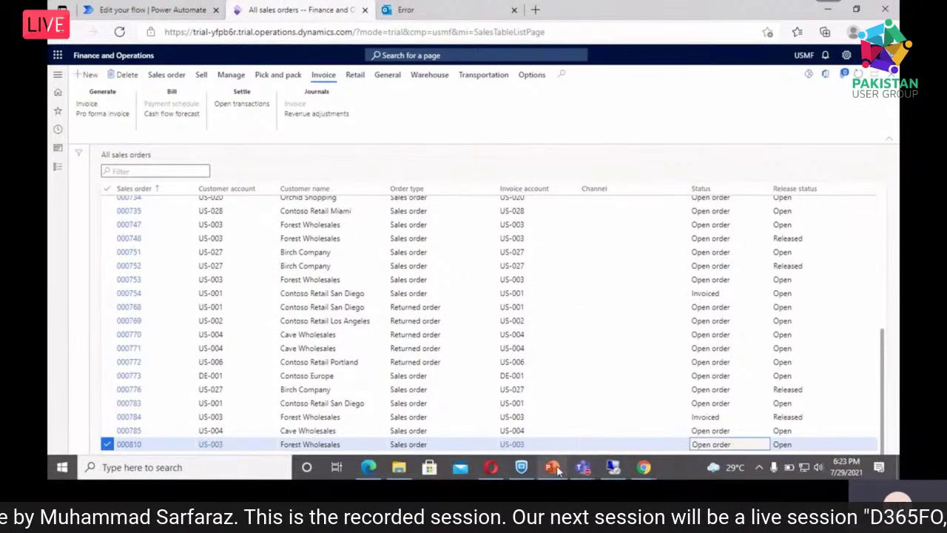
- Check Outlook's business event folder in Chrome, go back to All sales orders, and close the failed Outlook page
mouse_move(640, 467)
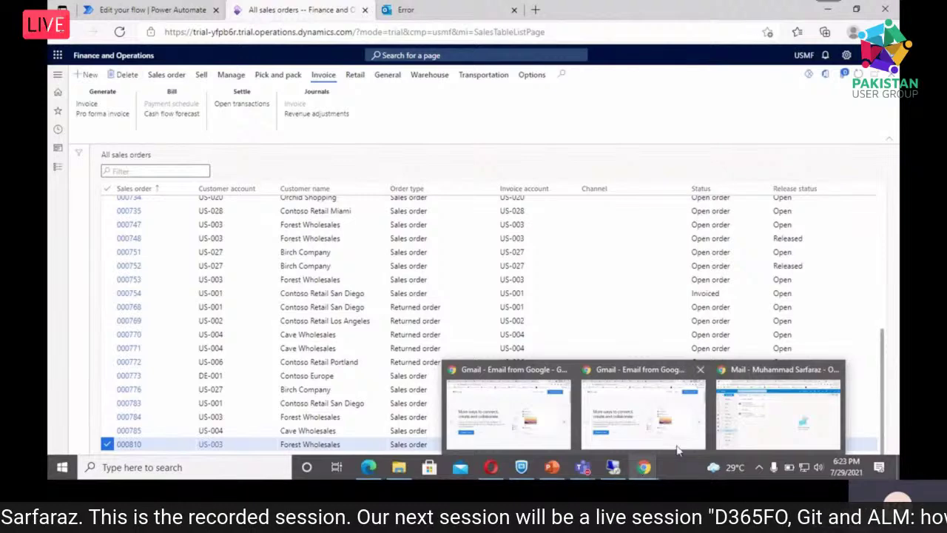
click(714, 435)
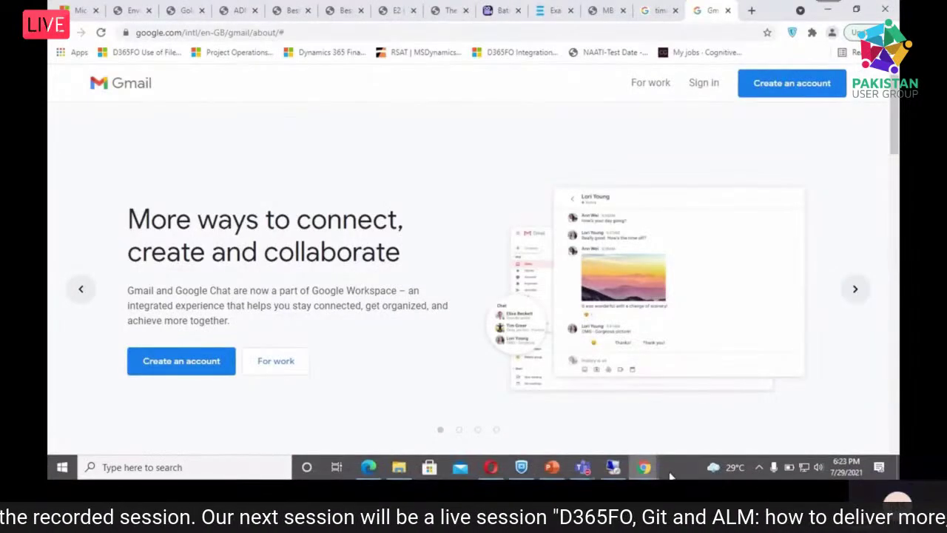
mouse_move(658, 474)
click(736, 413)
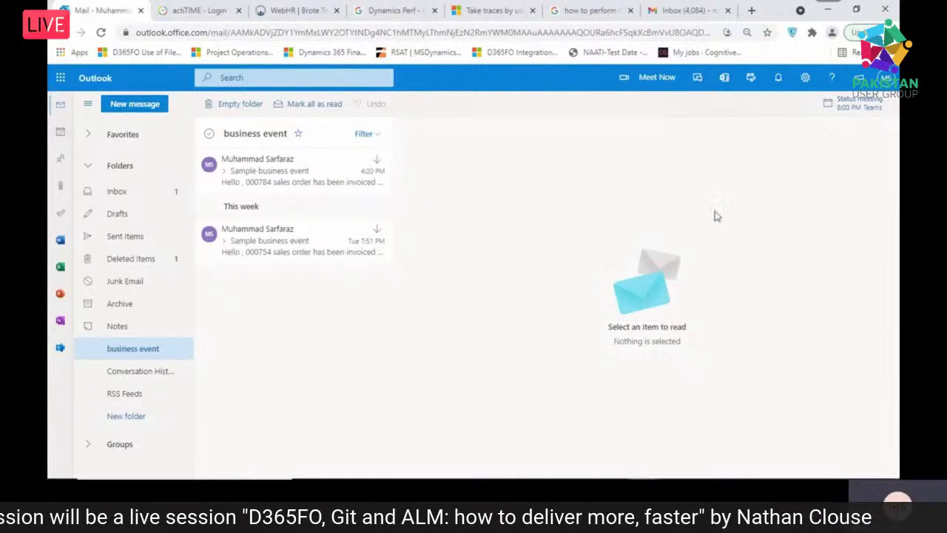
click(827, 9)
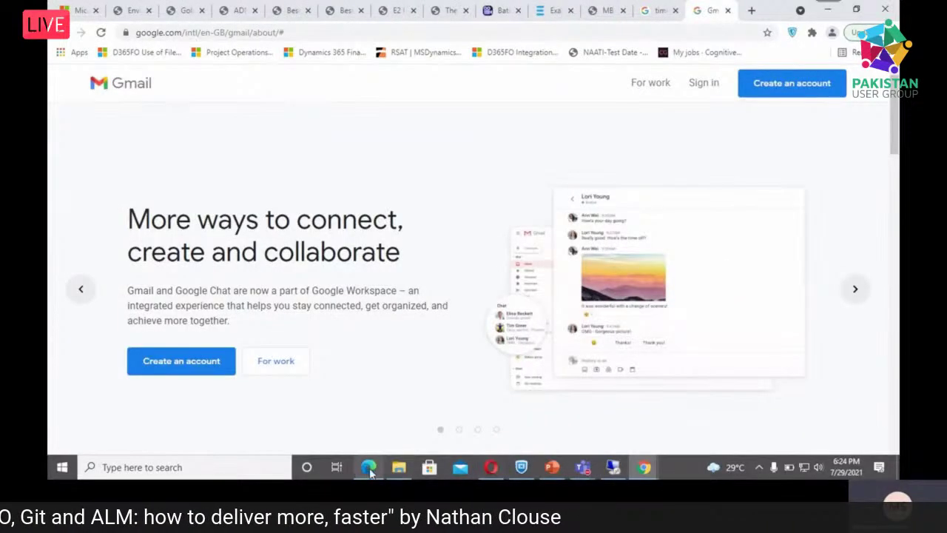
mouse_move(368, 470)
click(370, 431)
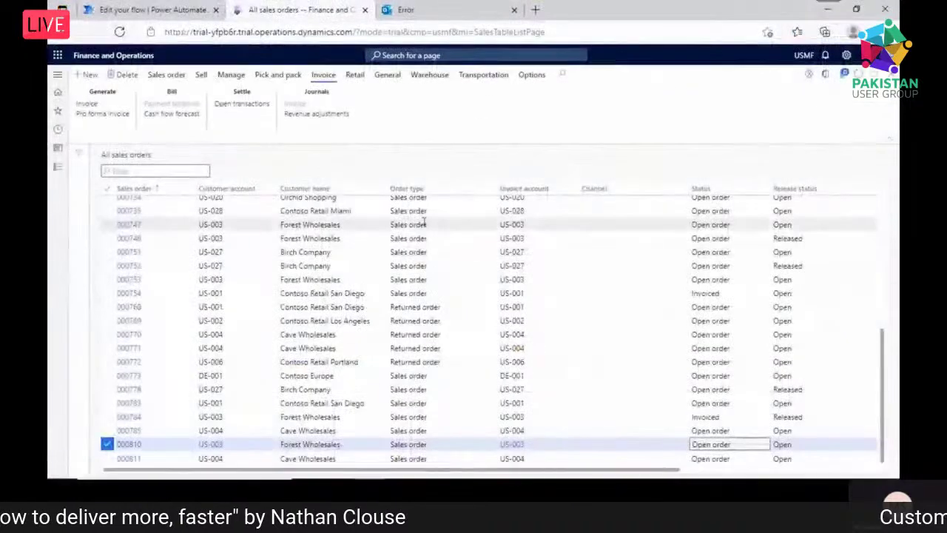
click(514, 10)
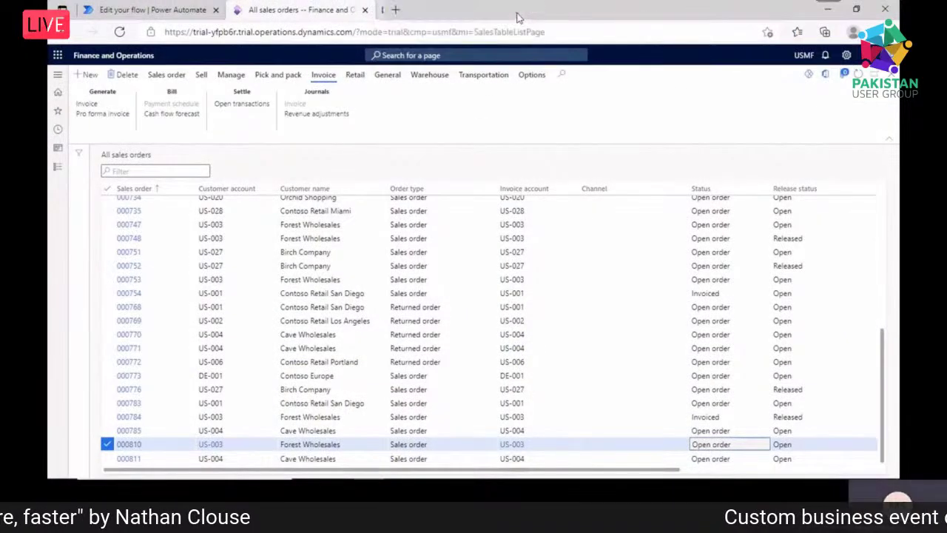
- Try to generate an invoice for the open Cave Wholesales order directly above the Forest Wholesales one
click(681, 430)
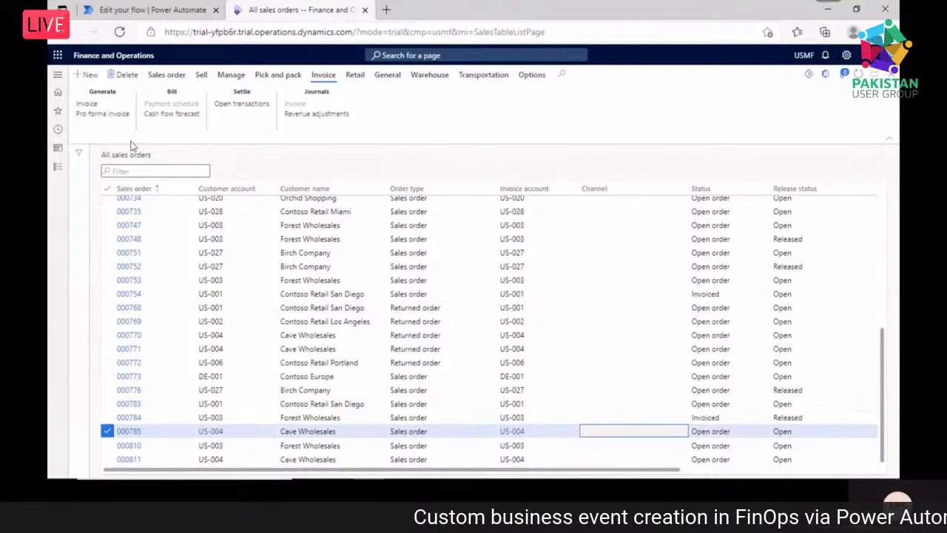
click(86, 106)
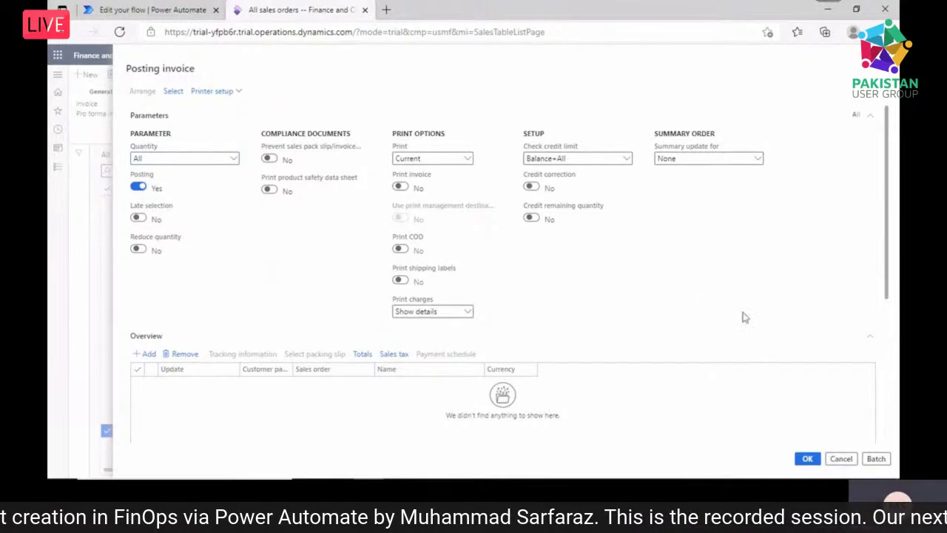
click(840, 458)
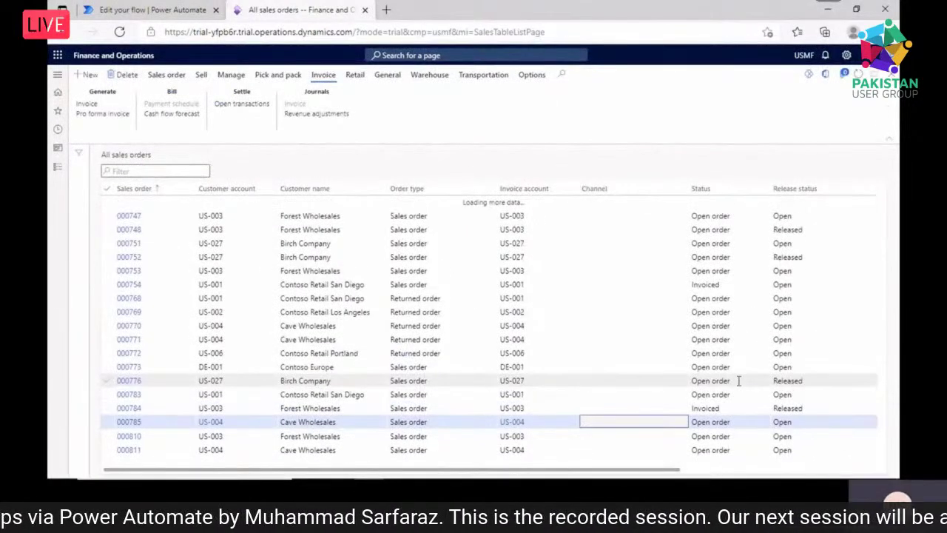
- Try to post the invoice for the released open Birch Company order below Contoso Europe, with quantity All
click(737, 379)
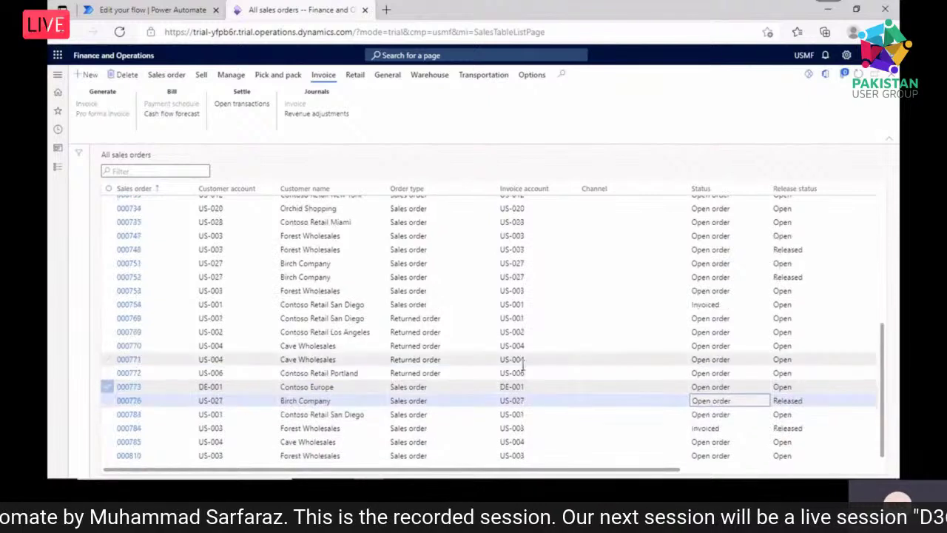
click(718, 400)
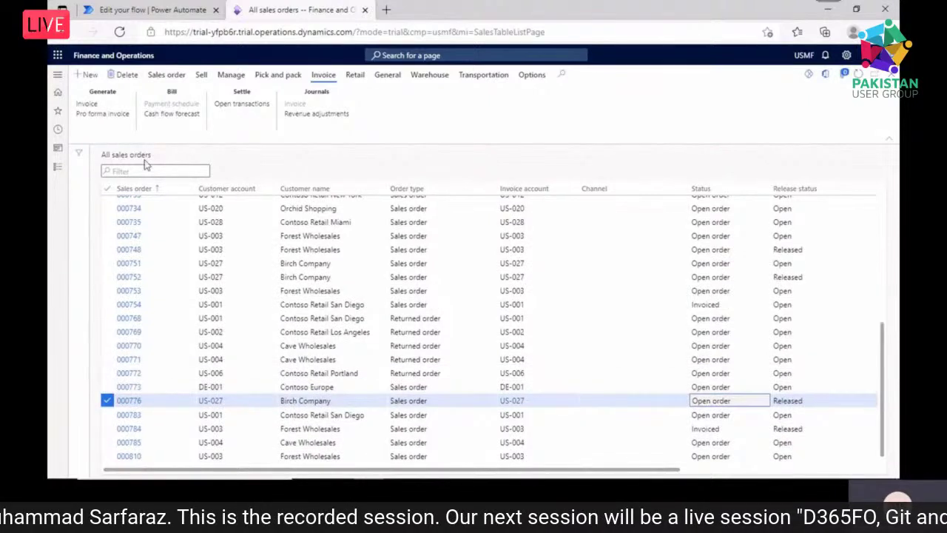
click(90, 105)
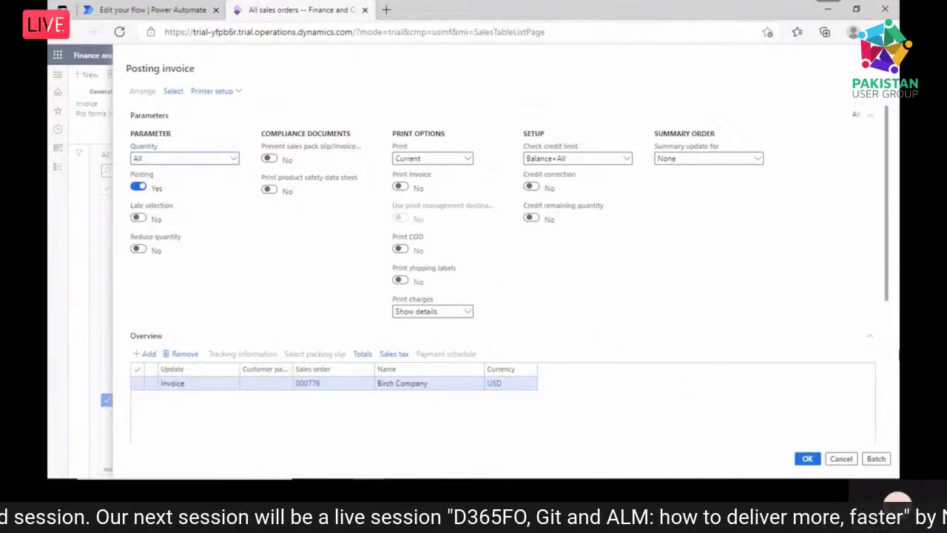
scroll(896, 355, down, 5)
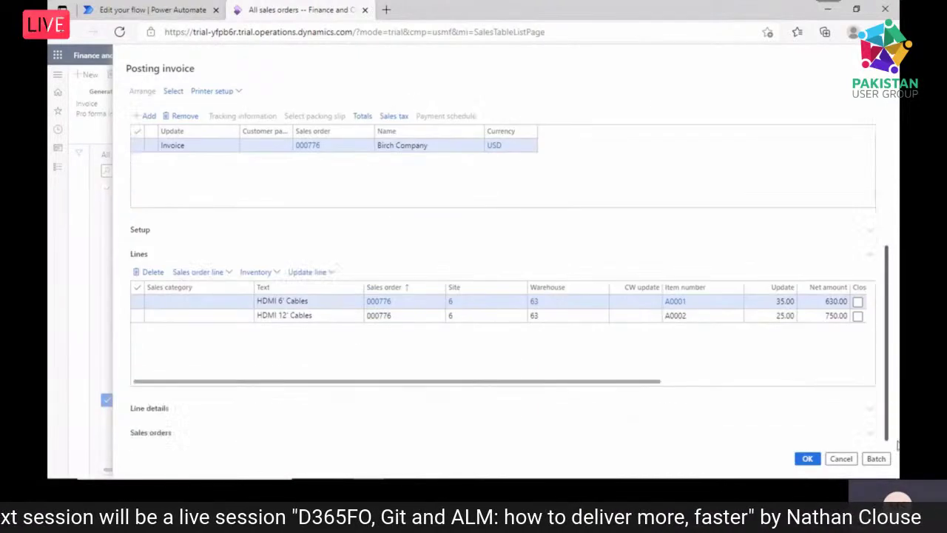
click(818, 460)
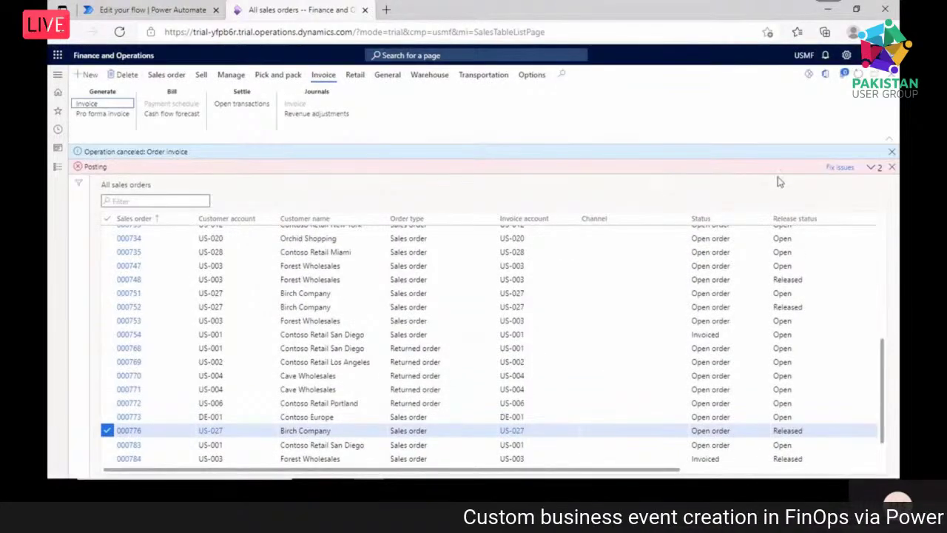
- Examine the posting error's message details for the Birch Company order and close the details
click(840, 168)
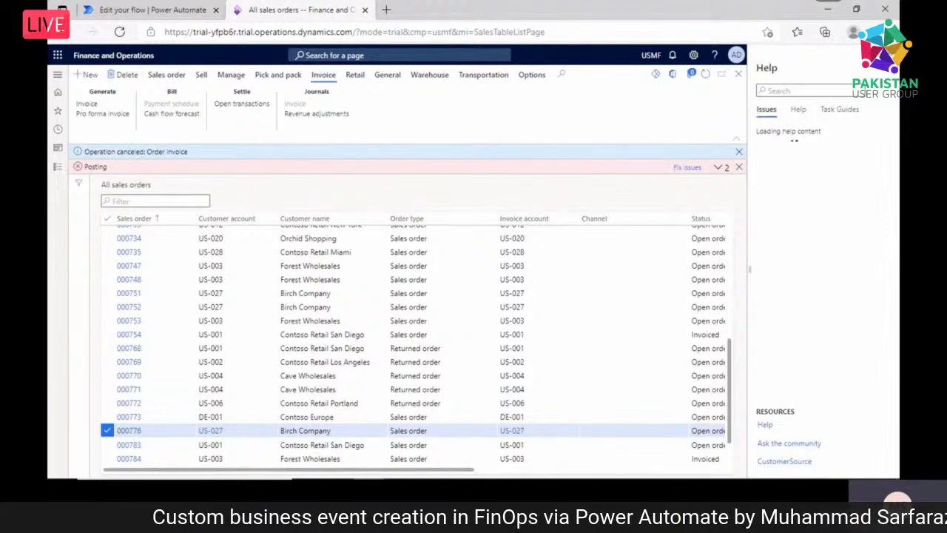
click(887, 65)
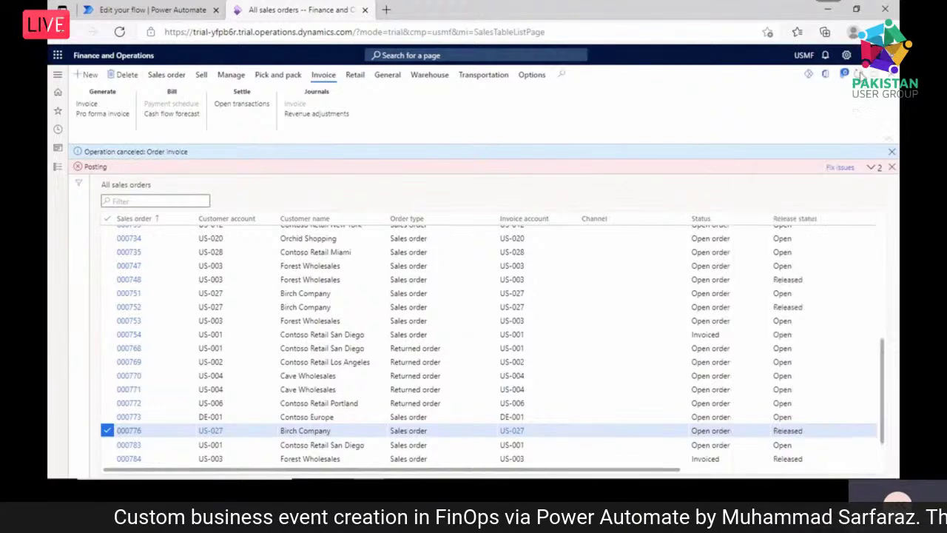
click(871, 167)
click(867, 183)
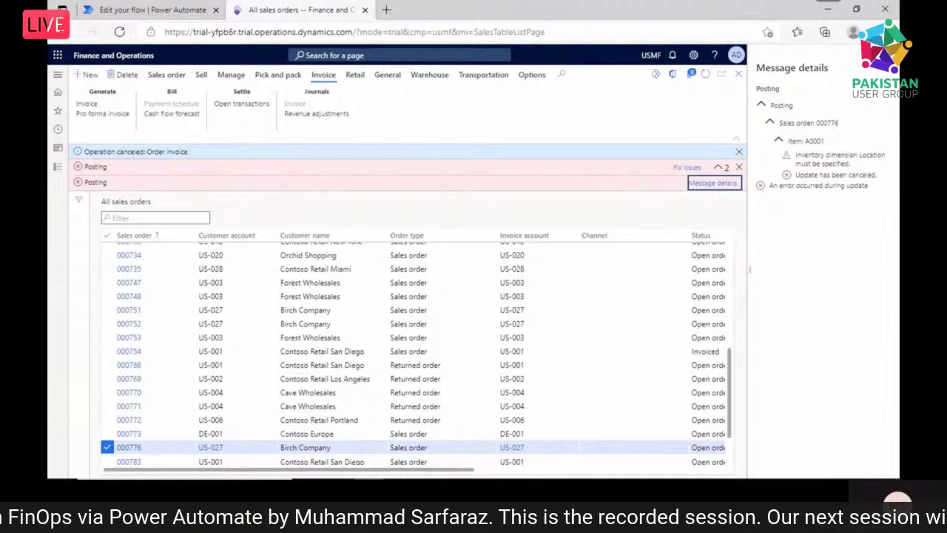
click(858, 67)
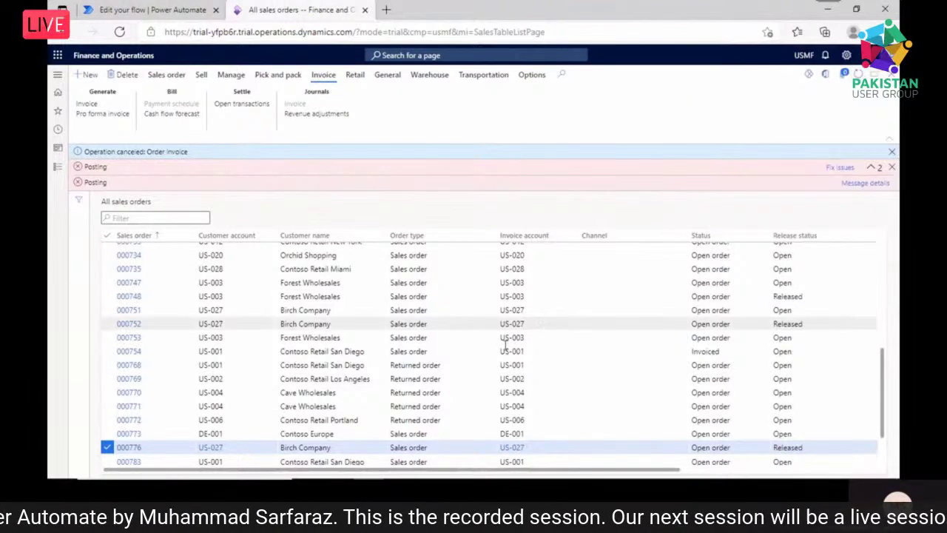
- Open the Birch Company sales order's details and review the site and warehouse of its lines
click(129, 449)
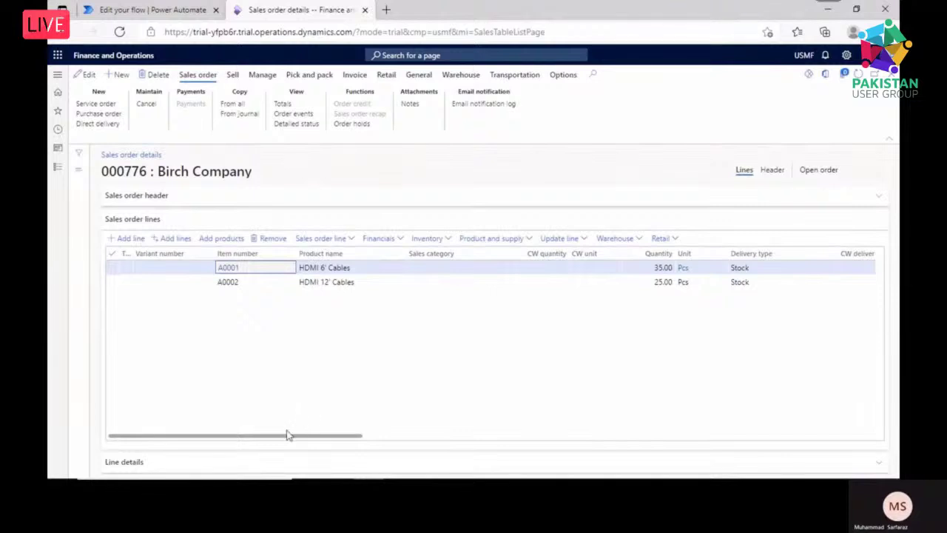
drag(288, 435, 467, 452)
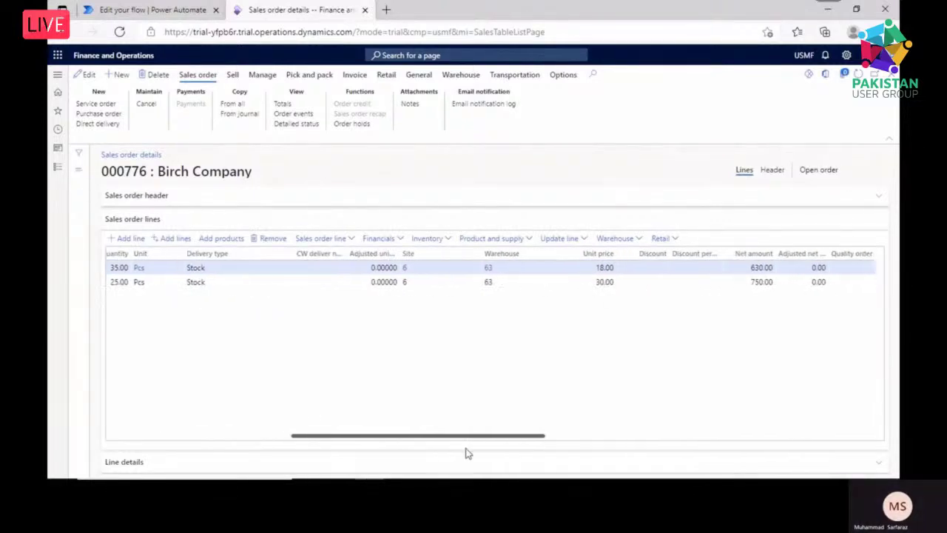
click(446, 241)
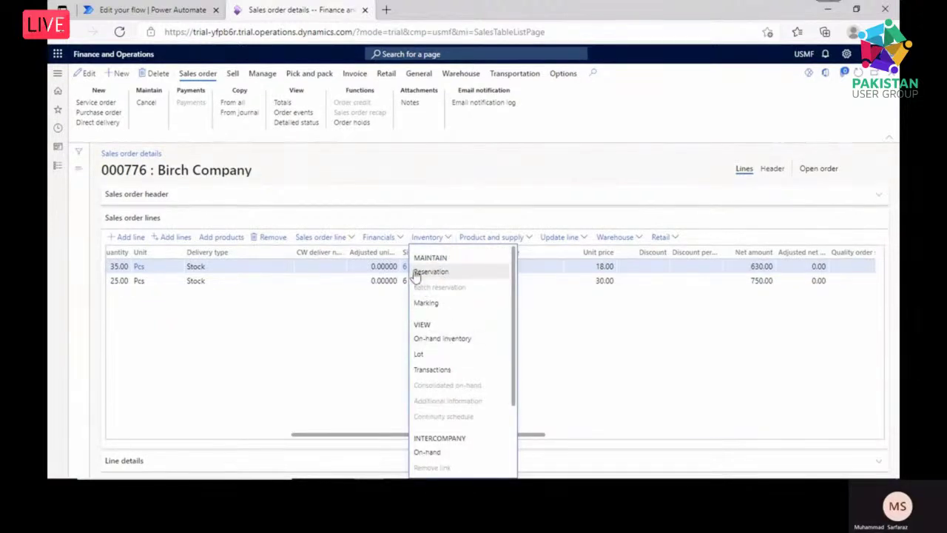
key(Escape)
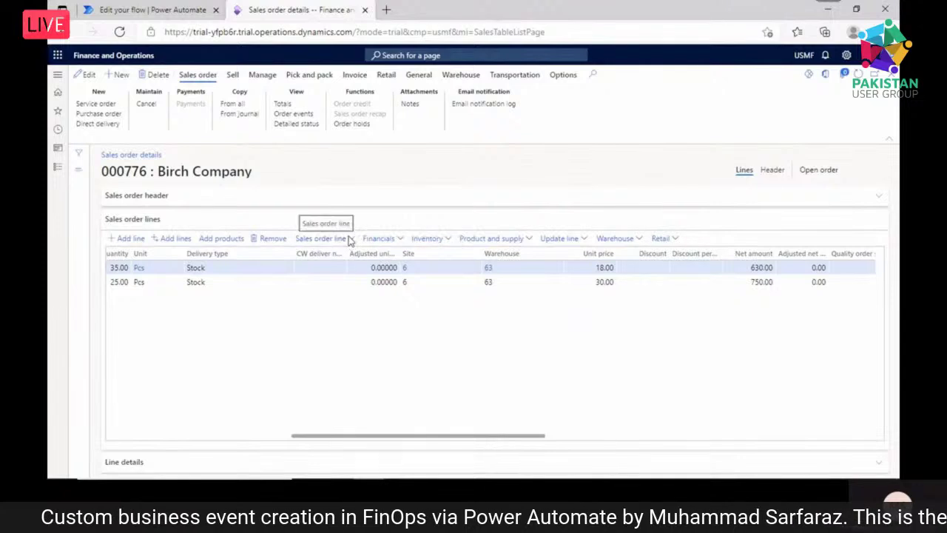
- Add the Location storage dimension to the sales order lines' dimensions display and save the setup
click(348, 239)
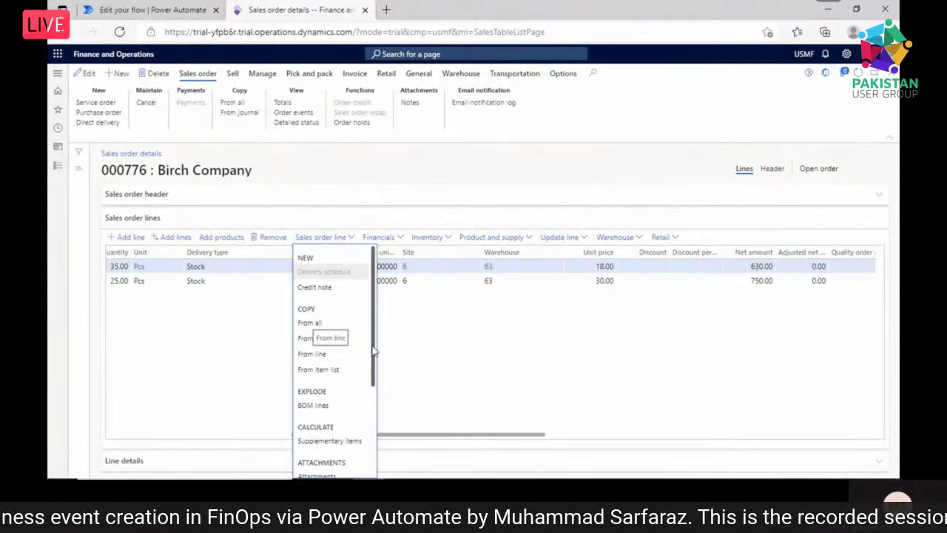
scroll(364, 446, down, 2)
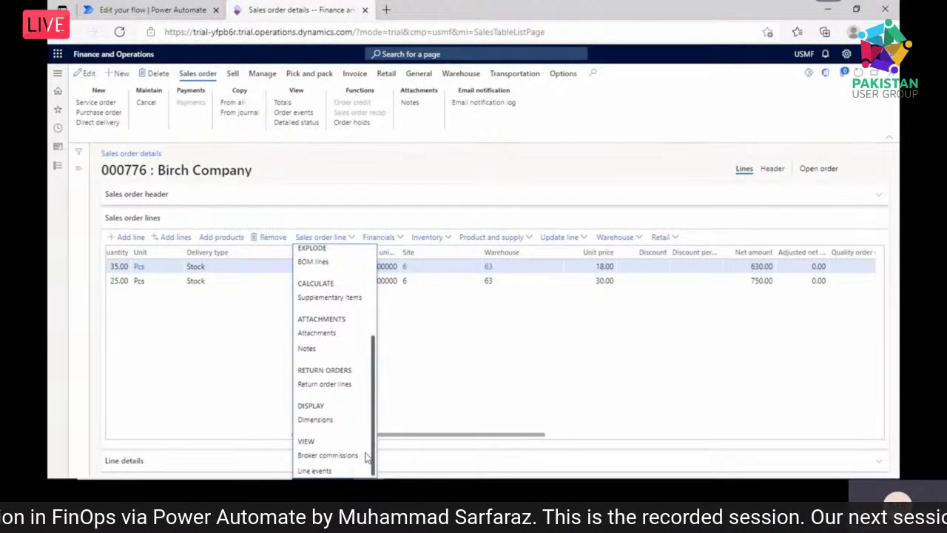
scroll(364, 451, up, 5)
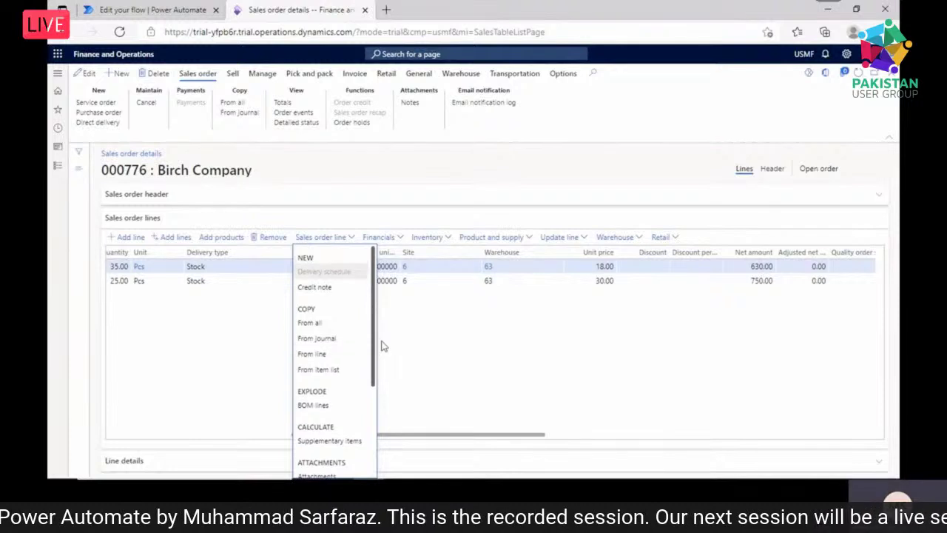
scroll(378, 409, down, 1)
scroll(378, 408, down, 1)
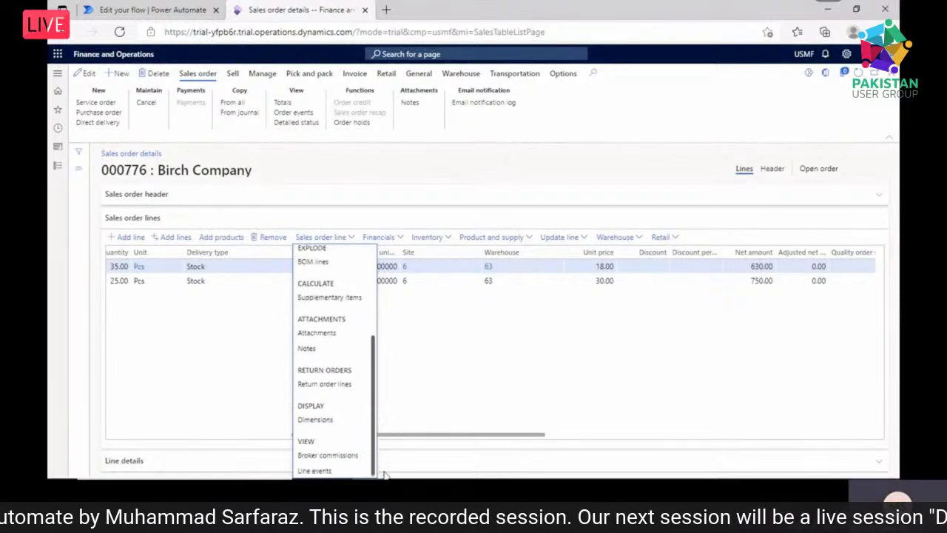
click(335, 422)
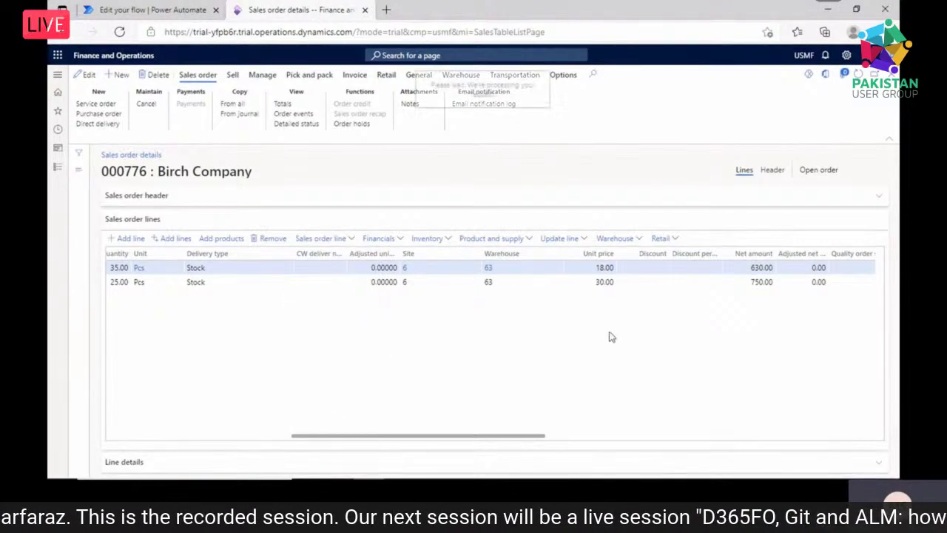
click(733, 210)
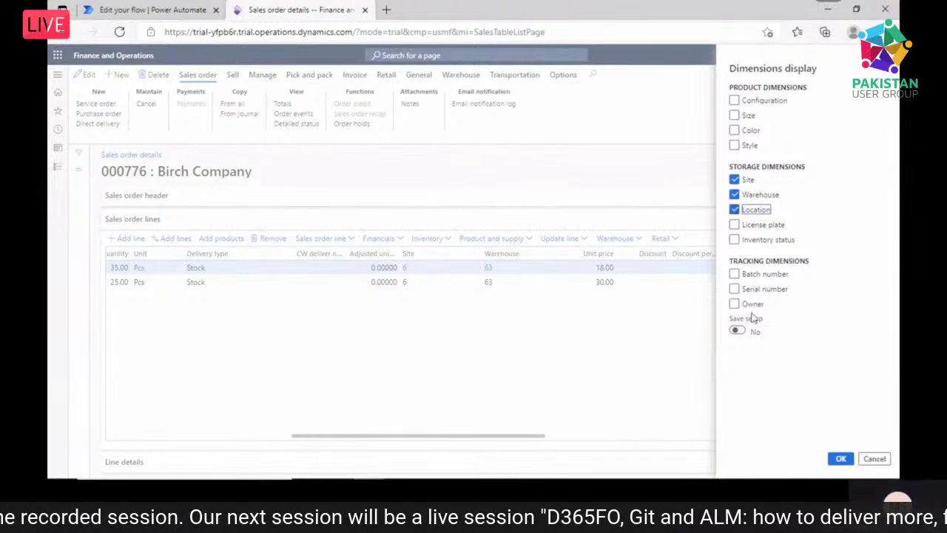
click(737, 330)
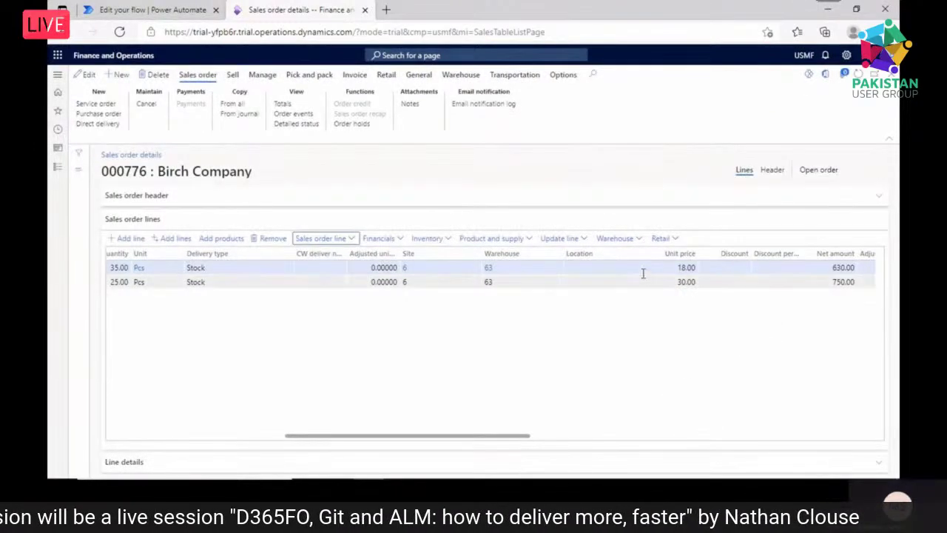
- Try to set the HDMI 6' Cables line's location to 63, declining the date recalculation and dismissing the warning
click(639, 270)
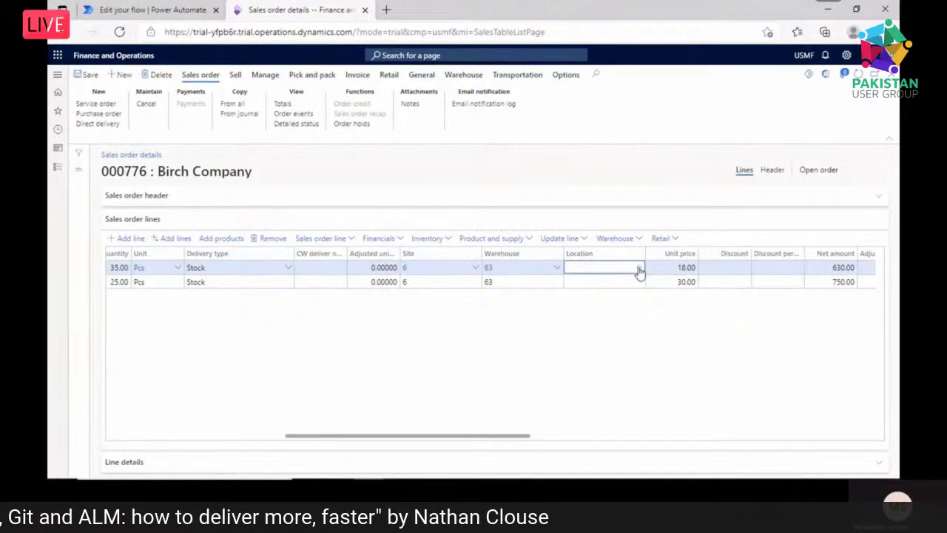
click(639, 269)
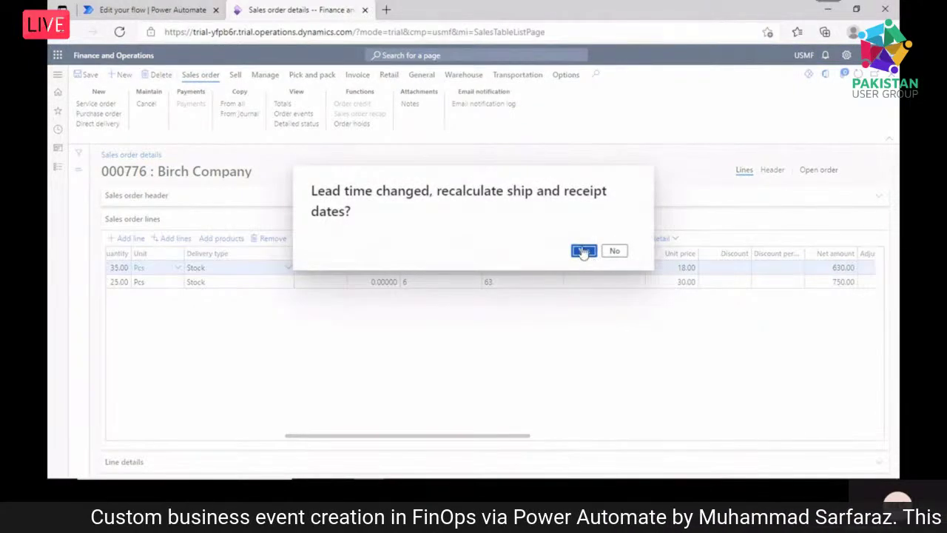
click(620, 254)
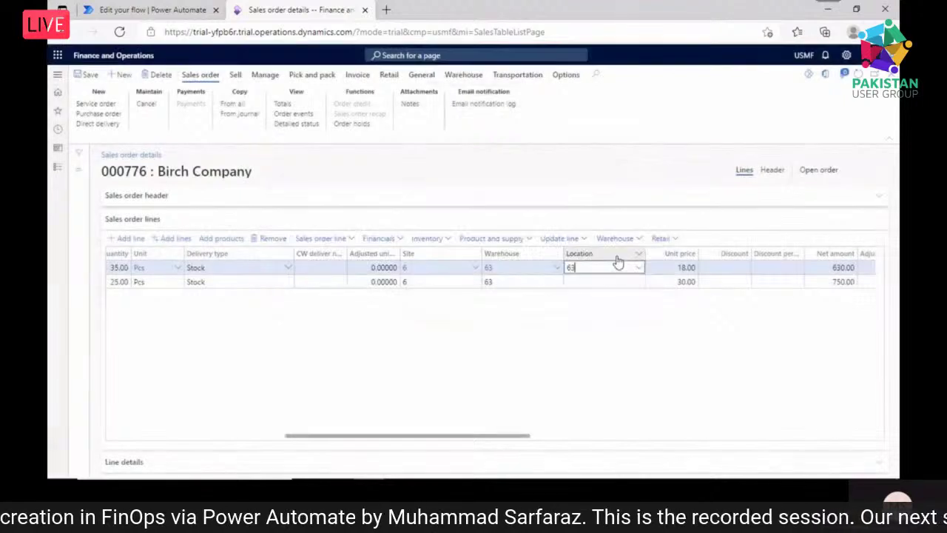
click(626, 279)
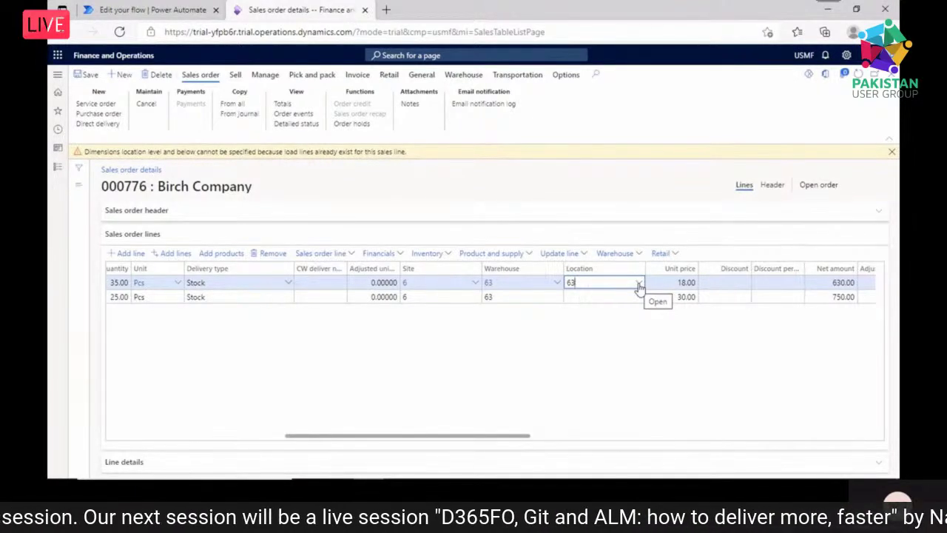
click(891, 151)
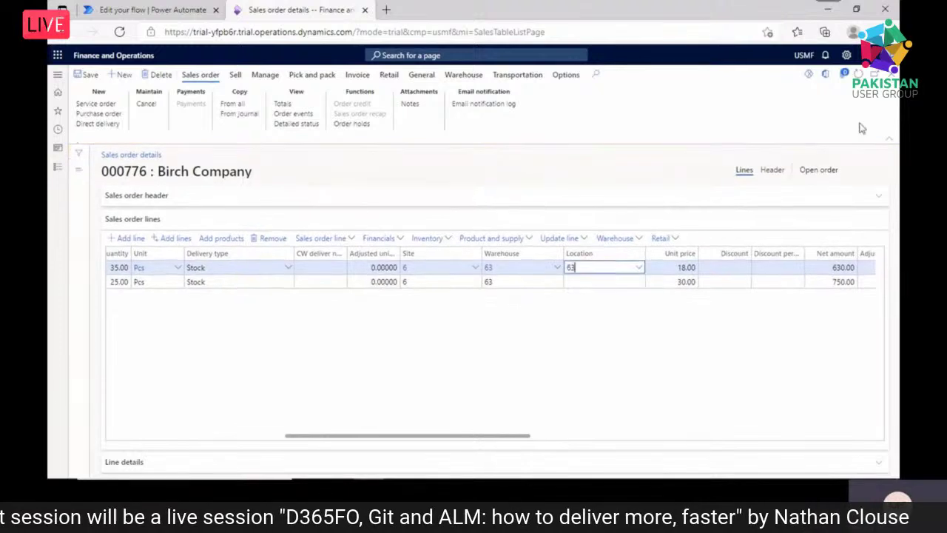
- Close the Birch Company order without saving changes and dismiss the posting messages on All sales orders
click(867, 99)
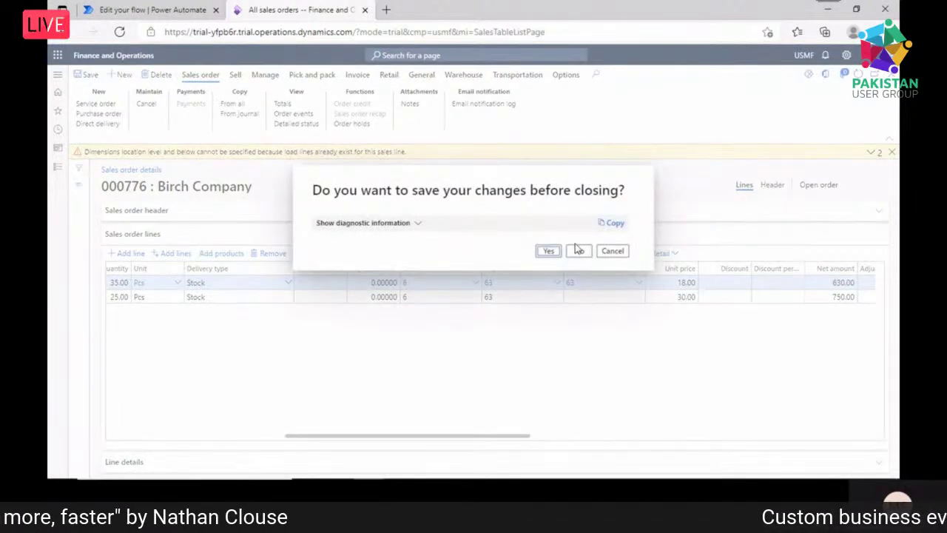
click(579, 252)
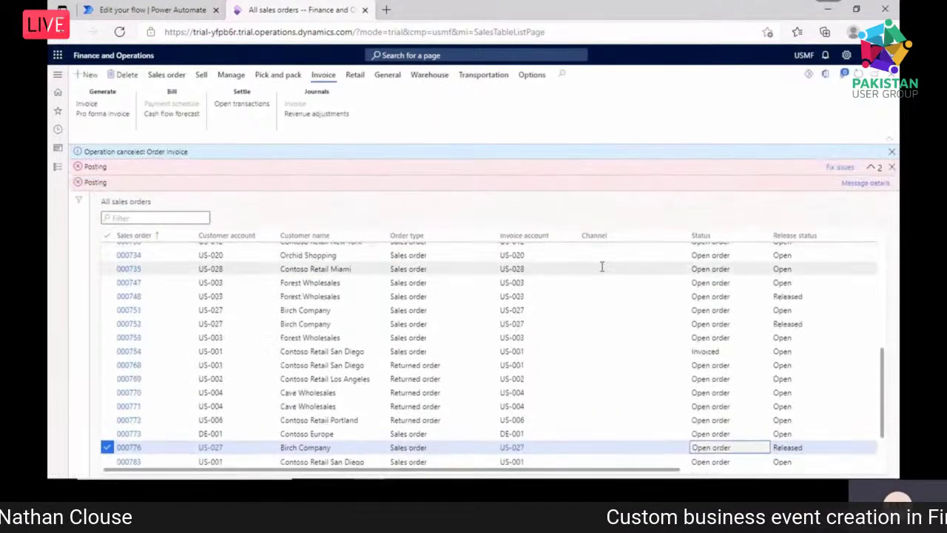
click(892, 151)
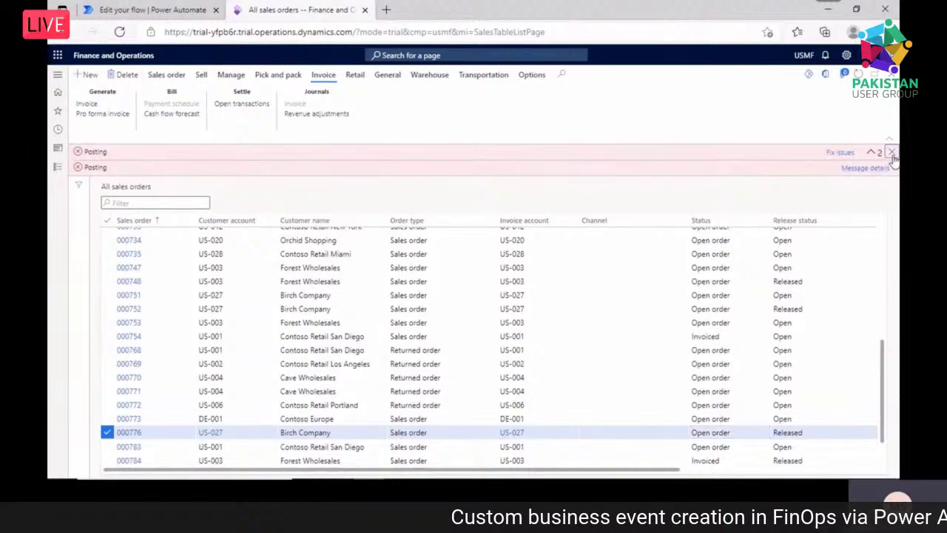
click(891, 152)
- Find the Turtle Wholesales order with status Delivered and copy its status value
drag(884, 370, 884, 314)
scroll(883, 303, up, 5)
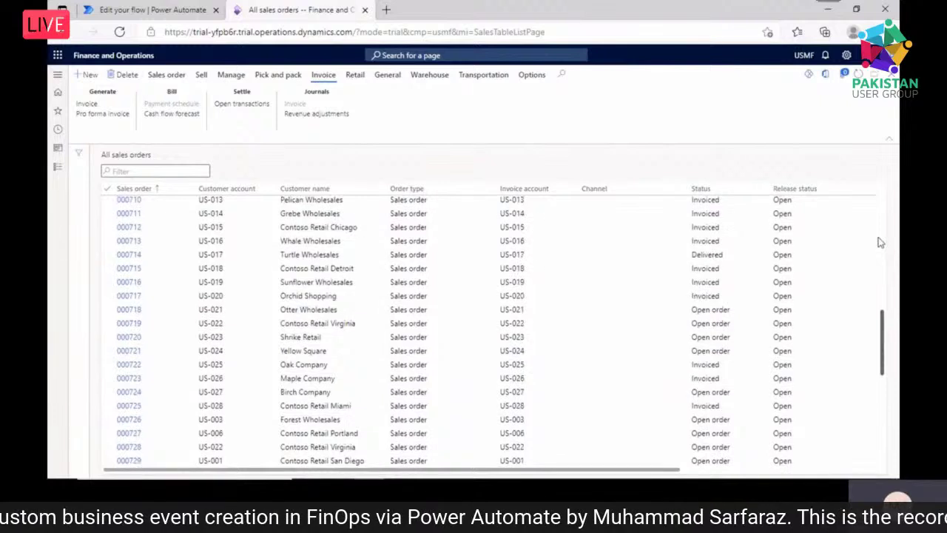
scroll(813, 245, up, 1)
click(715, 261)
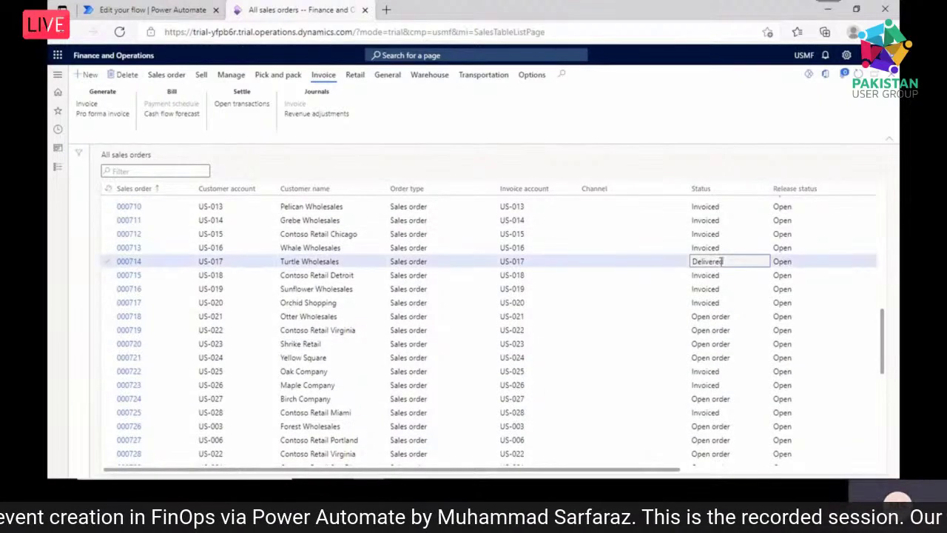
drag(727, 261, 693, 272)
key(ctrl+c)
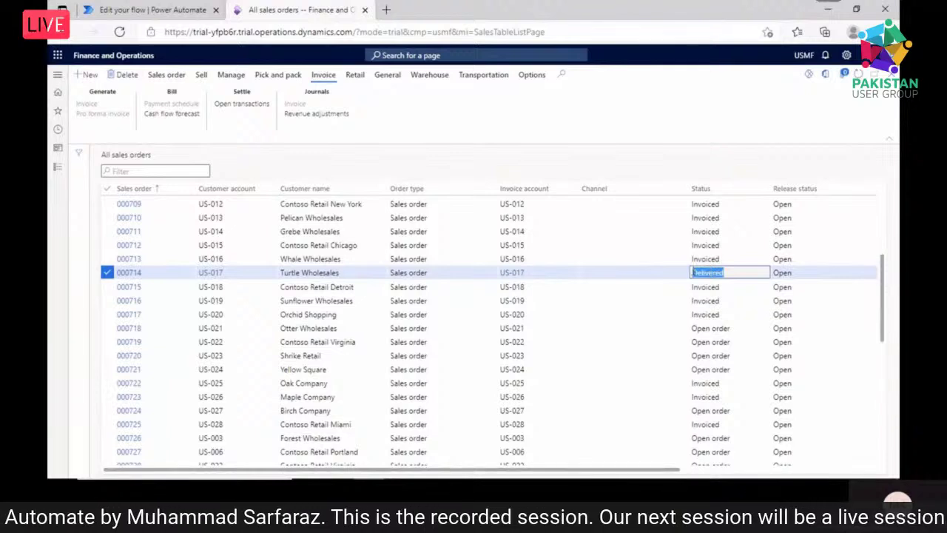
- Filter All sales orders to those whose status is exactly Delivered, and clear the filter again
click(764, 192)
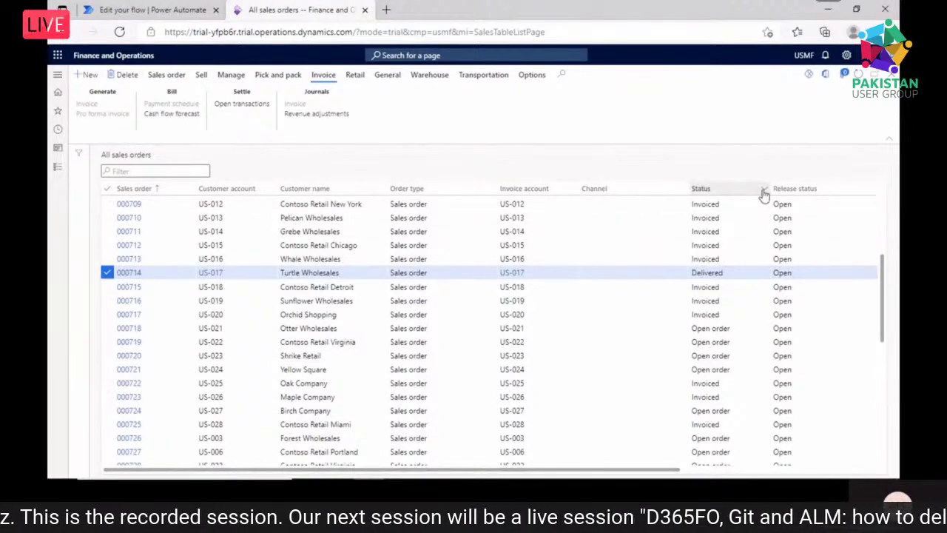
click(764, 189)
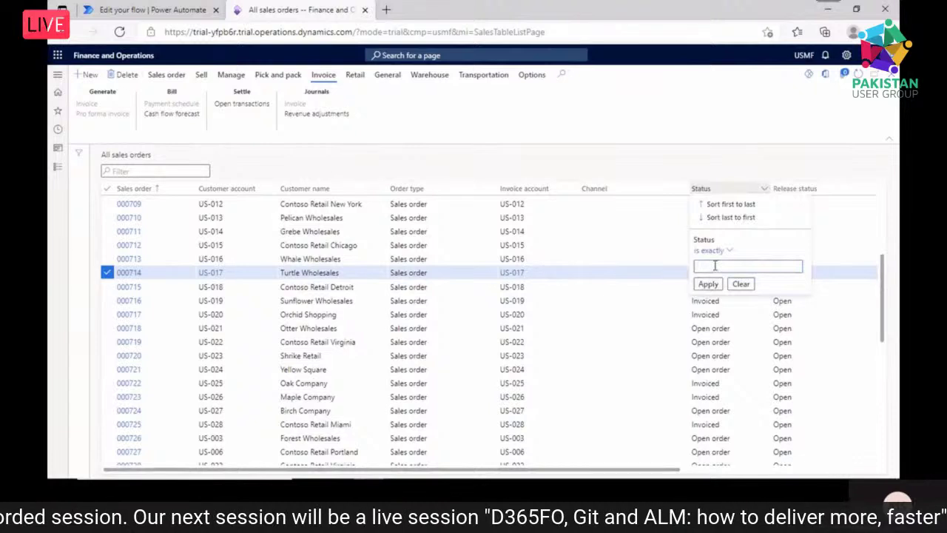
key(ctrl+v)
click(707, 284)
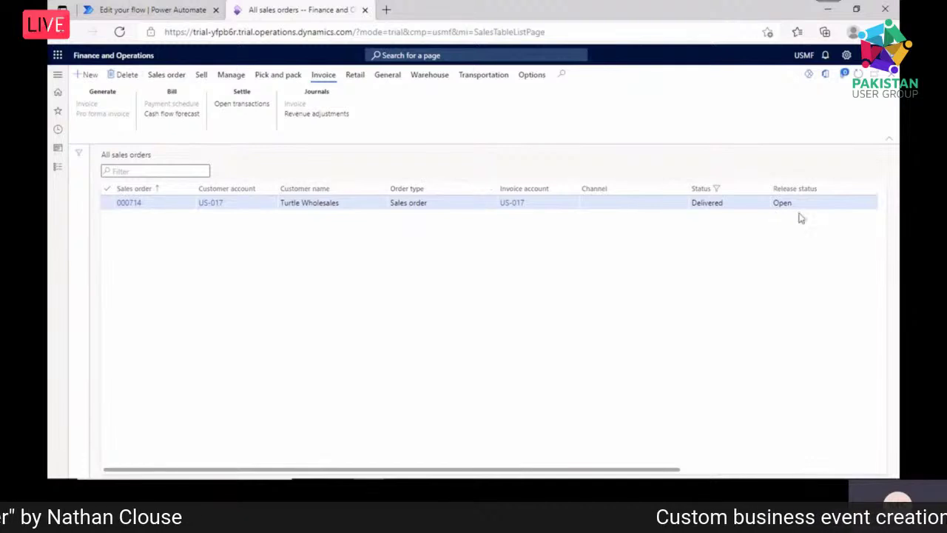
click(762, 193)
click(737, 290)
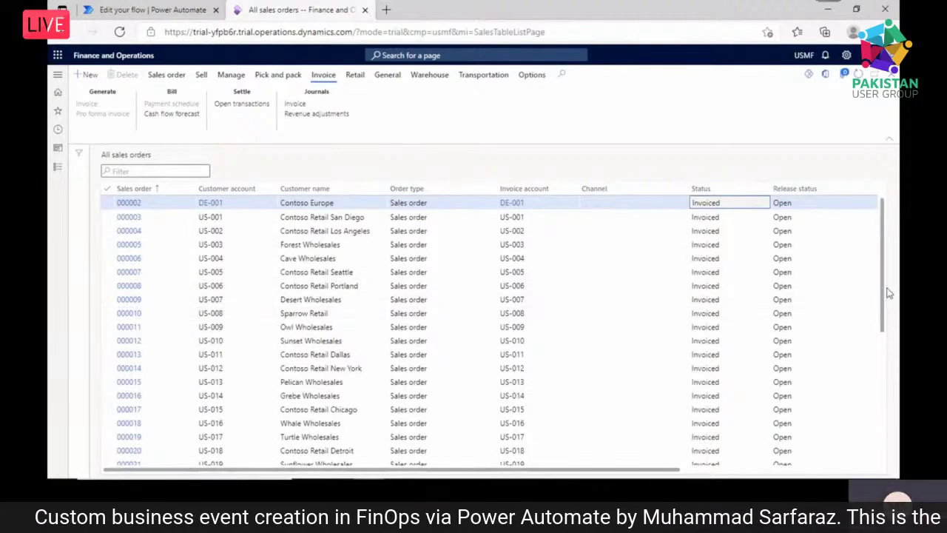
- Clear the Status column filter again, look through All sales orders for an order that is not invoiced, and reload the page
drag(883, 294, 881, 455)
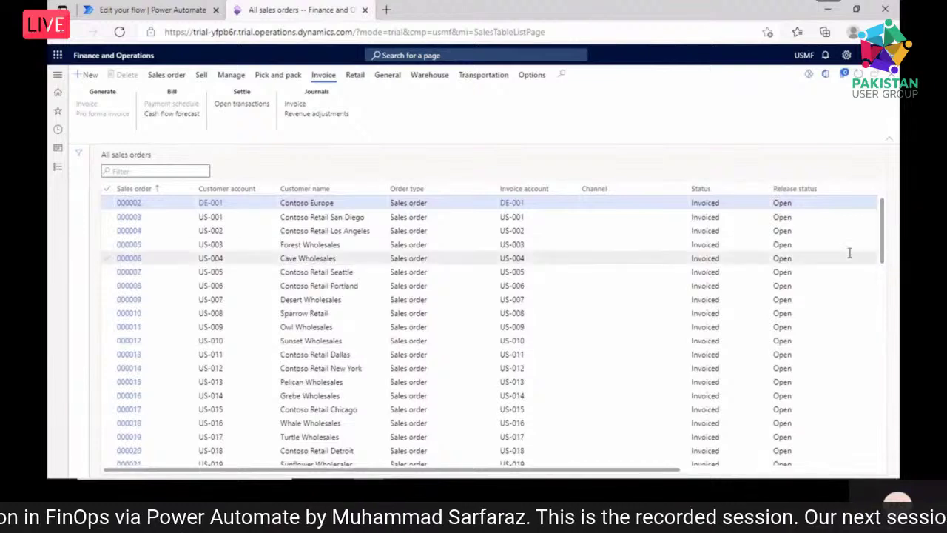
click(763, 191)
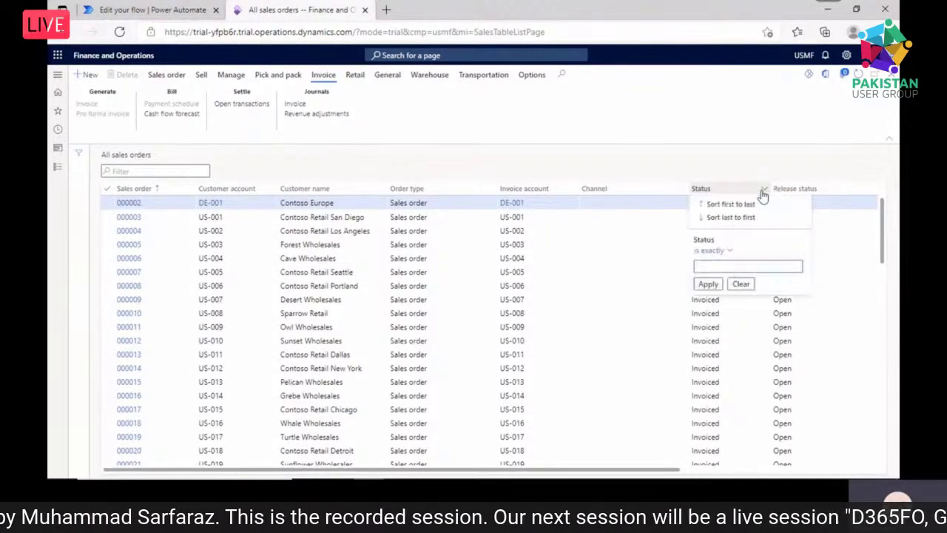
click(742, 284)
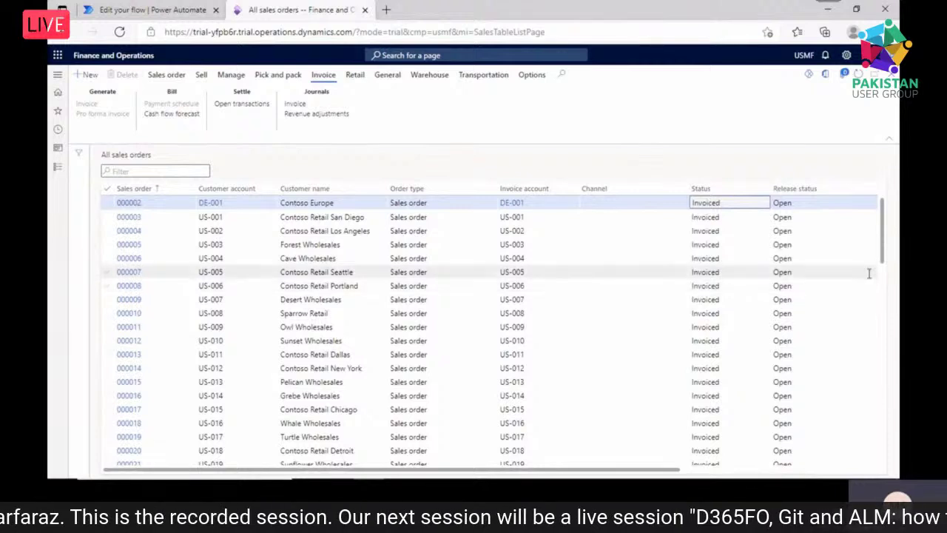
drag(887, 238, 893, 418)
click(572, 390)
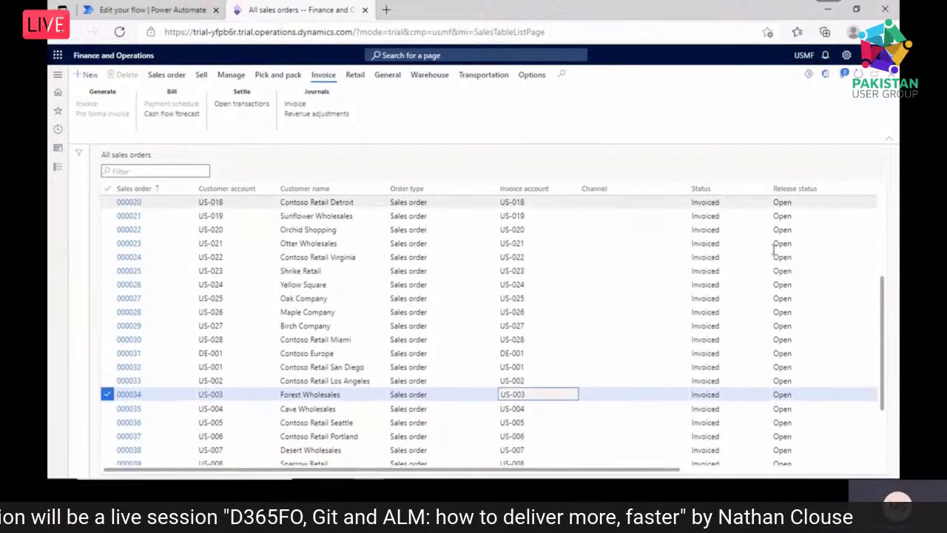
drag(887, 358, 887, 411)
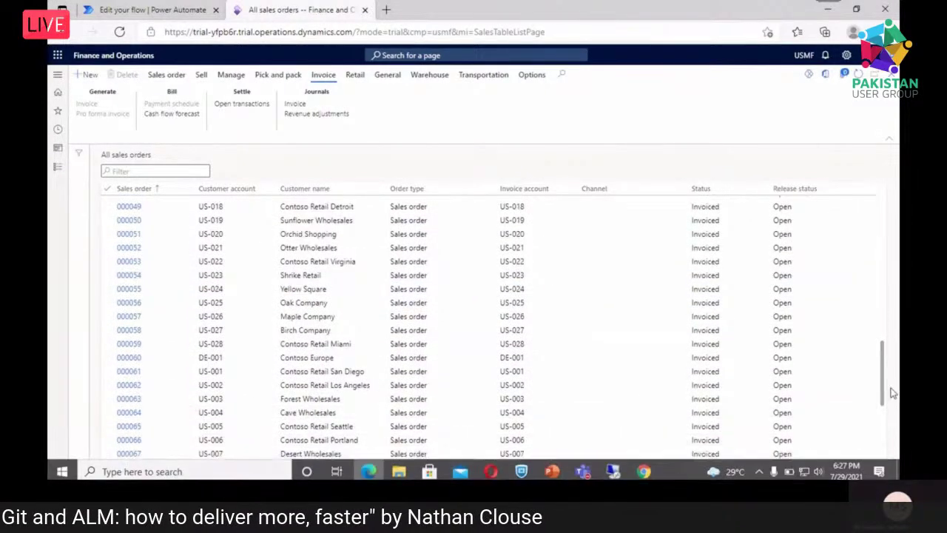
drag(881, 393, 890, 451)
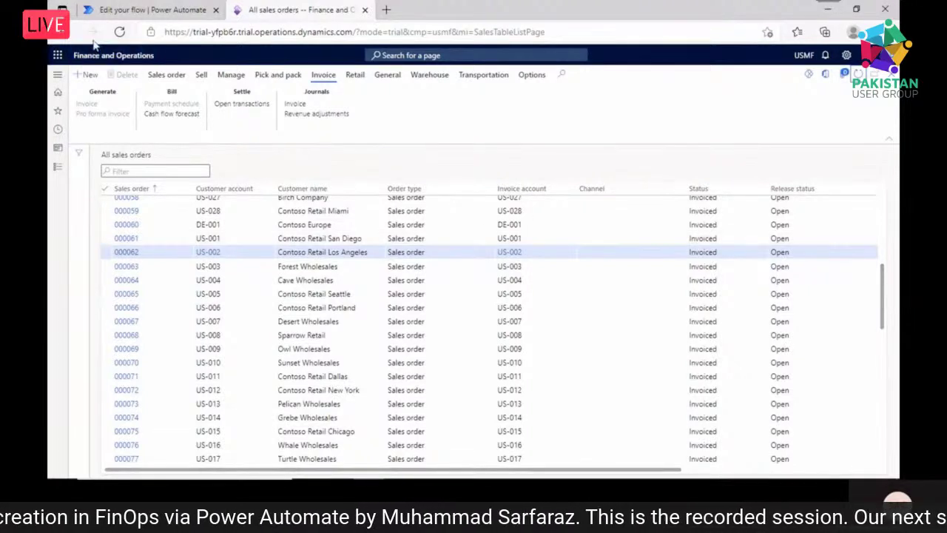
click(118, 34)
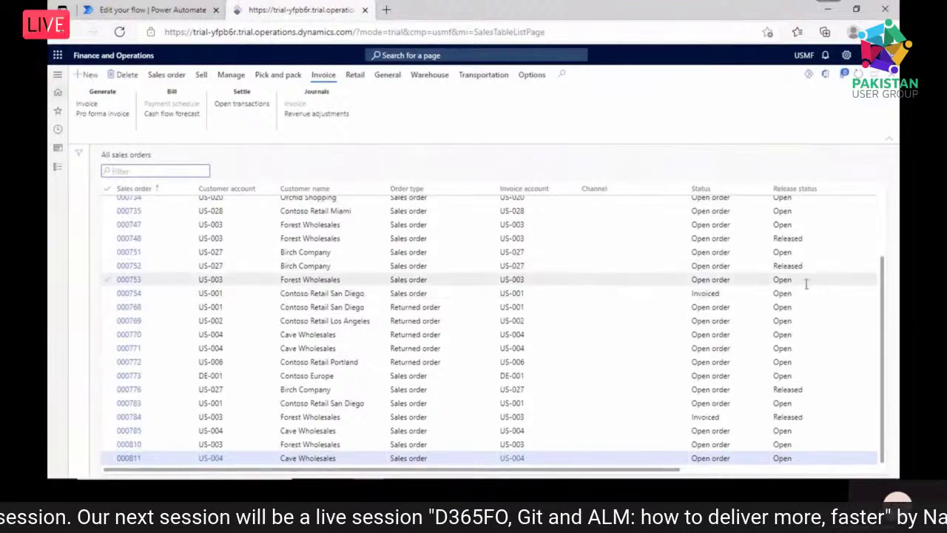
- Try to post the invoice for the open Forest Wholesales order directly above the invoiced Contoso Retail San Diego order, with quantity All and without printing
click(803, 279)
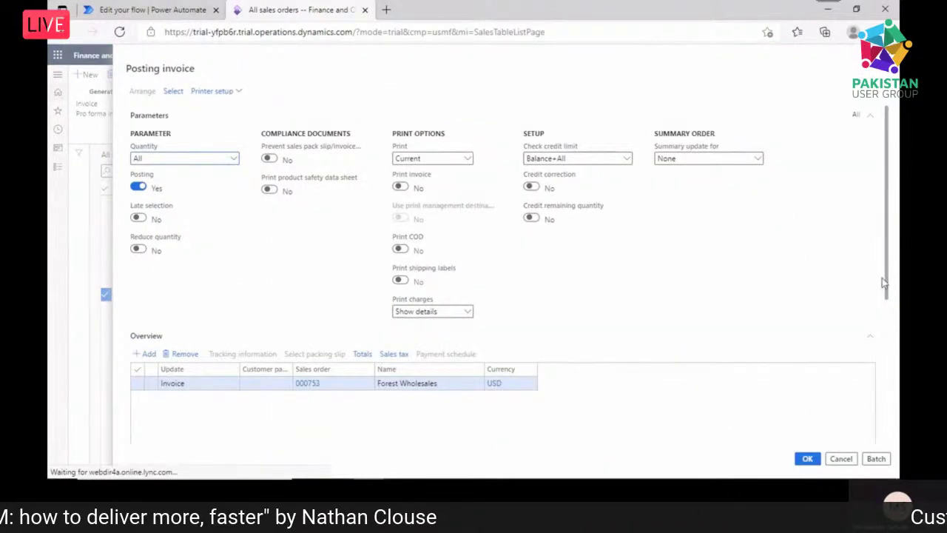
drag(890, 277, 893, 313)
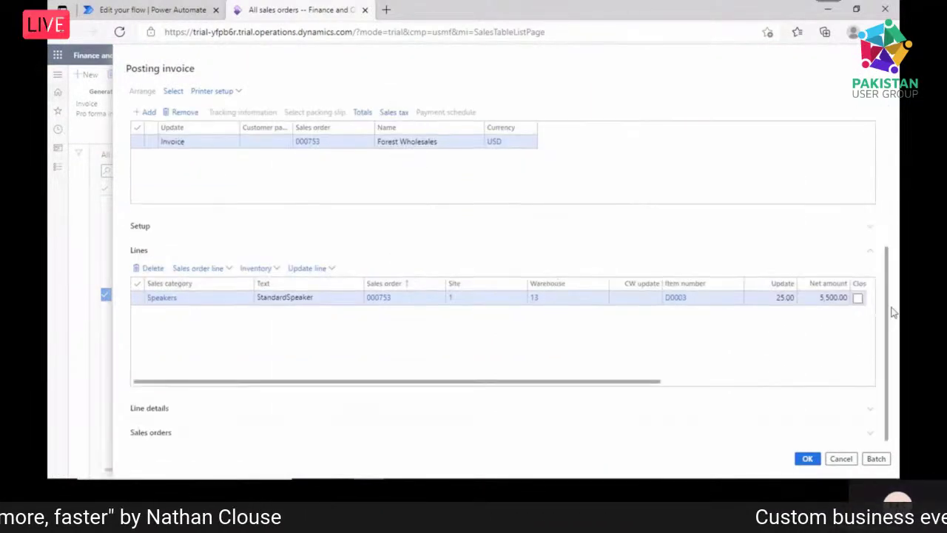
click(813, 457)
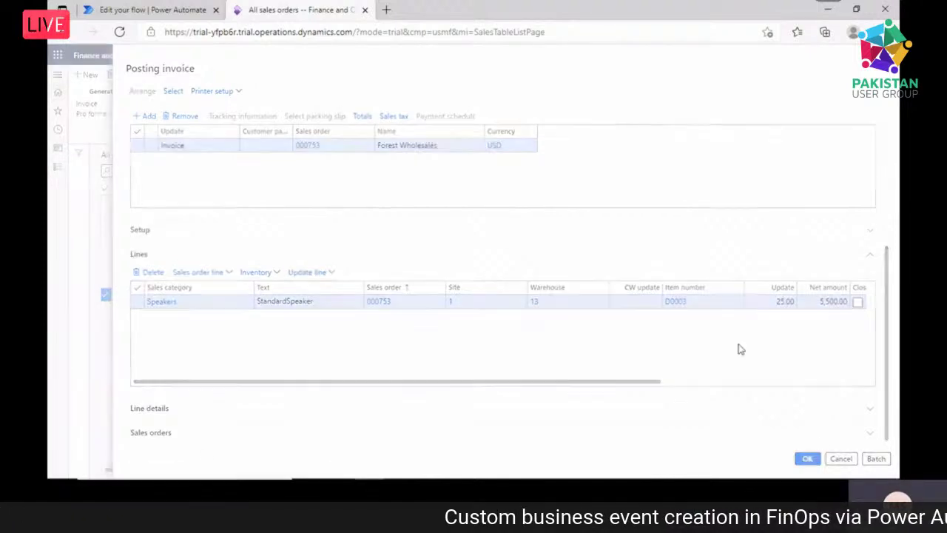
click(574, 250)
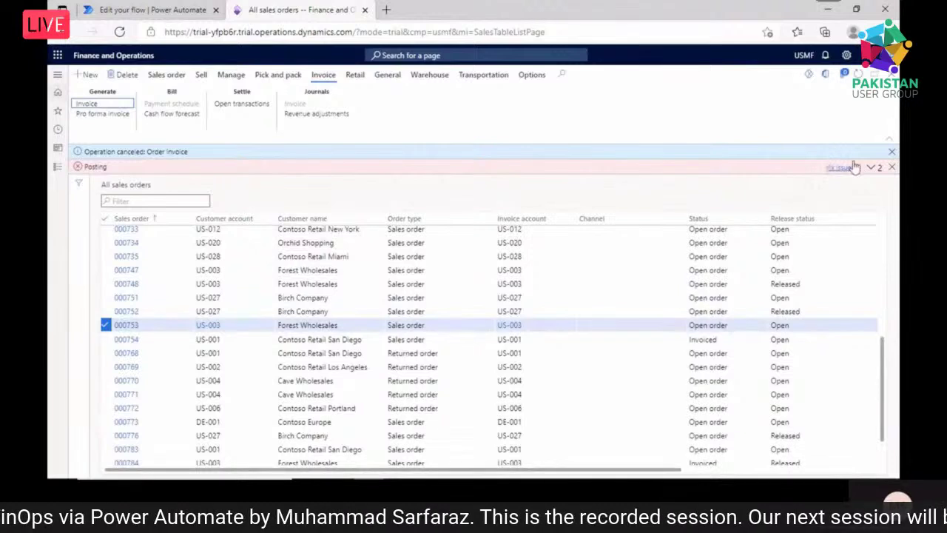
- Read the details of the posting error for the Forest Wholesales order and dismiss the cancellation notice
click(871, 168)
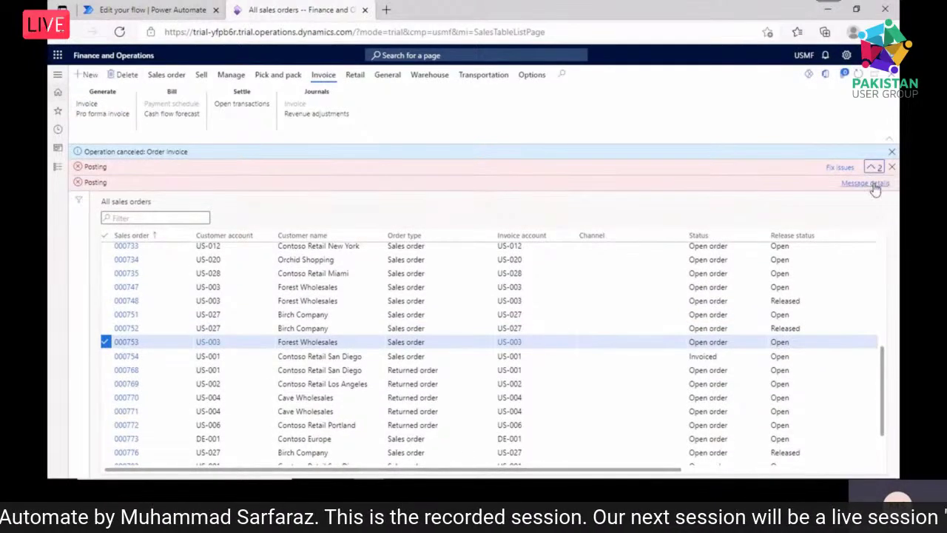
click(871, 183)
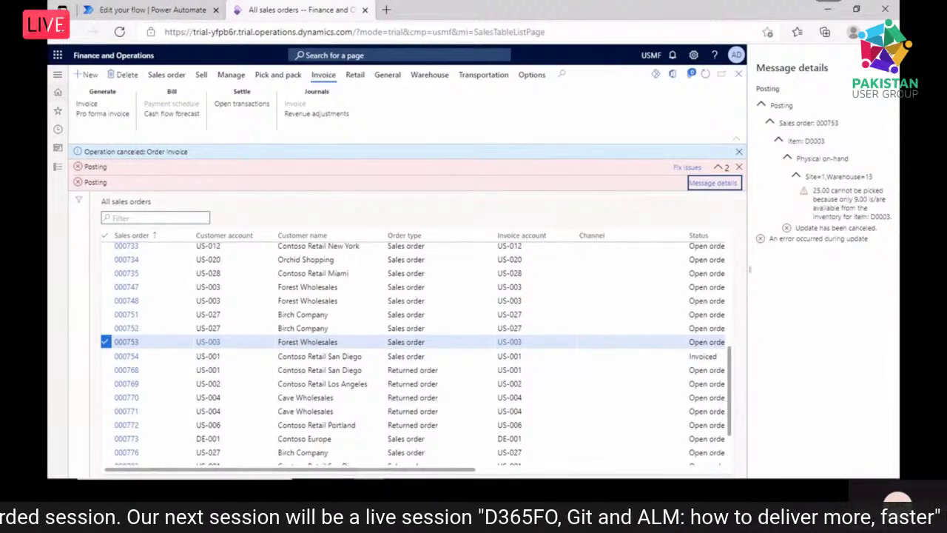
key(Escape)
click(891, 151)
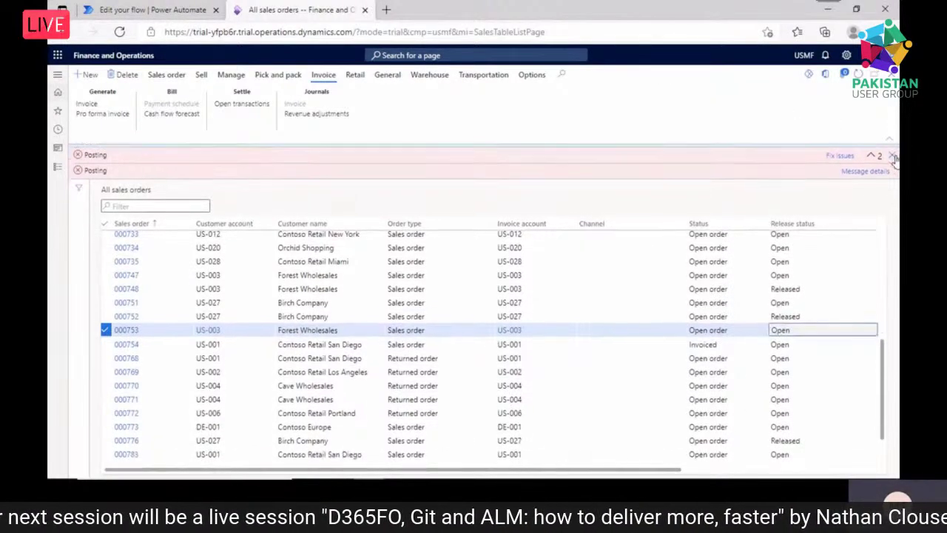
- Open the selected Forest Wholesales order and set its StandardSpeaker line's quantity to 8, accepting the recalculation of ship and receipt dates
click(140, 327)
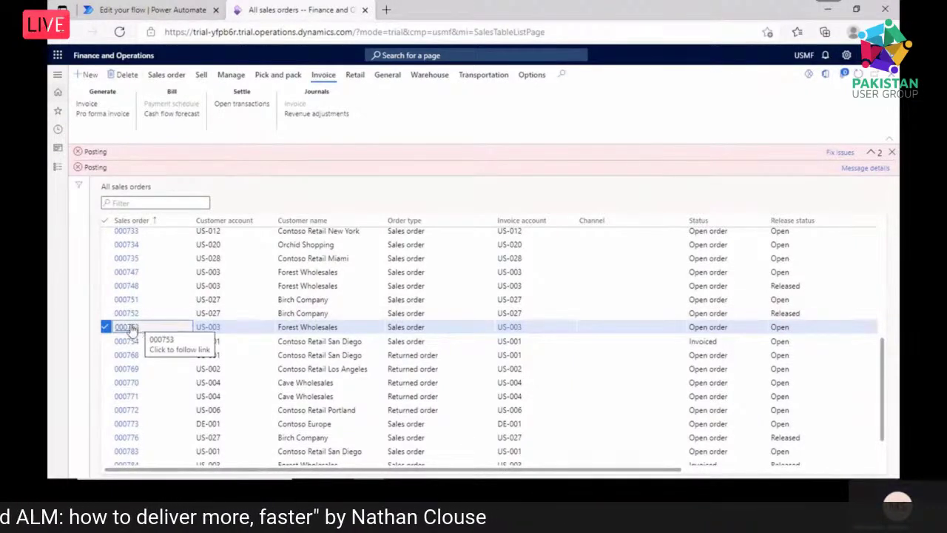
click(123, 329)
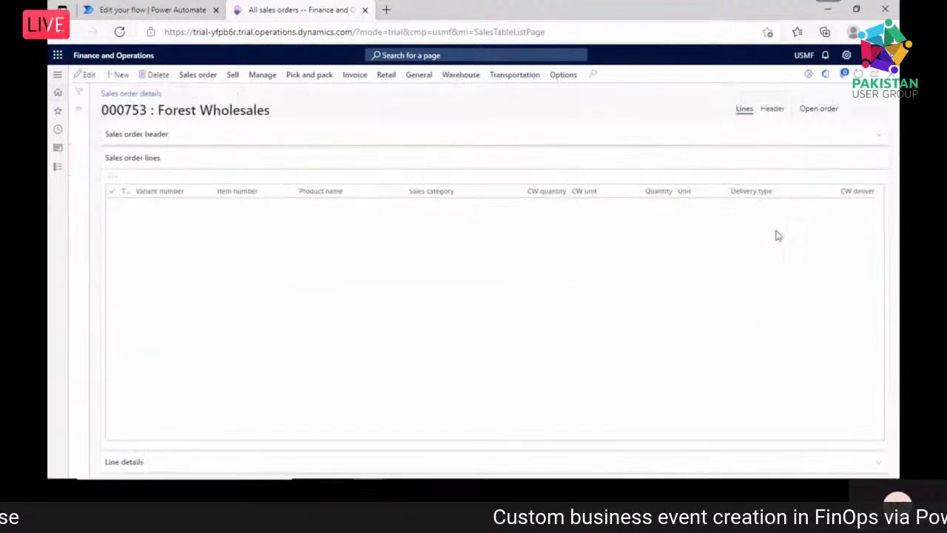
click(387, 437)
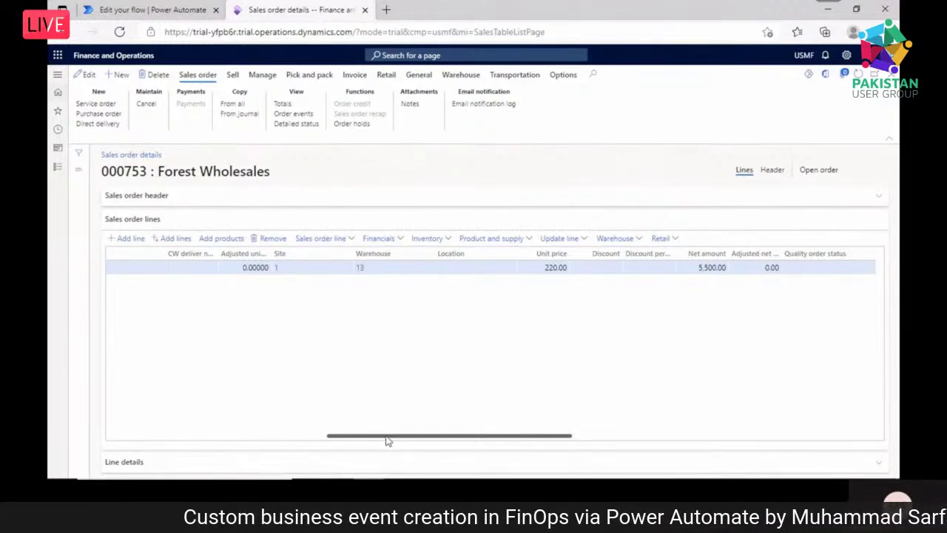
drag(386, 436, 232, 457)
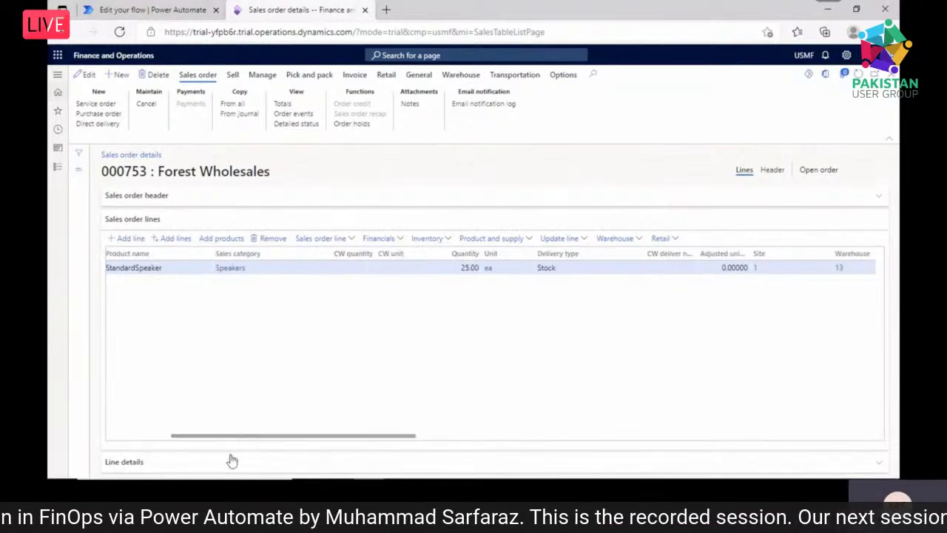
click(460, 266)
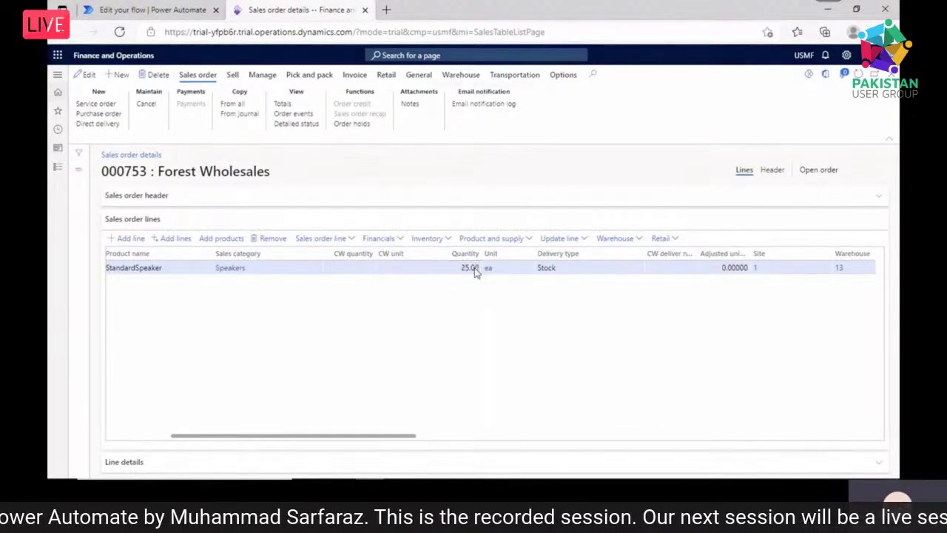
drag(460, 267, 514, 269)
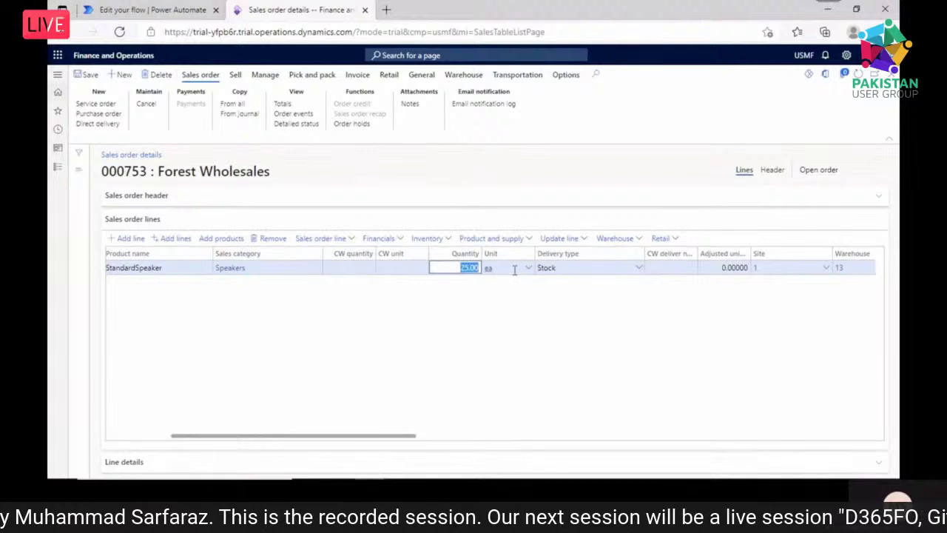
text(8)
click(516, 273)
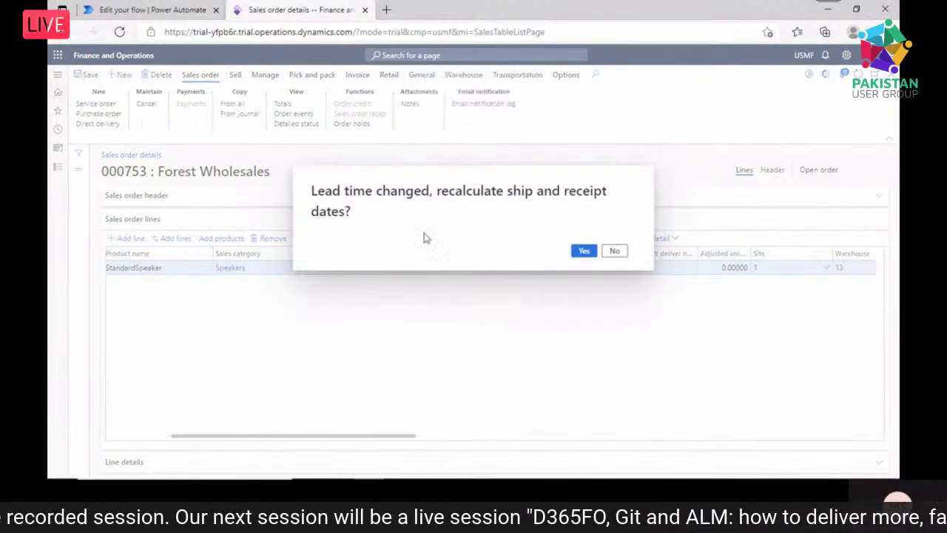
click(588, 256)
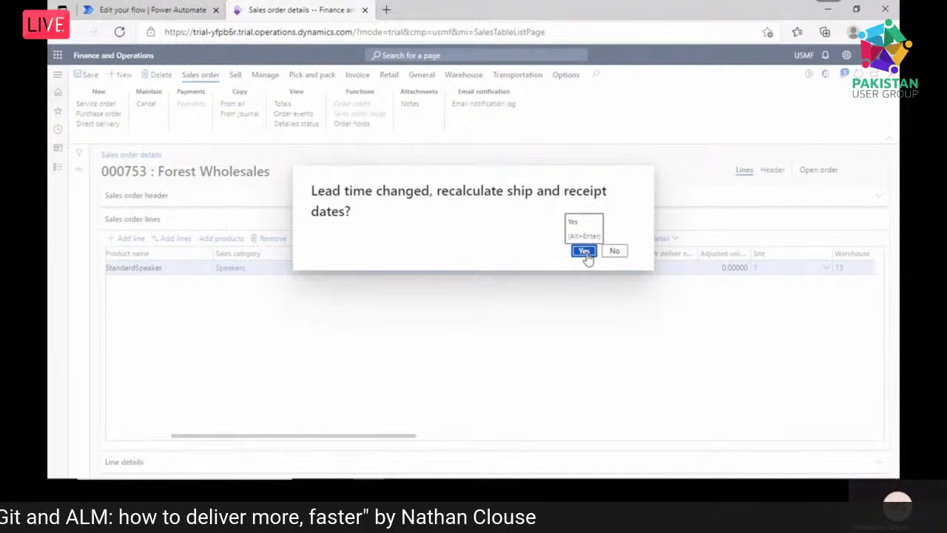
click(586, 254)
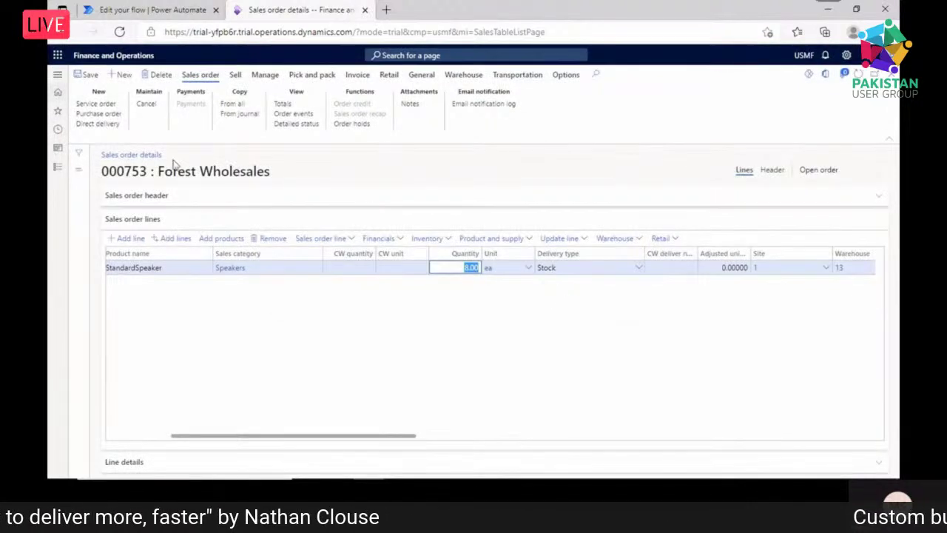
- Post the Forest Wholesales order's invoice with quantity All and without printing, and dismiss the completion message
click(367, 78)
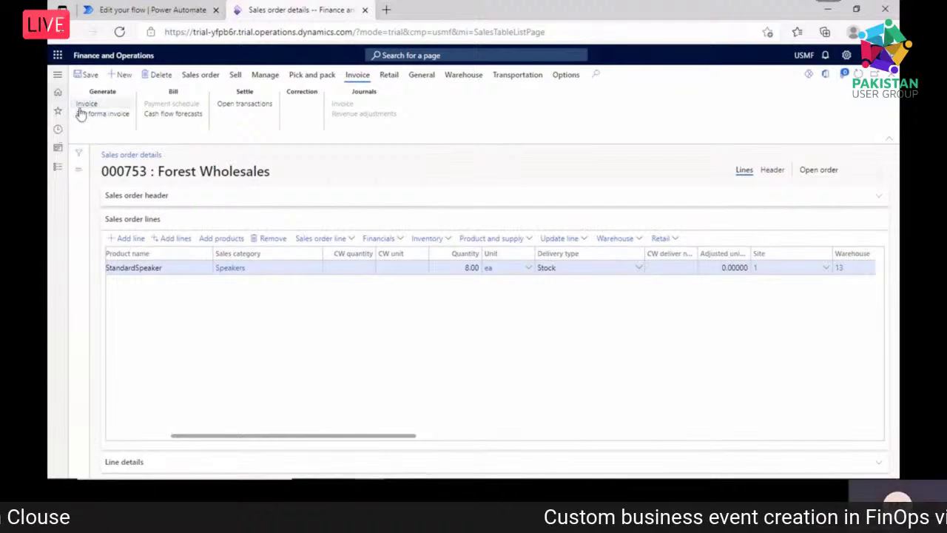
click(82, 108)
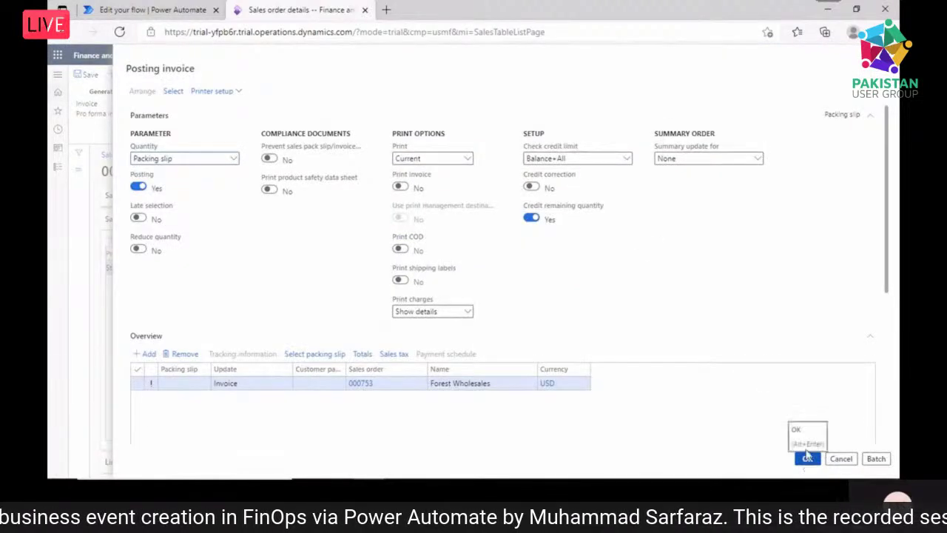
click(234, 158)
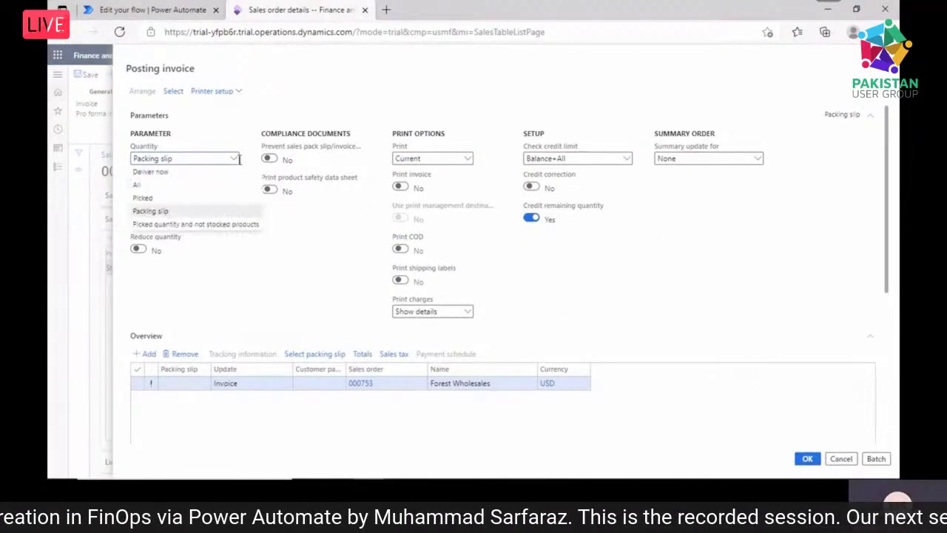
click(218, 185)
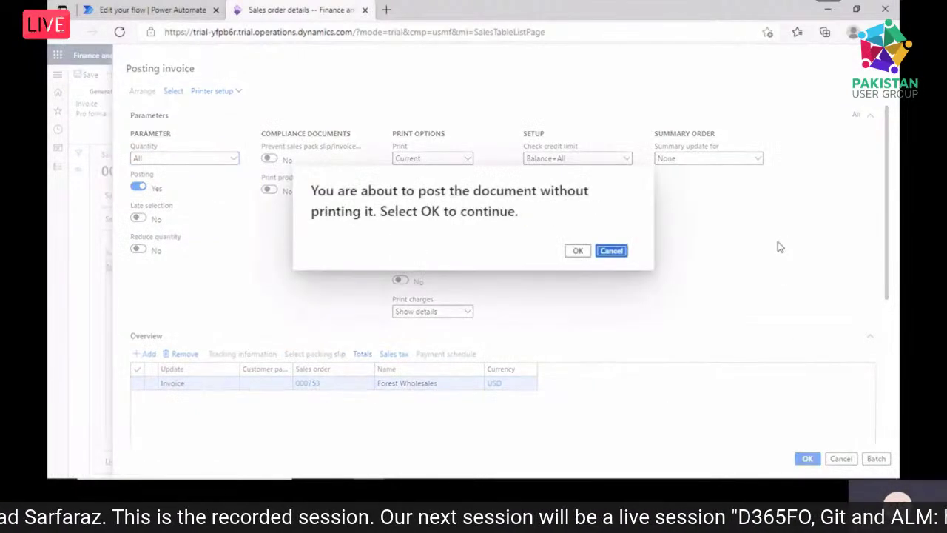
click(581, 251)
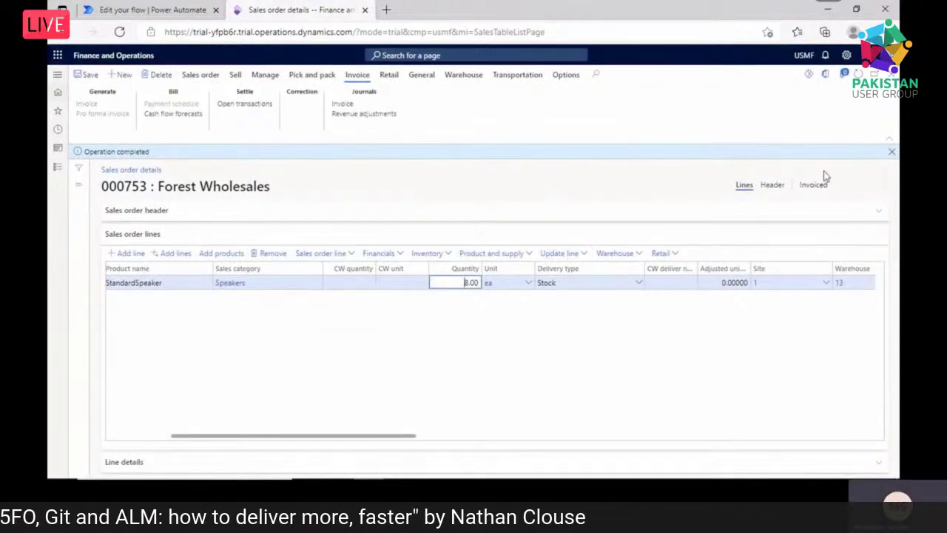
click(892, 153)
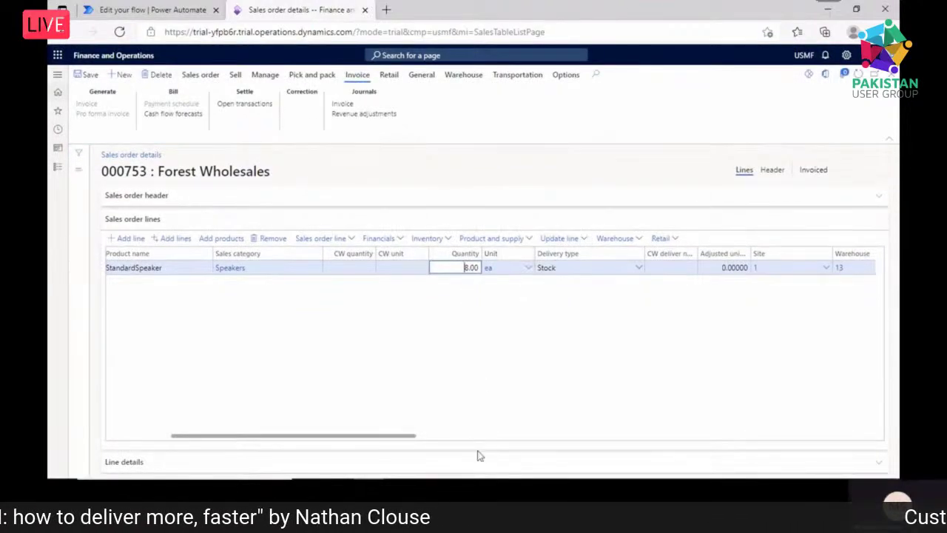
- Switch to Outlook and read the newest Sample business event email in the business event folder, comparing it with the previous one
mouse_move(481, 463)
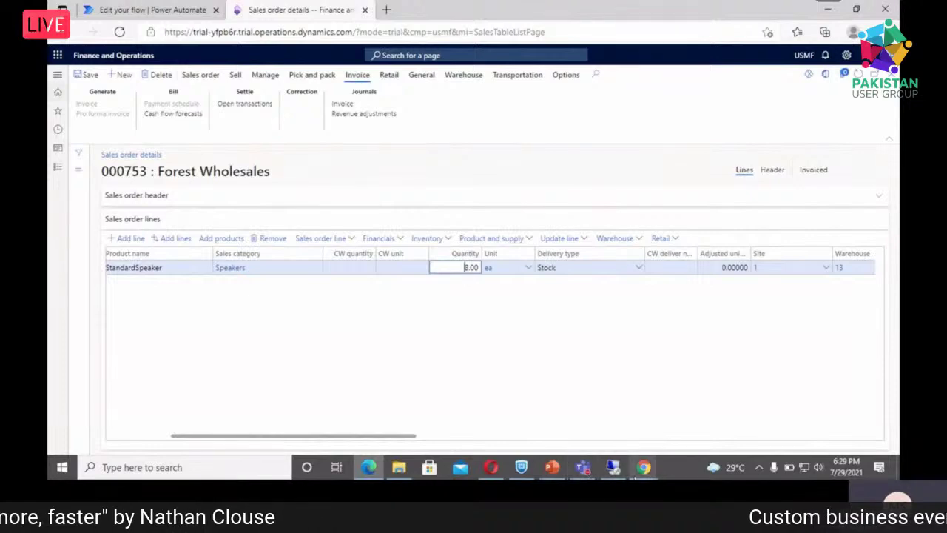
mouse_move(642, 468)
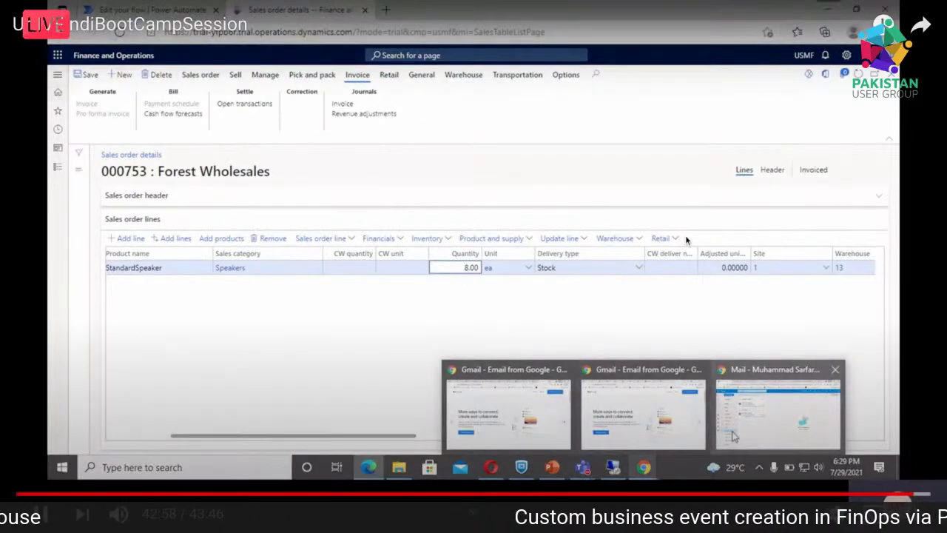
click(778, 413)
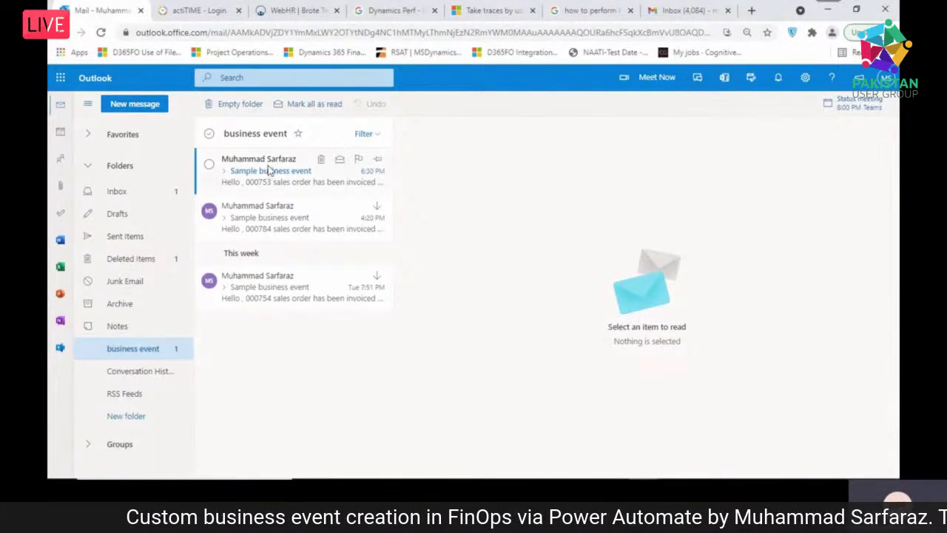
click(270, 170)
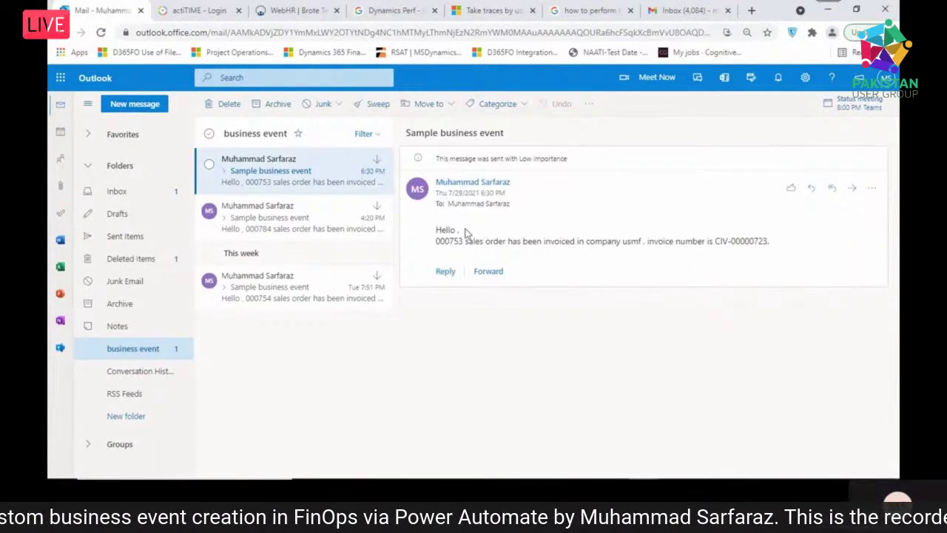
double_click(454, 238)
drag(527, 236, 772, 247)
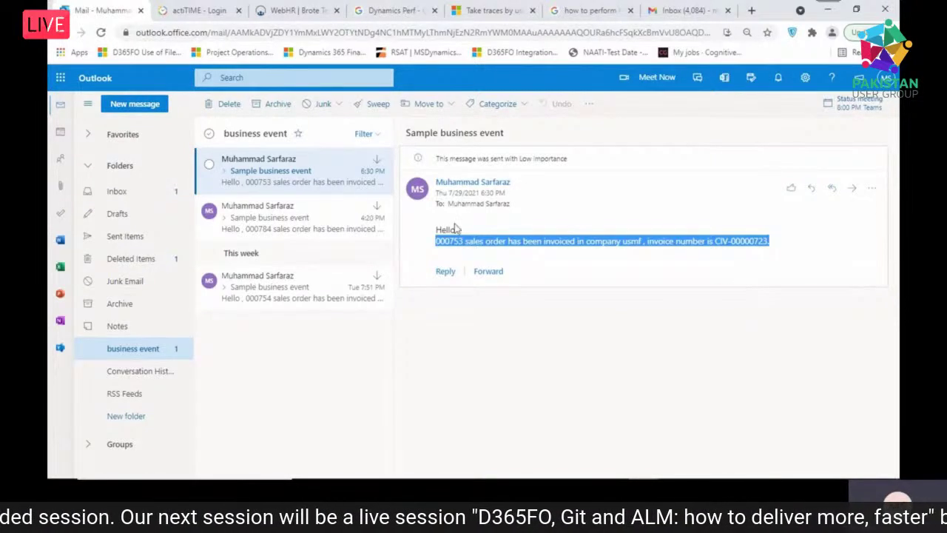
click(276, 220)
click(274, 186)
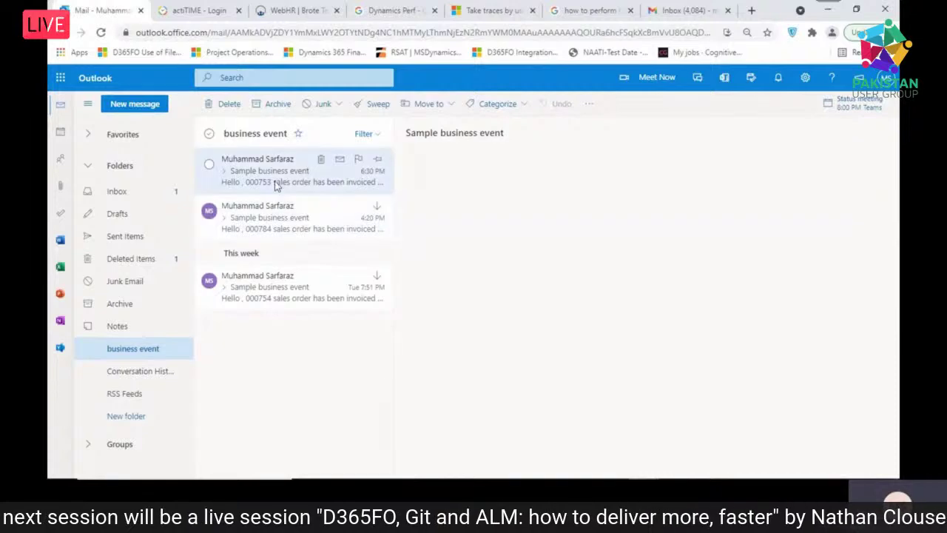
- Minimize the browser windows, switch to the Custom Business Event presentation in PowerPoint and show its closing THANK YOU slide
click(828, 10)
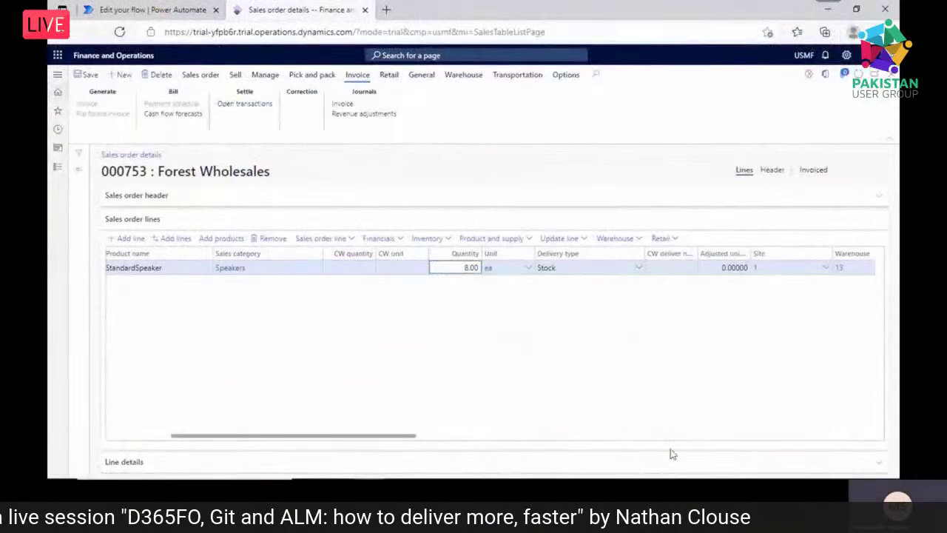
click(827, 9)
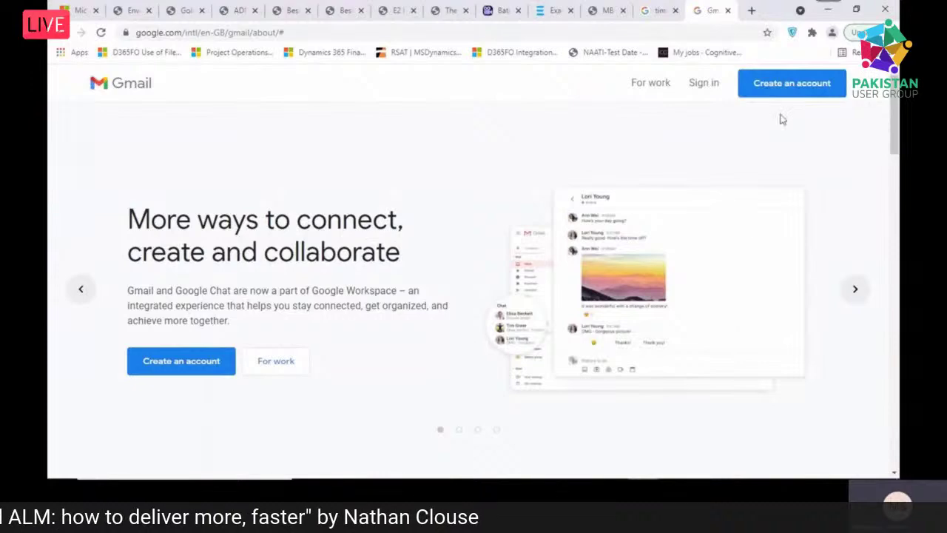
click(828, 11)
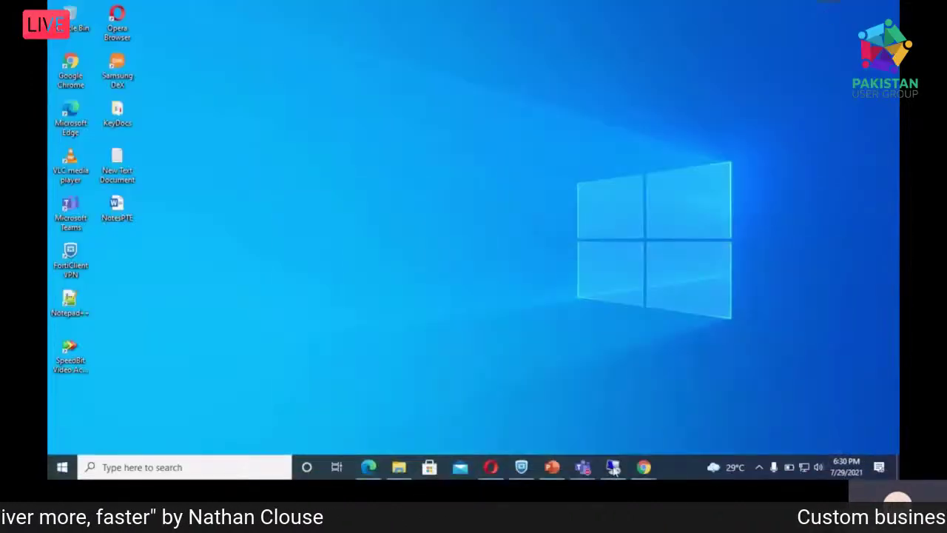
click(553, 478)
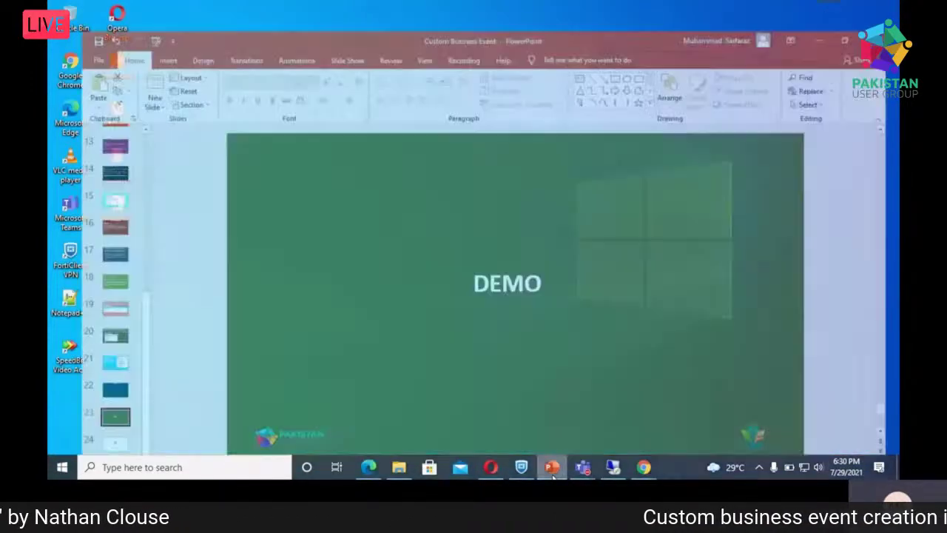
scroll(612, 343, down, 1)
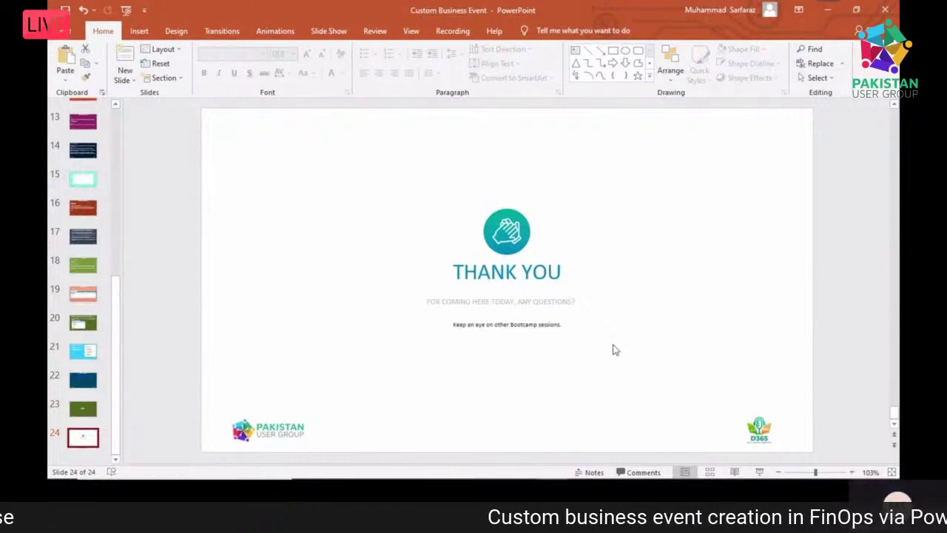